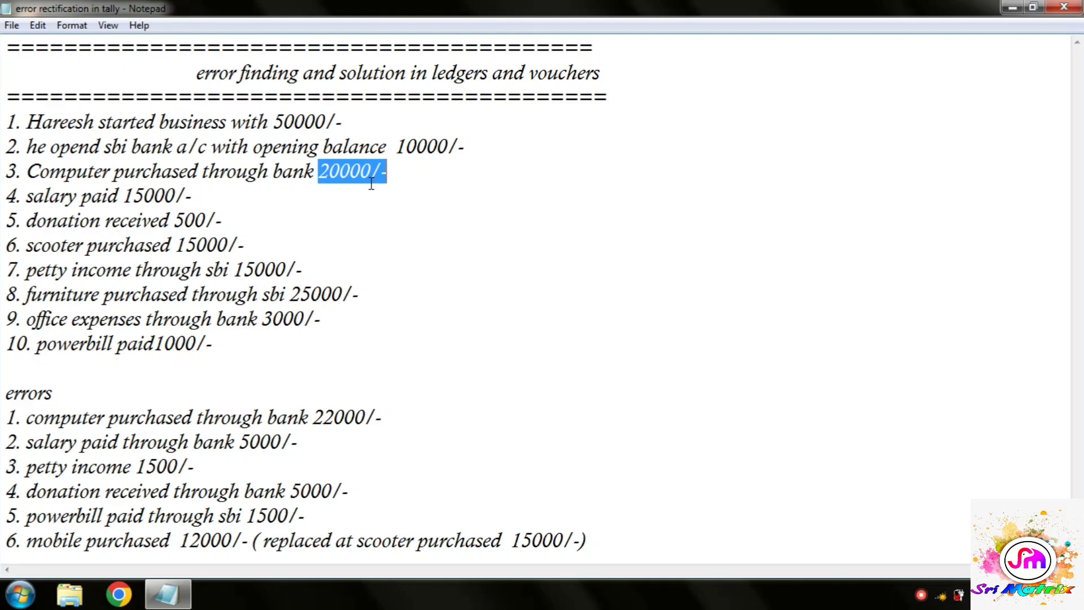
Insert "sbi" before "bank" in the salary paid line of the errors list.
double_click(122, 195)
drag(70, 201, 26, 203)
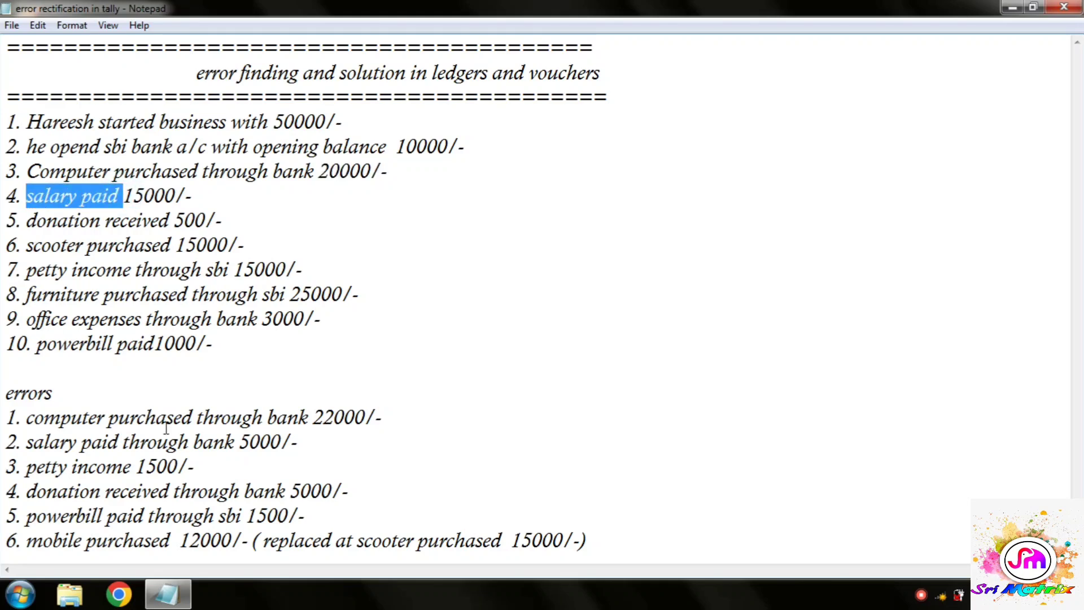
drag(236, 446, 203, 440)
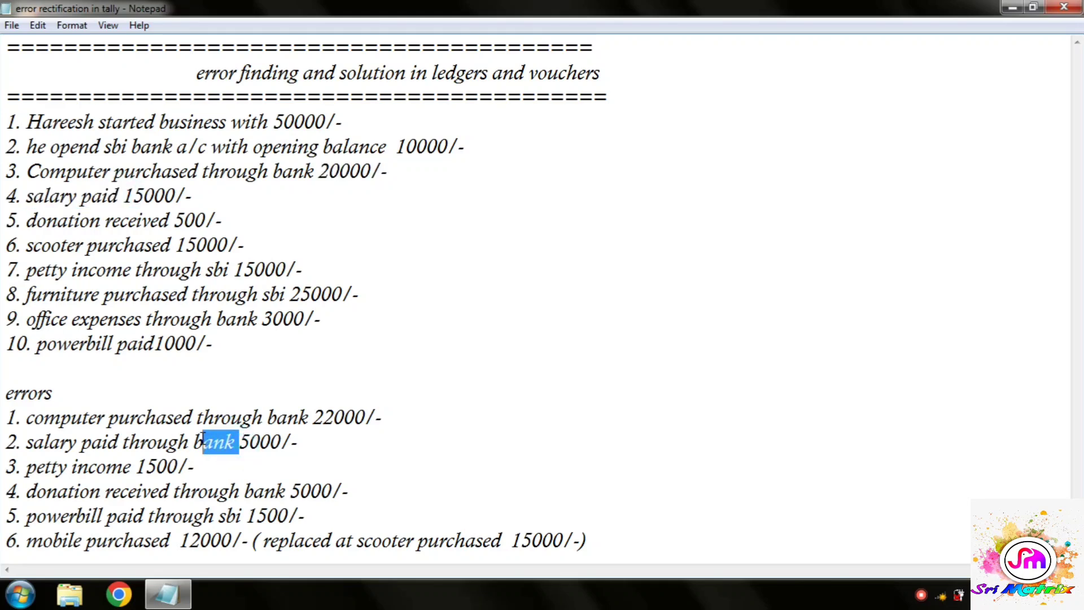
click(201, 440)
click(197, 445)
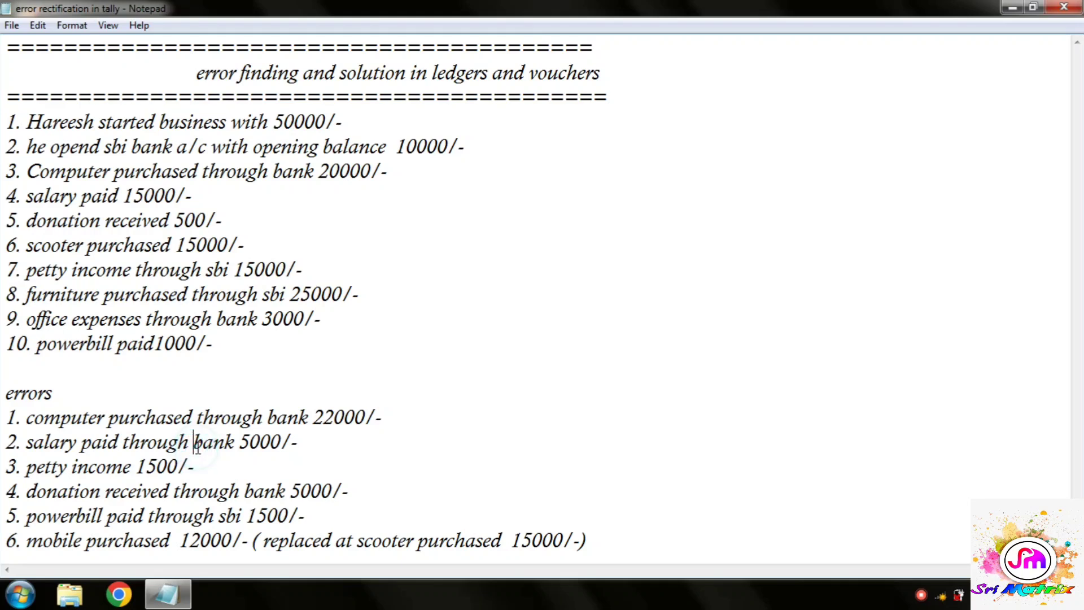
text(sbi)
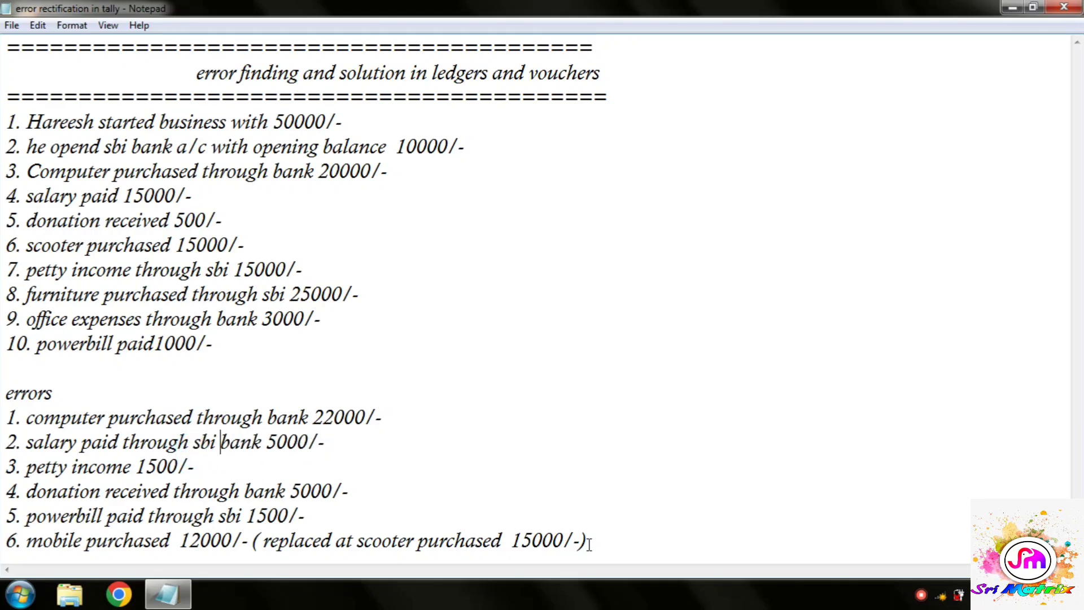
Launch Tally.ERP 9 from the installed programs.
drag(588, 540, 164, 47)
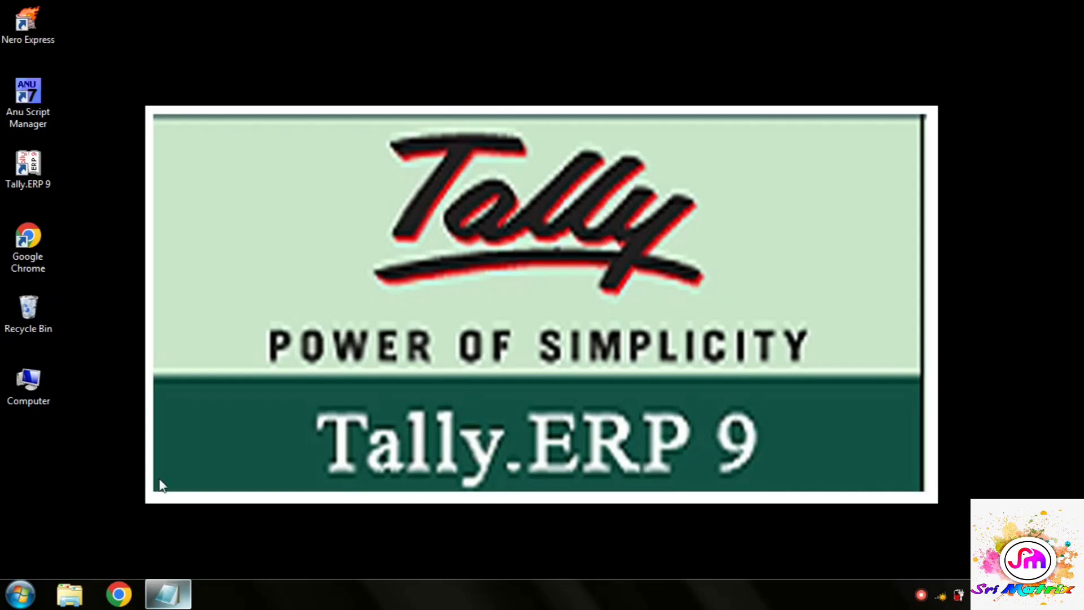
mouse_move(149, 603)
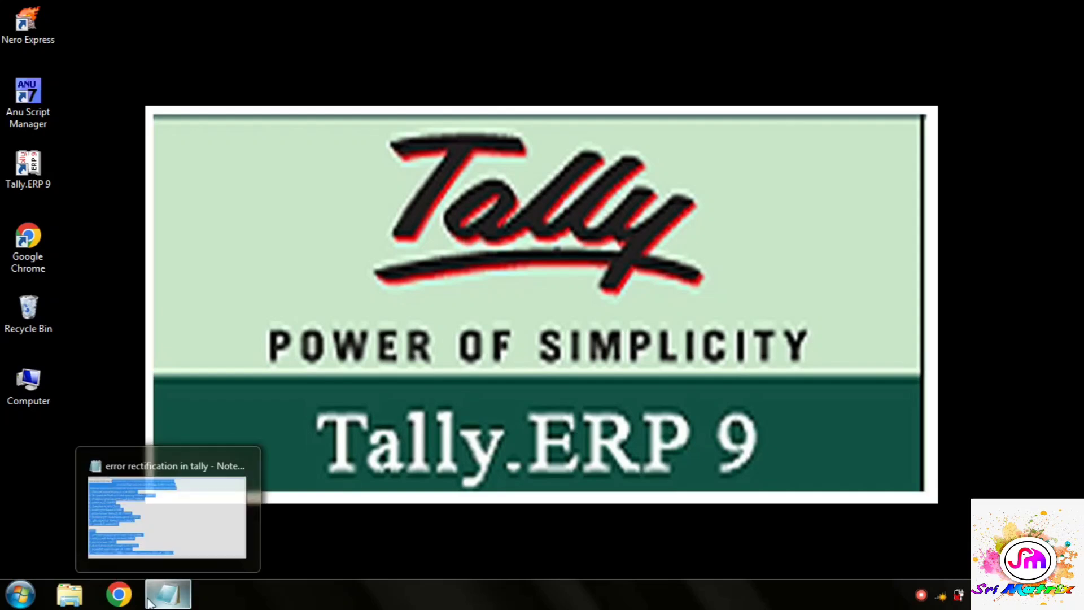
click(20, 594)
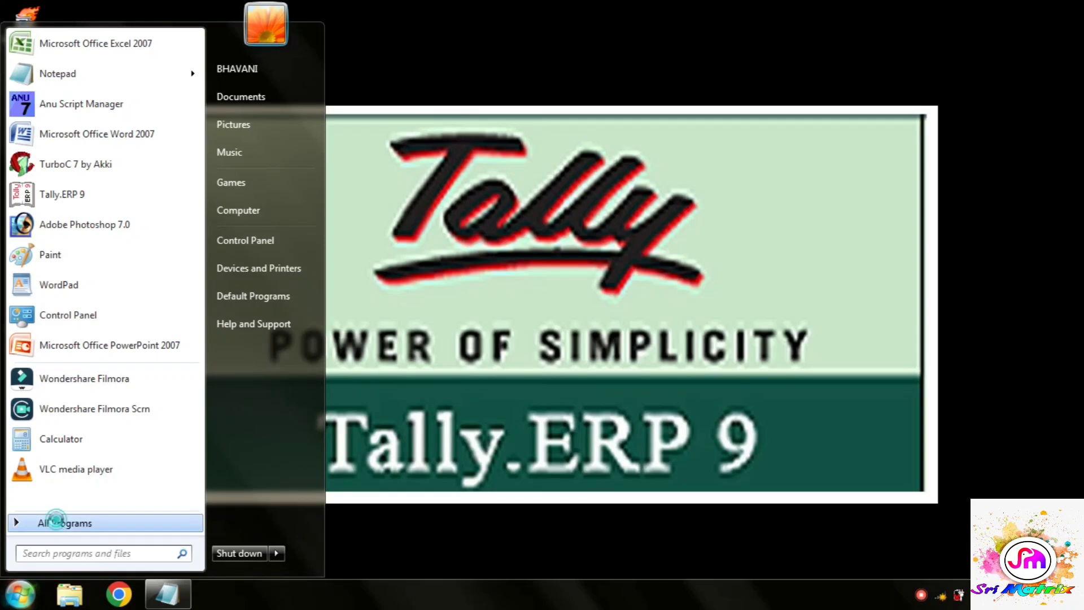
click(57, 523)
click(60, 431)
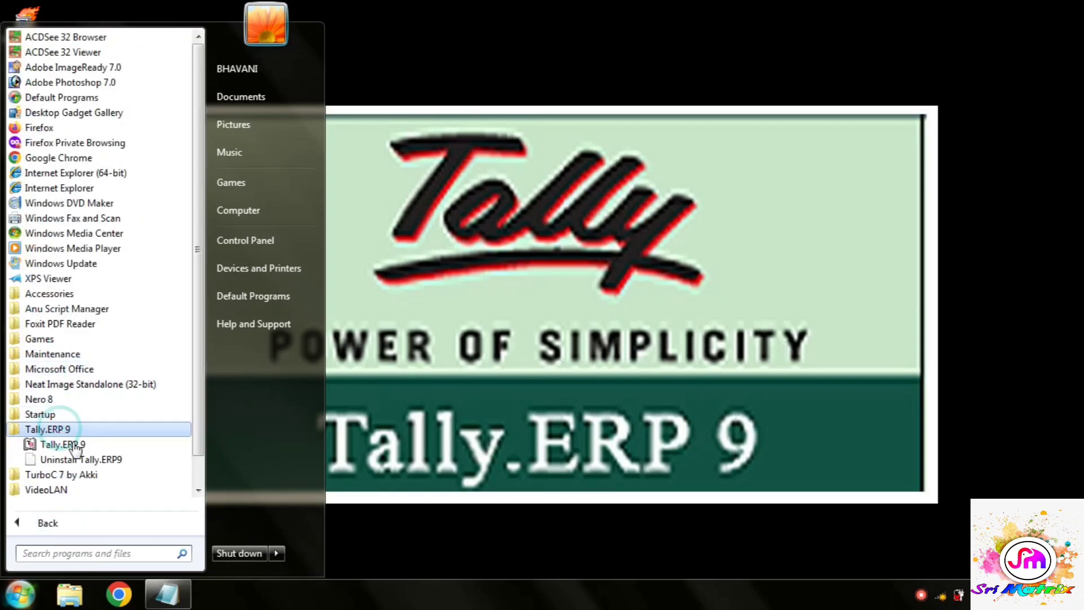
click(71, 443)
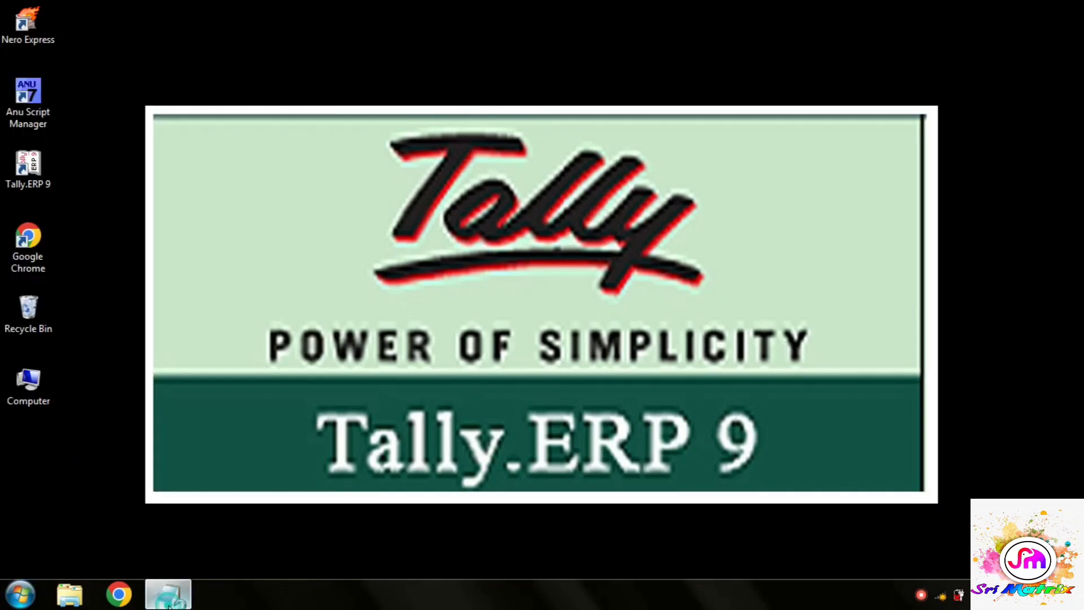
Switch to the Notepad list and highlight its ten transactions and the owner's name in the first one.
click(166, 310)
click(208, 341)
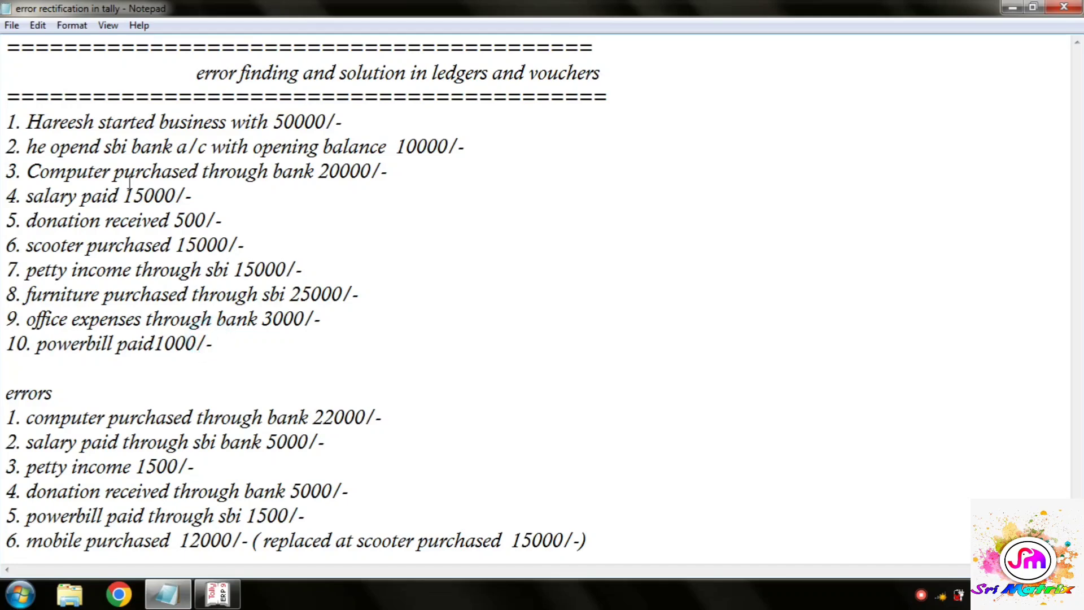
drag(225, 347, 4, 125)
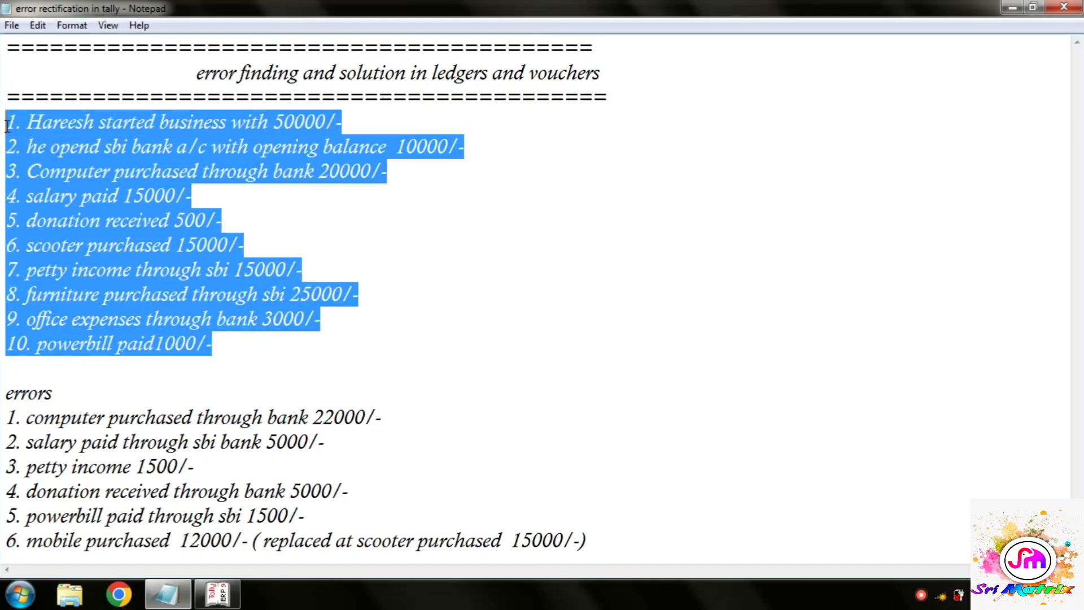
drag(92, 121, 27, 124)
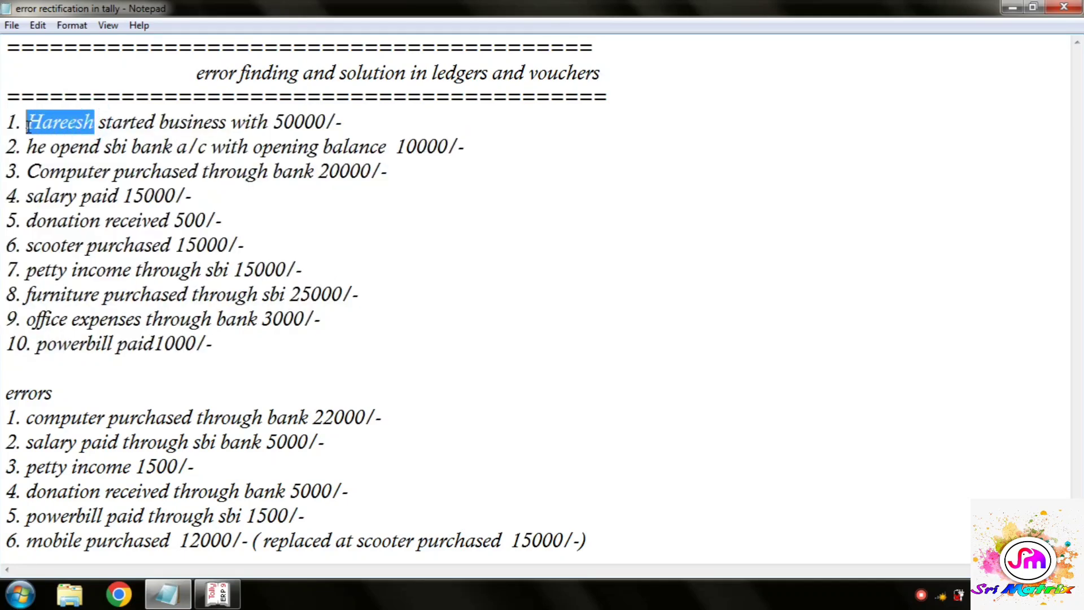
Switch to Tally.ERP 9 and start working in Educational Mode.
click(216, 596)
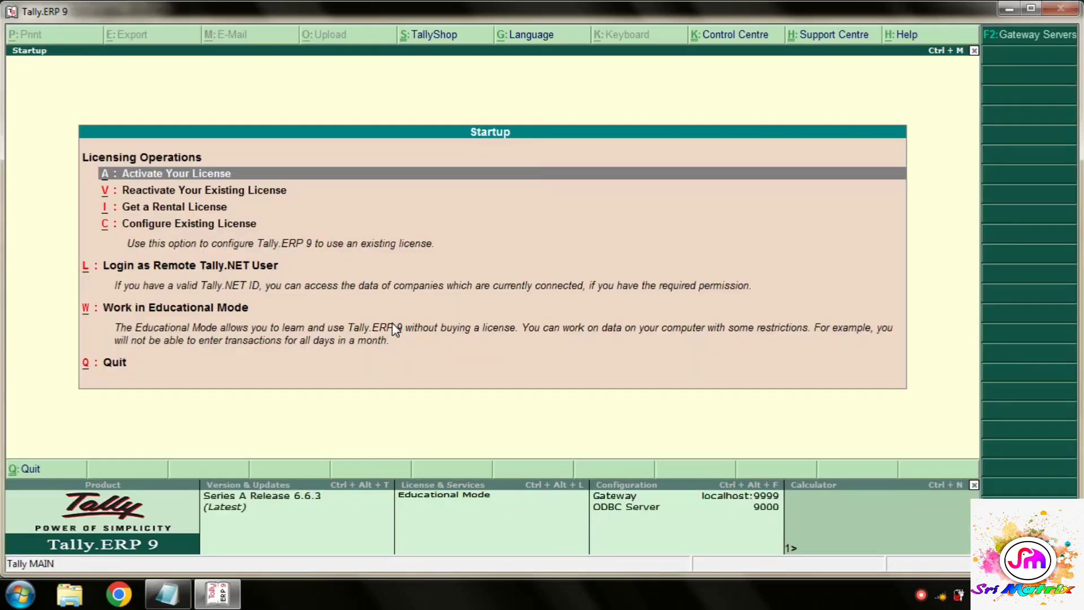
click(393, 328)
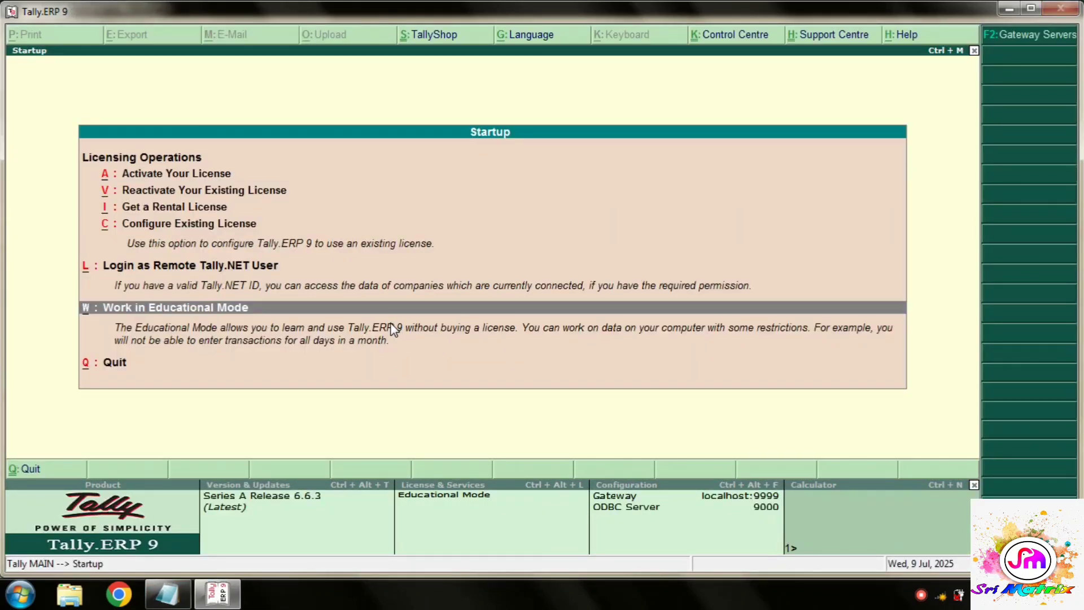
click(394, 328)
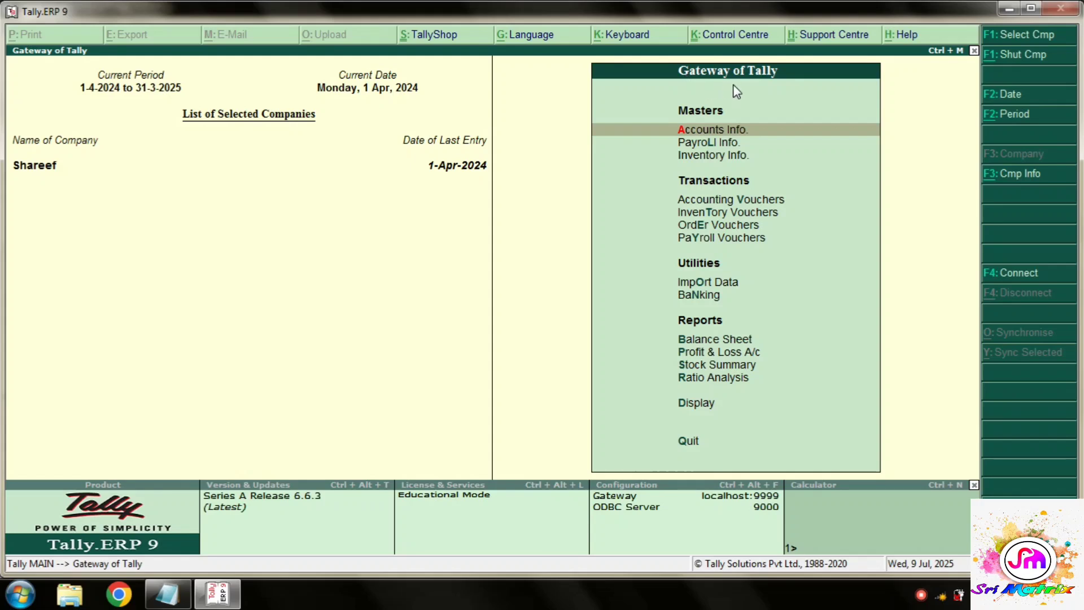
Begin creating a new company named Hareesh Pvt Ltd, using the same mailing name.
key(alt+F3)
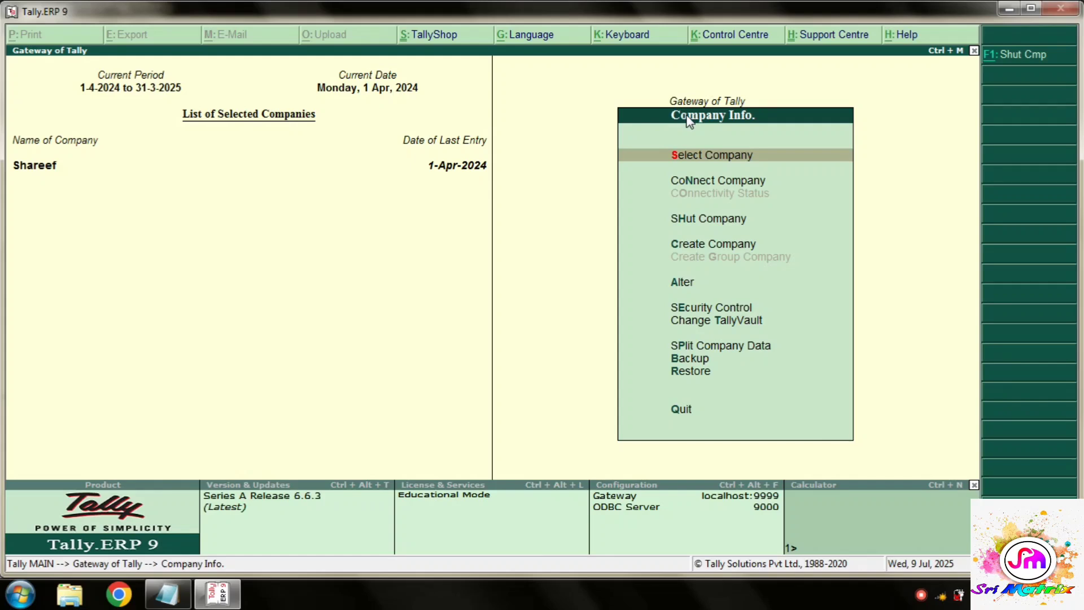
click(722, 244)
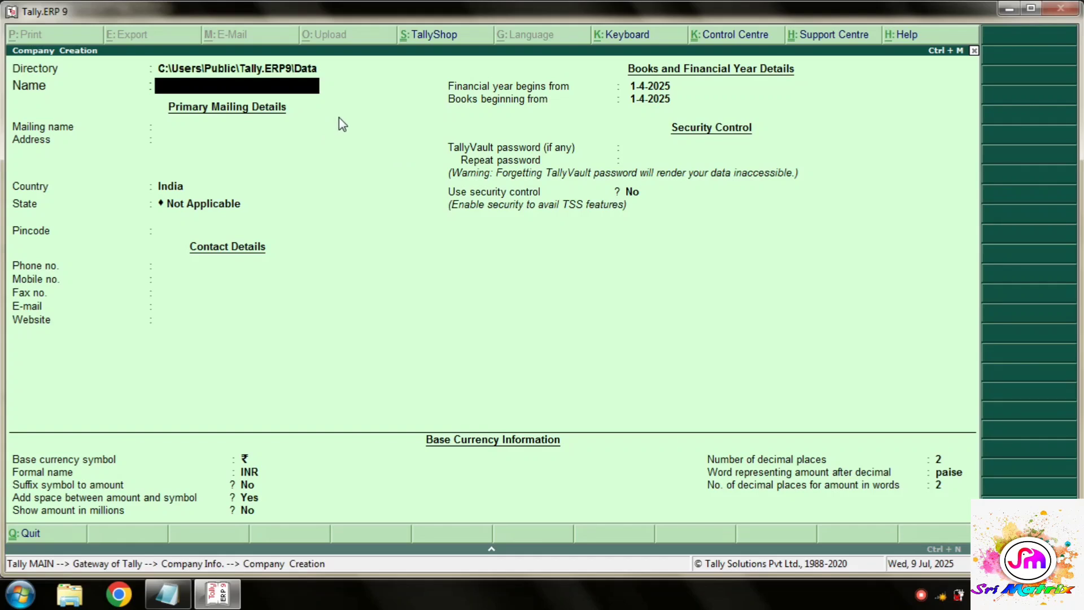
text(Hareesh Pvt Ltd)
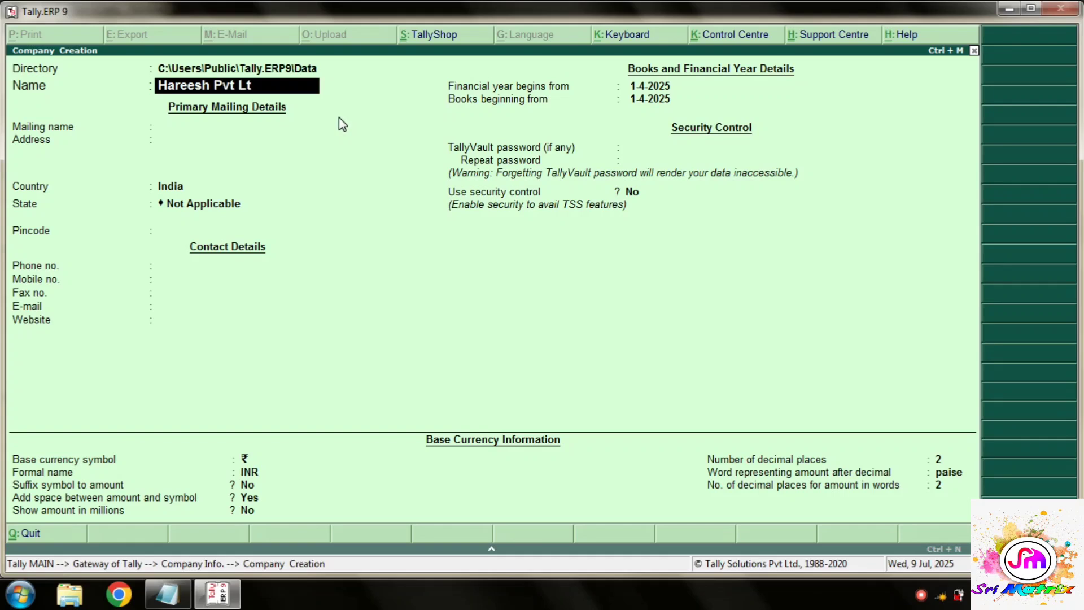
key(Return)
key(Return)
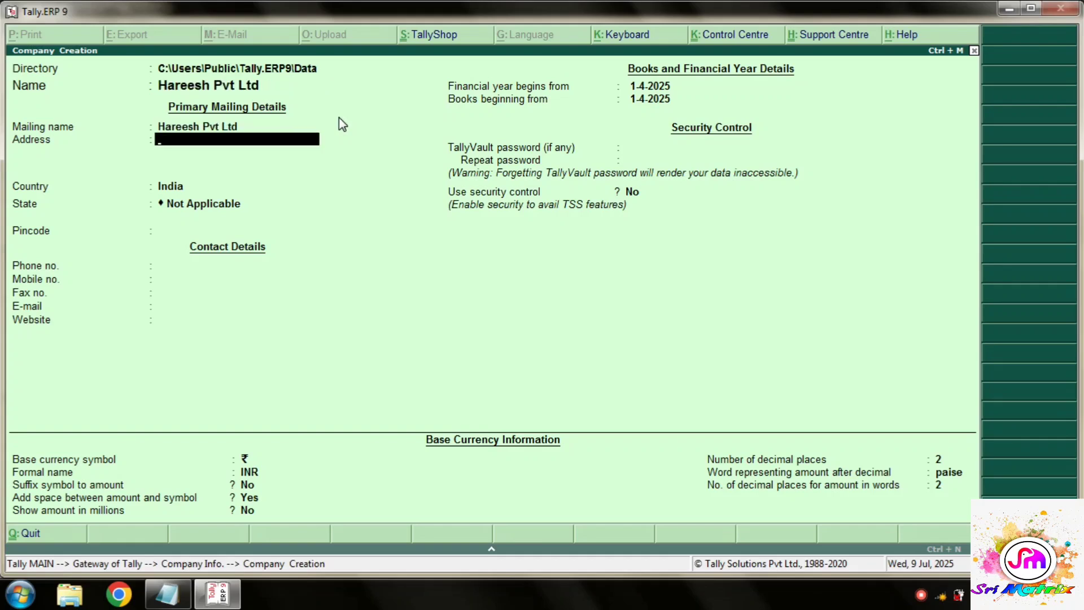
Enter the company's address, keep India as the country and choose Telangana as the state.
text(Karim Anagar)
key(BackSpace)
key(BackSpace)
key(BackSpace)
key(BackSpace)
key(BackSpace)
key(BackSpace)
text(Nagar)
key(Return)
key(Return)
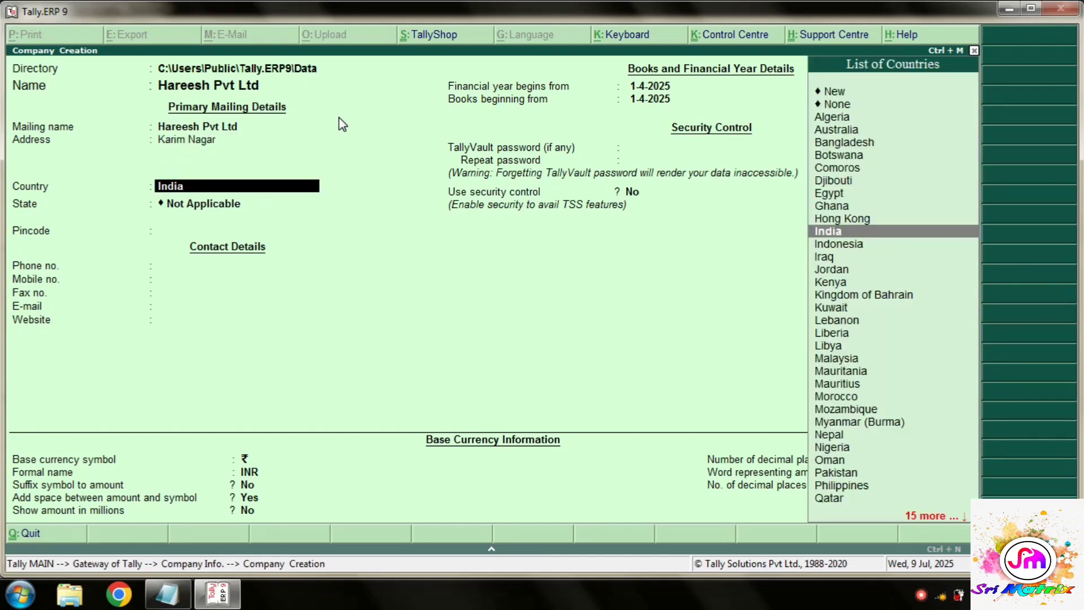
key(Return)
text(Tel)
key(Return)
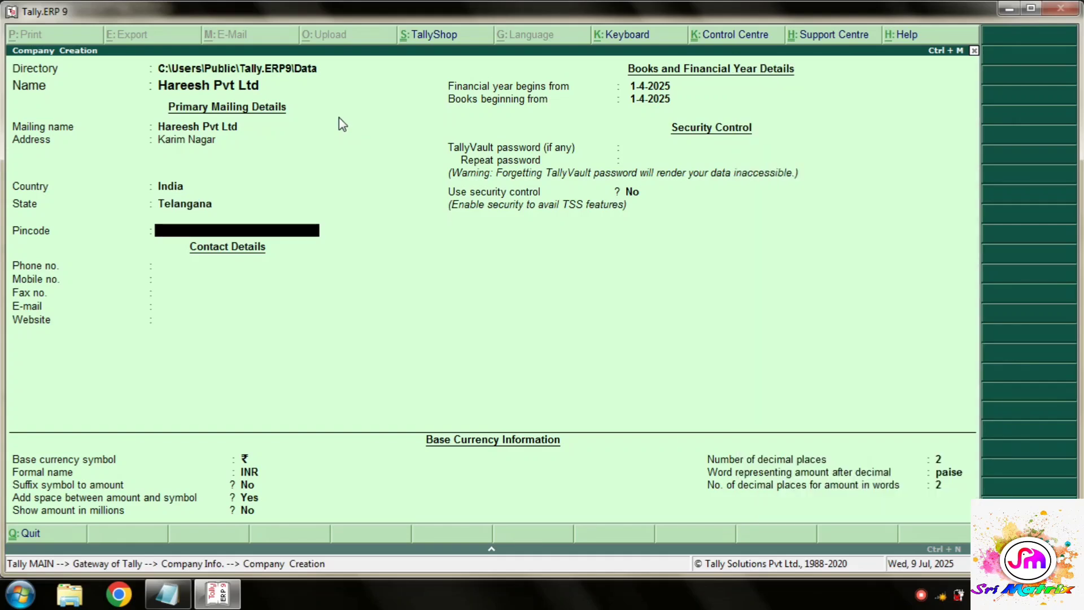
Leave the contact details blank, set the financial year and books to begin from 1-4-2025, and save the company.
key(Return)
key(Return)
key(Return)
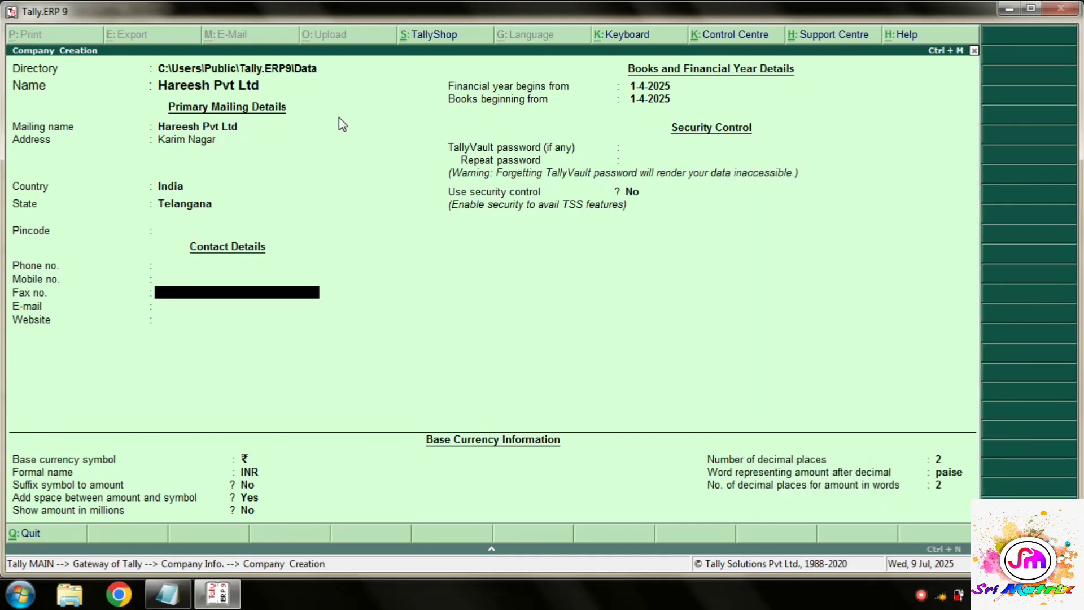
key(Return)
key(Return)
key(Return)
key(Return)
key(BackSpace)
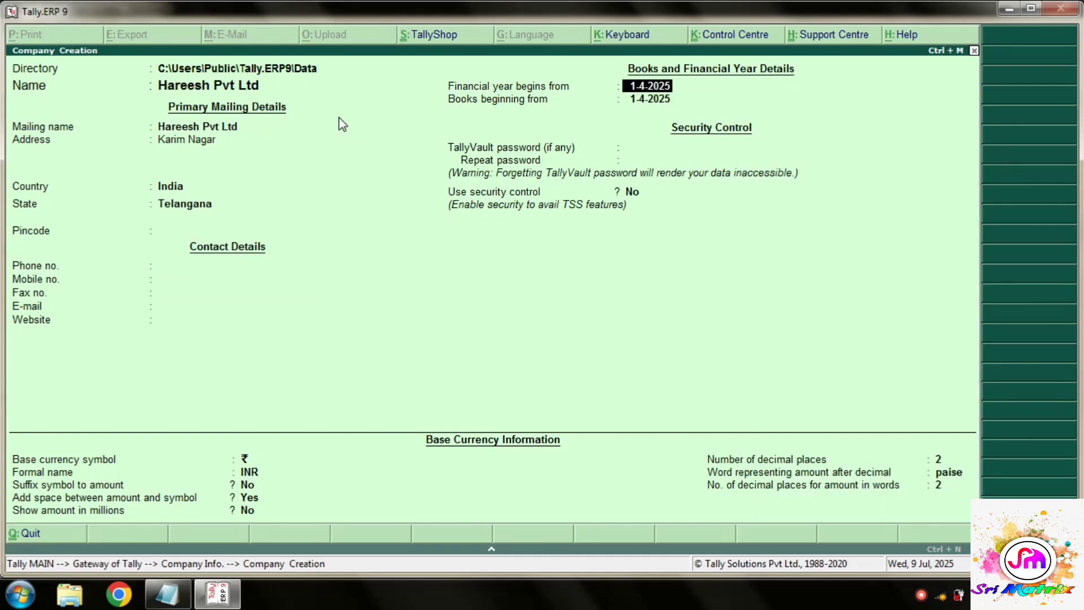
text(1-4-2025)
key(Return)
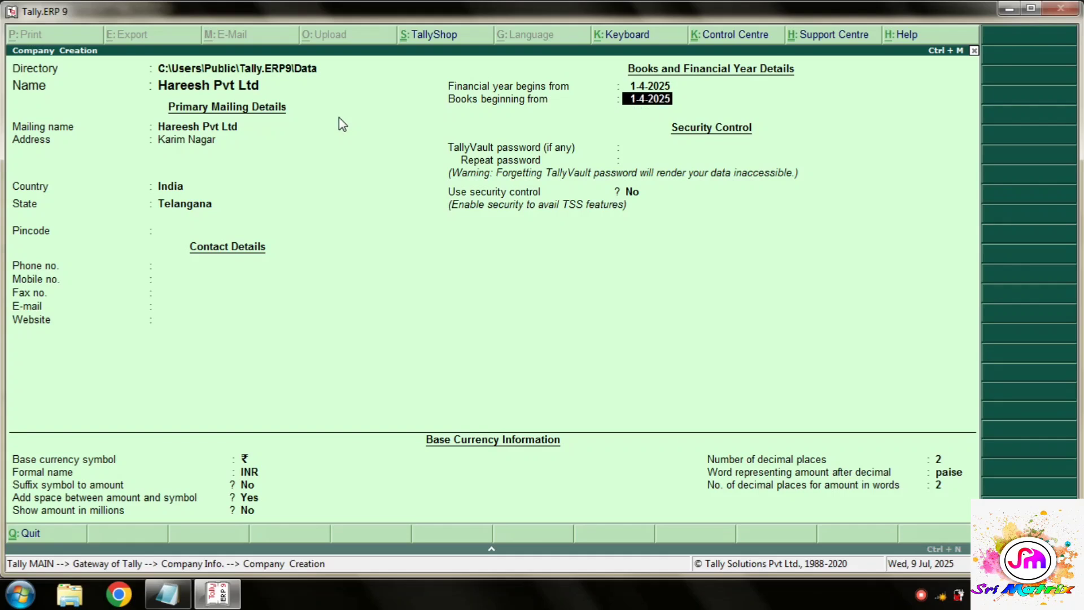
key(Return)
key(Return)
key(Return)
key(ctrl+a)
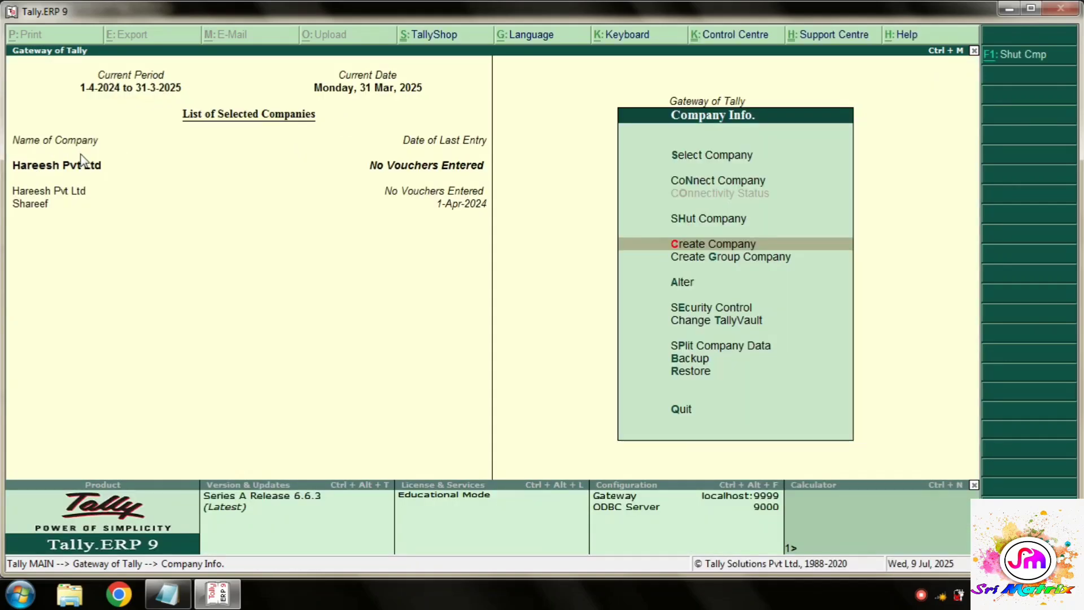
Change the current period to 1-4-2025 through 31-3-2026 and return to the Gateway of Tally.
click(121, 91)
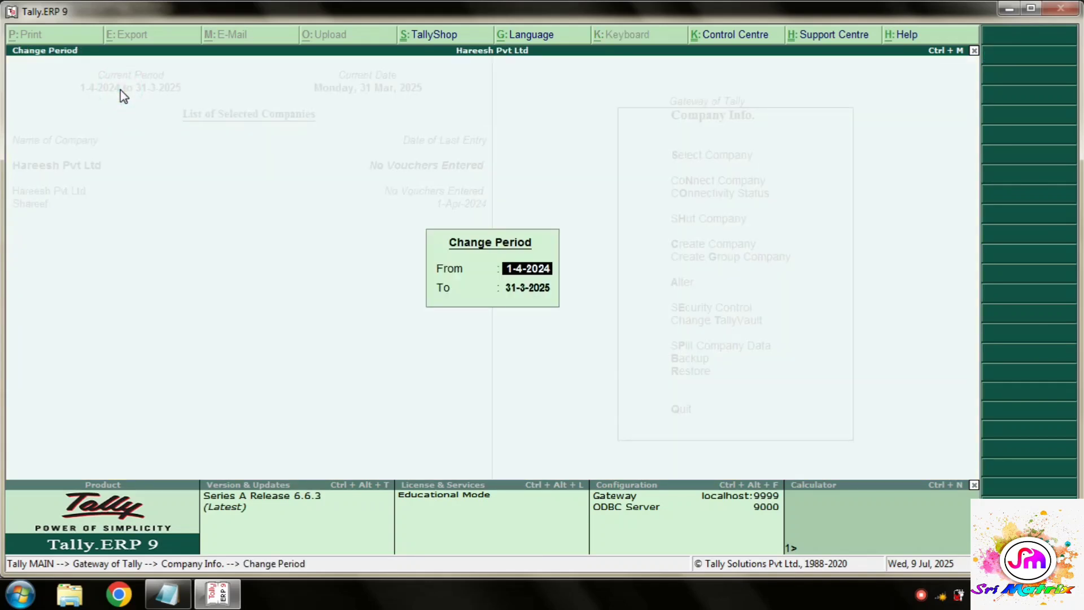
text(1-4-2025)
key(Return)
text(31-3)
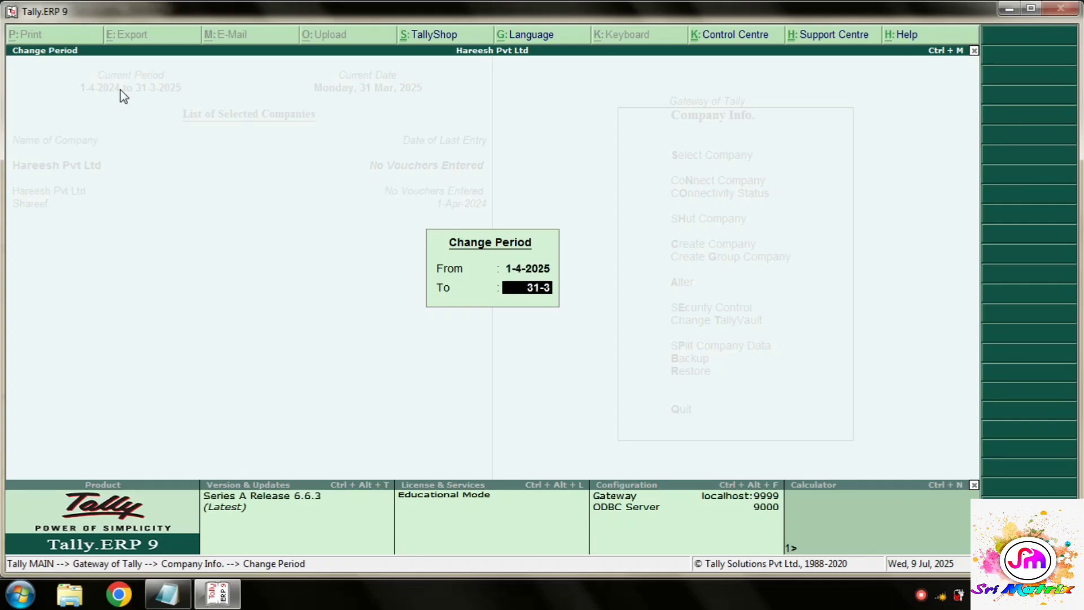
text(-2026)
key(Return)
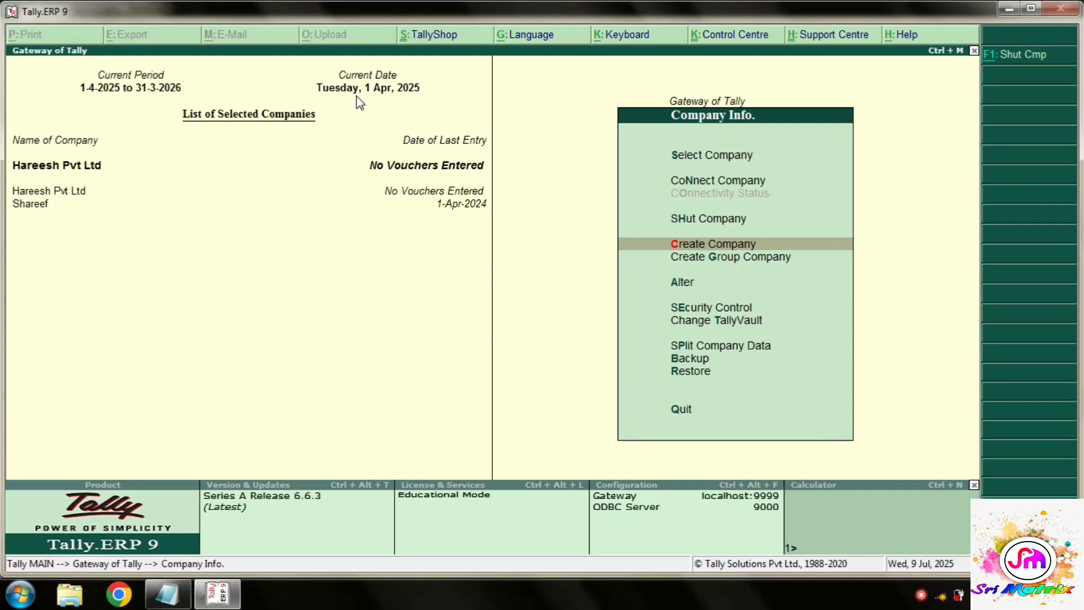
key(Escape)
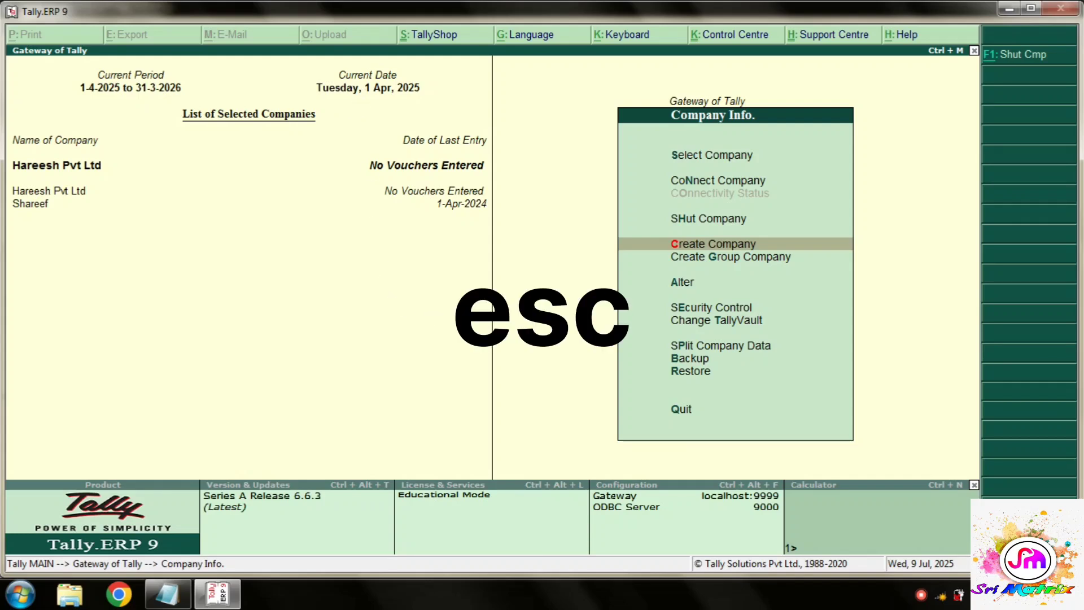
key(Escape)
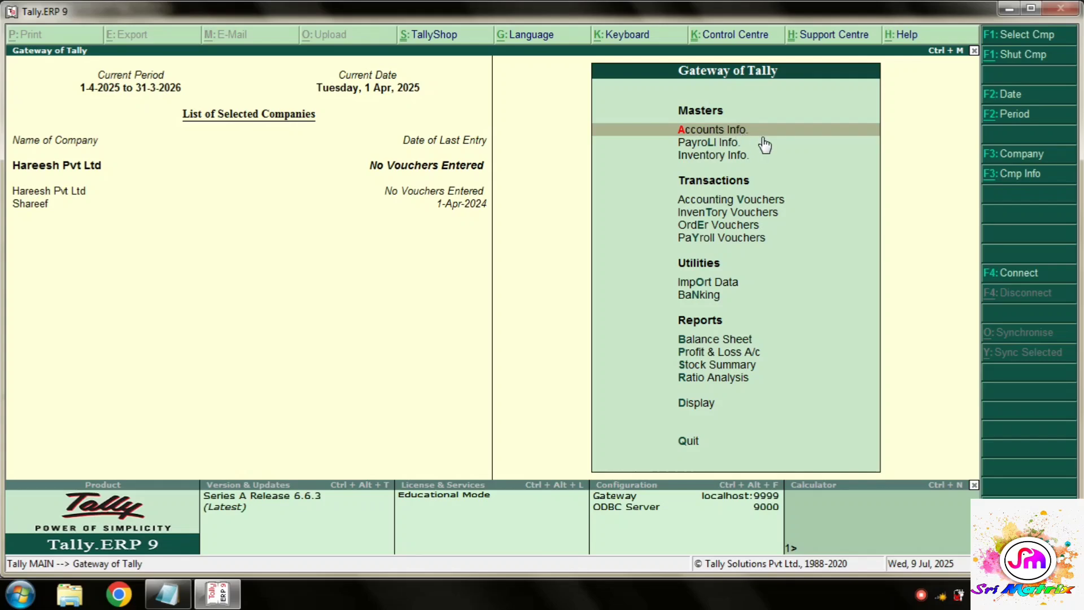
Review the transaction list in Notepad to see which ledgers it requires, beginning with the owner's opening investment.
click(168, 593)
click(207, 346)
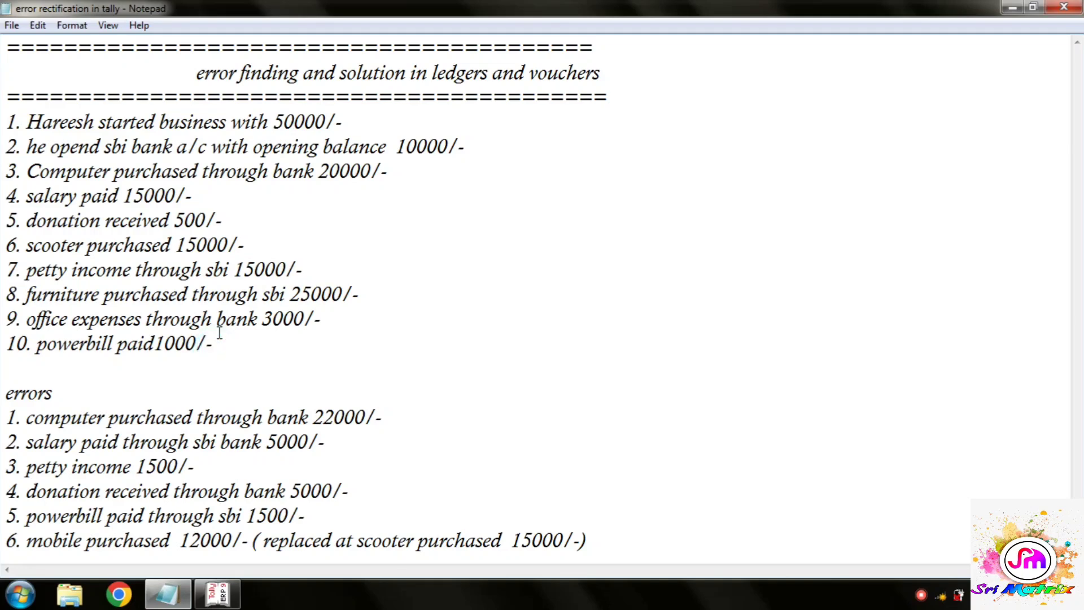
click(210, 349)
drag(220, 349, 6, 133)
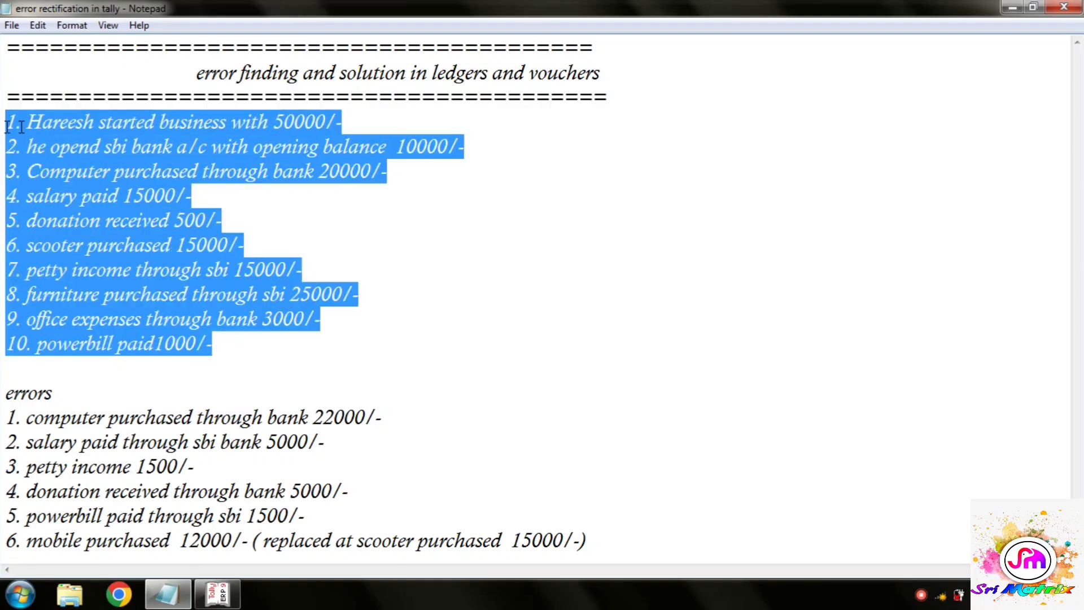
click(68, 123)
drag(97, 123, 24, 125)
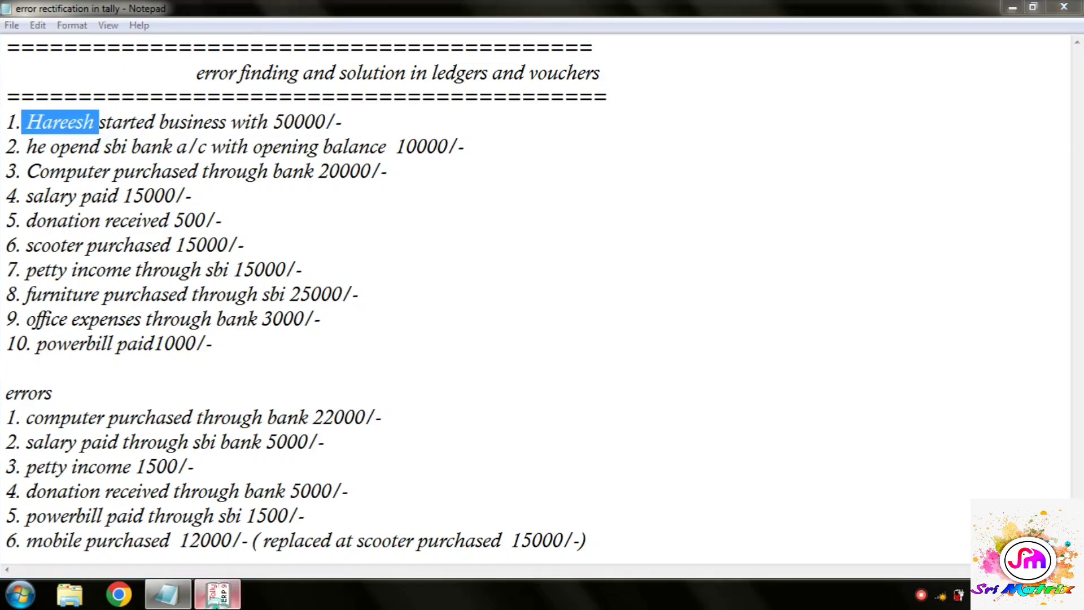
Switch to Tally.ERP 9 and open multiple ledger creation for Hareesh Pvt Ltd with All Items as the group.
click(219, 590)
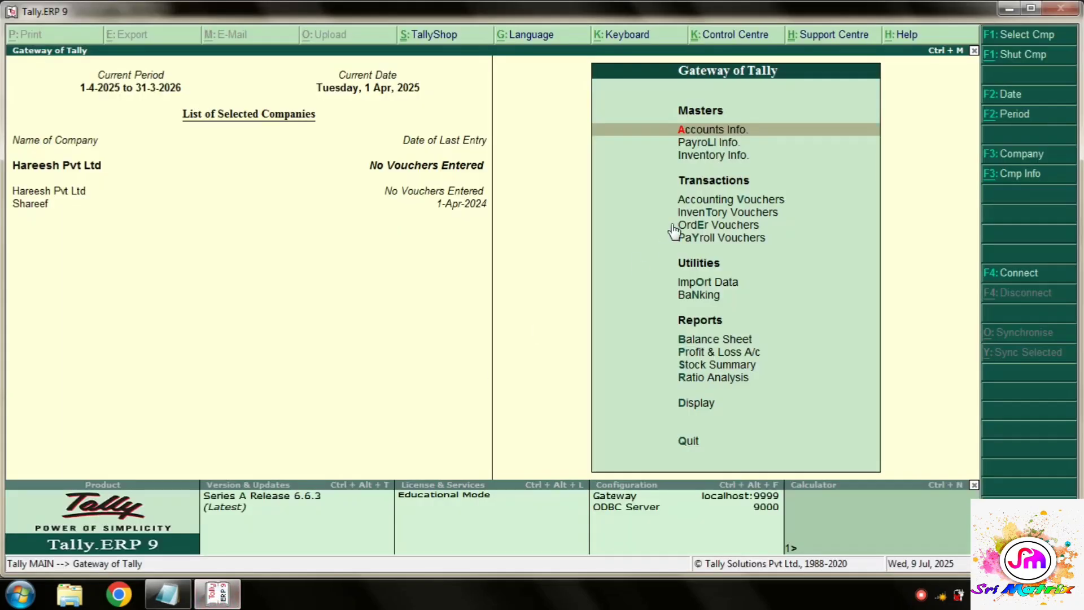
click(713, 136)
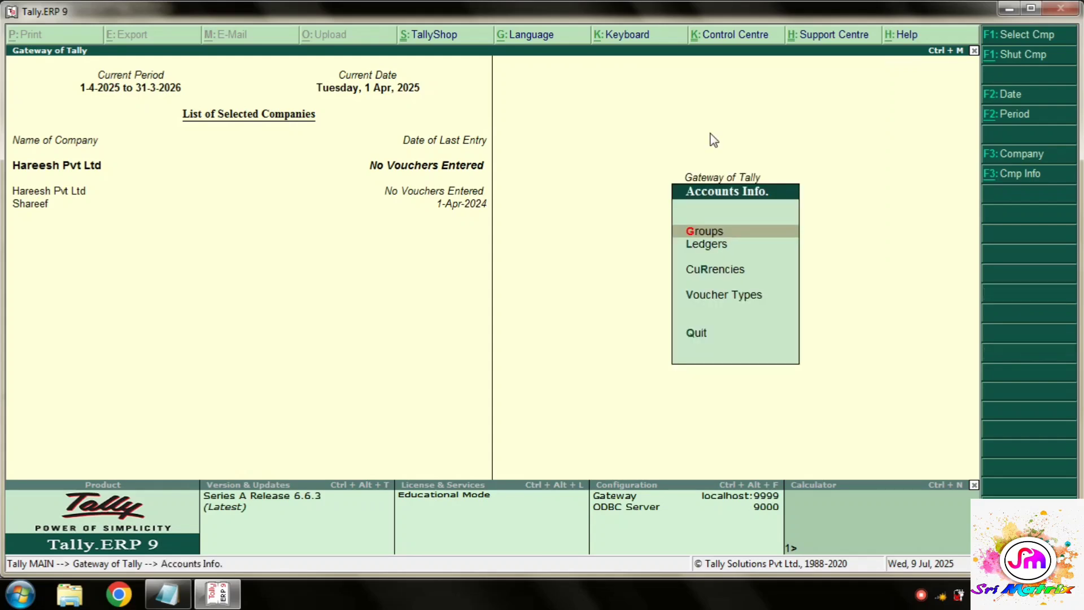
key(l)
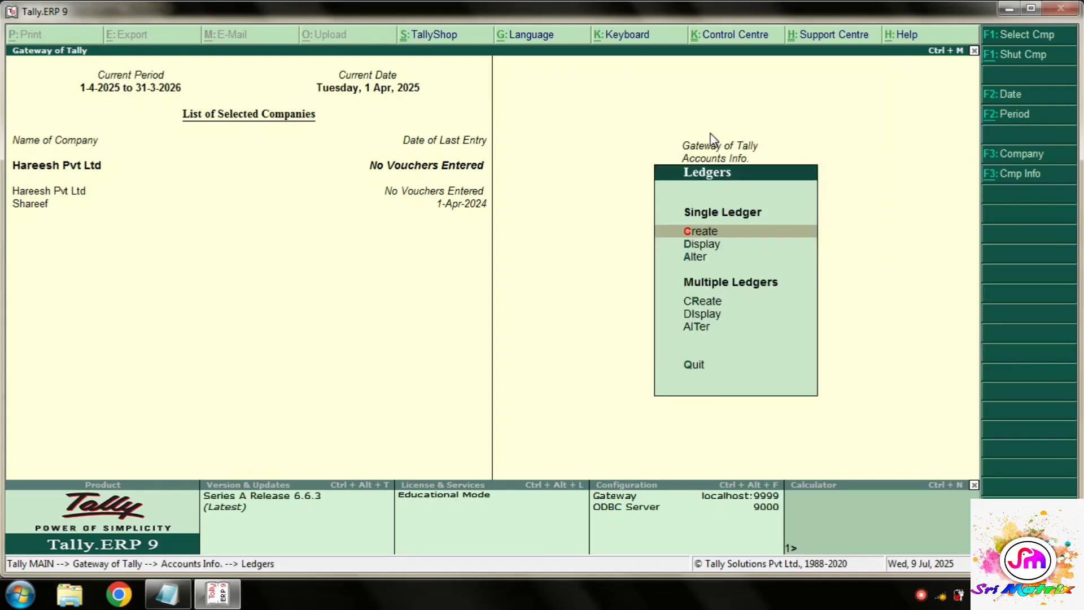
key(r)
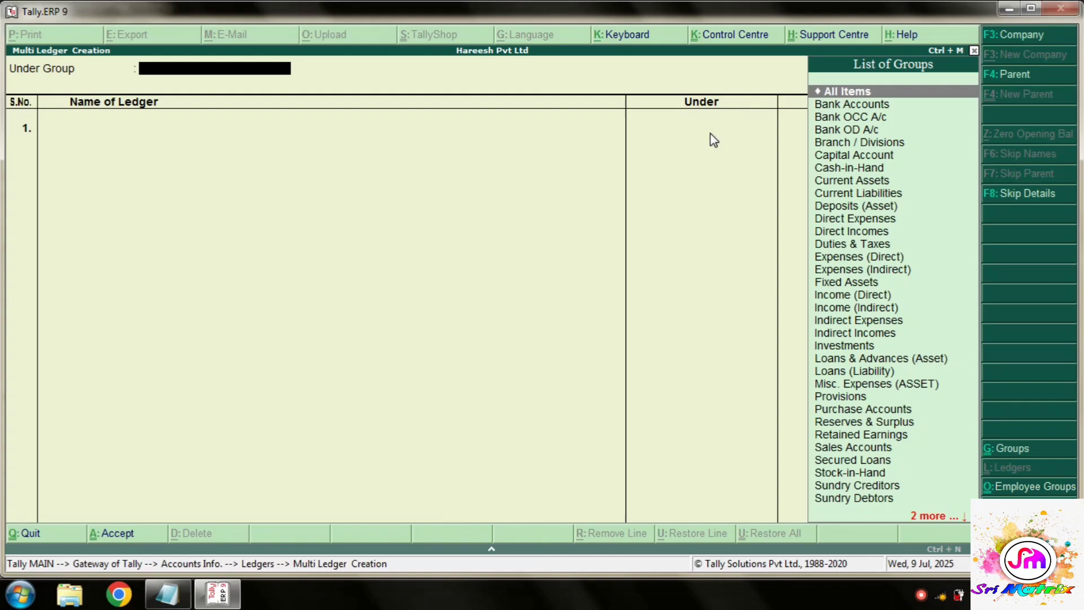
key(Return)
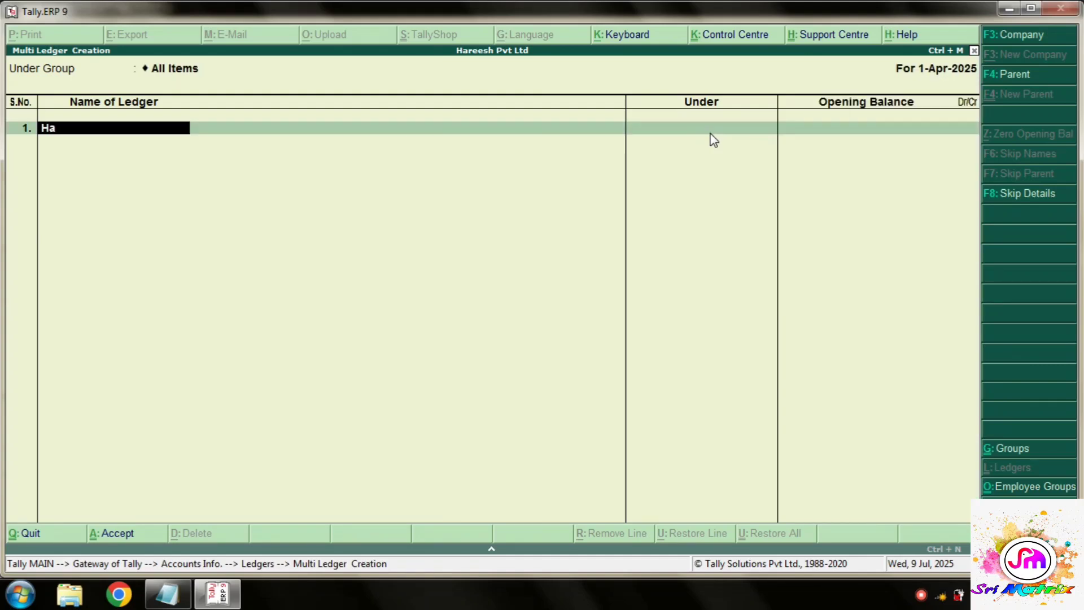
Add the owner's ledger under Capital Account with no opening balance.
key(Return)
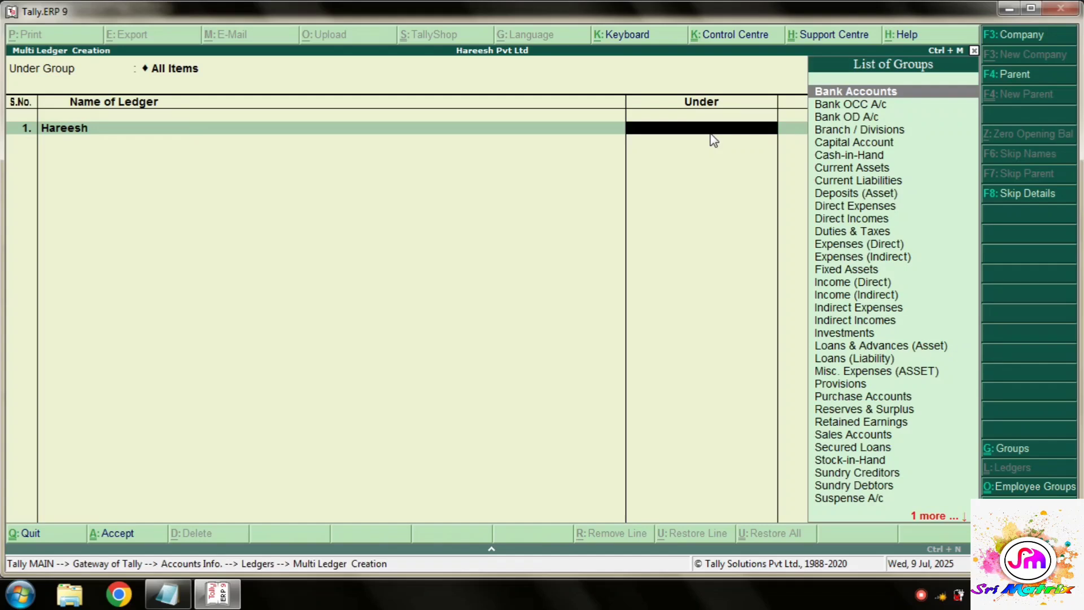
text(Capi)
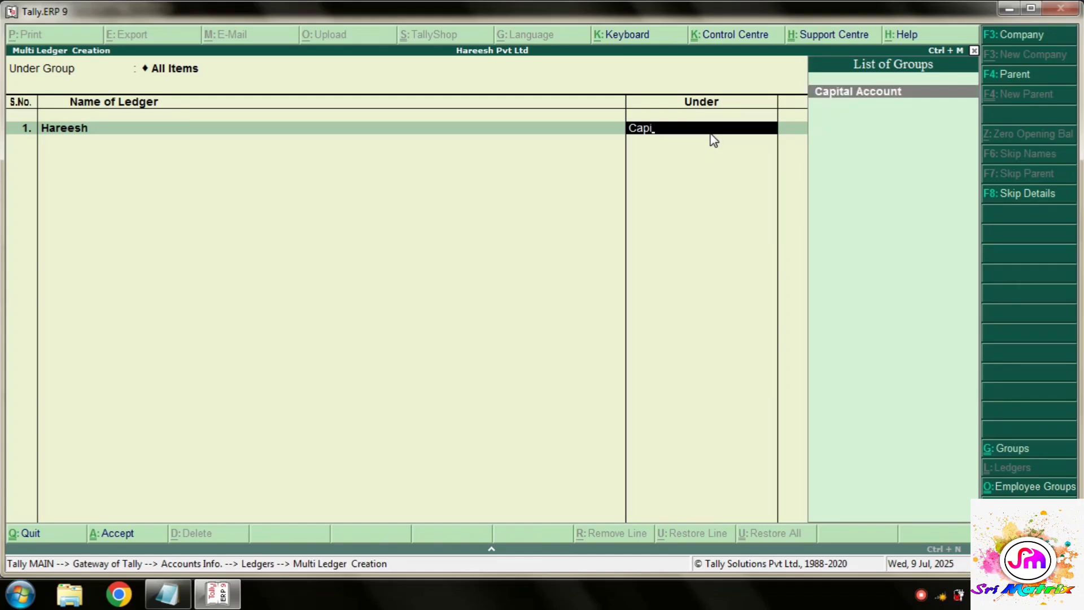
key(Return)
key(Return)
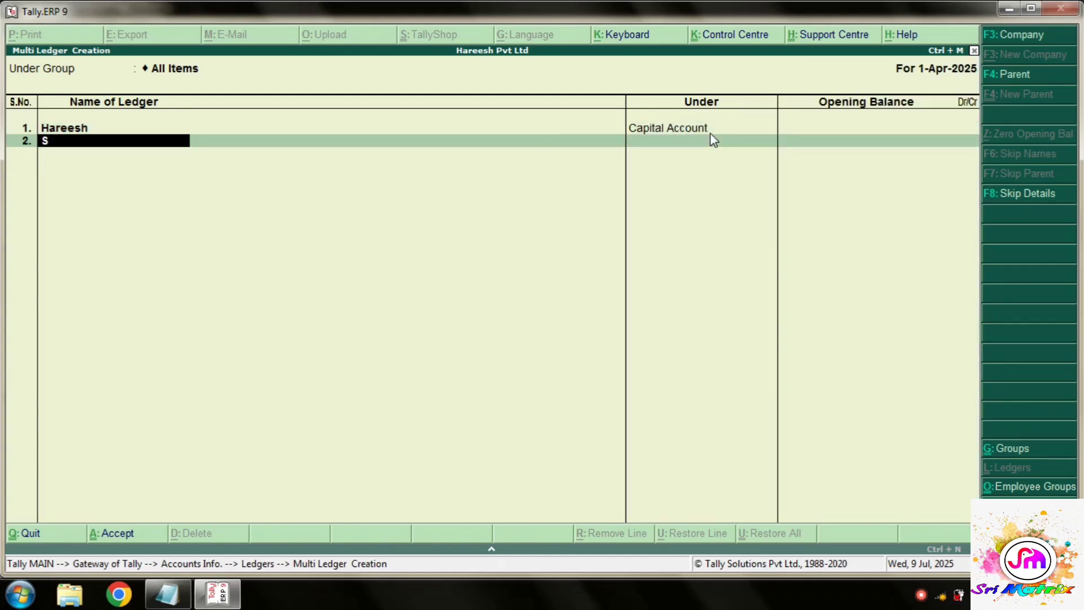
Add a second ledger named Sbi Bank under Bank Accounts.
text(Sbi bank)
key(Return)
key(Return)
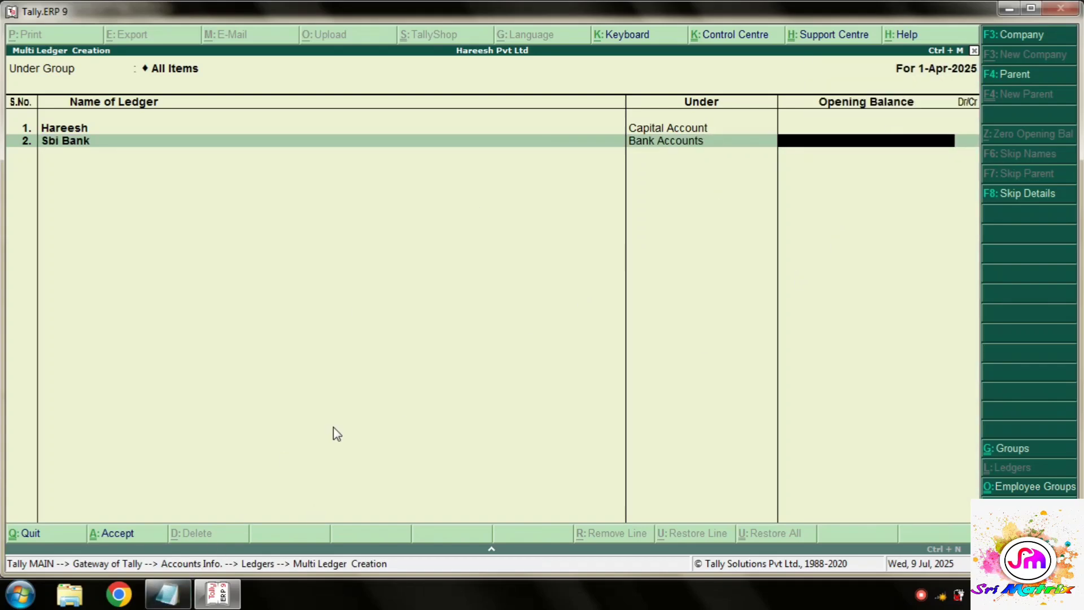
Check the second transaction in Notepad and enter 10,000 Dr as the Sbi Bank opening balance in Tally.
click(167, 594)
click(304, 171)
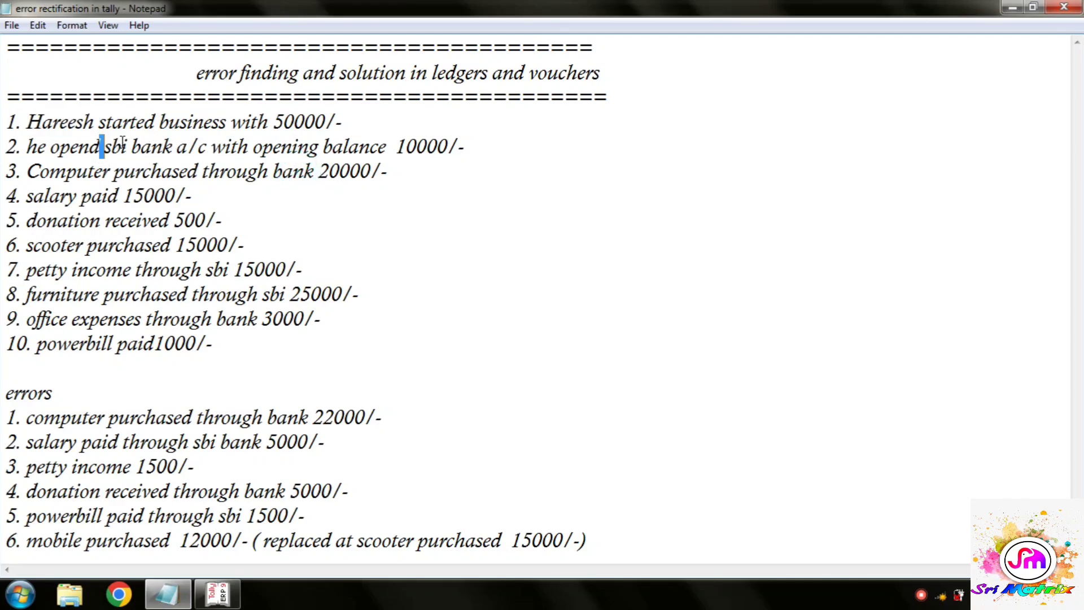
drag(101, 146, 211, 147)
drag(398, 147, 463, 143)
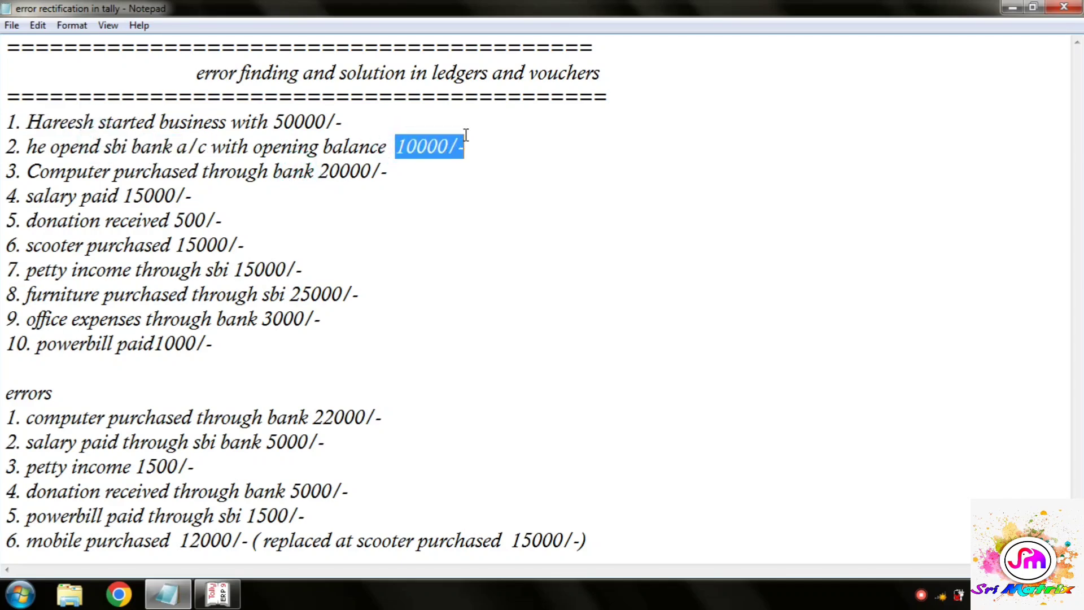
click(217, 594)
text(1)
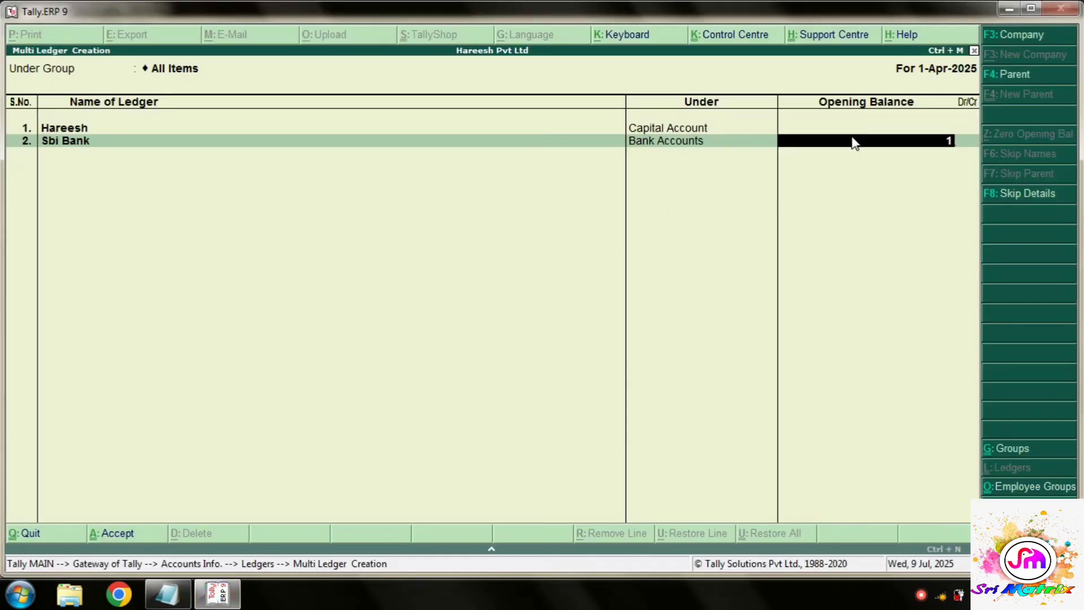
text(0,0)
text(0000)
key(Return)
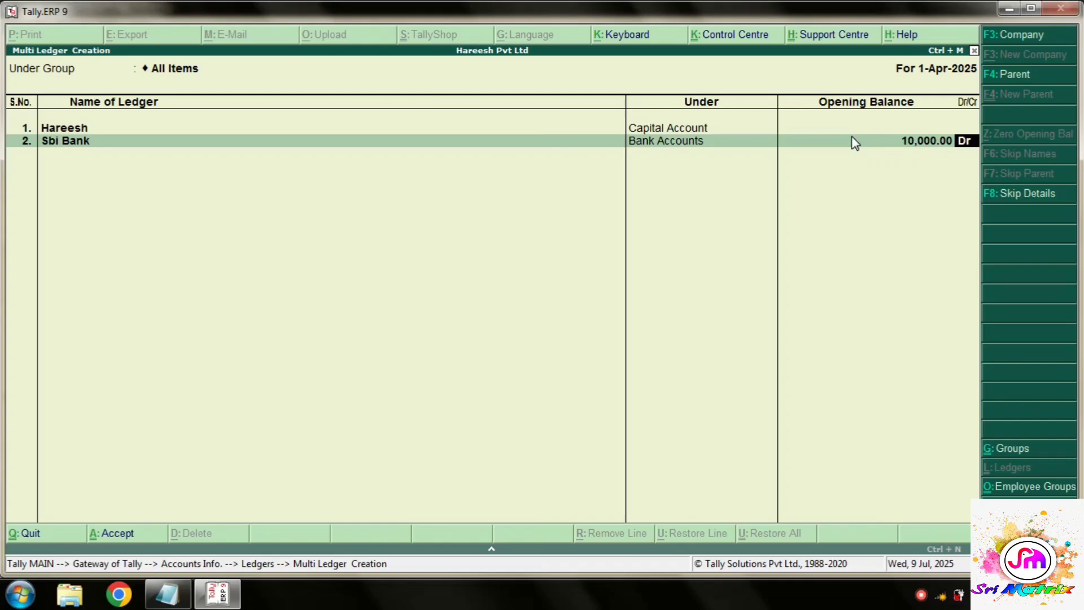
key(Return)
Check the third transaction in Notepad and add a Computer ledger under Fixed Assets in Tally, without an opening balance.
click(168, 592)
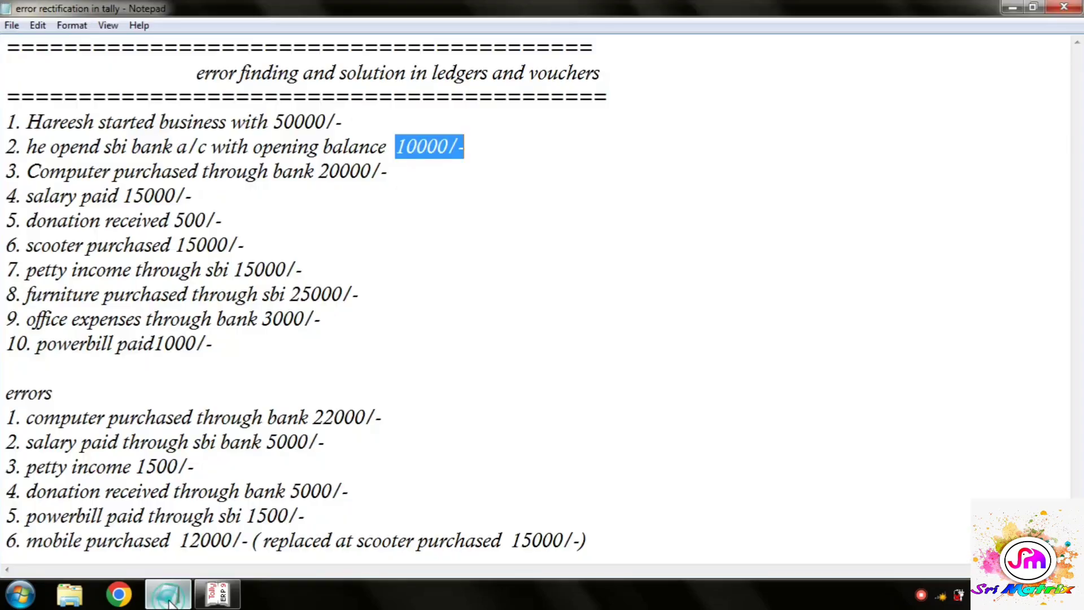
drag(26, 170, 111, 168)
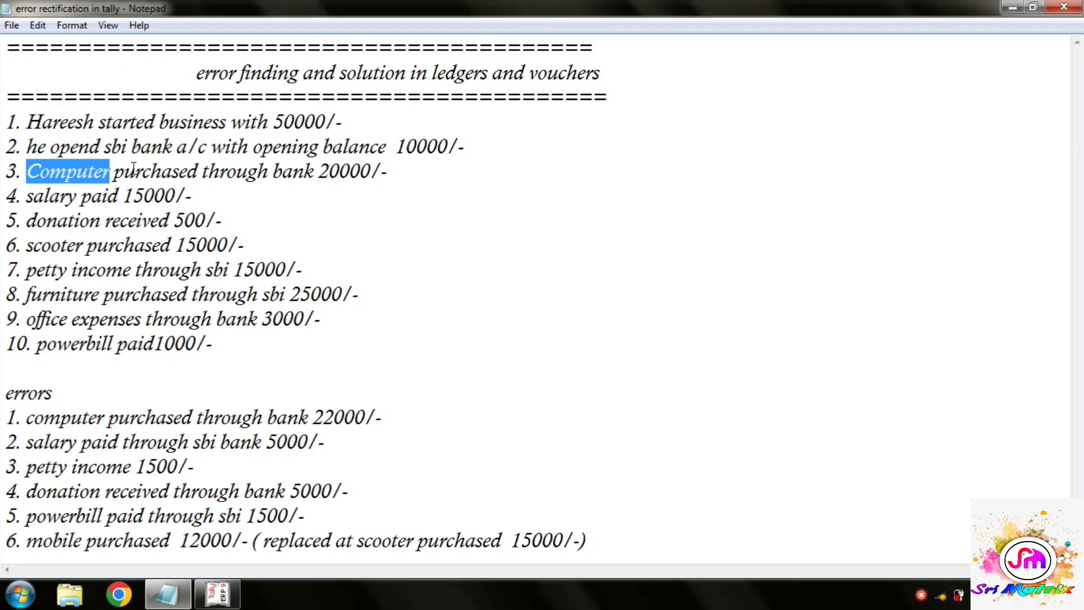
drag(314, 171, 390, 173)
click(222, 604)
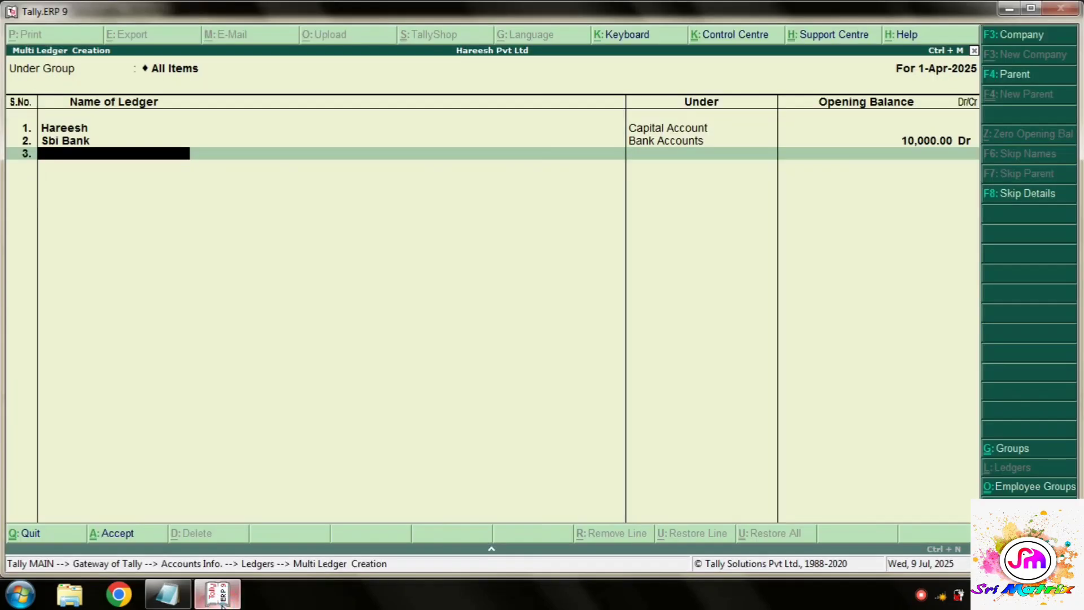
text(Computer)
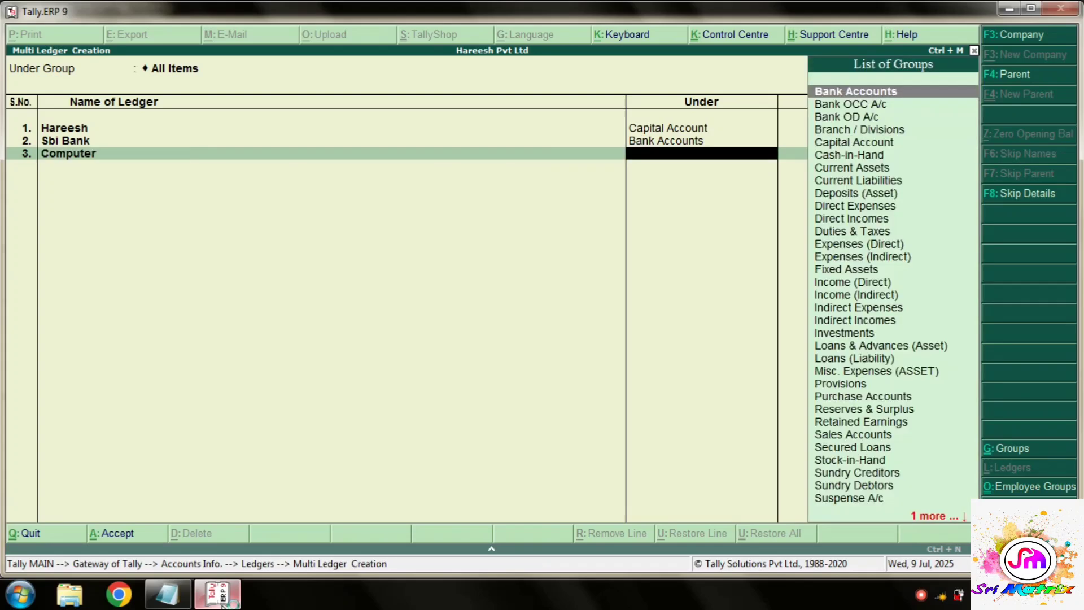
text(fi)
key(Return)
key(Return)
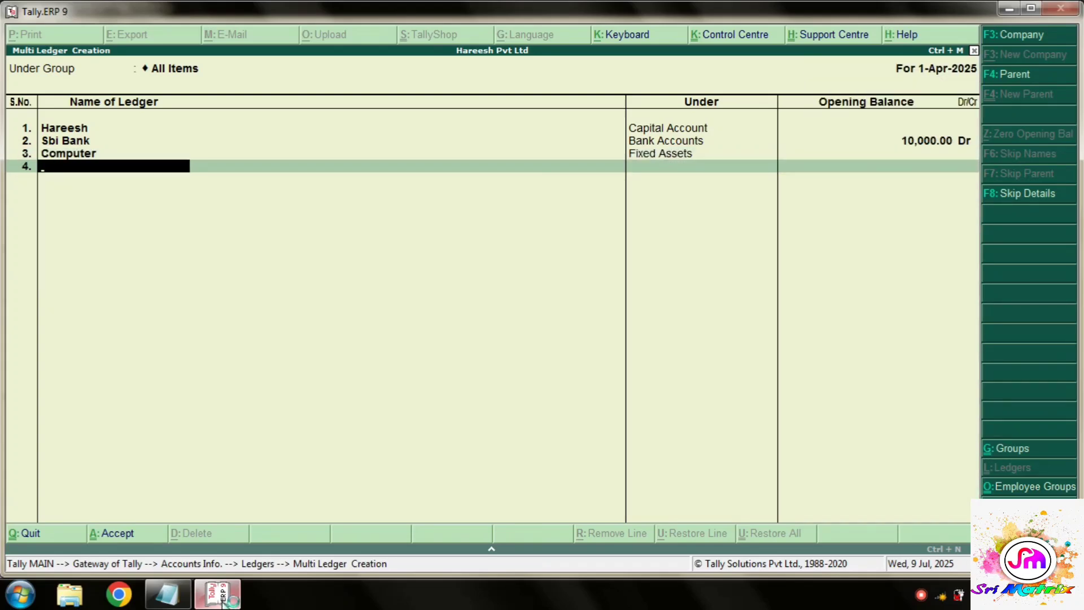
Check the fourth transaction in Notepad and add a Salary ledger under Indirect Expenses in Tally.
click(167, 593)
click(81, 198)
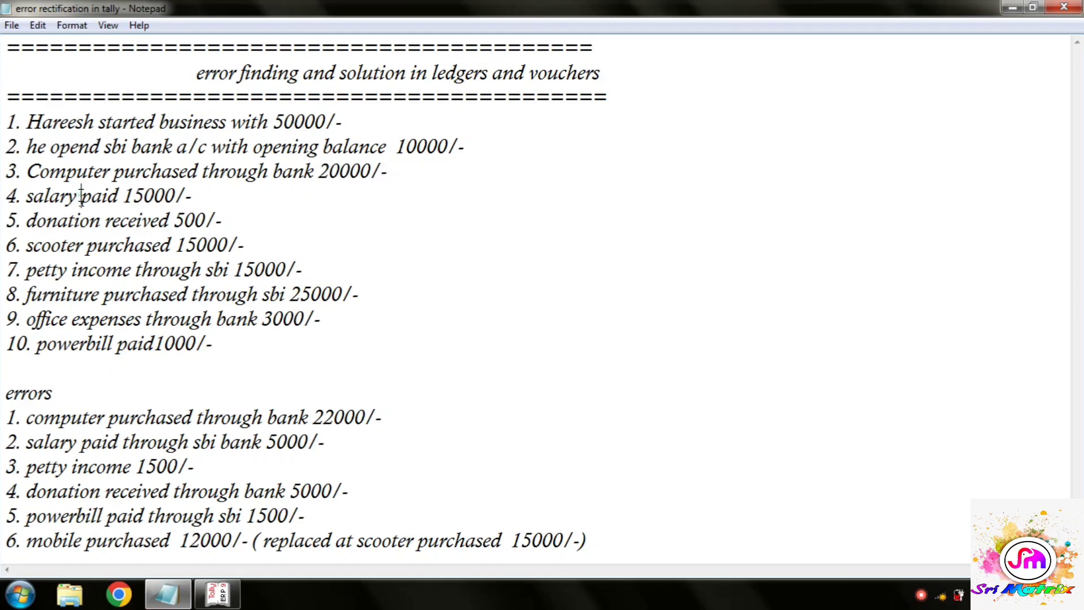
drag(81, 198, 21, 202)
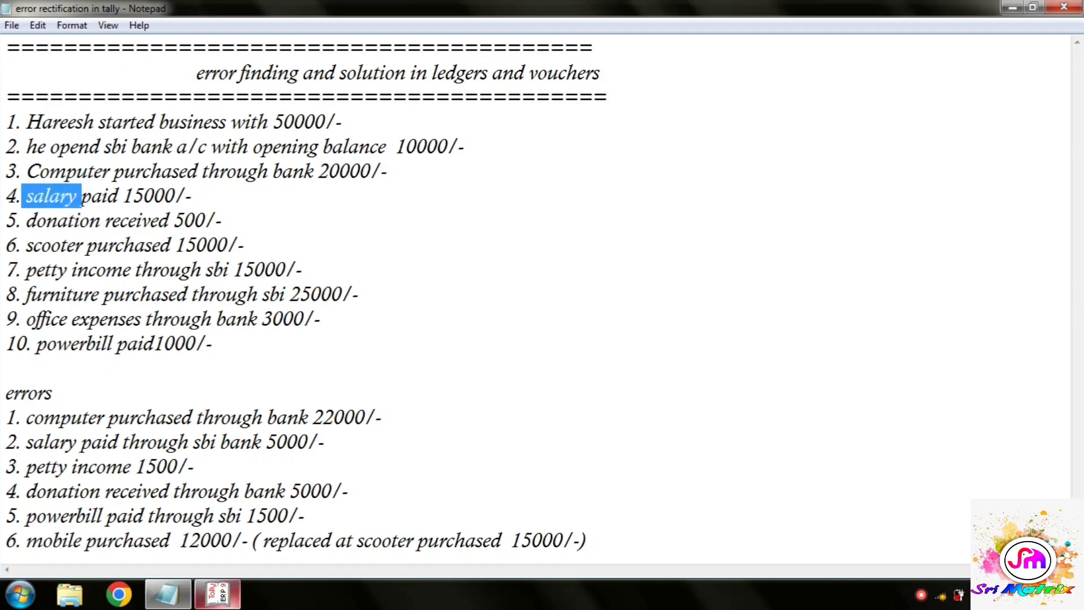
click(226, 599)
text(Salary)
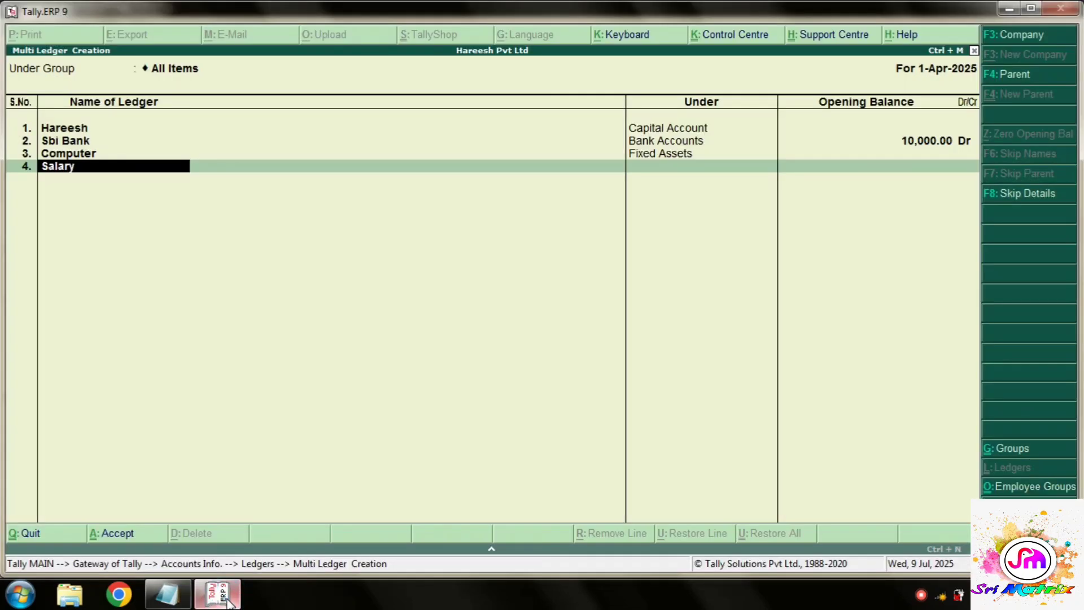
key(Return)
text(ind)
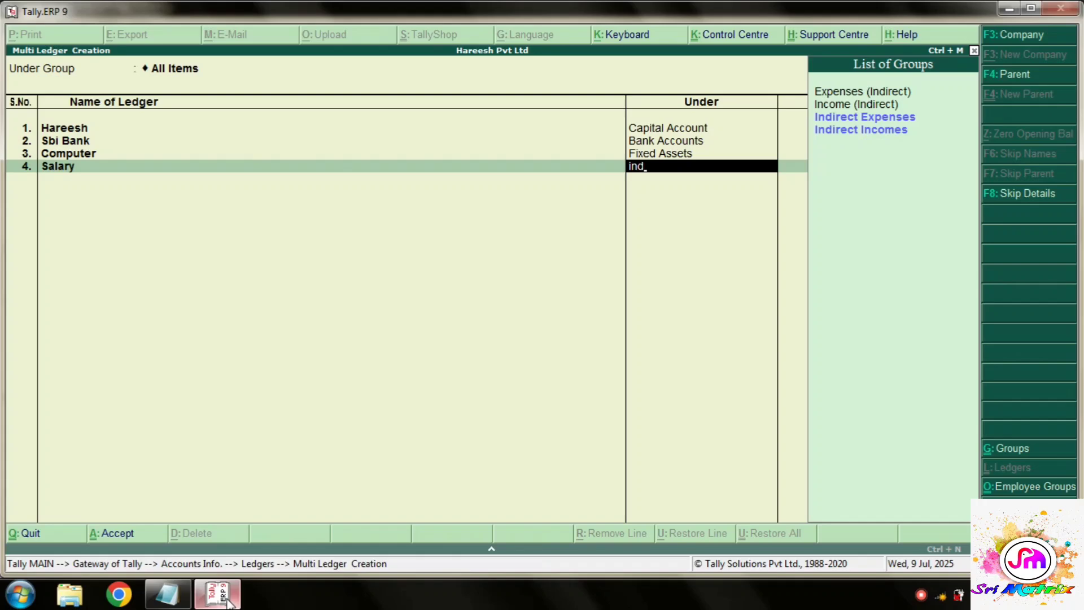
key(Return)
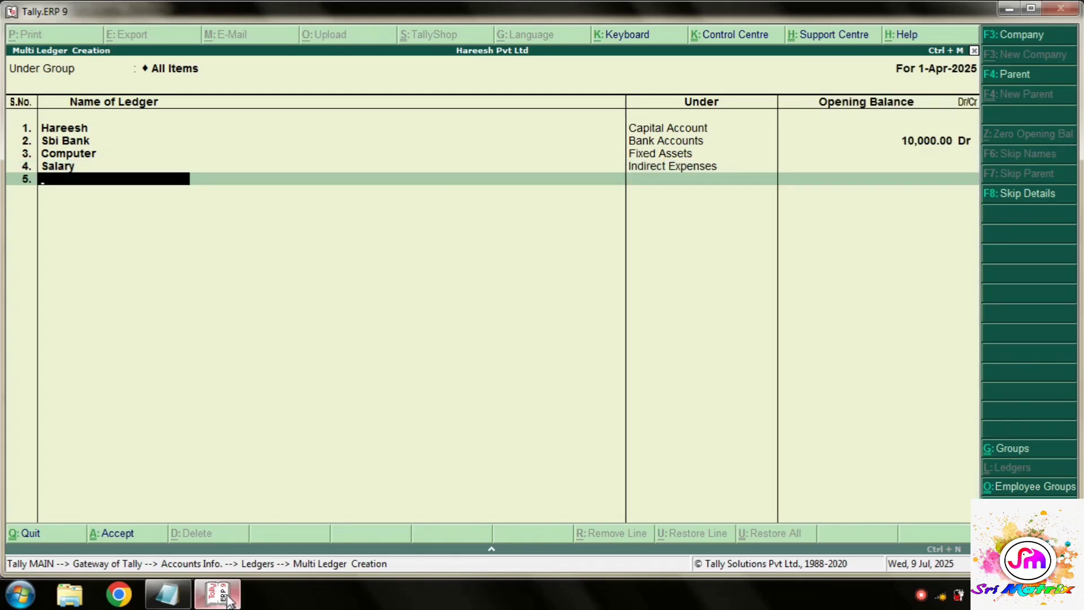
Check the fifth transaction in Notepad and add a Donation ledger under Indirect Incomes in Tally.
click(168, 594)
click(98, 222)
drag(102, 222, 41, 245)
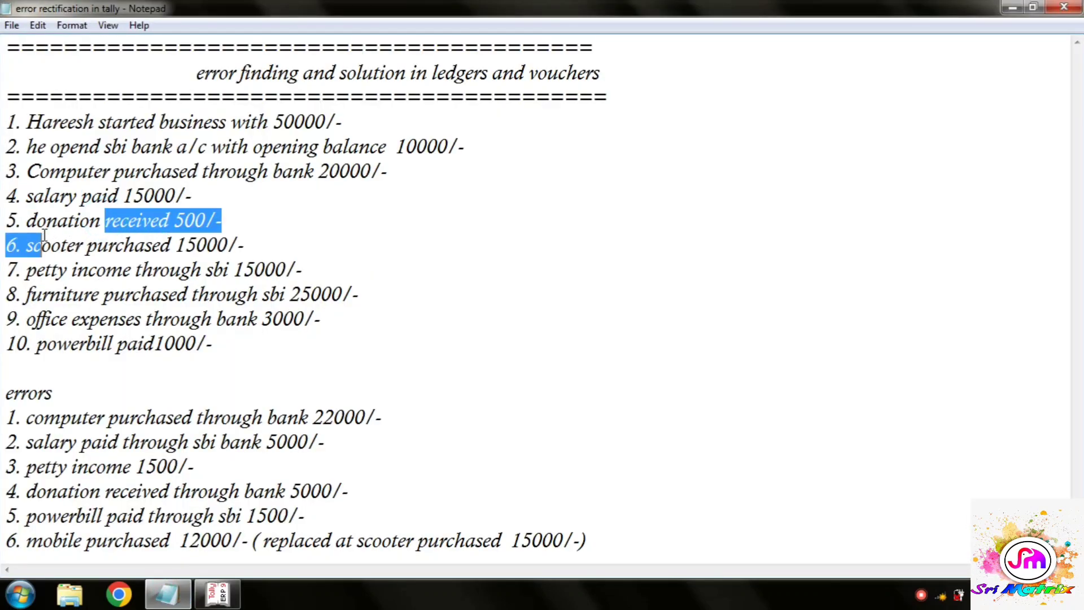
click(218, 594)
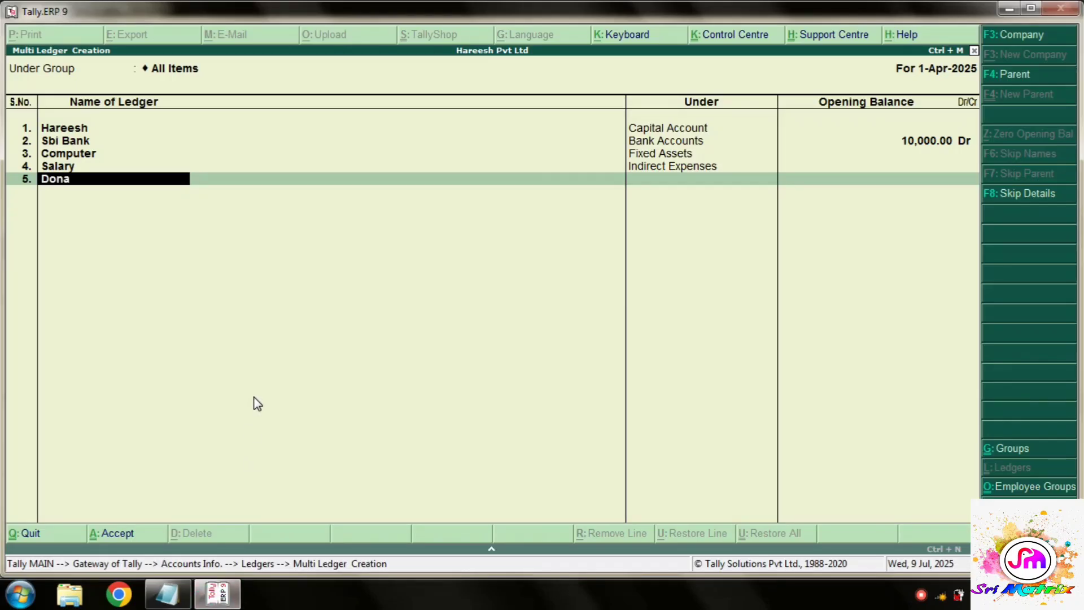
key(Return)
text(ind)
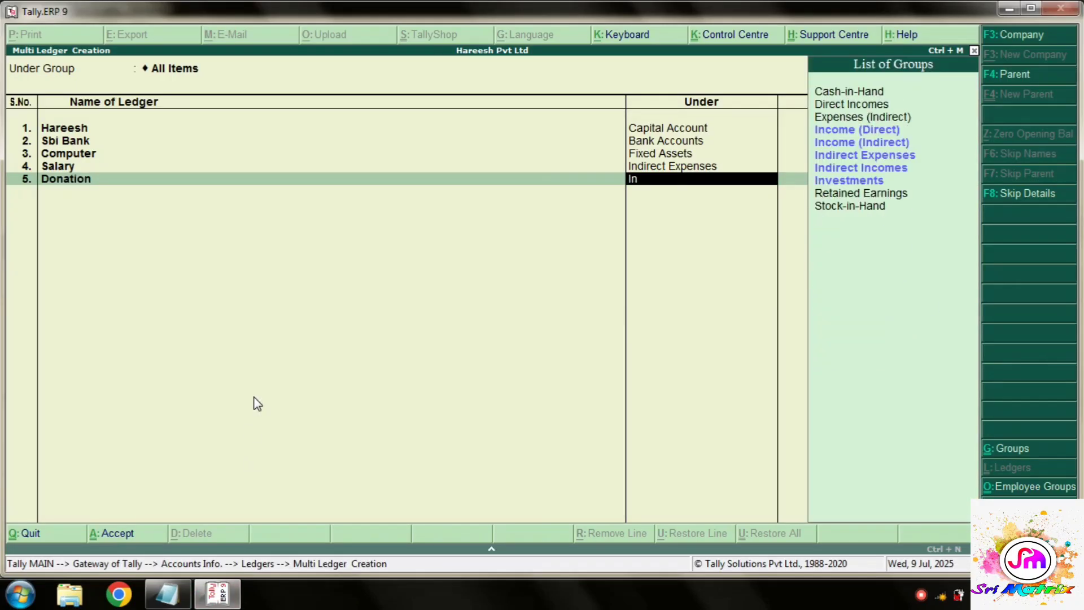
key(Down)
key(Return)
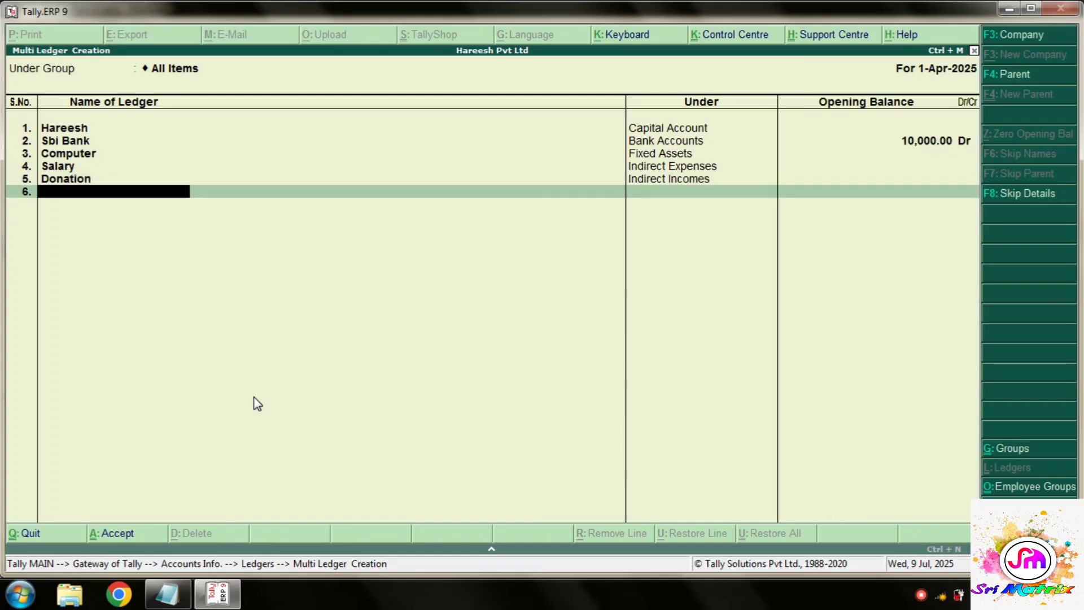
Check the sixth transaction in Notepad and add a Scooter ledger under Fixed Assets in Tally.
click(168, 594)
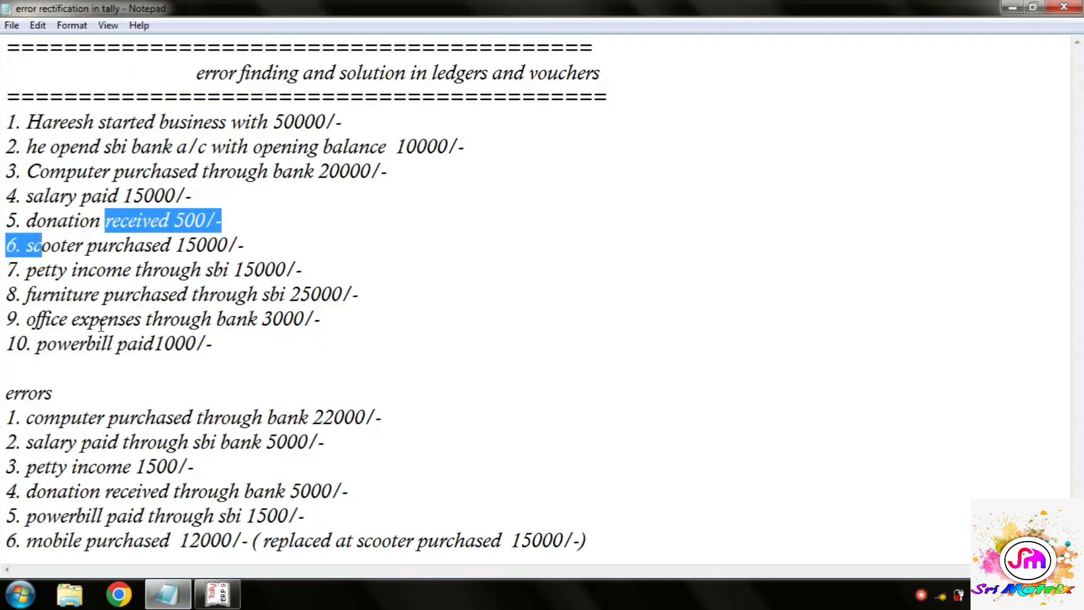
click(80, 244)
drag(87, 244, 27, 252)
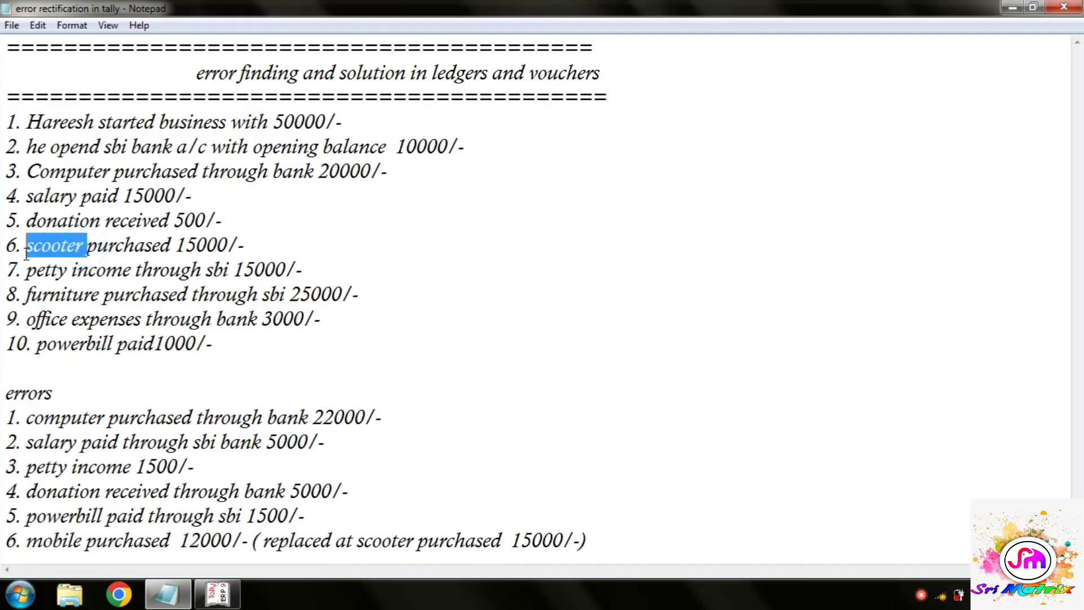
click(217, 594)
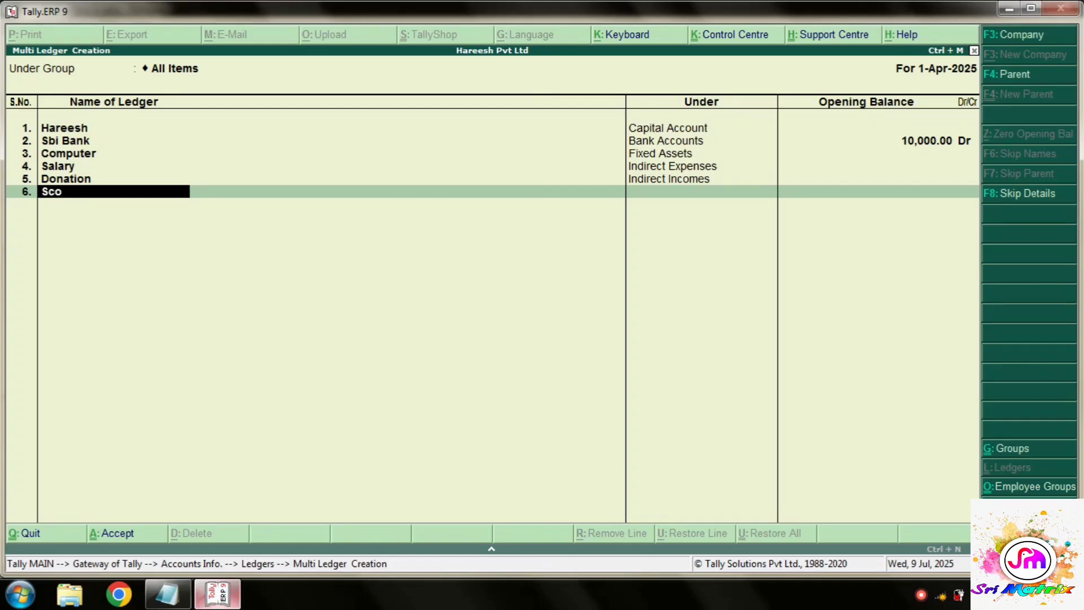
key(Return)
text(f)
key(Return)
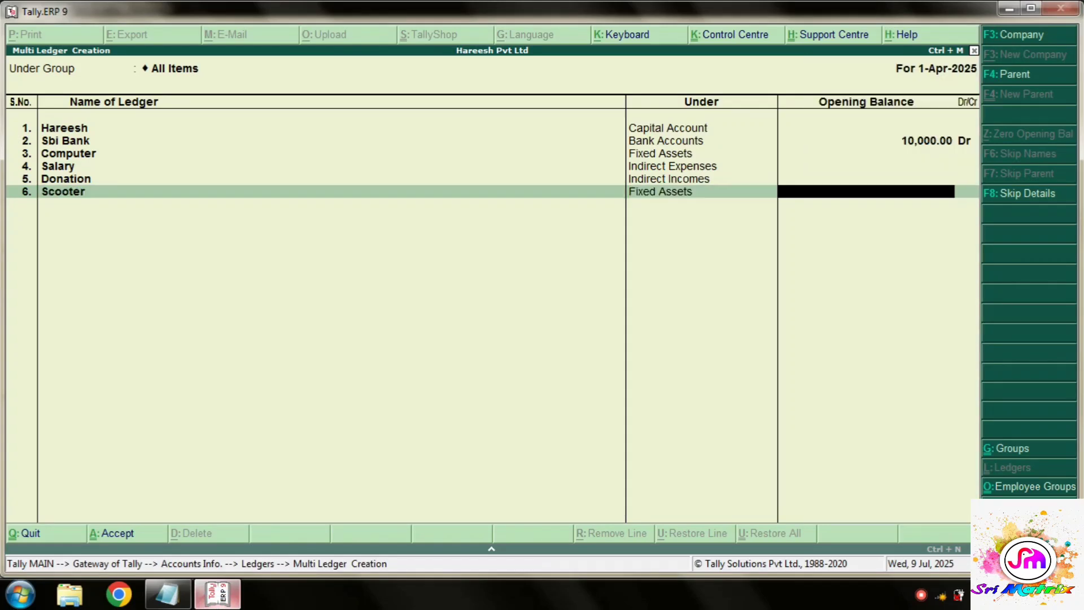
key(Return)
Check the seventh transaction in Notepad and add a Petty Income ledger under Indirect Incomes in Tally, without an opening balance.
click(168, 594)
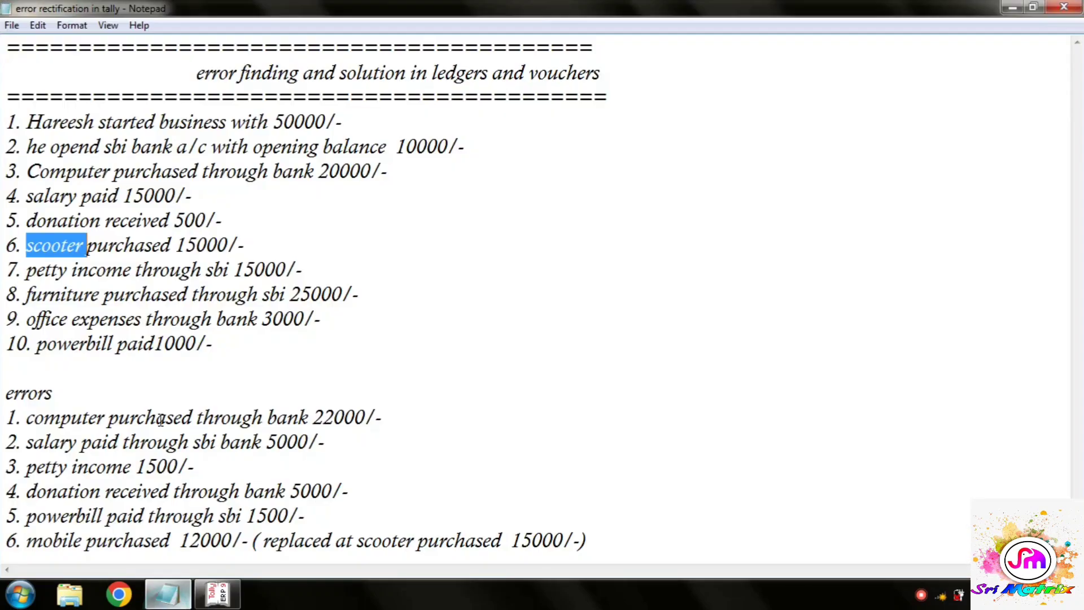
drag(124, 271, 61, 285)
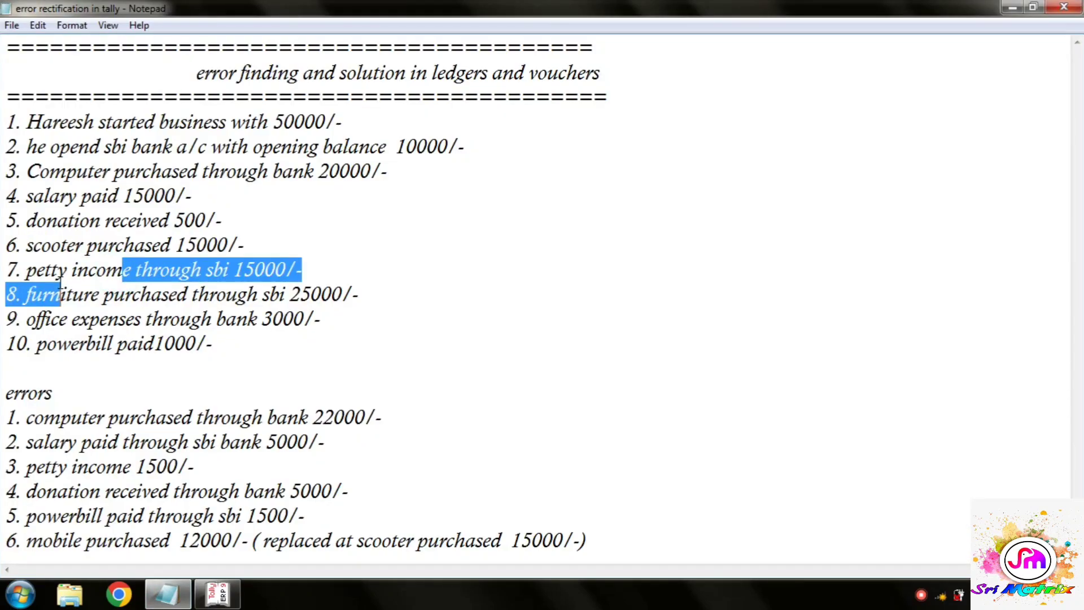
click(165, 271)
drag(136, 271, 45, 271)
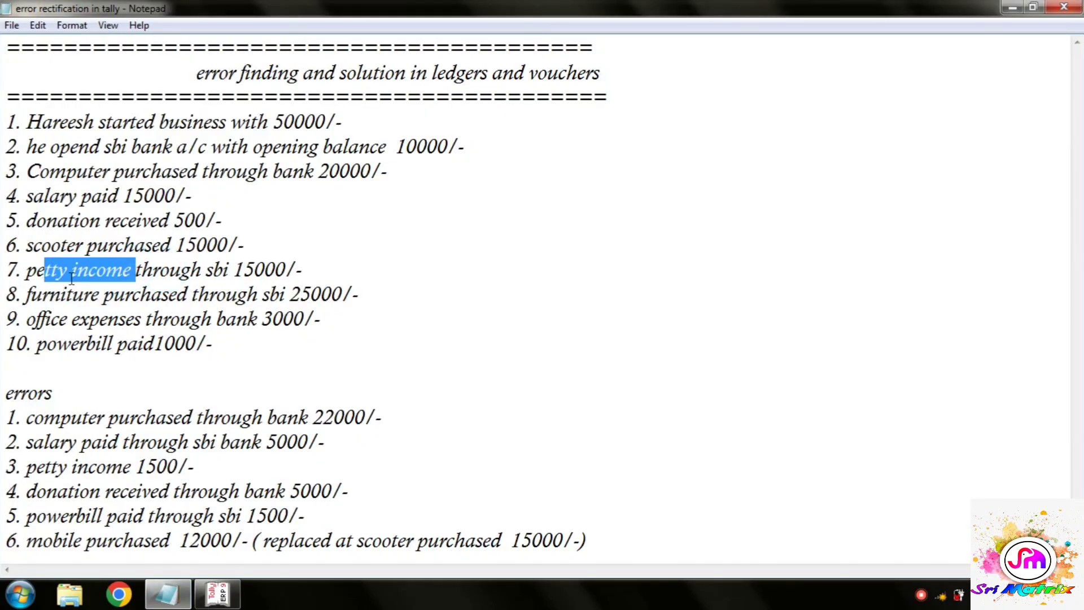
click(219, 593)
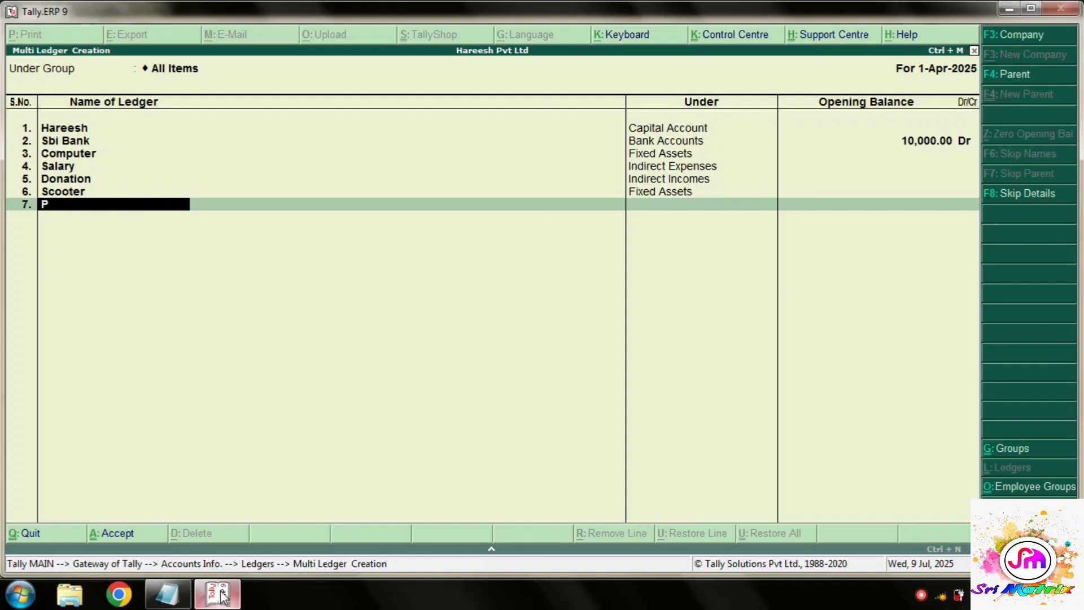
text(Inocm)
key(BackSpace)
key(BackSpace)
key(BackSpace)
text(come)
key(Return)
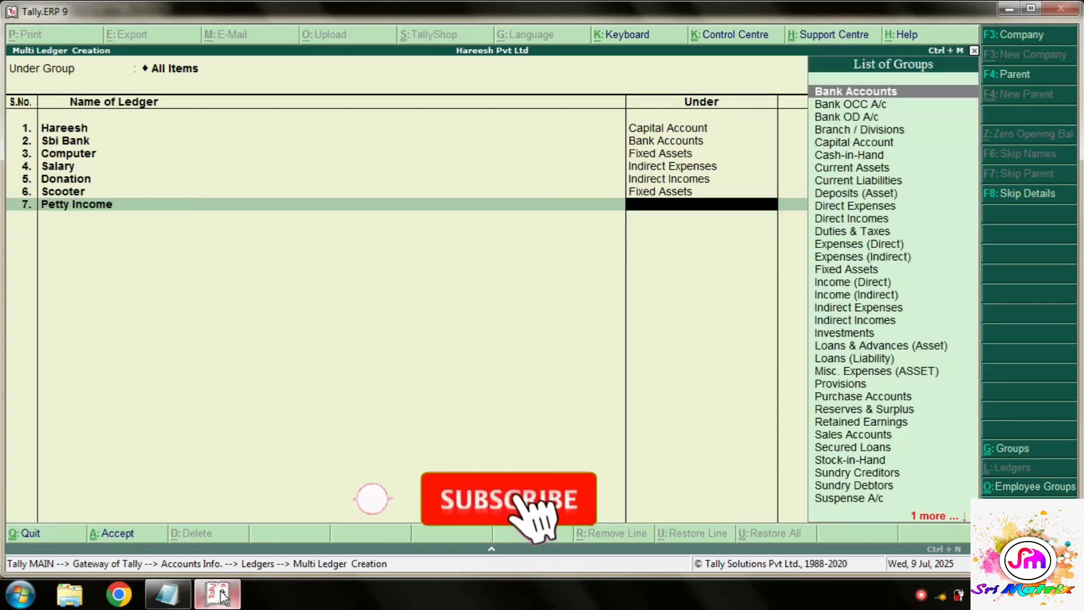
text(indi)
key(Down)
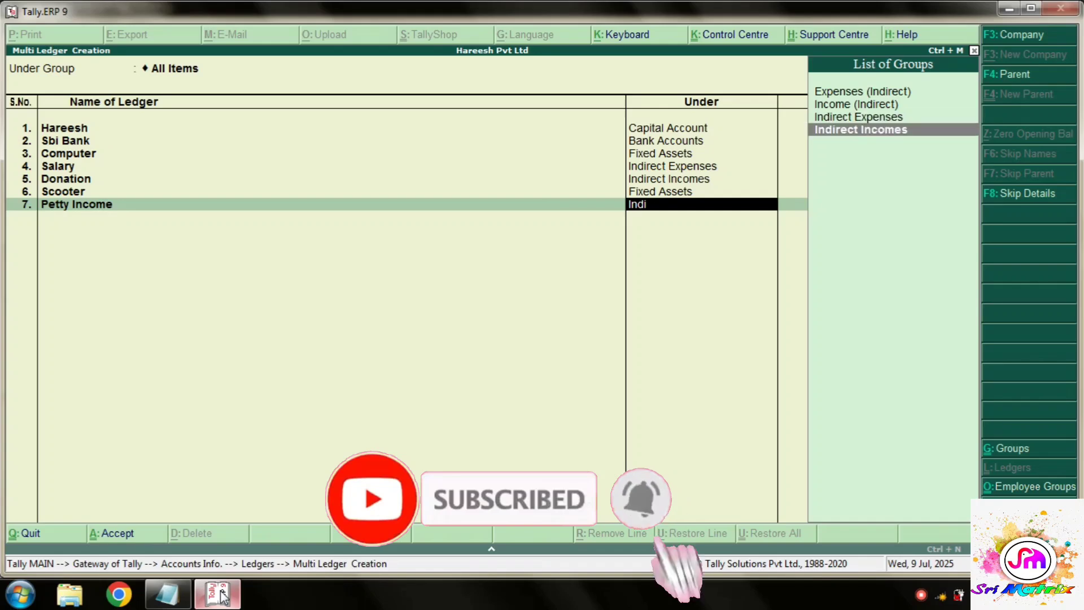
key(Return)
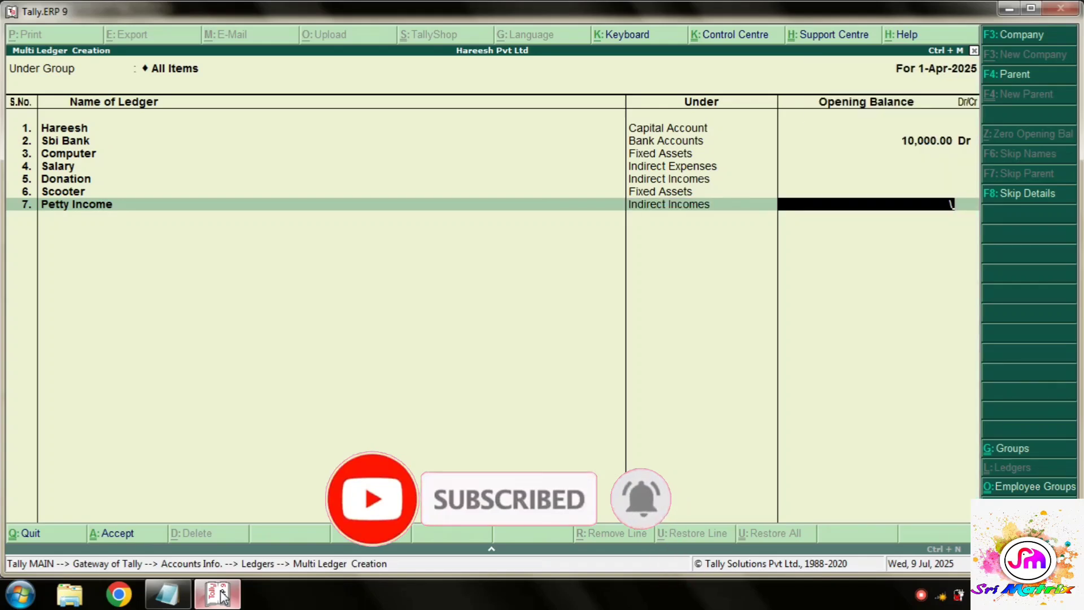
key(Return)
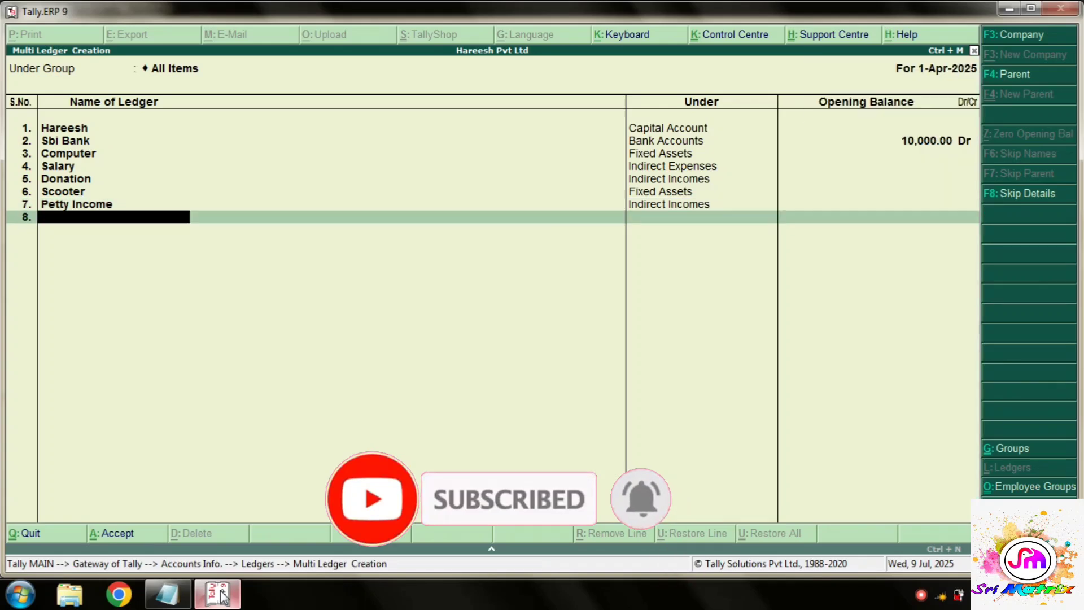
Check the eighth transaction in Notepad and add a Furniture ledger under Fixed Assets in Tally.
click(167, 593)
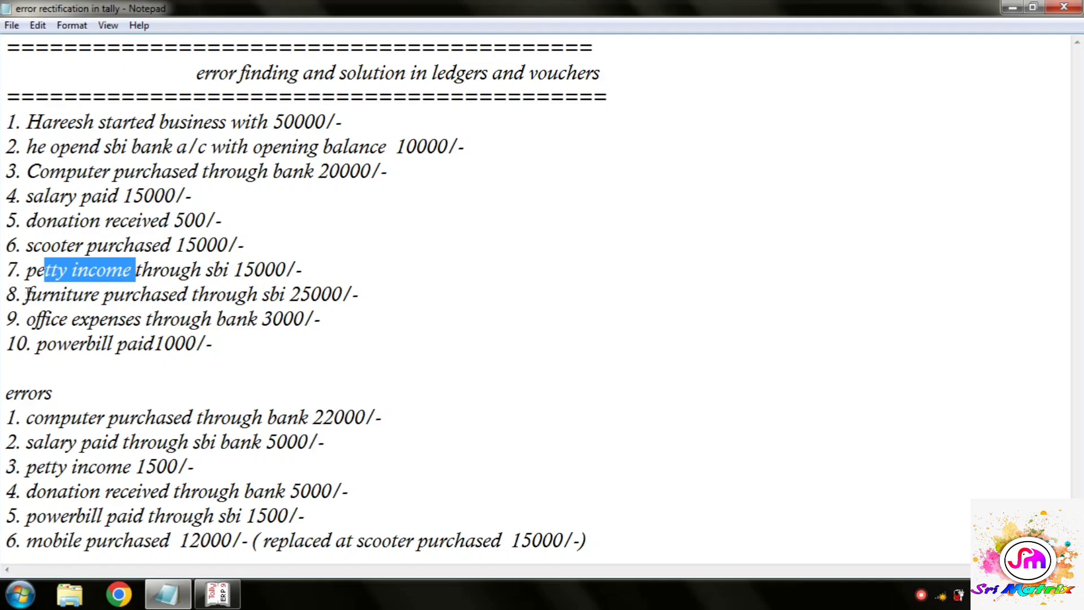
drag(26, 294, 100, 294)
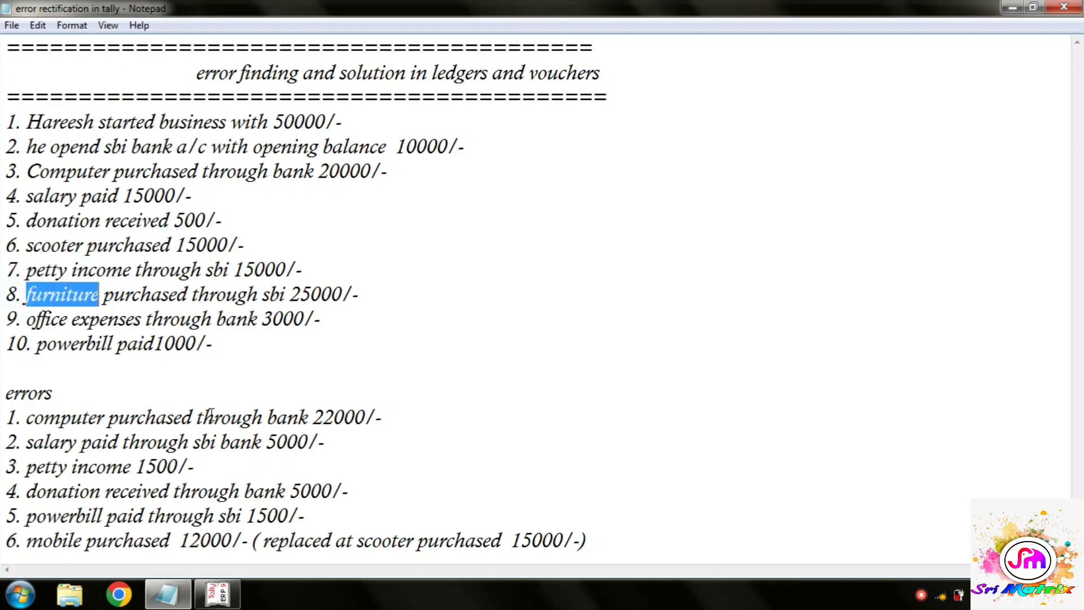
click(219, 594)
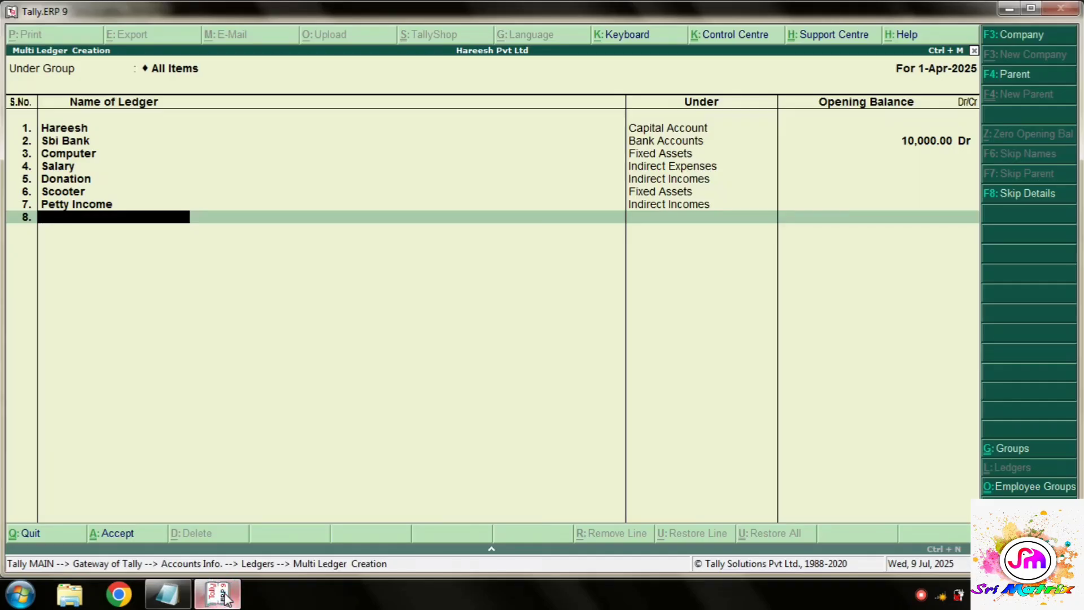
text(Furniture)
key(Return)
key(Return)
key(BackSpace)
text(F)
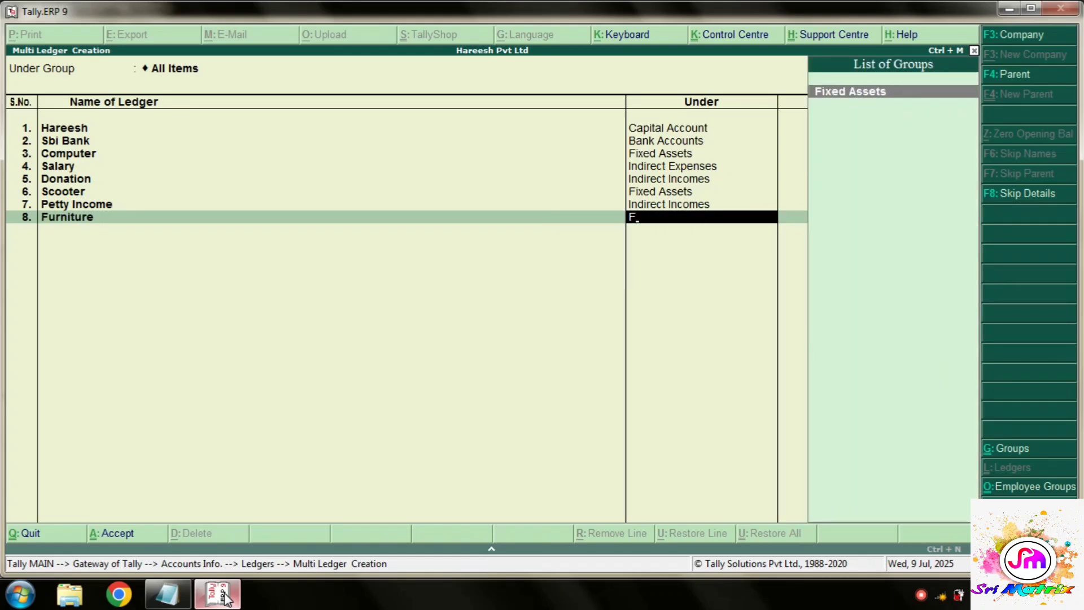
key(Return)
key(Return)
Check the ninth transaction in Notepad and add an Office Expenses ledger under Indirect Expenses in Tally.
click(164, 594)
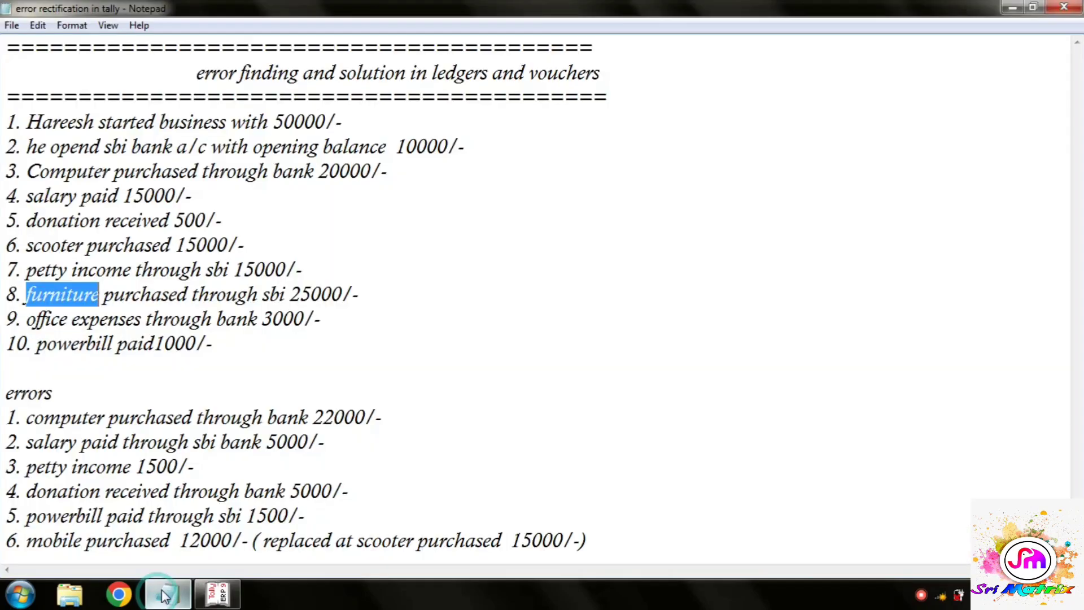
click(131, 319)
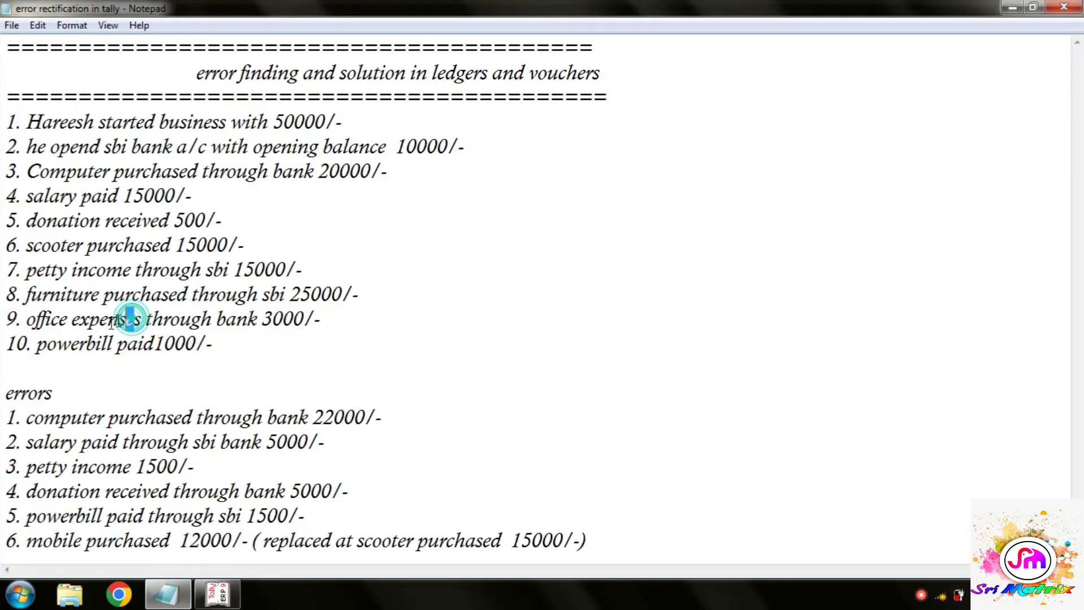
drag(115, 321, 34, 321)
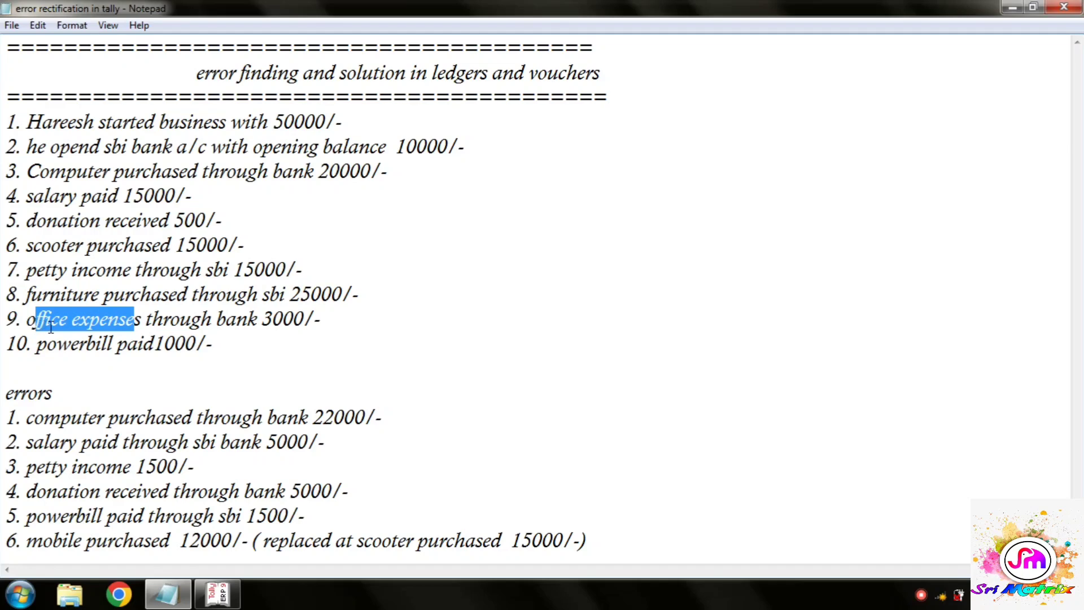
drag(253, 316, 246, 318)
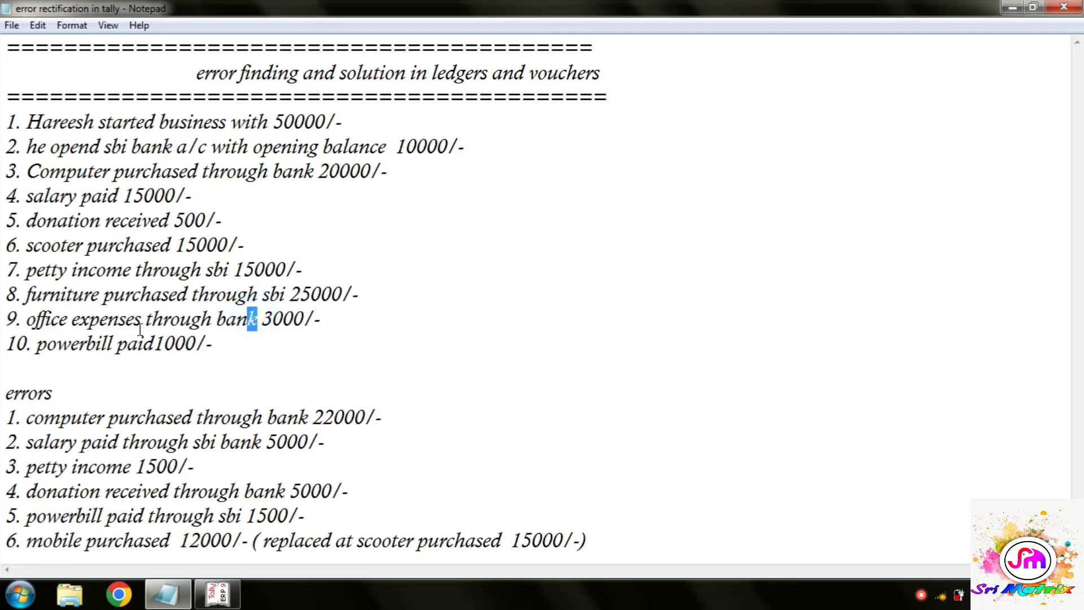
drag(139, 325, 25, 327)
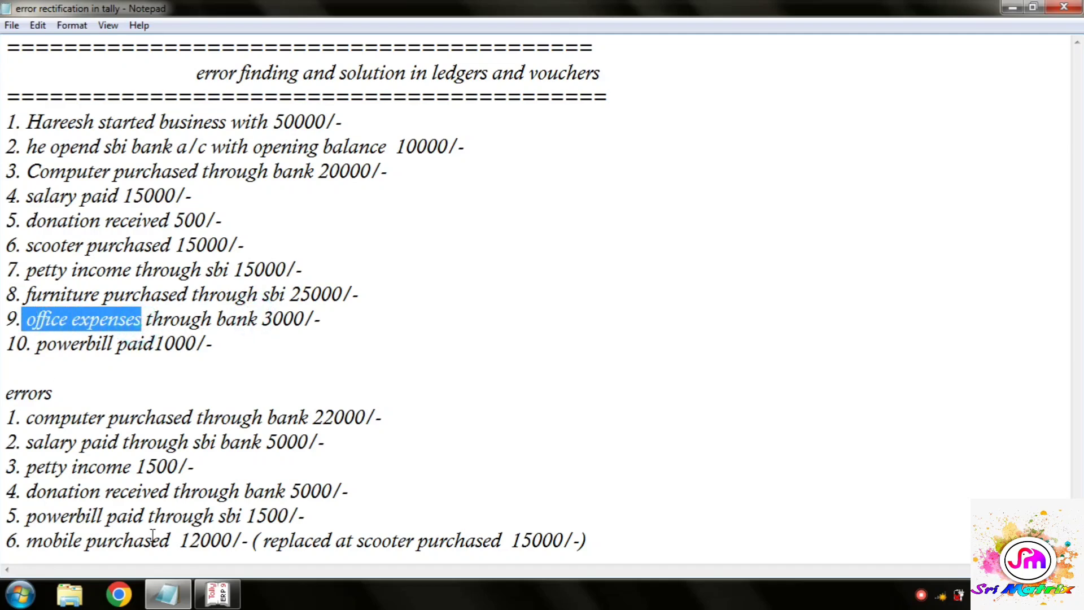
click(216, 602)
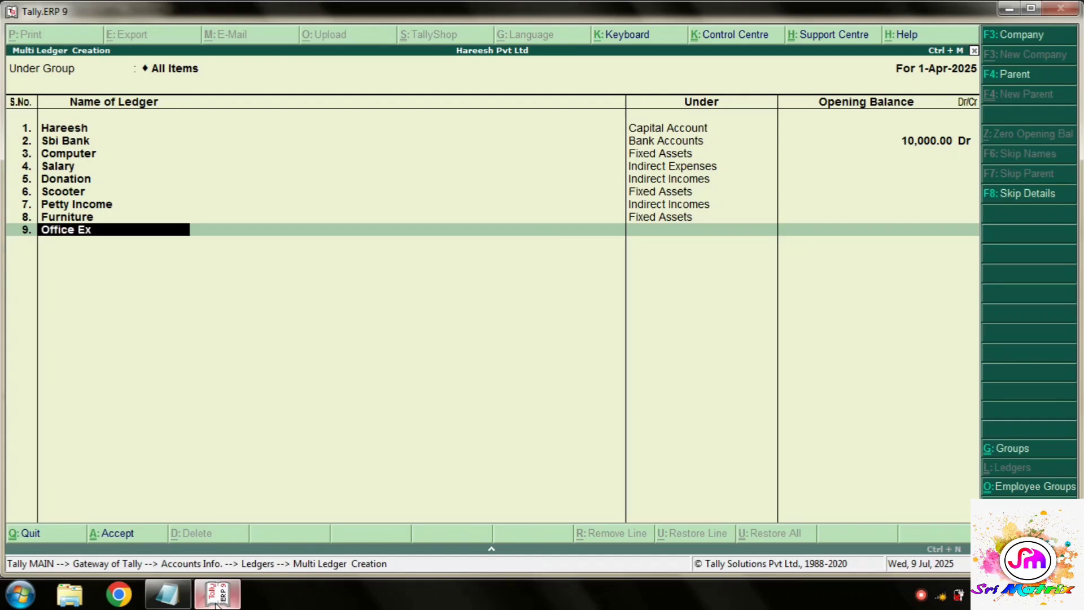
text(se)
key(Return)
text(Indi)
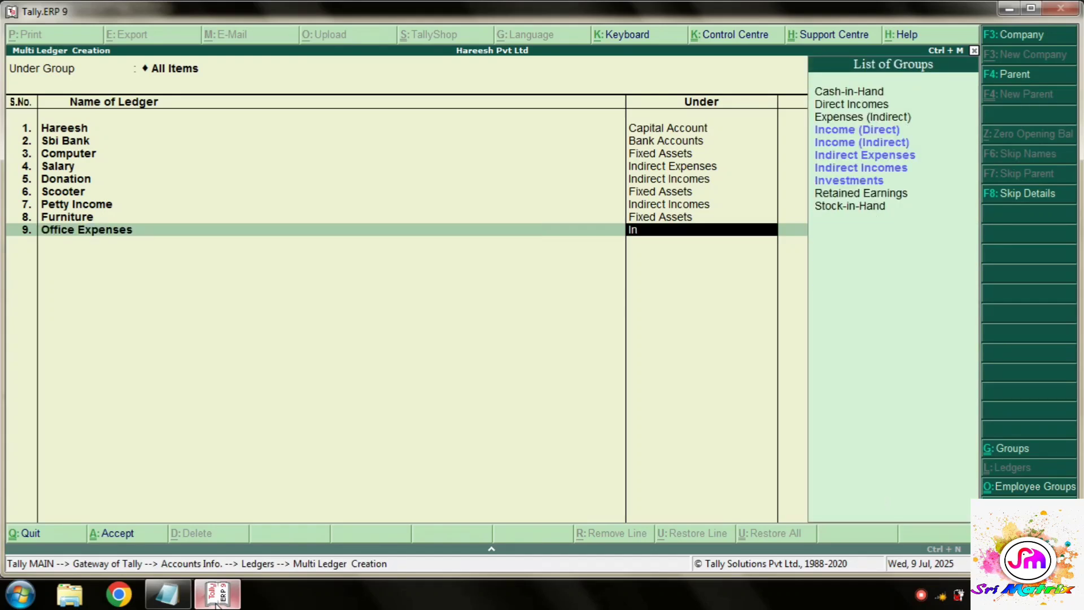
key(Return)
key(Return)
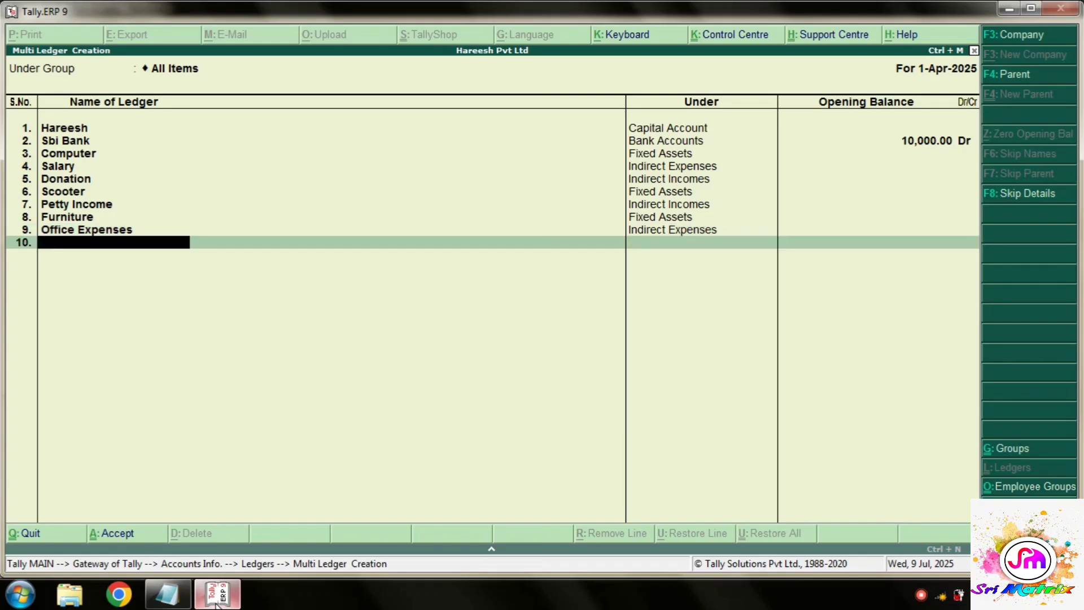
Check the tenth transaction in Notepad and add a Powerbill Paid ledger under Indirect Expenses in Tally.
click(176, 595)
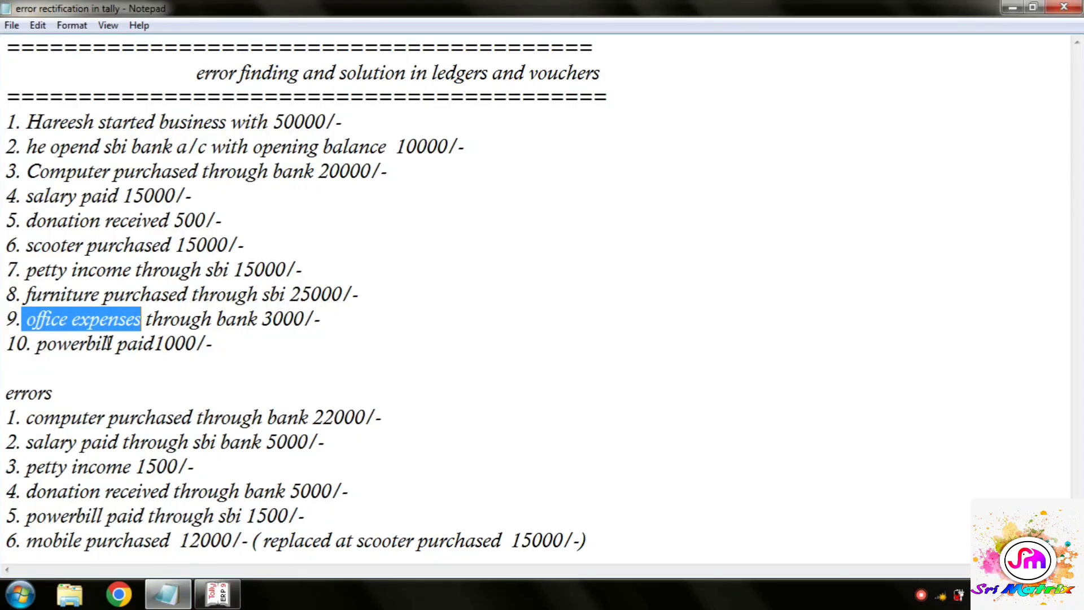
drag(115, 344, 42, 354)
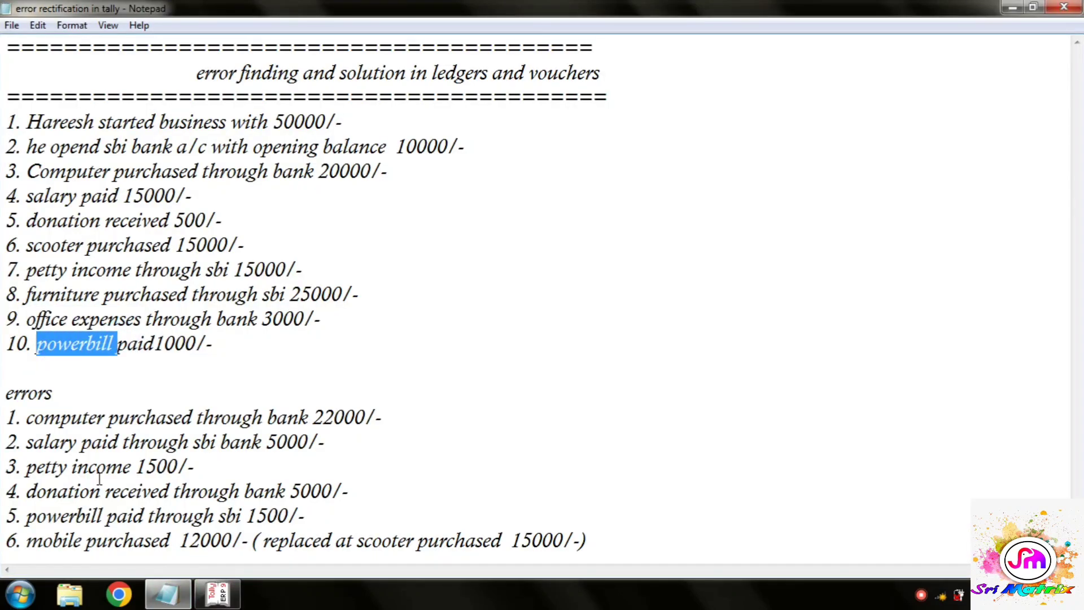
click(223, 595)
text(Powerbill)
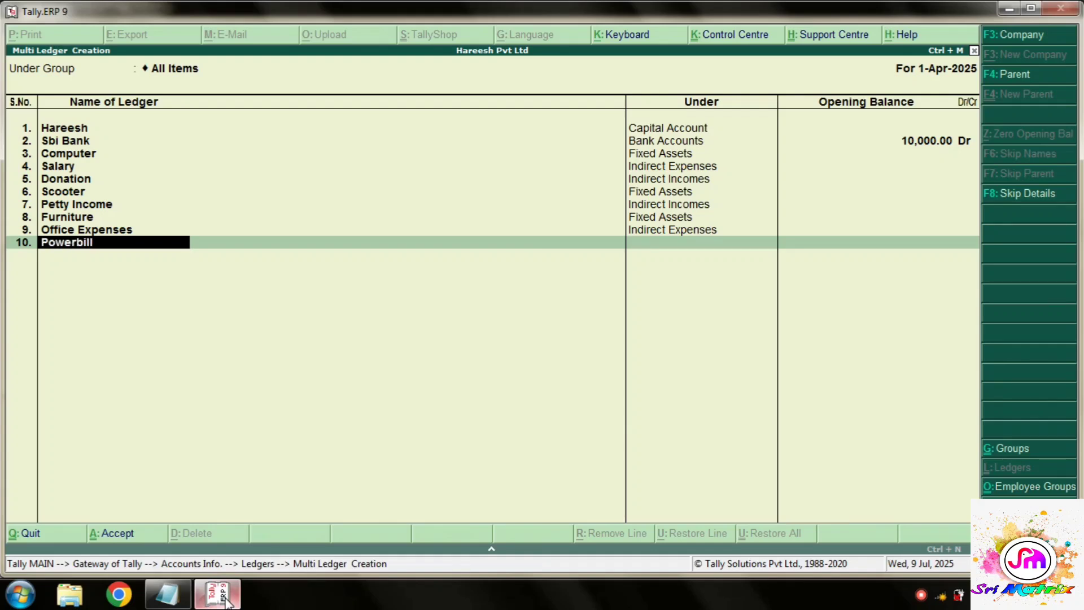
text( Paid)
key(Return)
text(Indi)
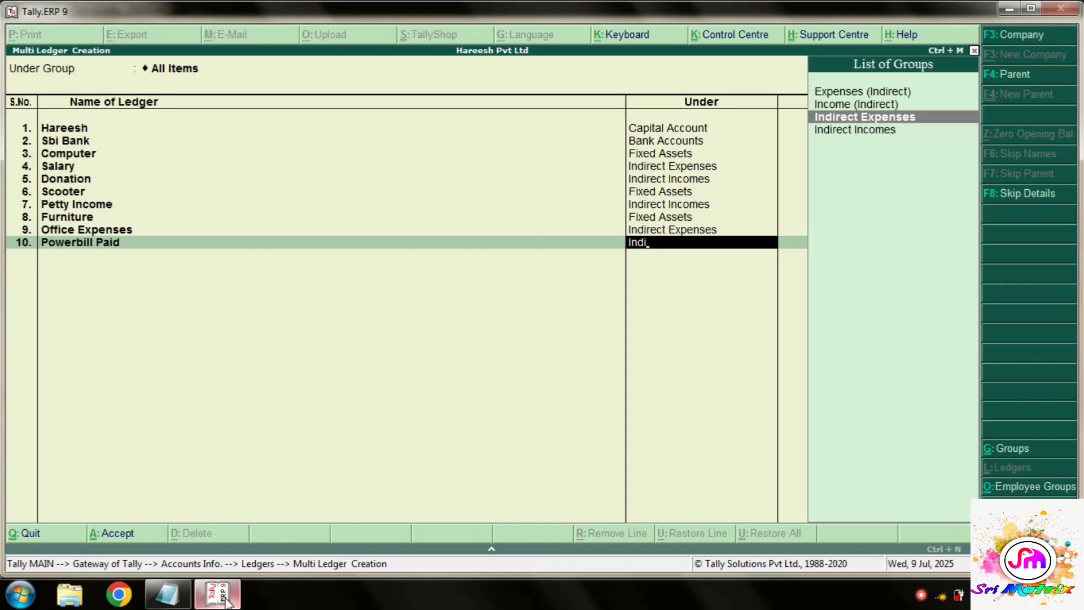
key(Return)
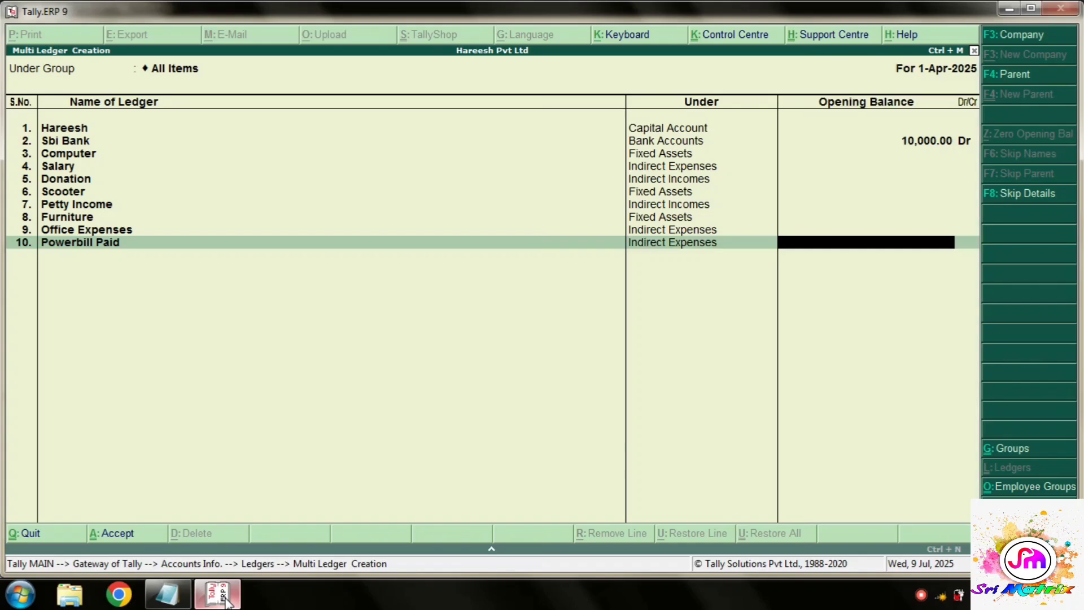
Review all ten transactions in Notepad, leave Powerbill Paid without an opening balance in Tally and save the ledger list.
click(191, 595)
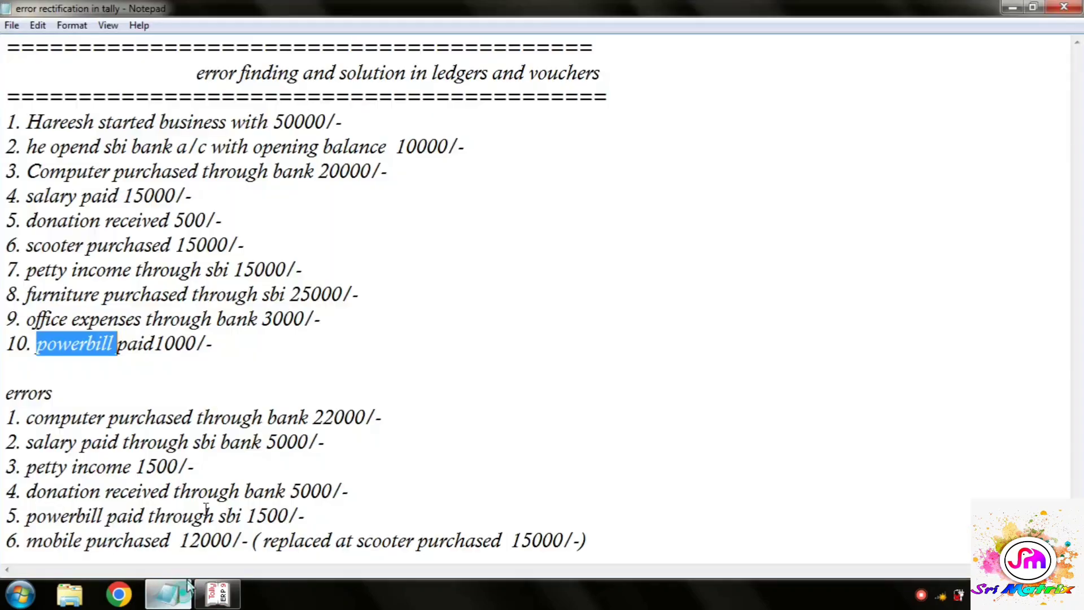
drag(214, 345, 7, 131)
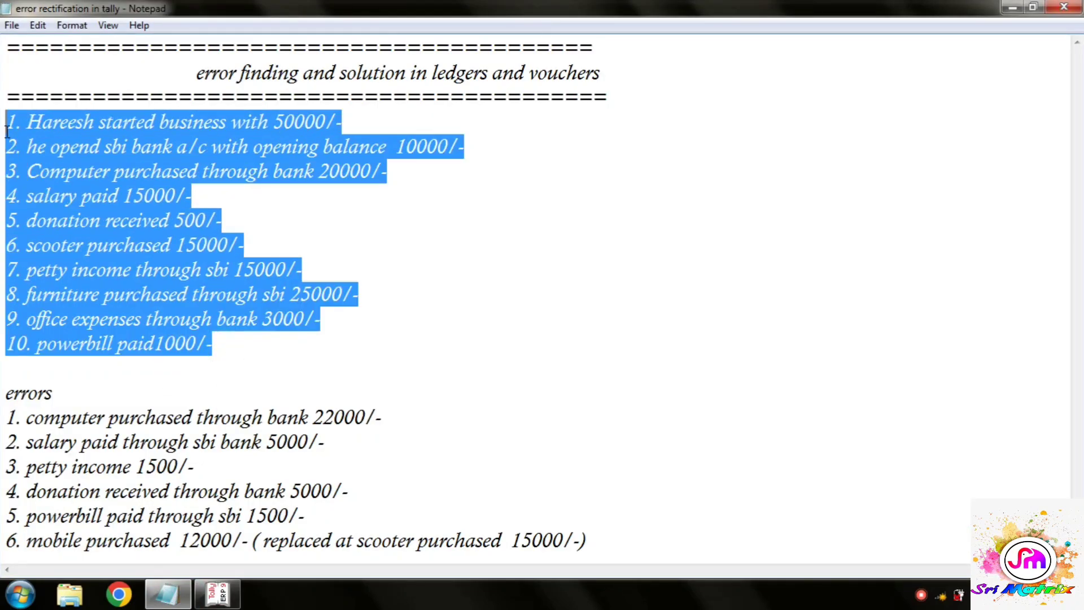
click(218, 592)
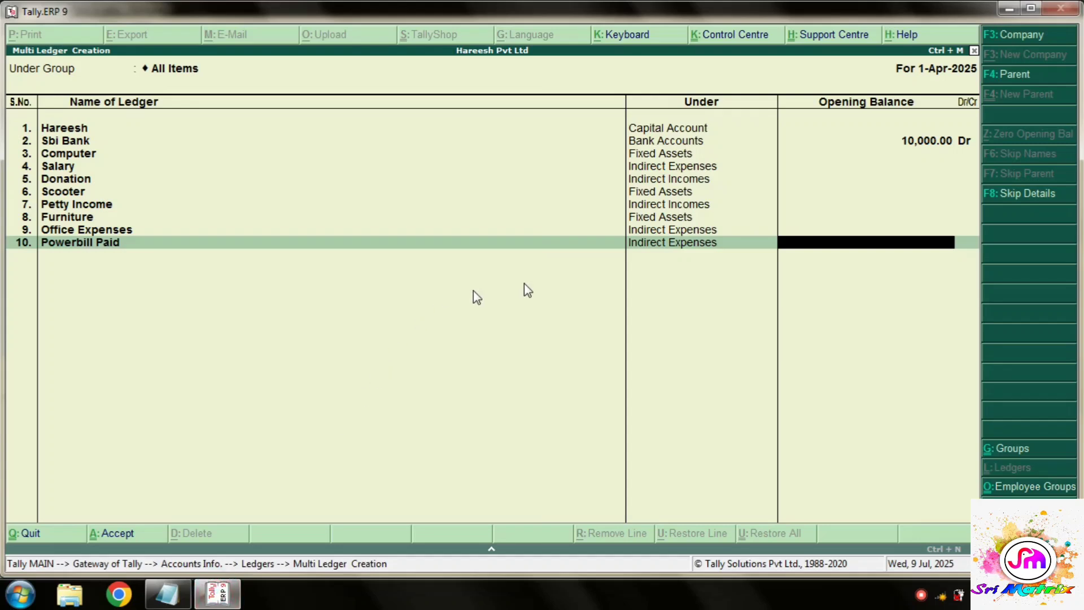
key(Return)
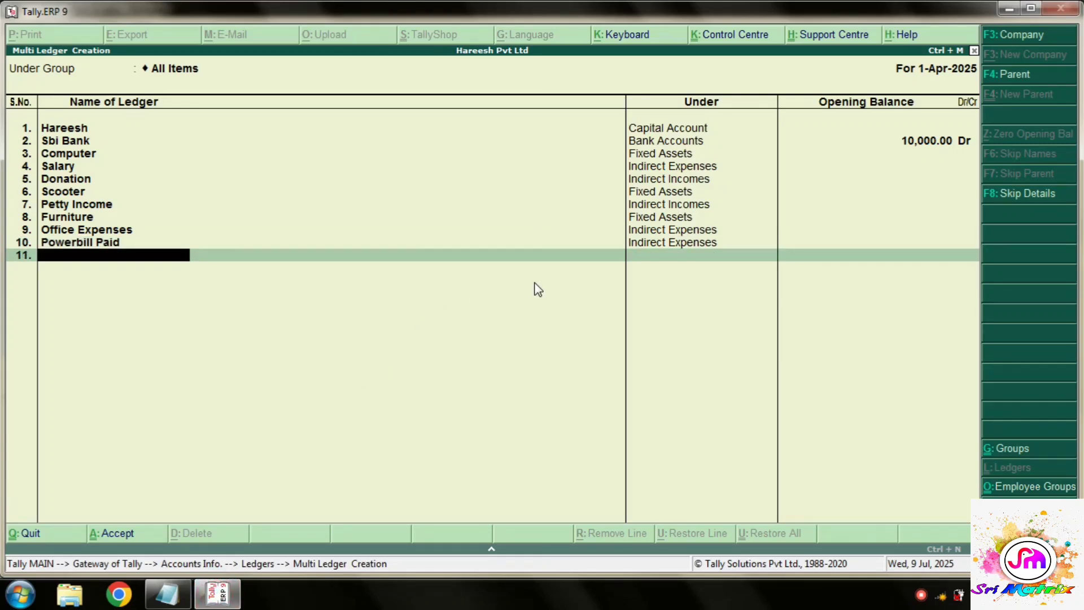
key(ctrl+a)
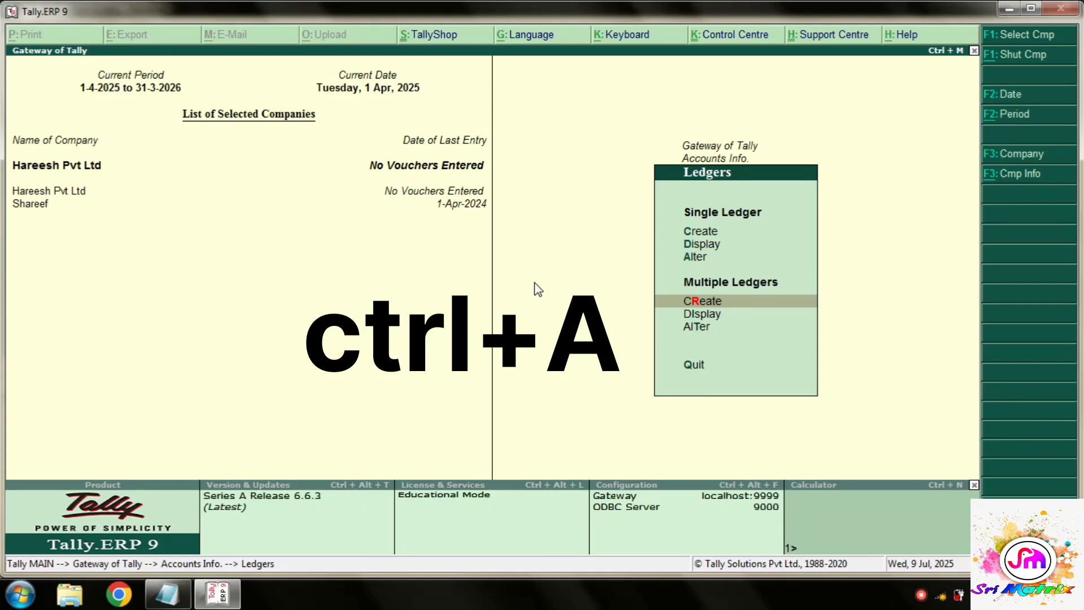
Return to the Gateway of Tally and open accounting voucher creation.
key(Escape)
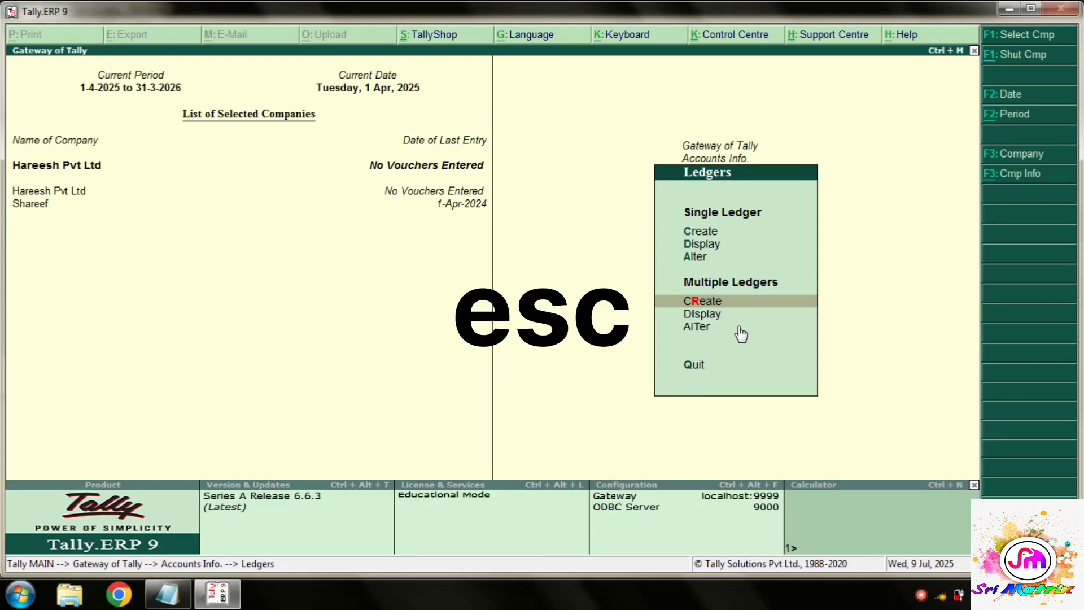
key(Escape)
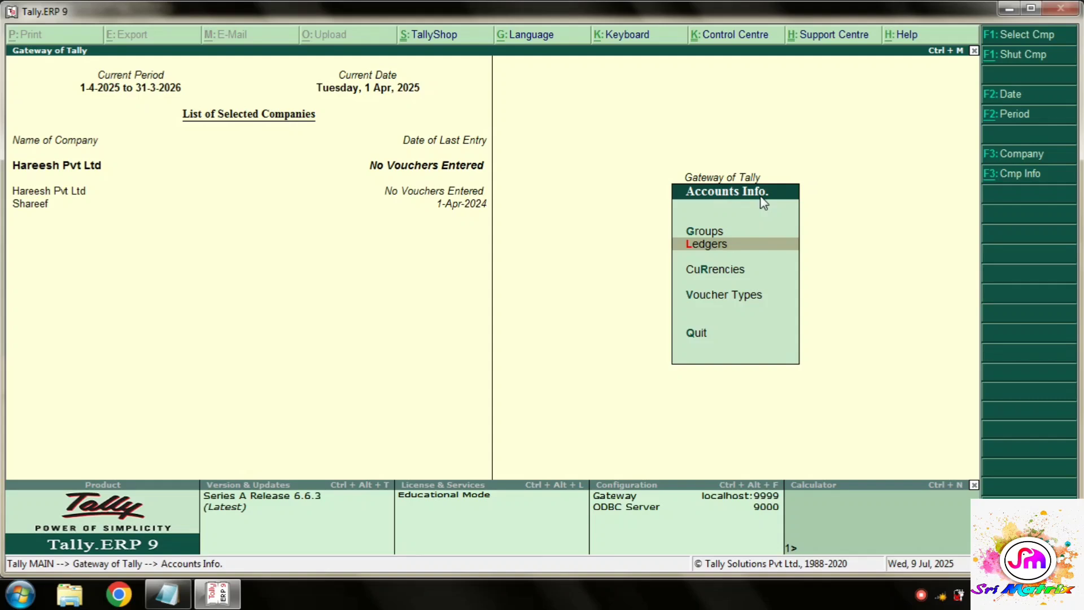
key(Escape)
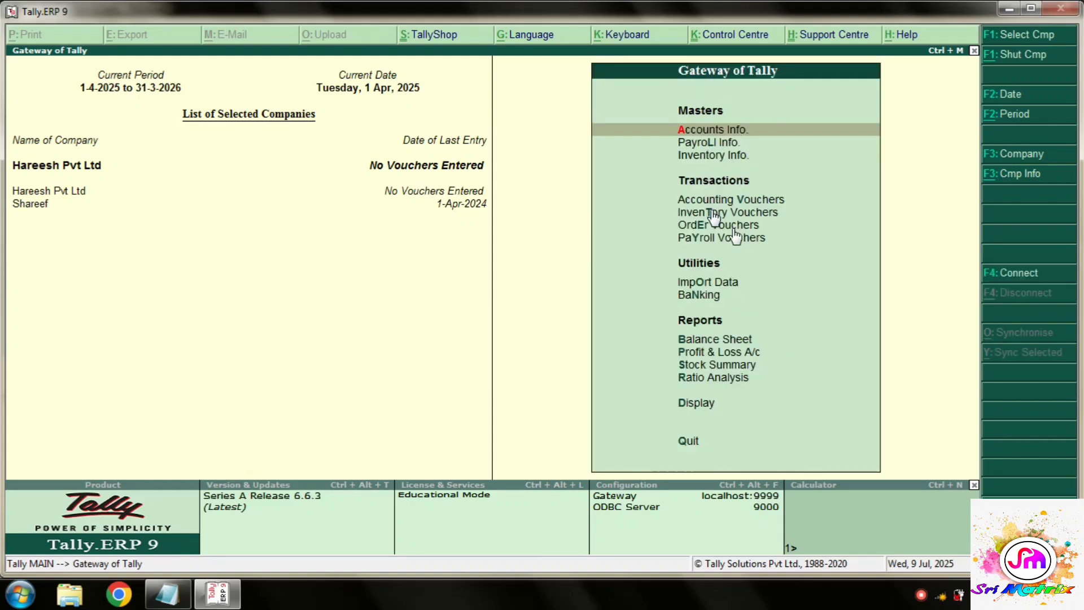
key(v)
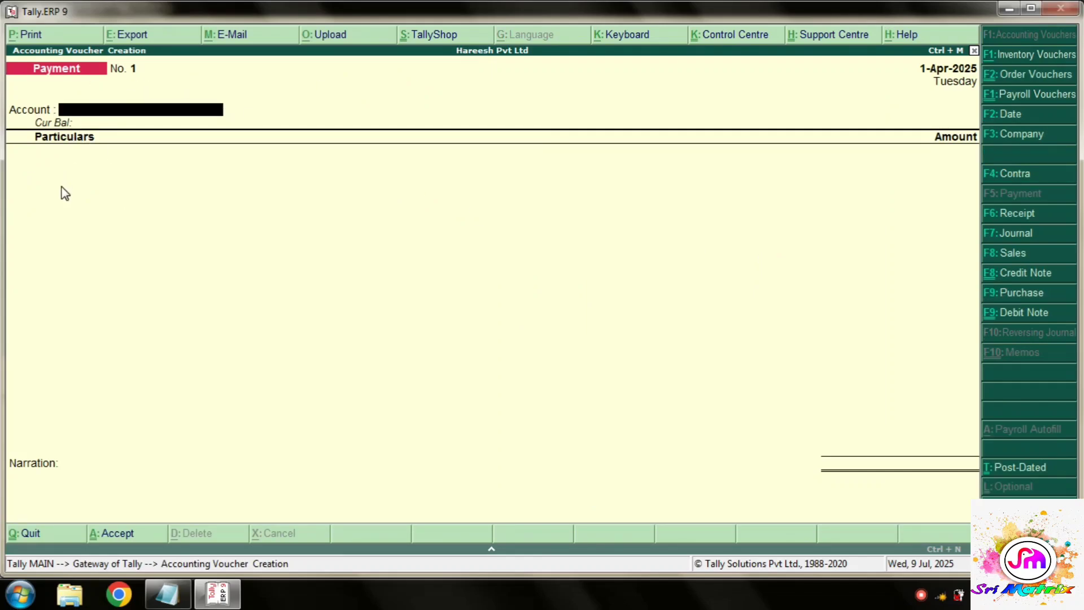
Switch to Notepad and add the note "-receipt voucher(F6)" beside the first transaction, the business start with 50000.
click(164, 598)
click(298, 145)
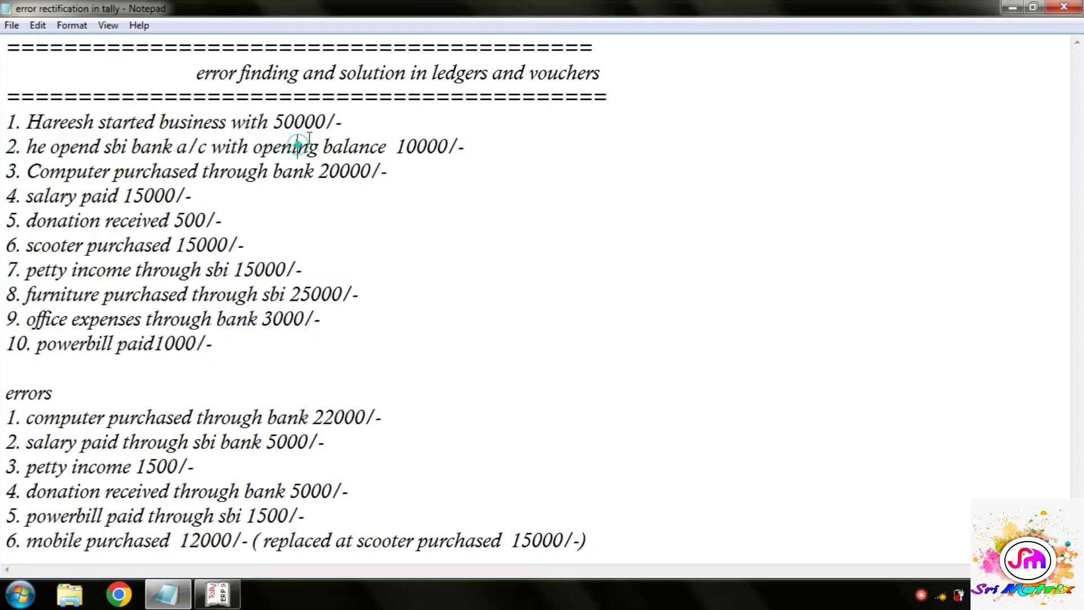
click(361, 120)
key(Tab)
key(Tab)
key(Tab)
drag(24, 119, 358, 133)
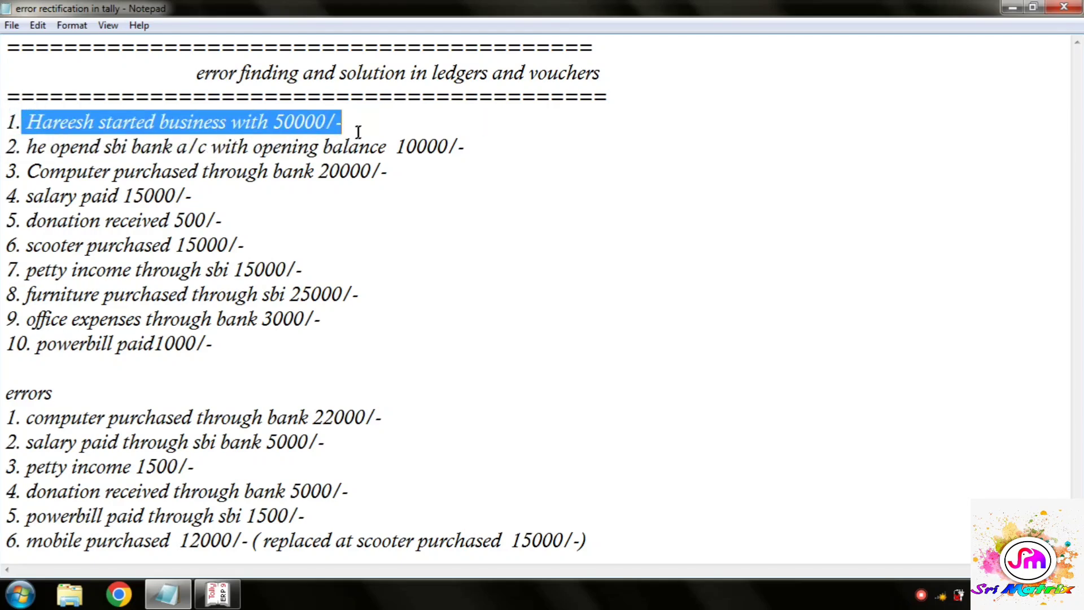
double_click(466, 119)
click(466, 119)
click(476, 121)
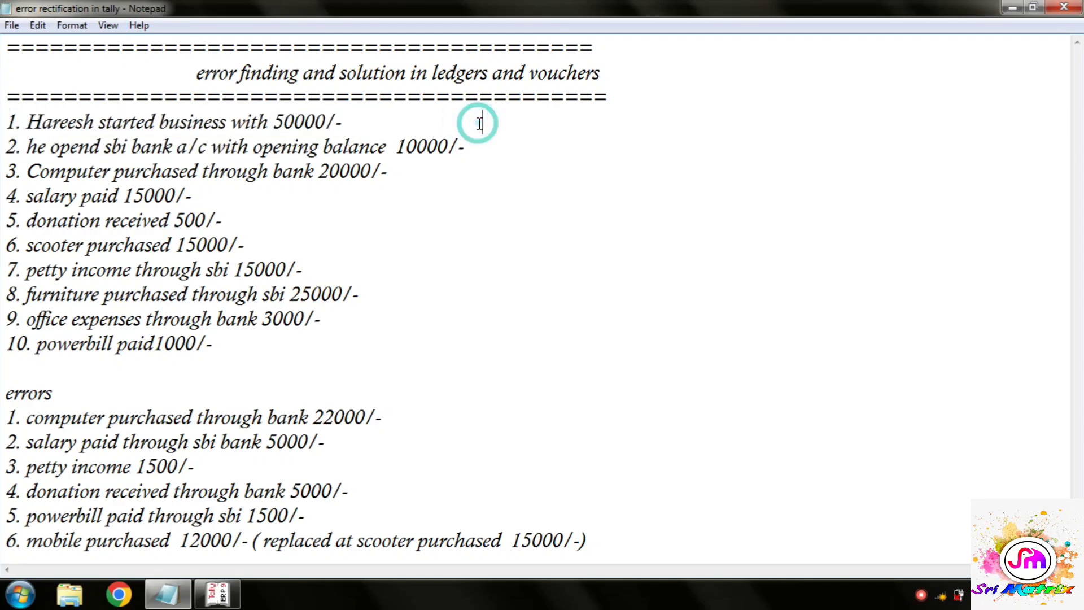
key(Tab)
key(Tab)
text(-rec)
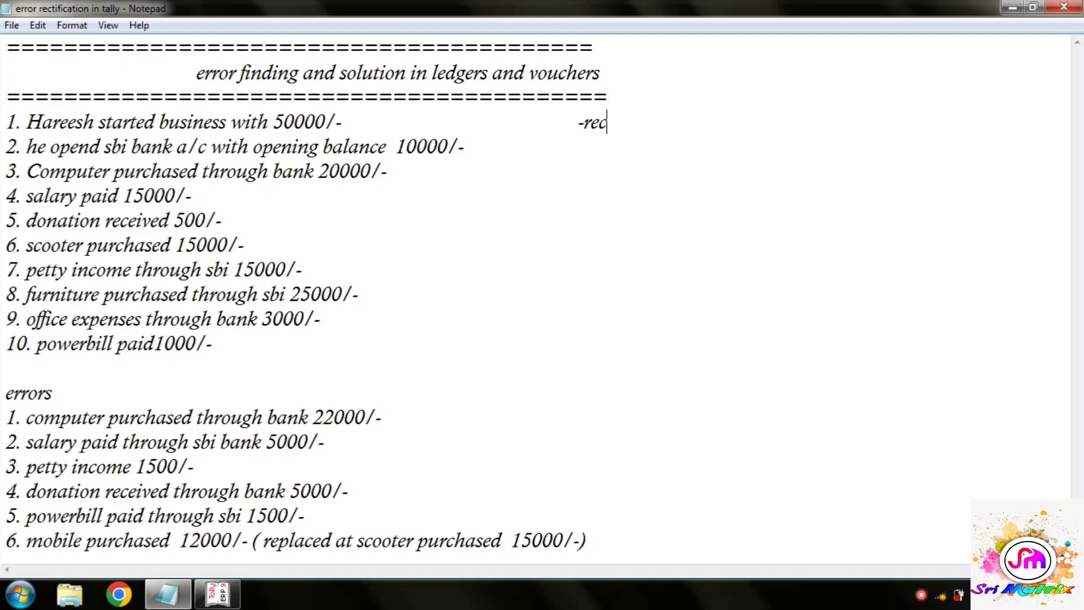
text(eipt voucher)
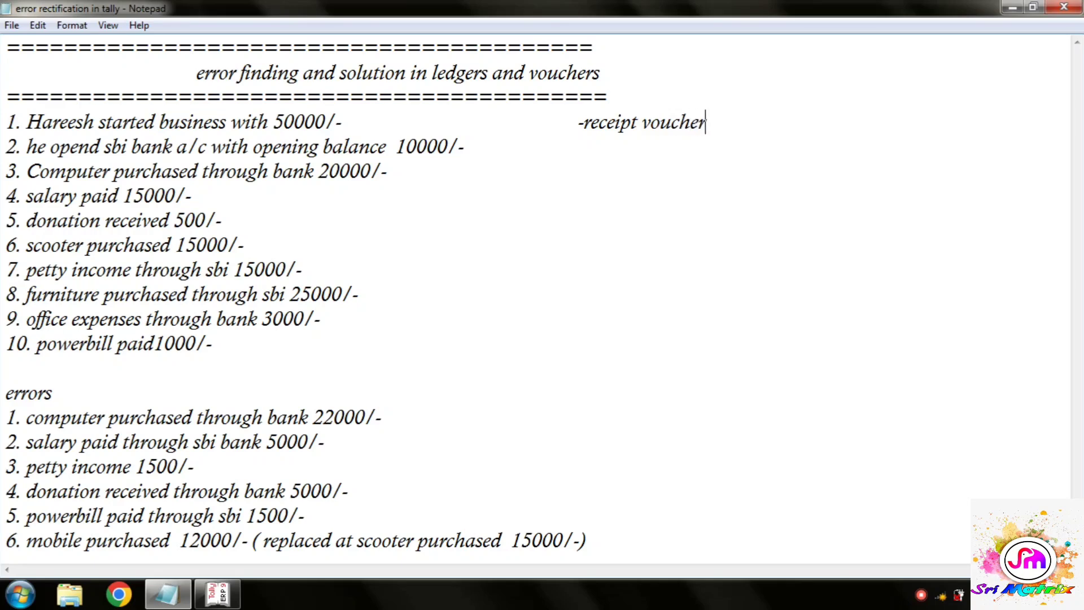
text((F6)
Add the note "- no voucher" beside the second transaction, the SBI bank account opening.
key(Down)
key(Tab)
key(Tab)
text(- no v)
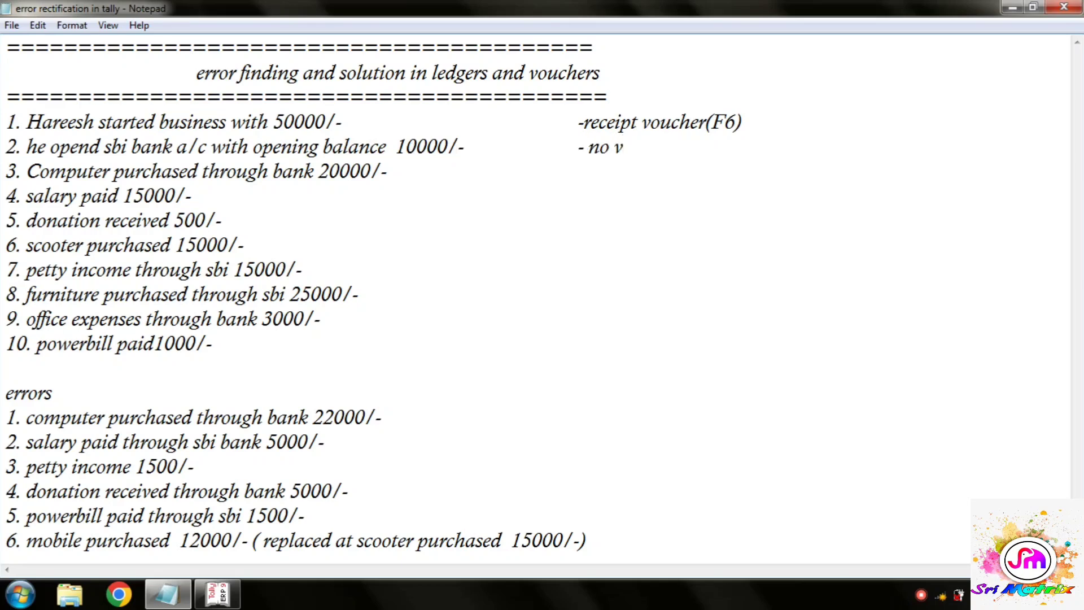
text(oucher)
Add the note "- payment voucher(F5)" beside the third transaction, the computer purchase, aligned with the notes above.
key(Down)
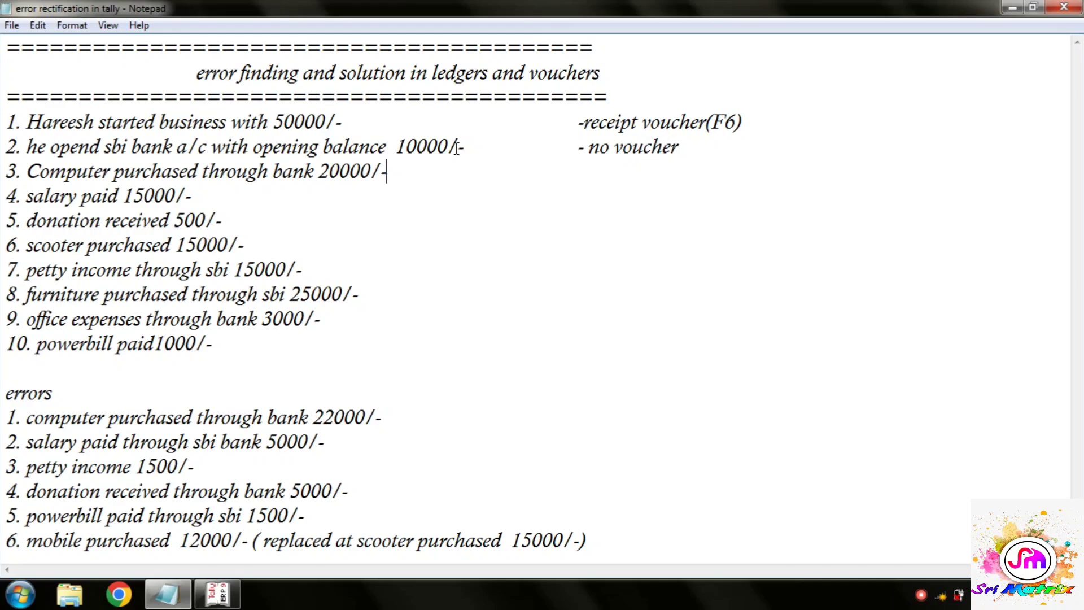
key(Tab)
key(Tab)
text(- payment vo)
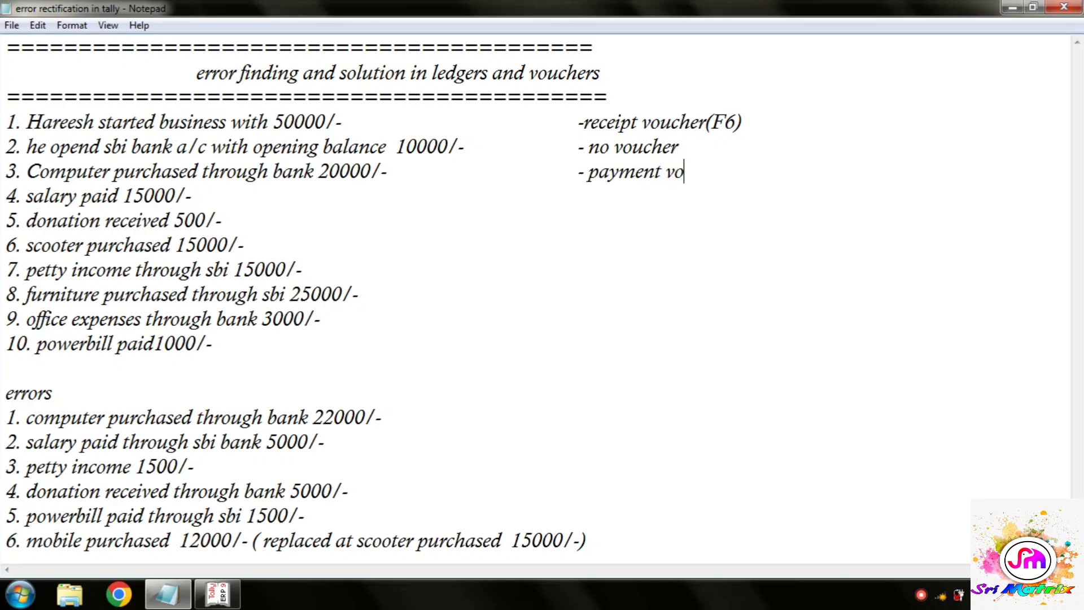
text(ucher(F5))
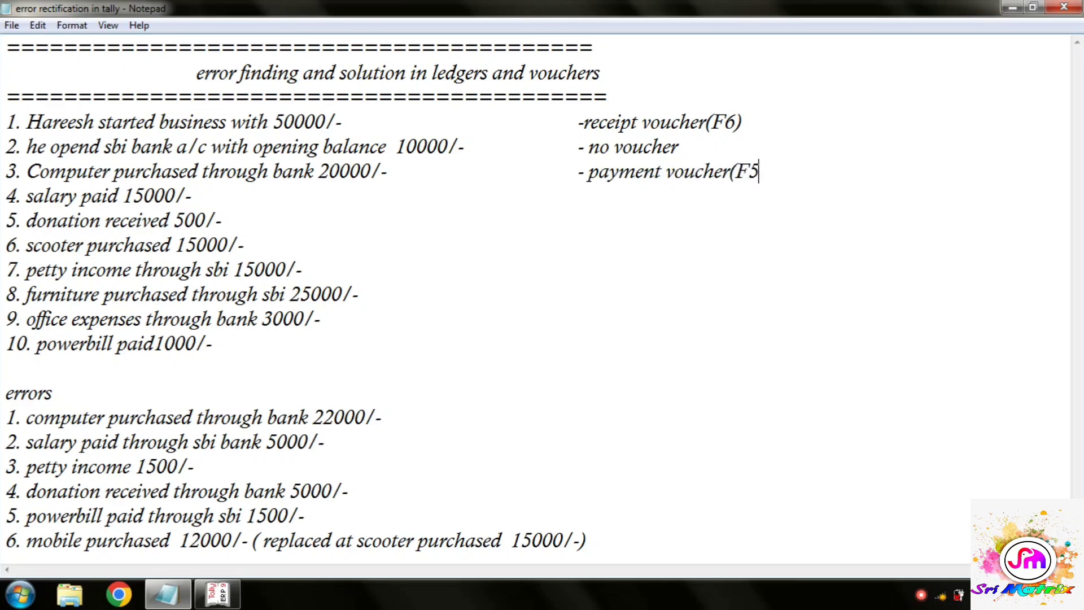
Add the note "- payment voucher (F5)" beside the fourth transaction, salary paid, aligned with the notes above.
key(Down)
key(Tab)
key(Tab)
key(Tab)
key(Tab)
key(Tab)
text(0)
key(BackSpace)
text(- pau)
key(BackSpace)
text(yment voucher )
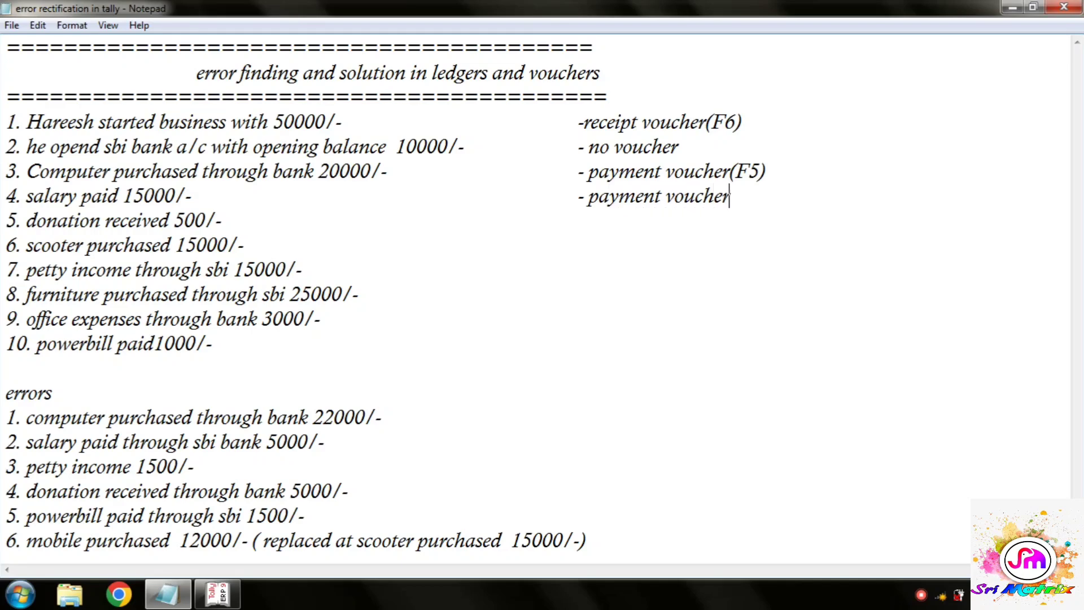
text((F5))
Add the note "- receipt voucher(F6)" beside the fifth transaction, donation received, aligned with the notes above.
key(Tab)
key(Tab)
key(Tab)
key(Tab)
text(- receipt)
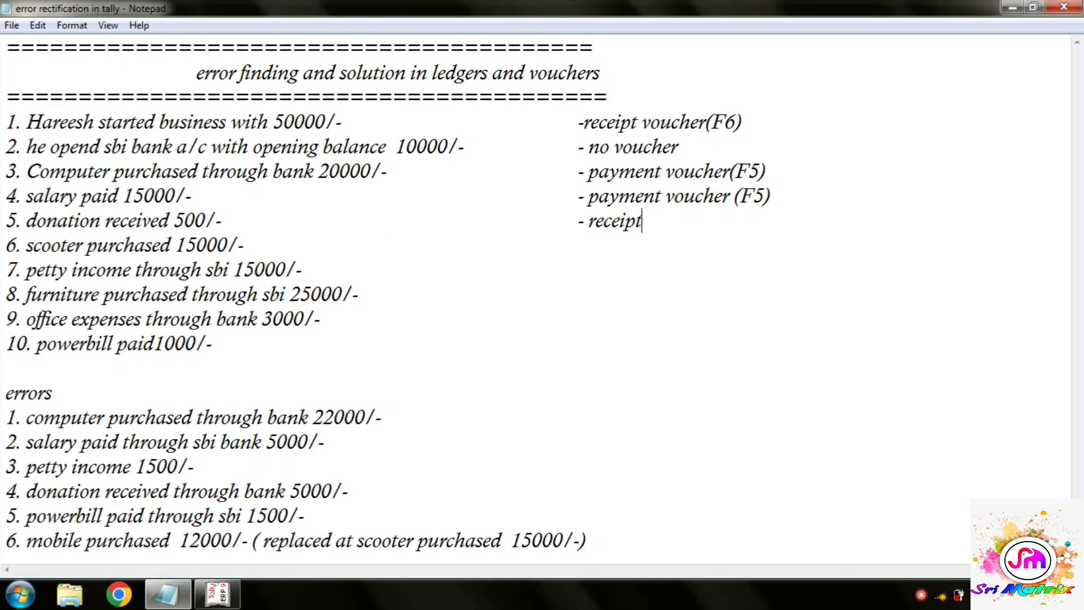
text( voucher()
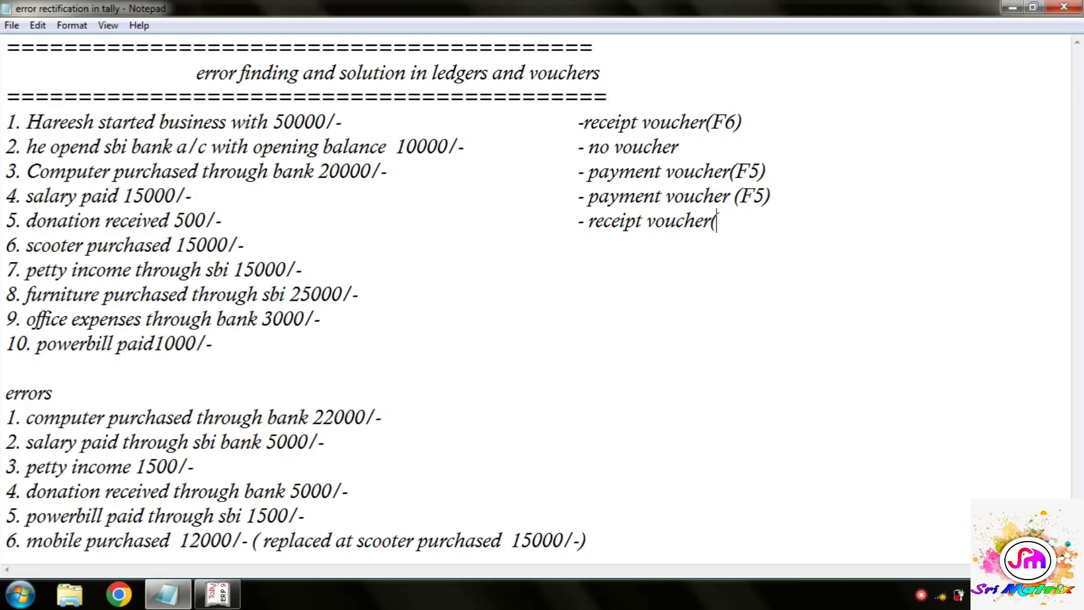
text(F6))
Add the note "- payment voucher(F5)" beside the sixth transaction, the scooter purchase, aligned with the notes above.
key(Down)
key(Tab)
key(Tab)
key(Tab)
key(Tab)
text(- paym)
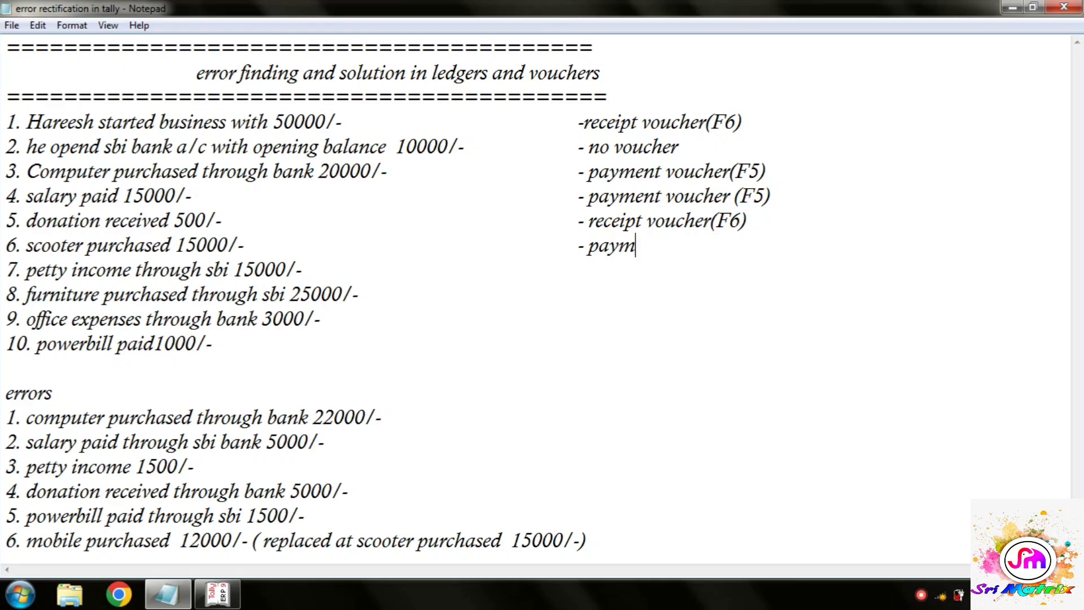
text(ent voucher)
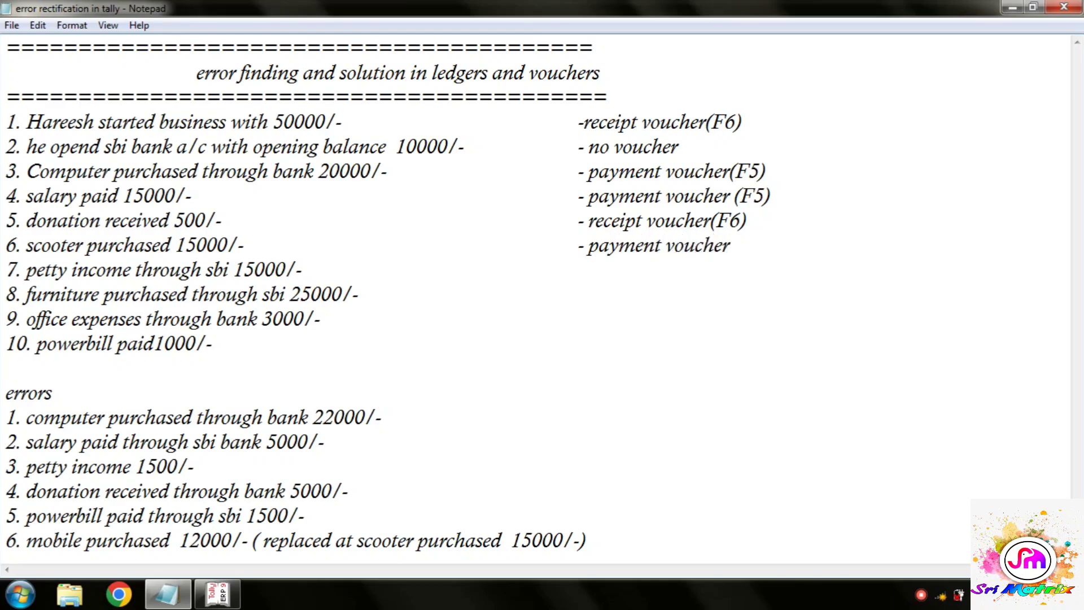
text((F5))
Add the note "- receipt voucher(F6)" beside the seventh transaction, petty income through SBI, aligned with the notes above.
key(Down)
key(Tab)
key(Tab)
key(Tab)
text(- receipt v)
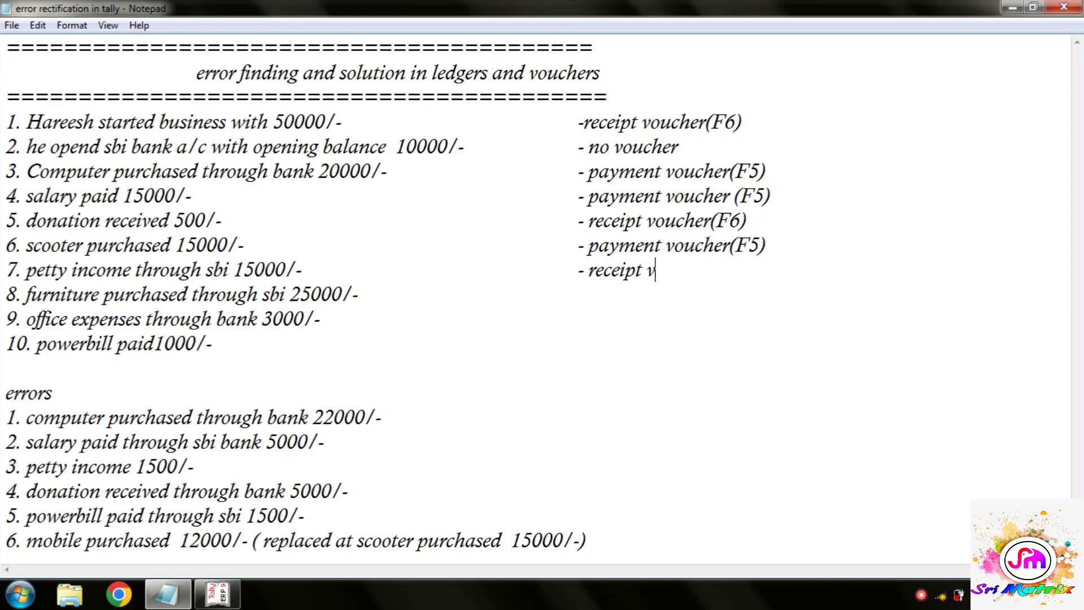
text(oucher()
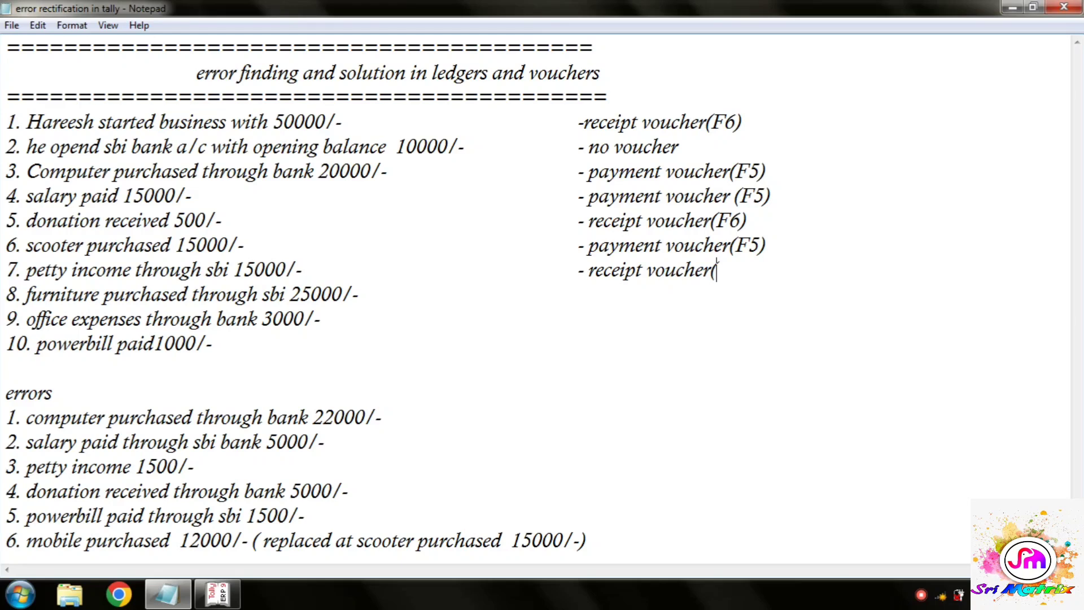
text(F6))
Add the note "- payment voucher(F5)" beside the eighth transaction, the furniture purchase through SBI.
key(Tab)
key(Tab)
text(- pa)
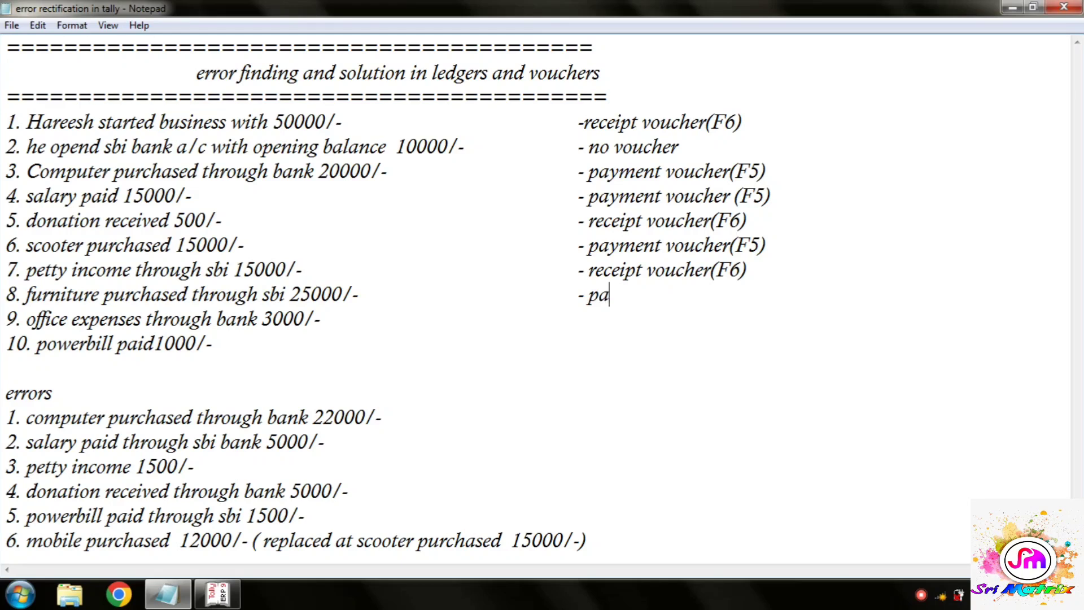
text(yment voucher()
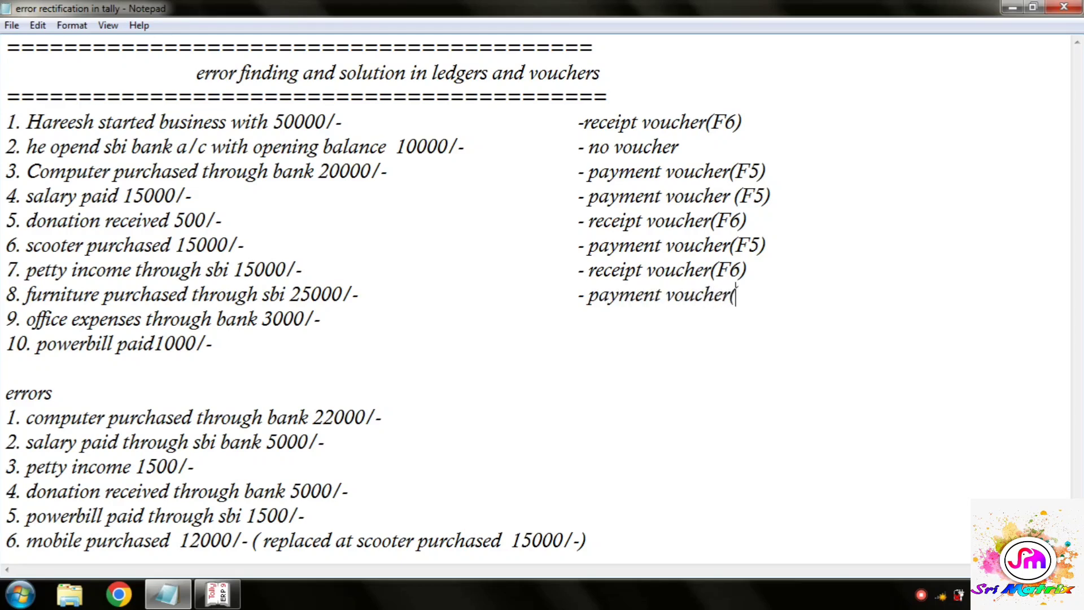
text(F5))
Add the note "- Payment voucher(F5)" beside the ninth transaction, office expenses through bank.
key(Down)
key(Tab)
text(- Payment )
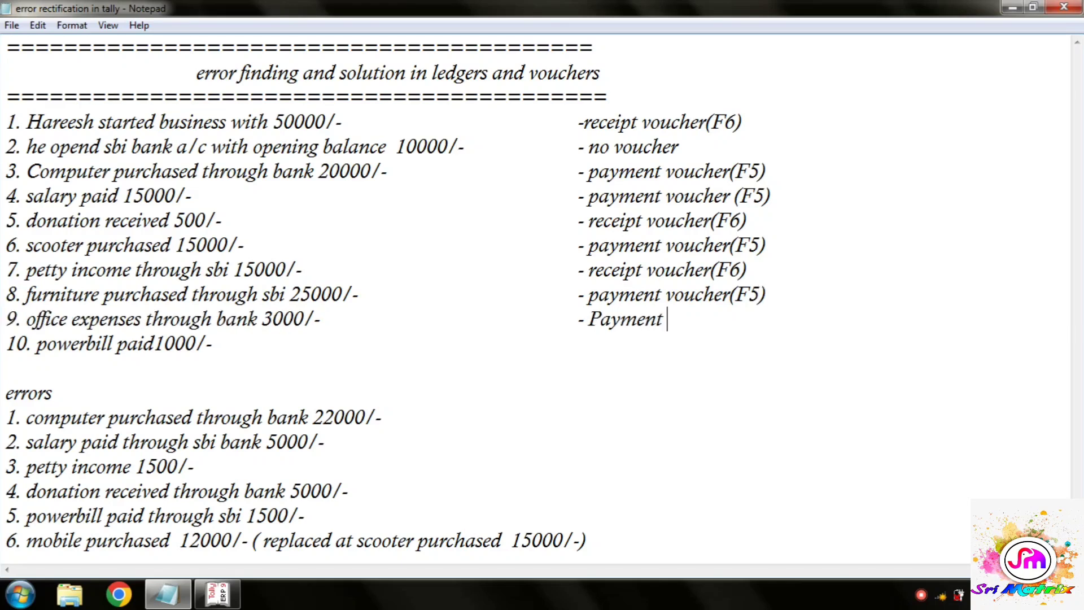
text(voucher)
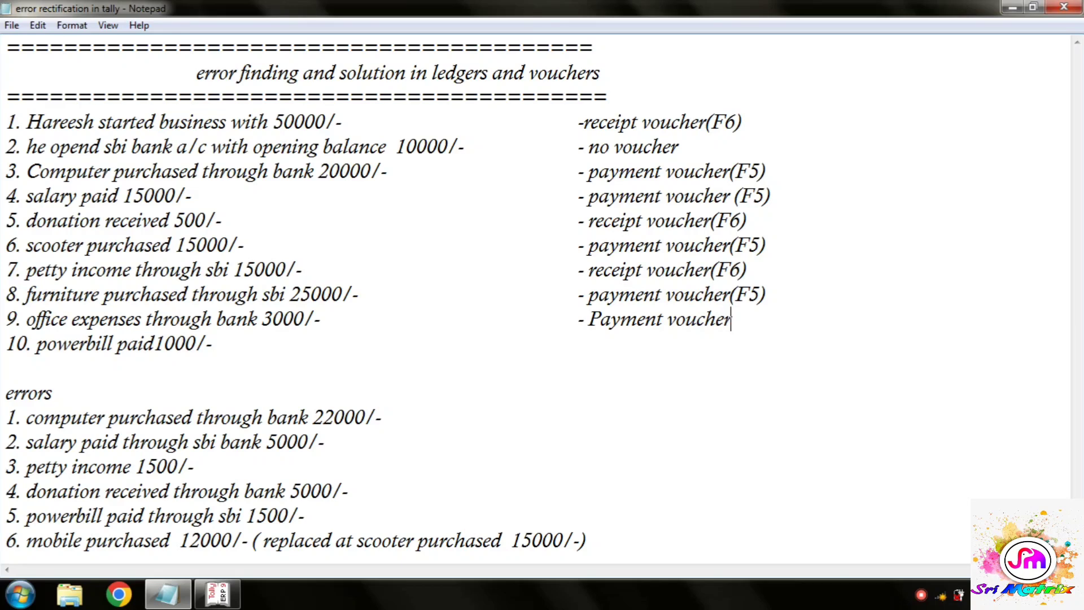
text((F5))
Add the note "- Payment voucher (F5)" beside the tenth transaction, powerbill paid, aligned with the notes above.
key(Tab)
key(Tab)
key(Tab)
key(Tab)
key(Tab)
text(- Pa)
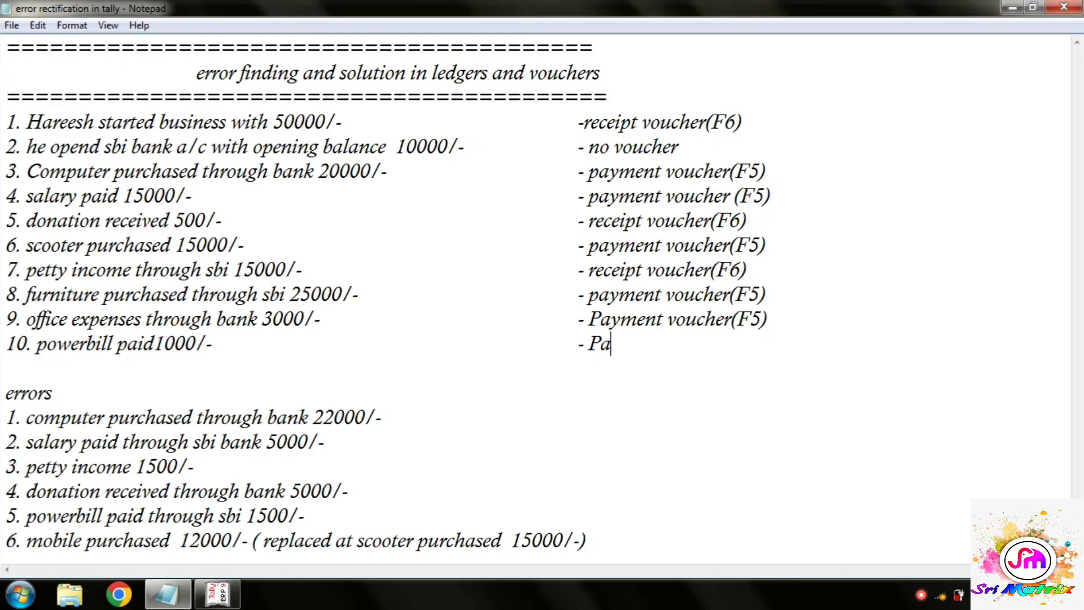
text(yment vouche)
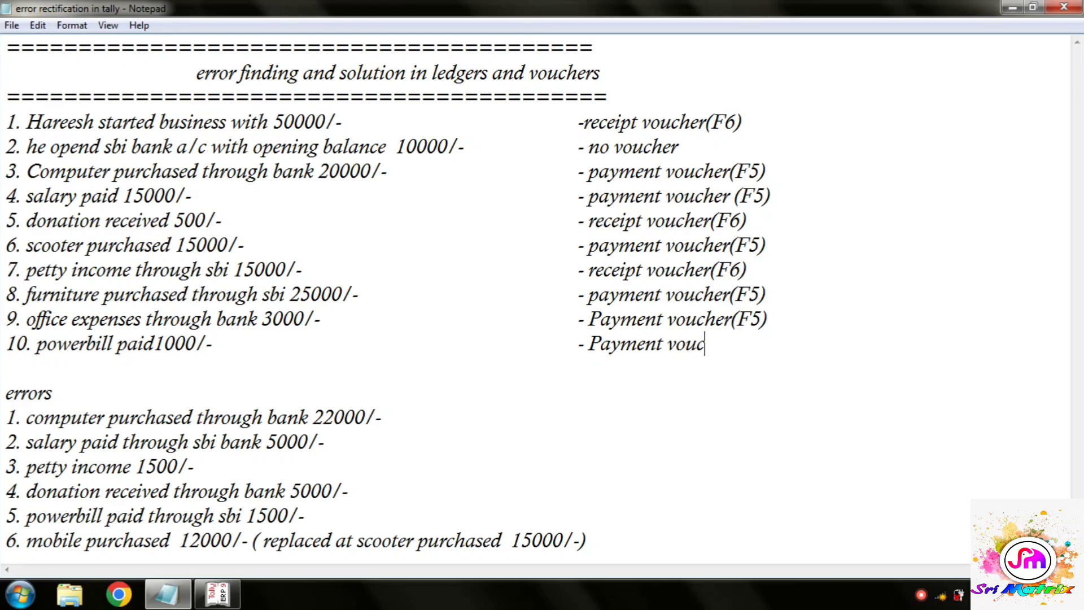
key(BackSpace)
text(her (F5))
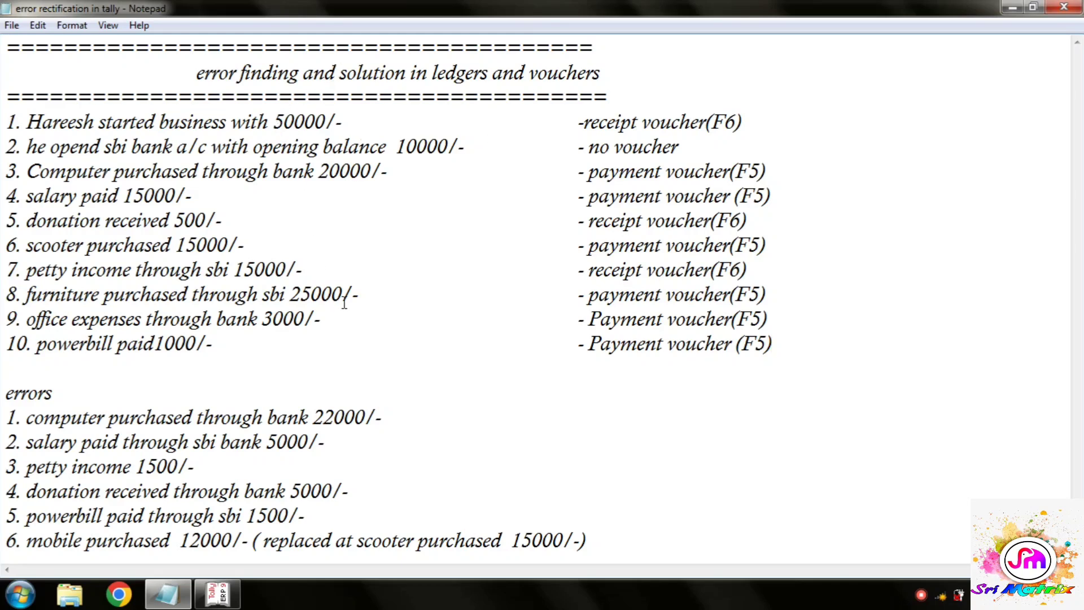
Check the first transaction's voucher type, then start a Receipt voucher in Tally with Cash as the account and the owner's ledger as the particular.
drag(559, 122, 779, 125)
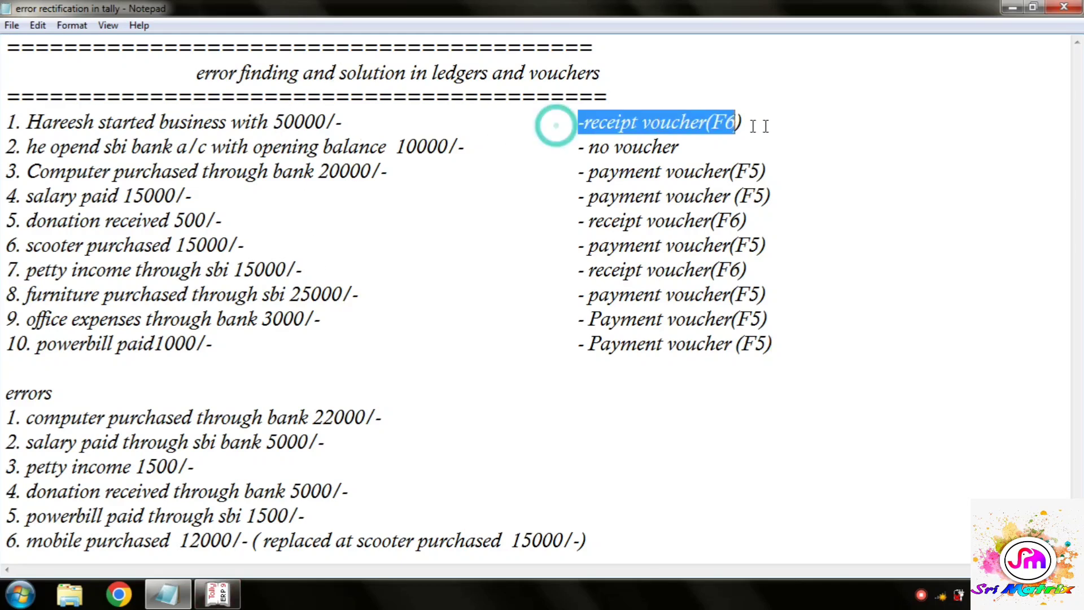
click(232, 594)
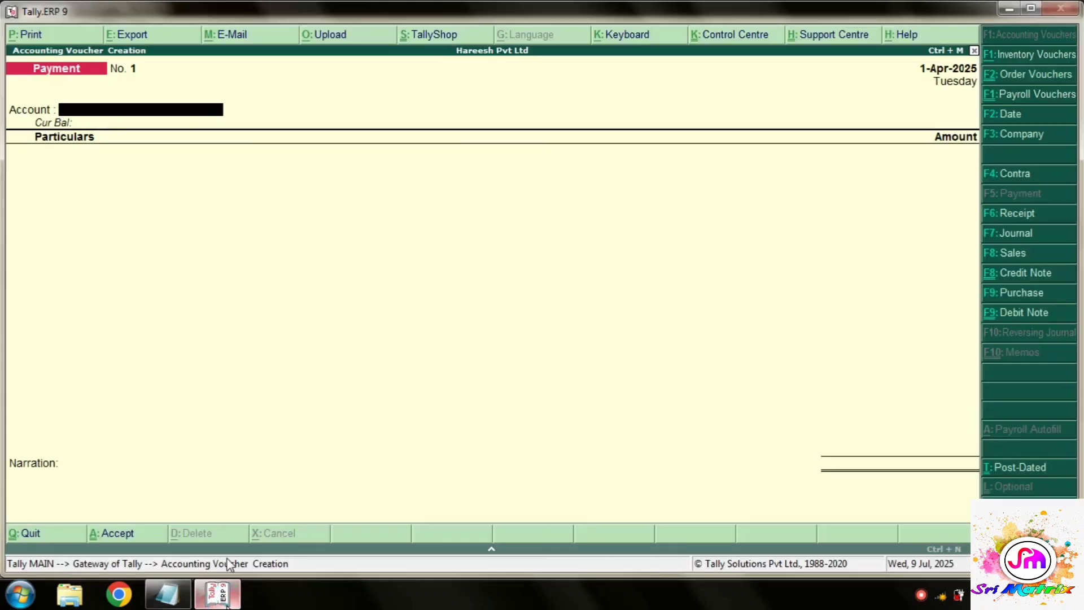
key(F6)
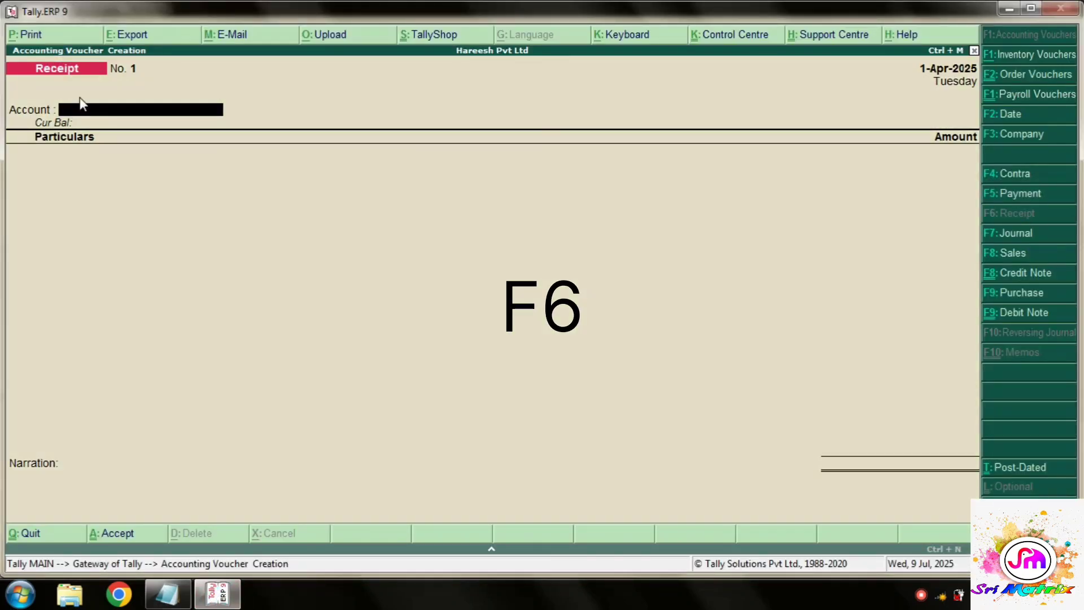
text(Ca)
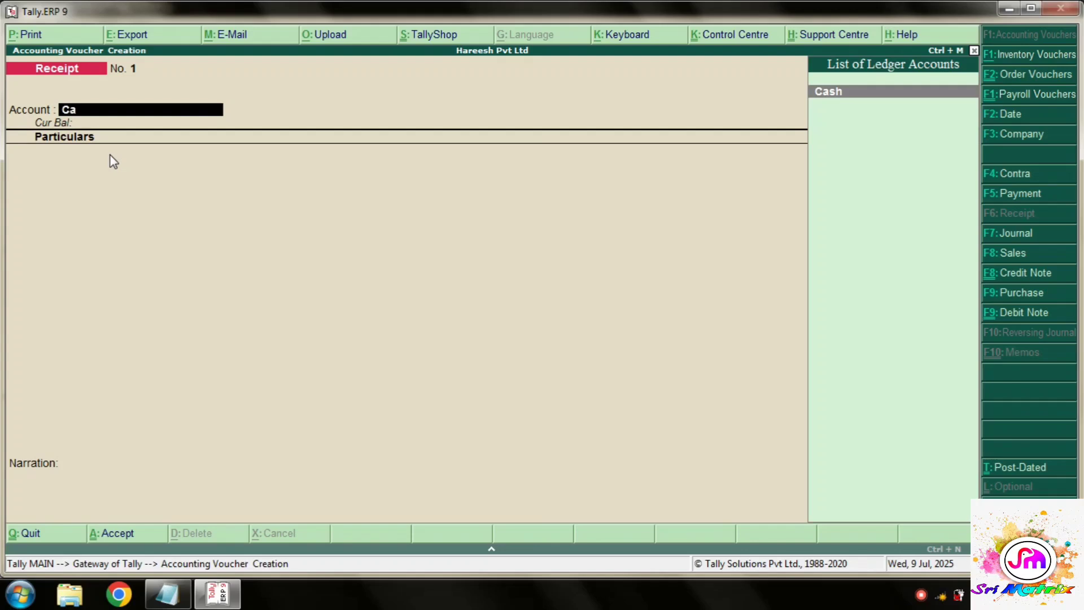
key(Return)
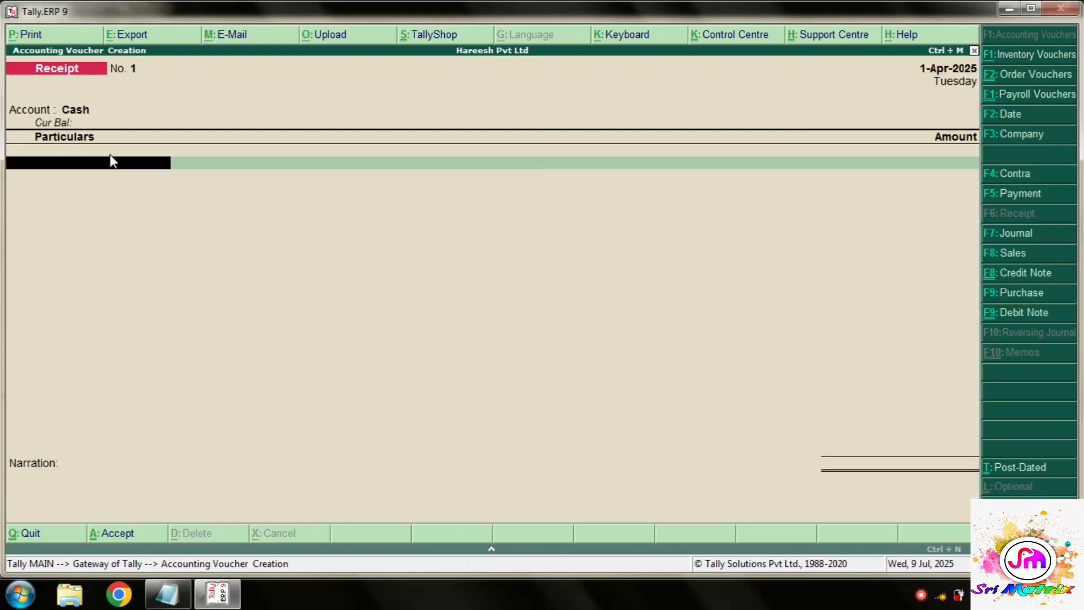
text(Har)
key(Return)
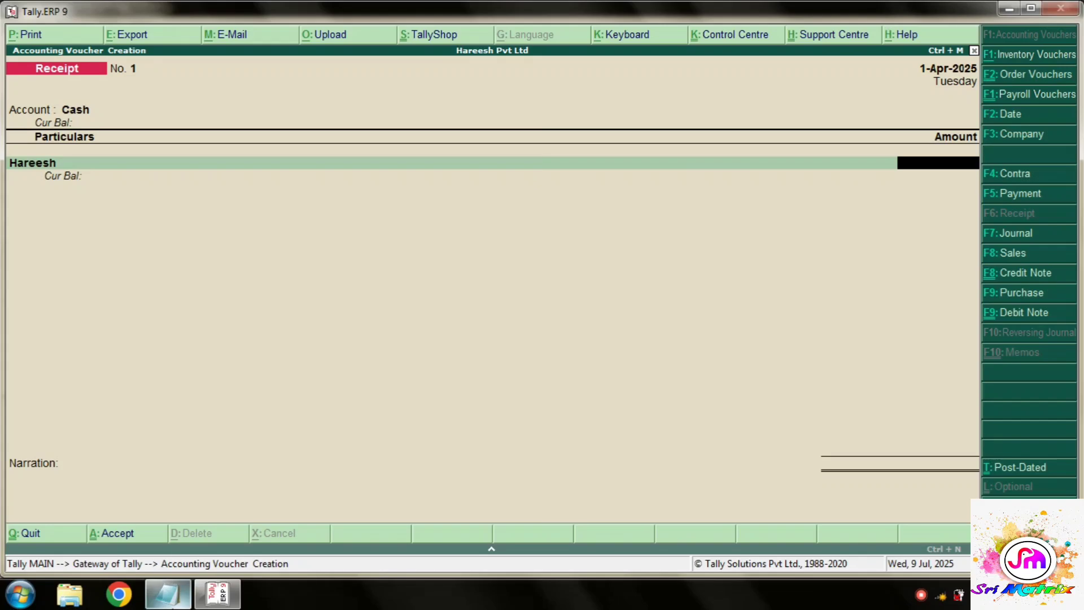
Check the first transaction's amount in Notepad, enter 50000 for the owner's ledger in the Tally receipt and save the voucher.
click(168, 593)
drag(355, 121, 270, 121)
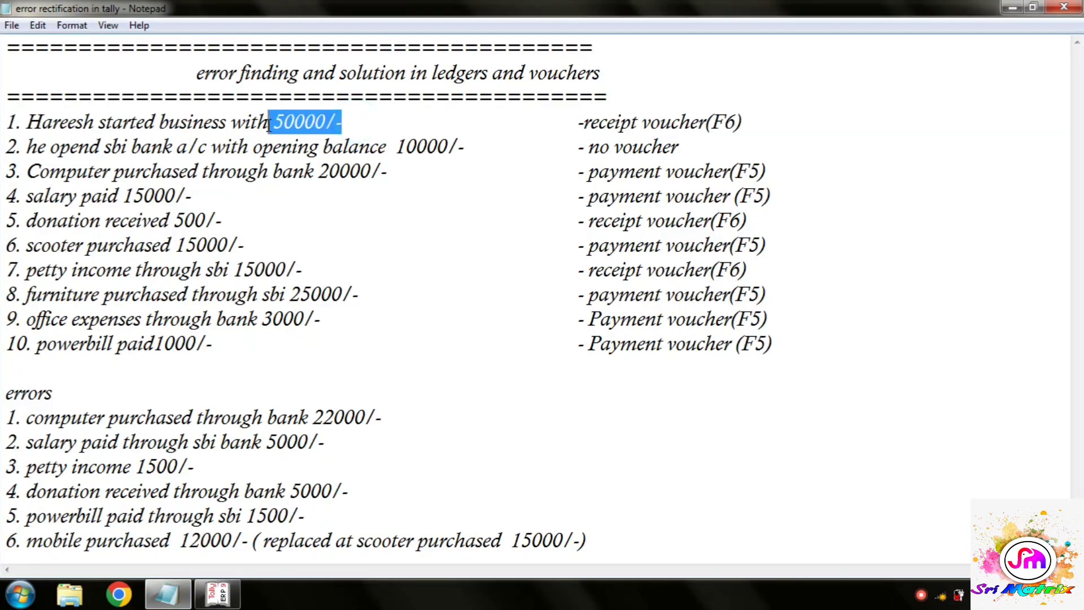
click(224, 598)
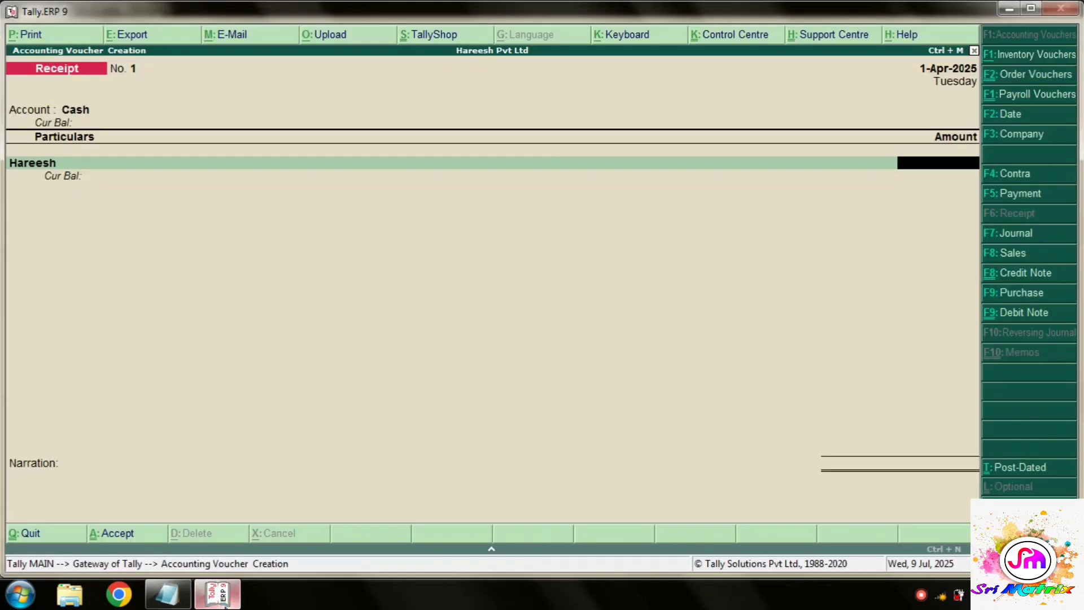
text(50000)
key(Return)
key(ctrl+a)
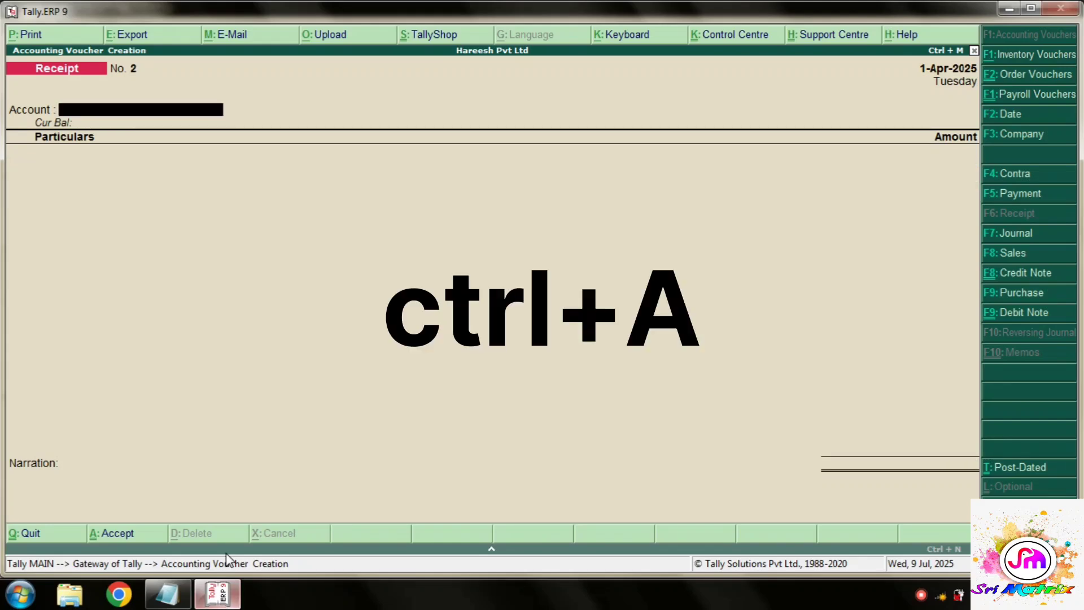
Return to Notepad and compare the starting capital in the first transaction with the bank opening balance in the second.
click(180, 602)
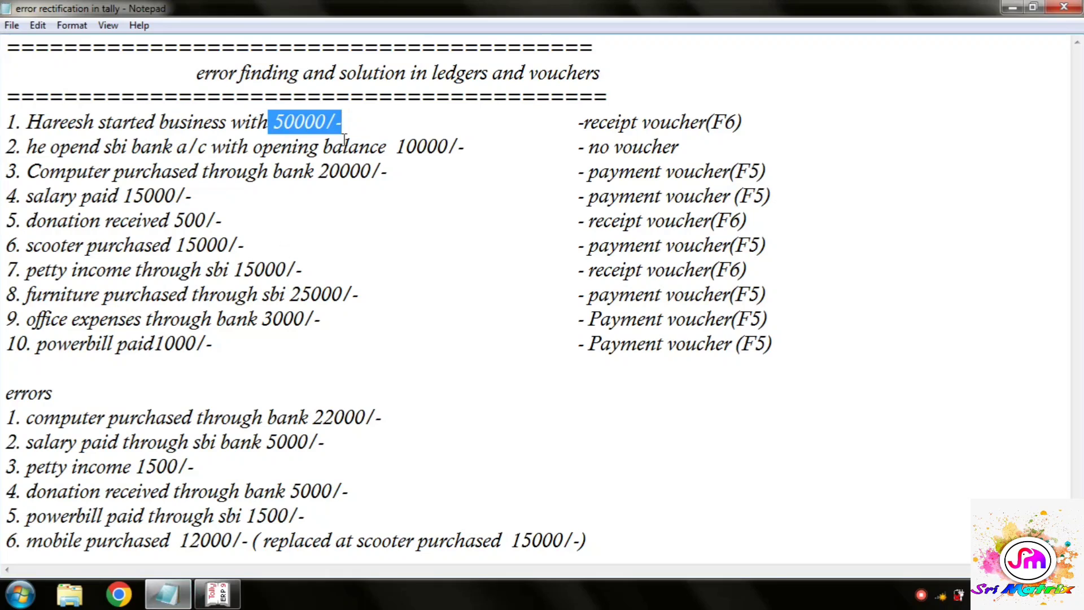
click(343, 136)
drag(345, 118, 274, 123)
click(468, 142)
drag(415, 156, 399, 151)
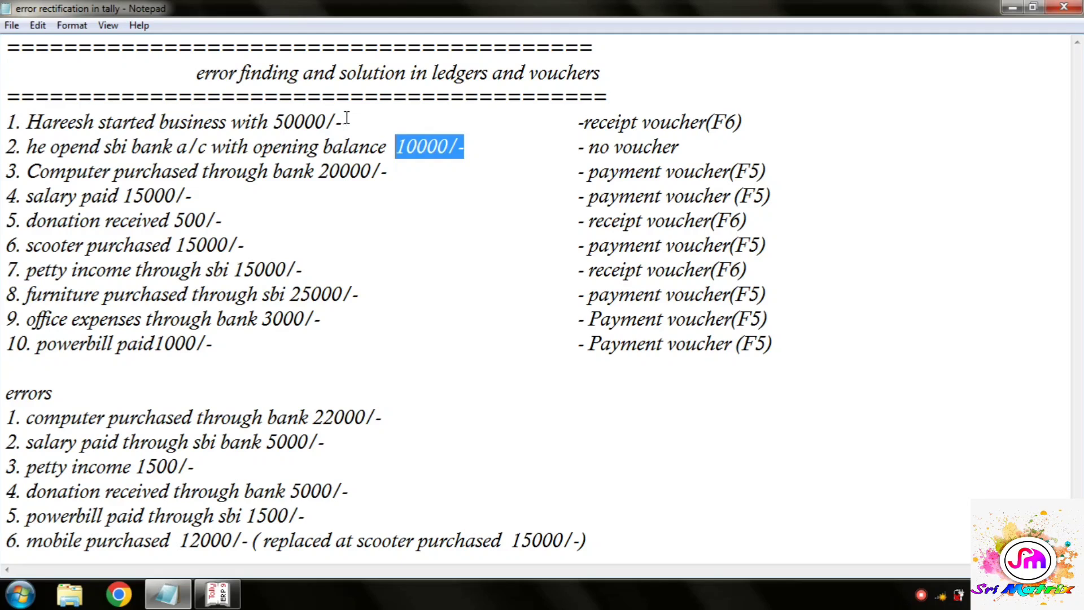
drag(343, 121, 275, 123)
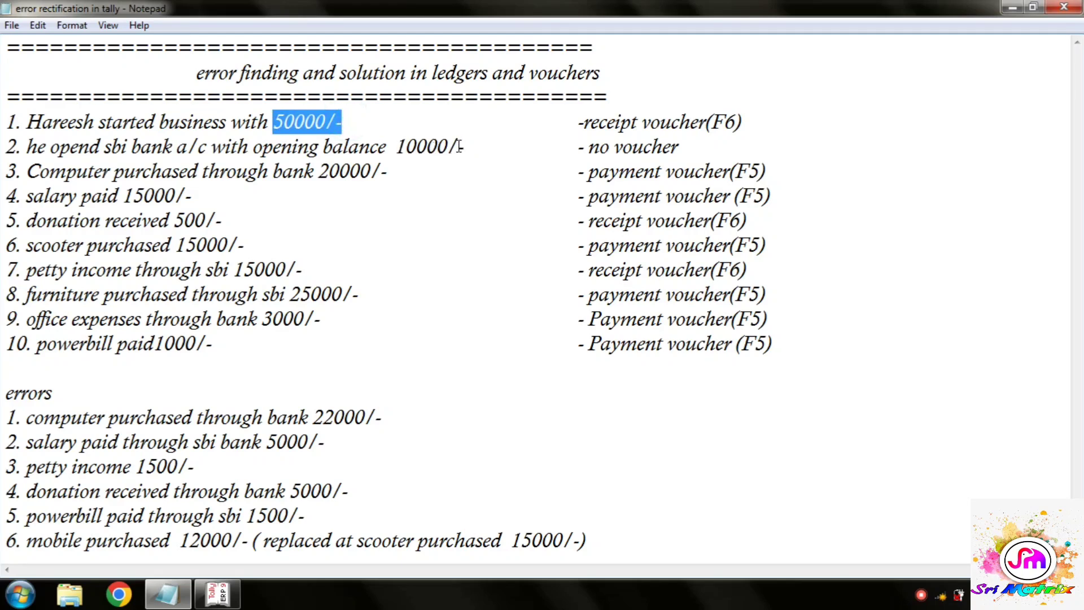
Review the second transaction in the Notepad list, the SBI bank account opening, including its opening balance.
drag(472, 147, 398, 146)
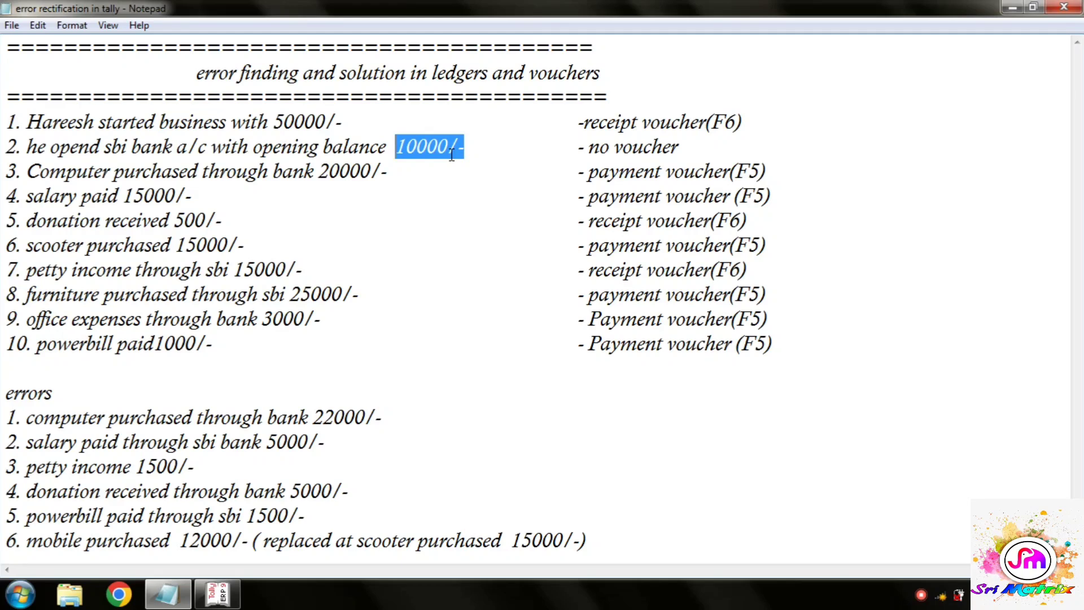
click(414, 152)
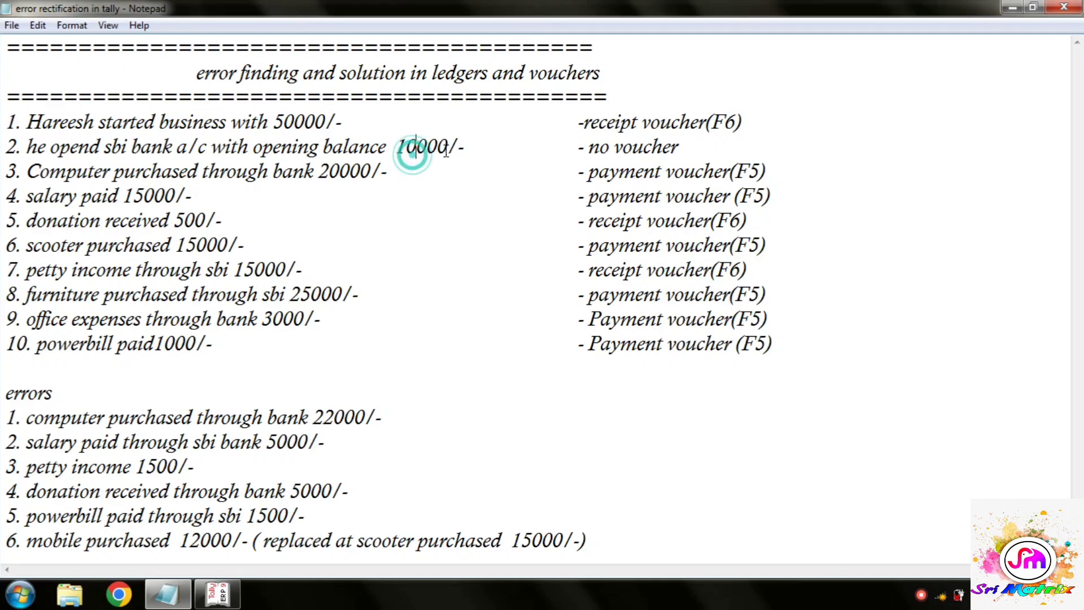
drag(464, 148, 6, 149)
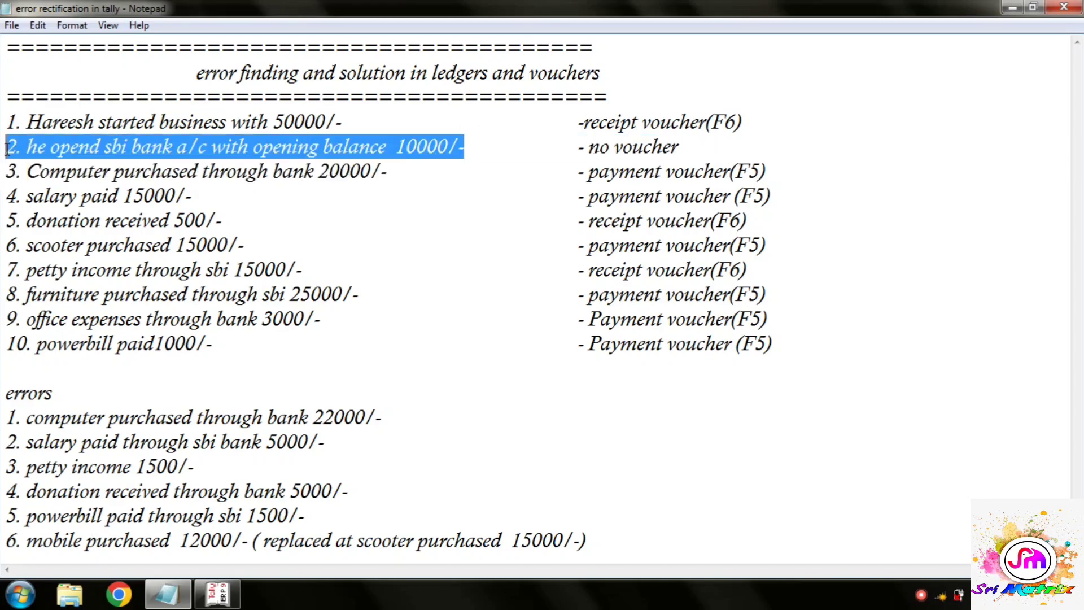
Check the third transaction's voucher type, then start a Payment voucher in Tally with Sbi Bank as the account and Computer as the particular.
drag(387, 171, 7, 172)
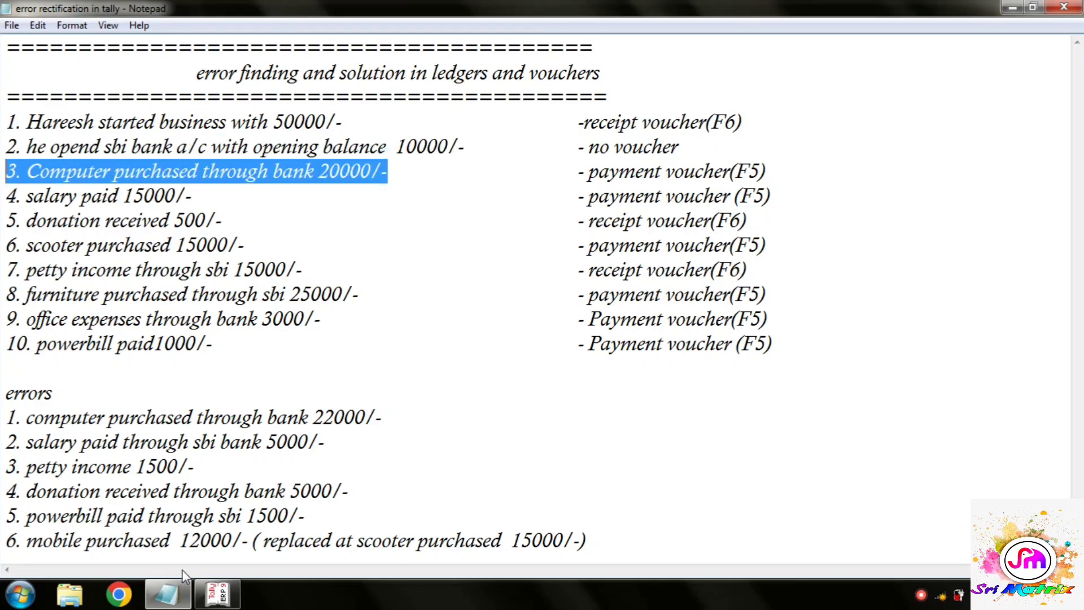
drag(570, 184, 778, 171)
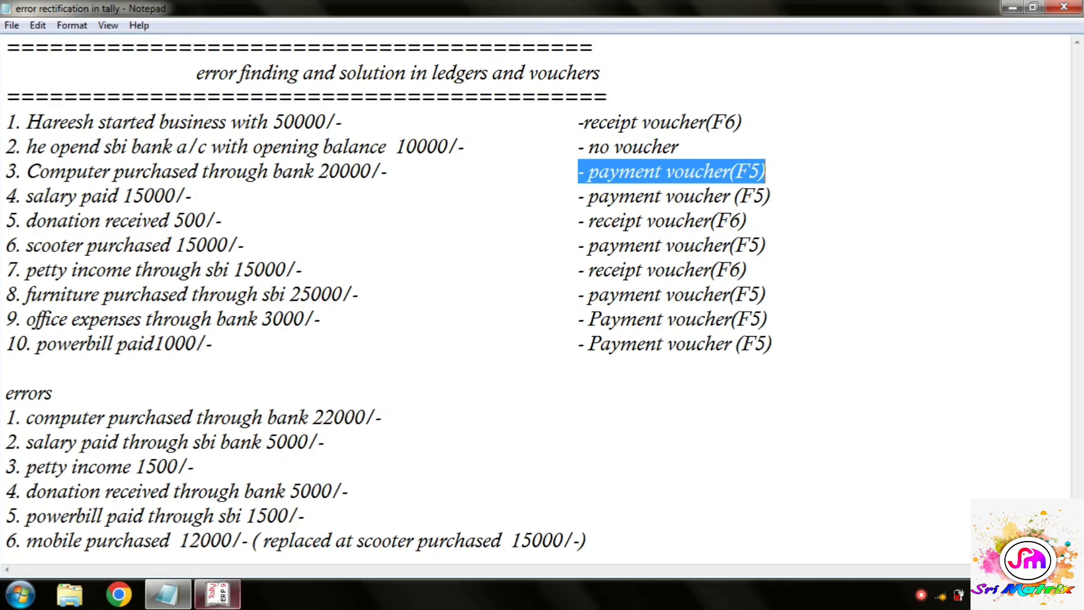
click(218, 593)
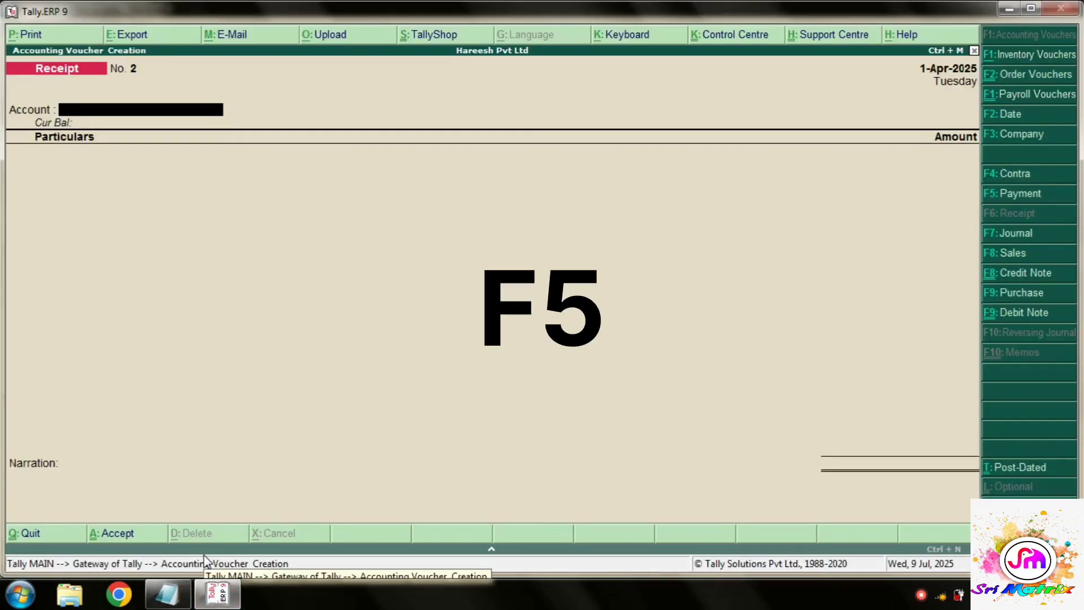
key(F5)
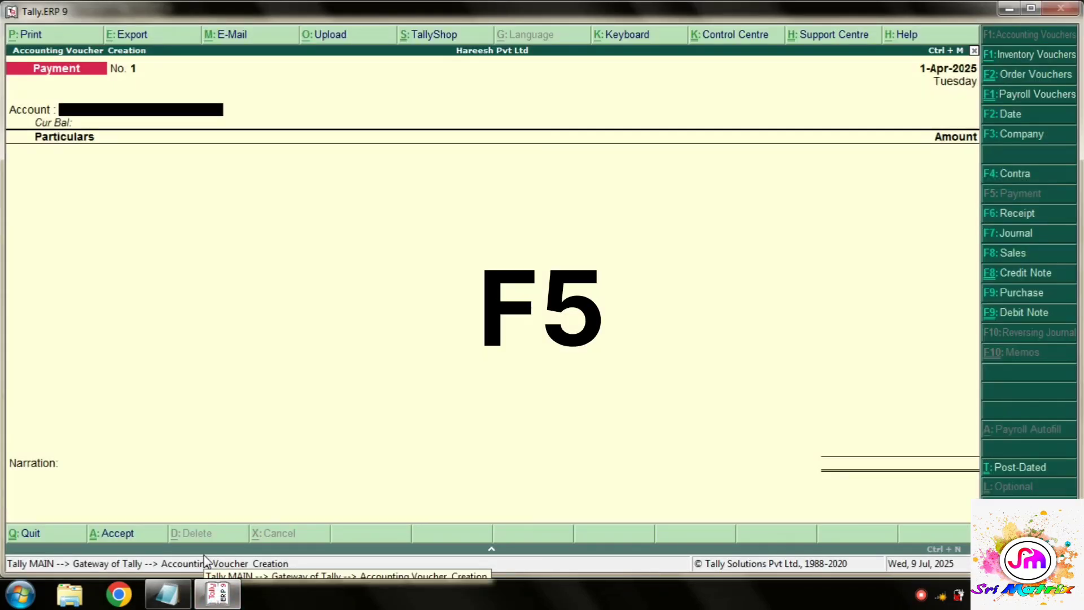
text(Sb)
key(Return)
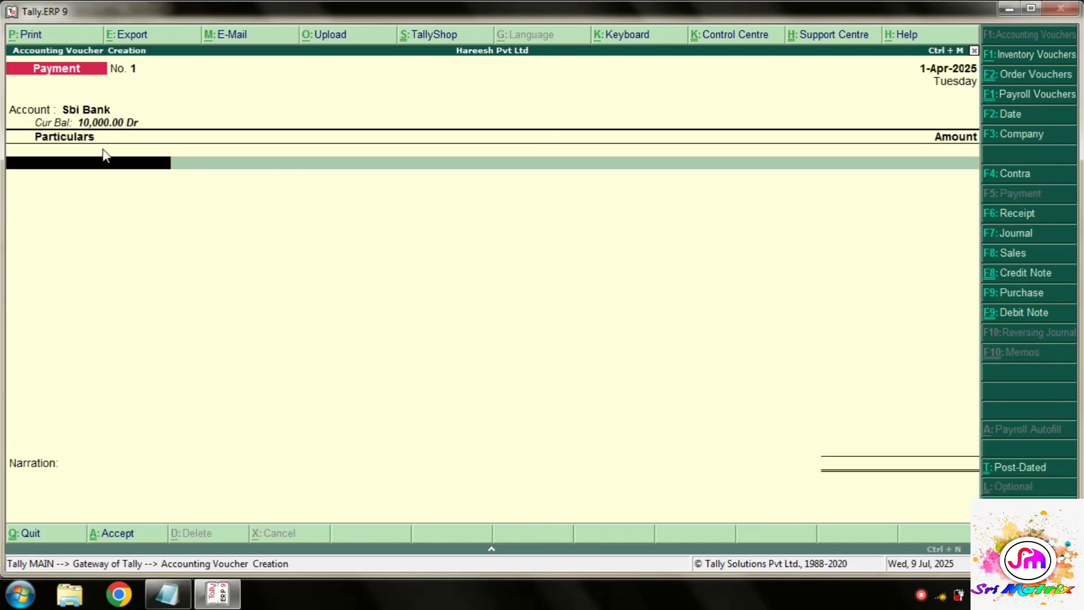
text(Compu)
key(Return)
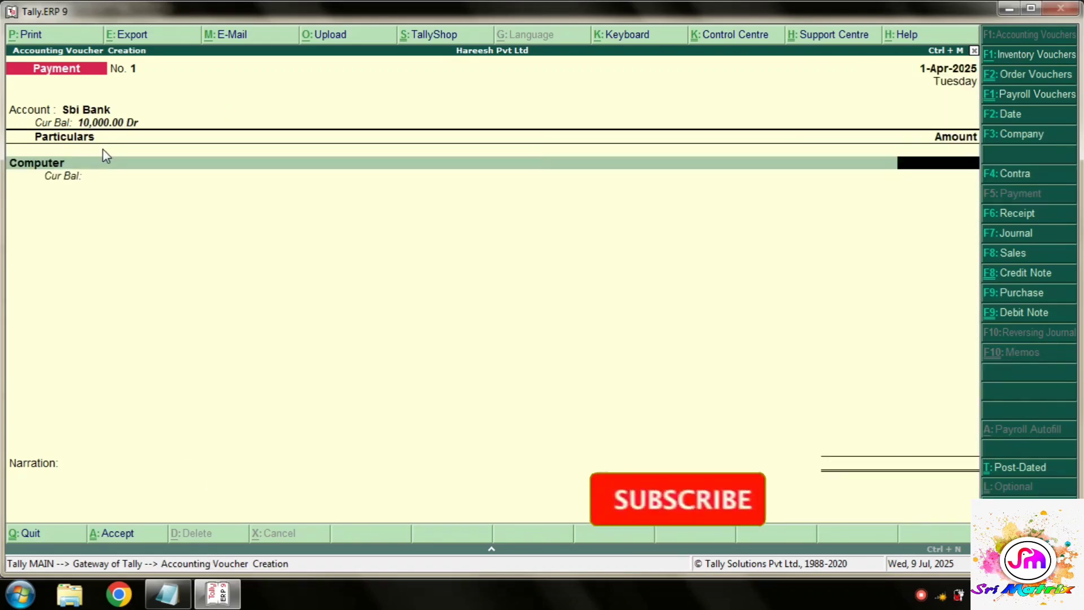
Check the computer purchase amount in Notepad, enter 20000 for Computer in the Tally payment and save the voucher.
click(168, 594)
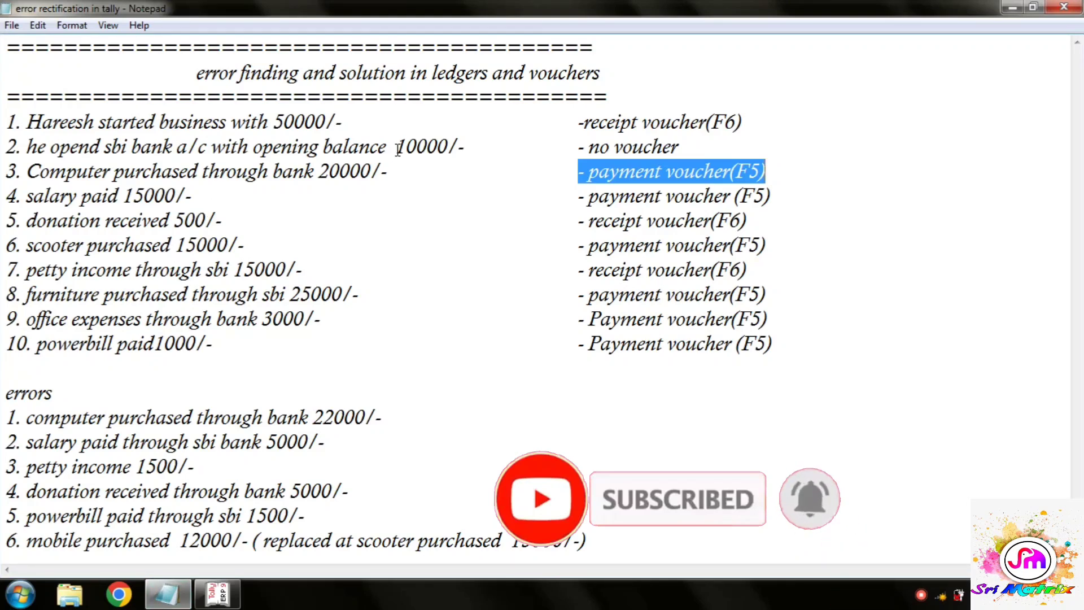
click(192, 175)
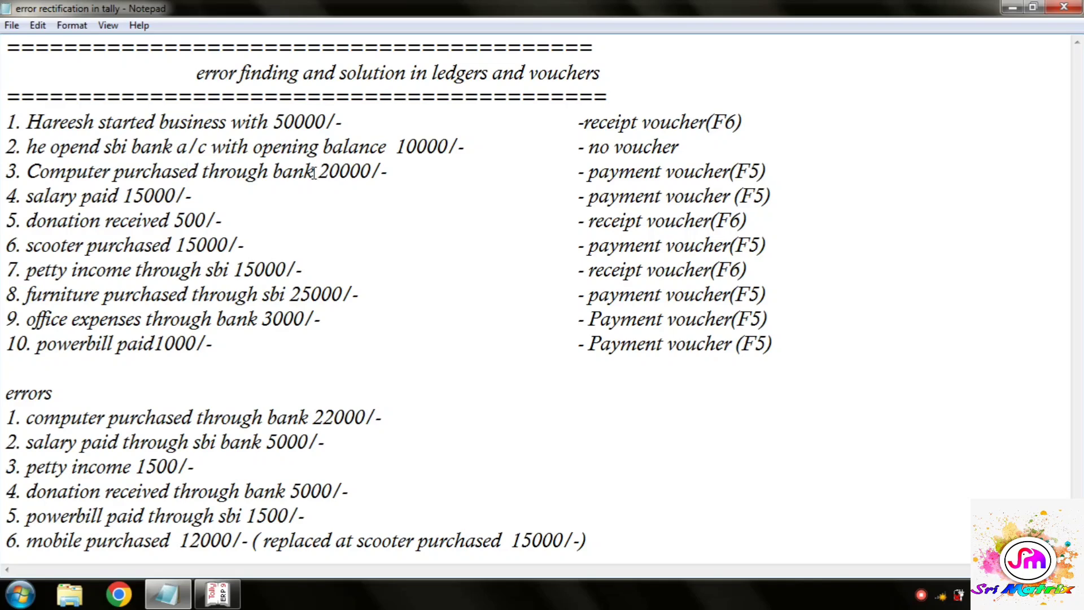
drag(314, 173, 381, 173)
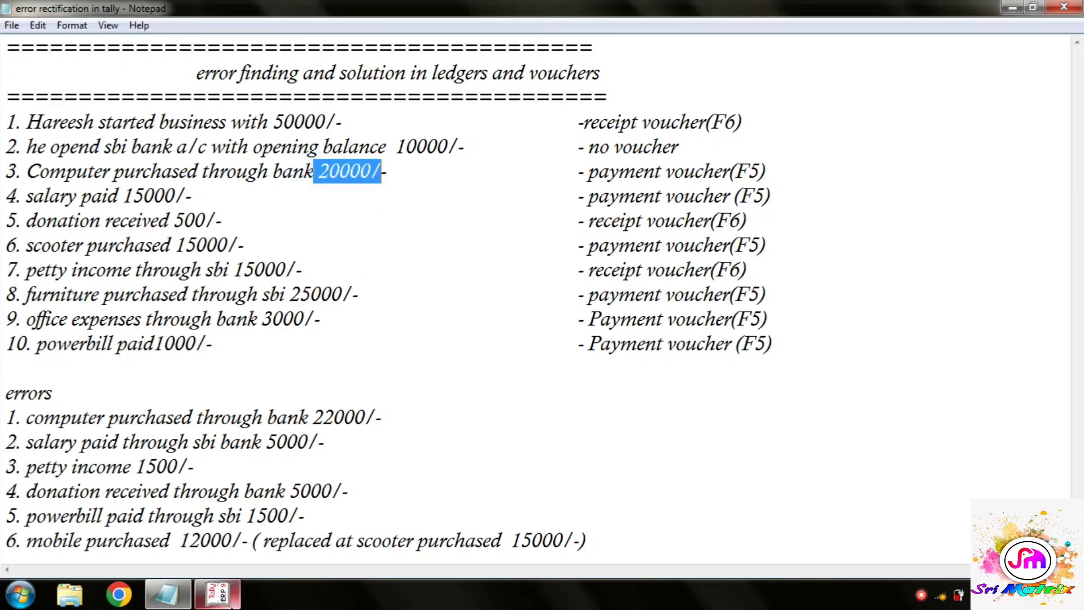
click(226, 598)
text(20000)
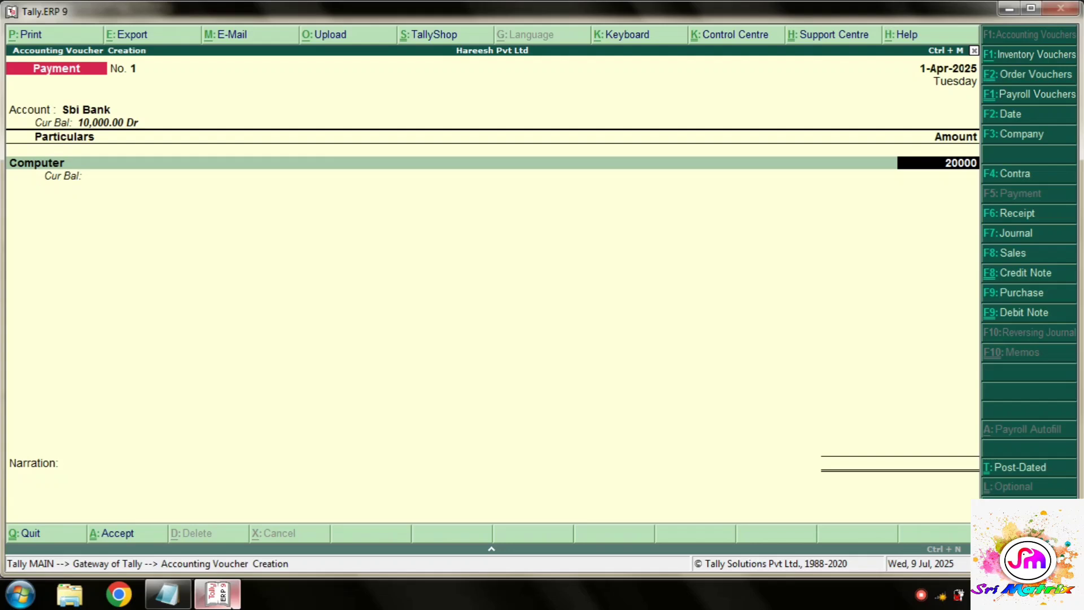
key(Return)
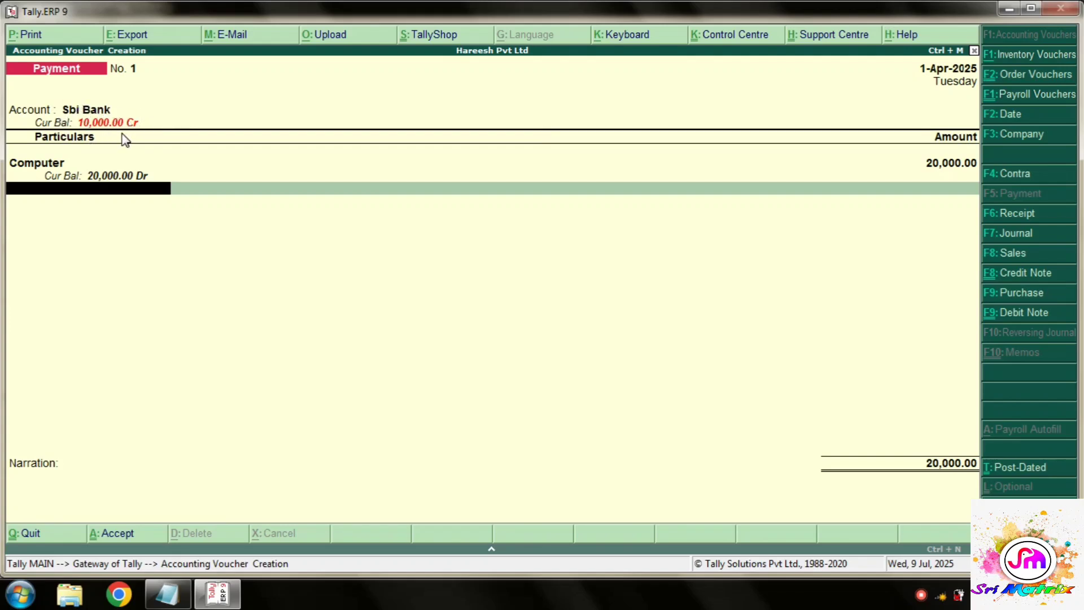
key(ctrl+a)
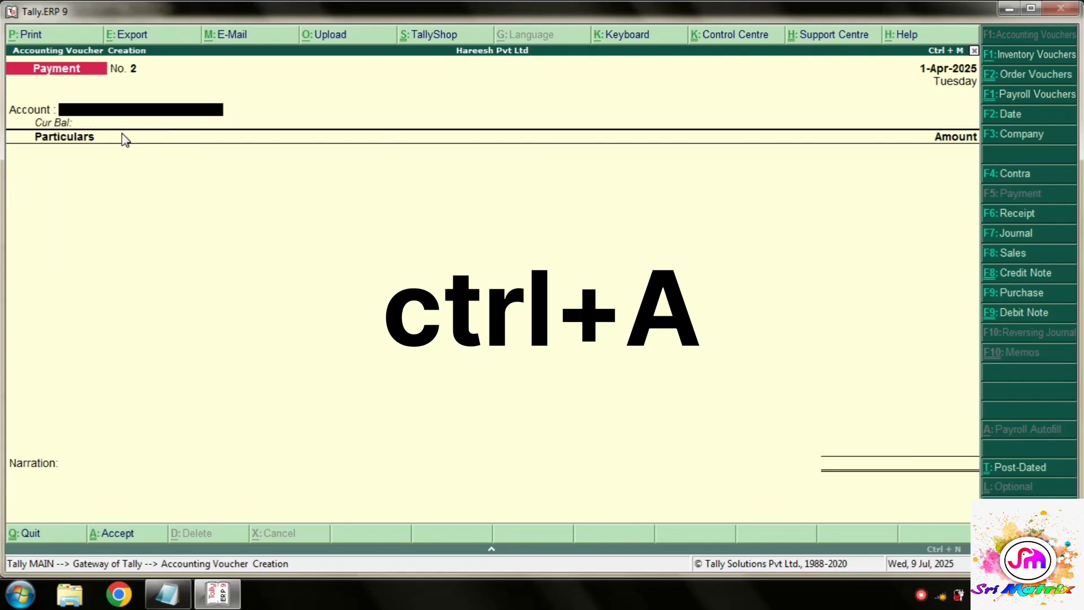
Check the fourth transaction and its voucher type in Notepad, then fill the Tally Payment voucher with Cash as the account and Salary as the particular.
click(169, 593)
click(157, 243)
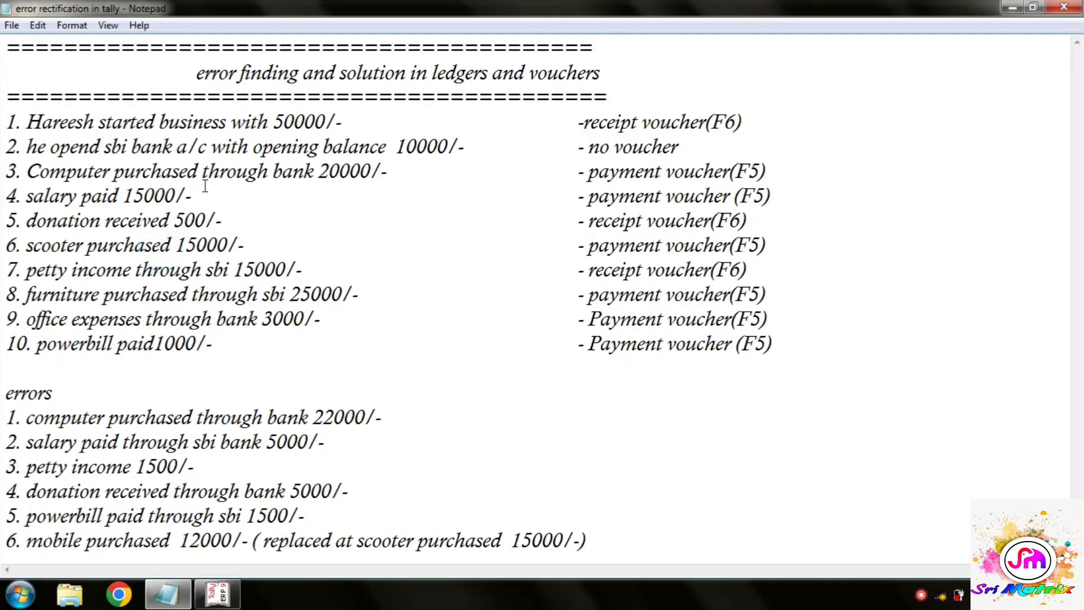
click(204, 185)
drag(130, 186, 26, 195)
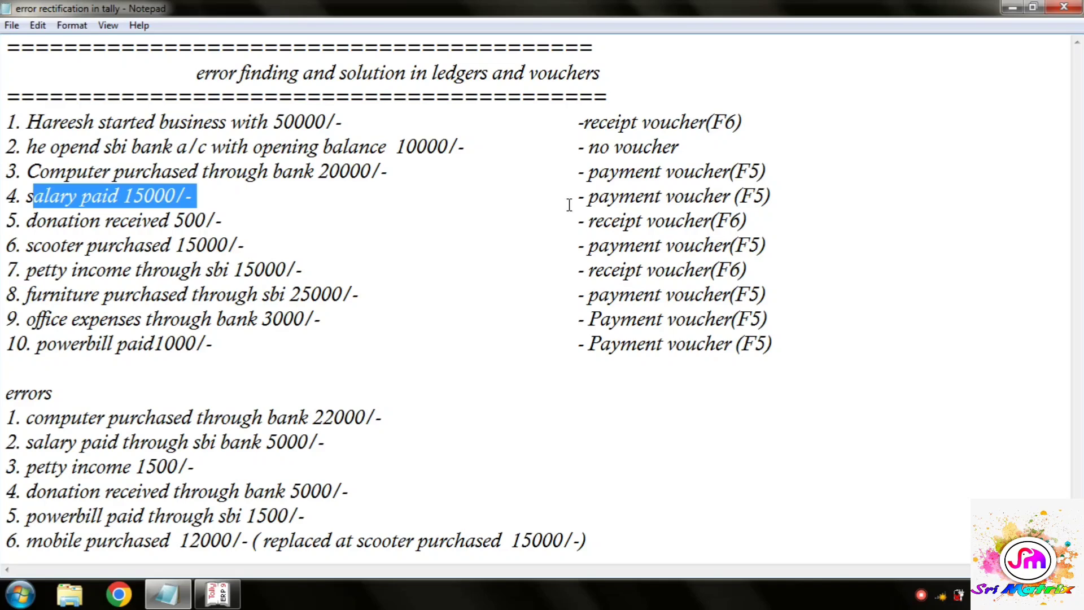
drag(577, 196, 771, 198)
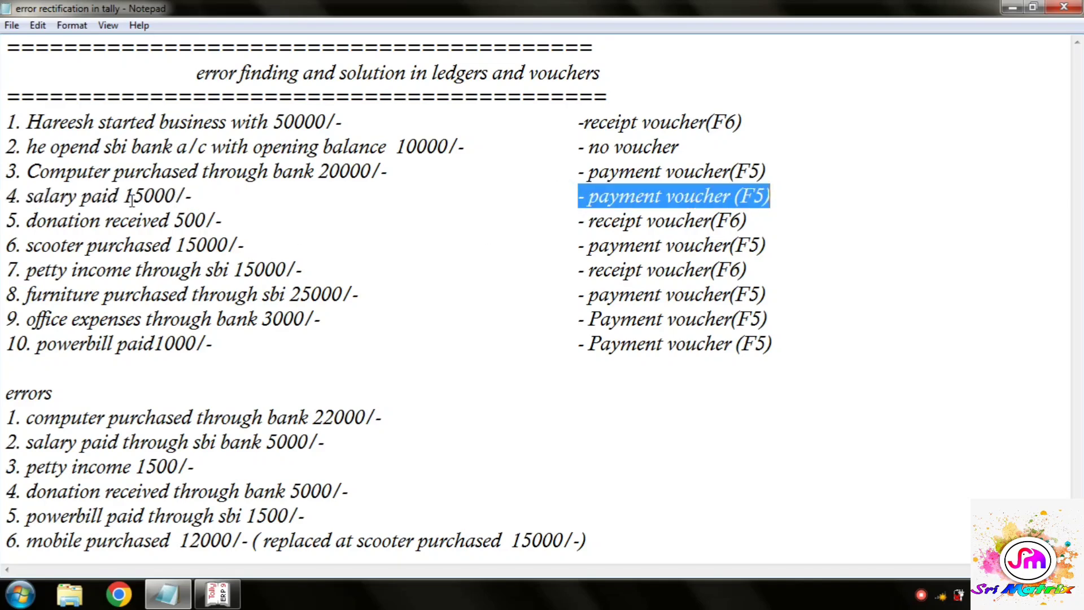
click(219, 592)
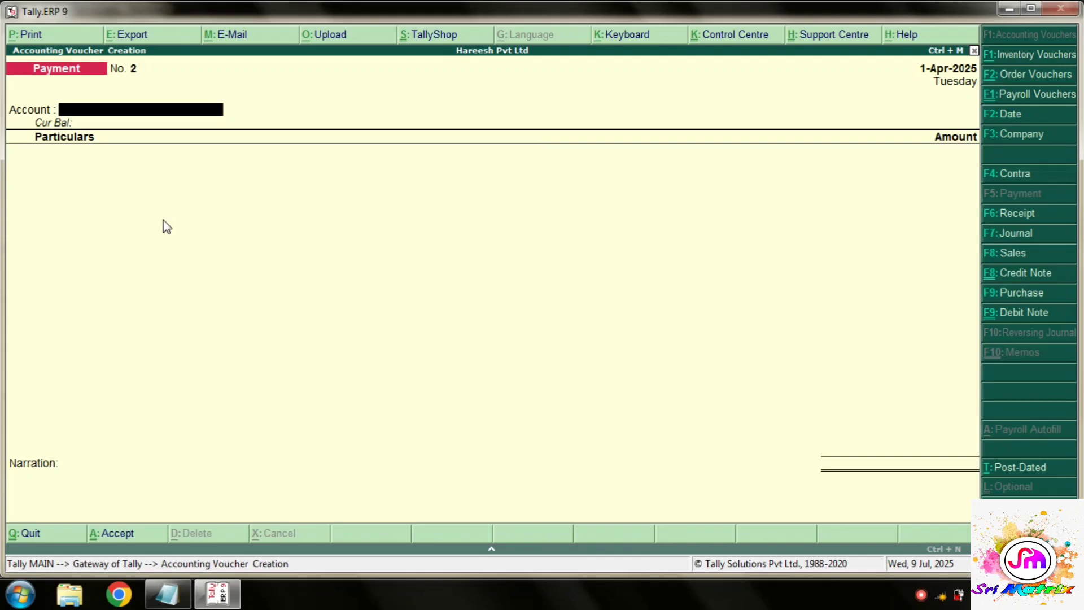
text(C)
key(Return)
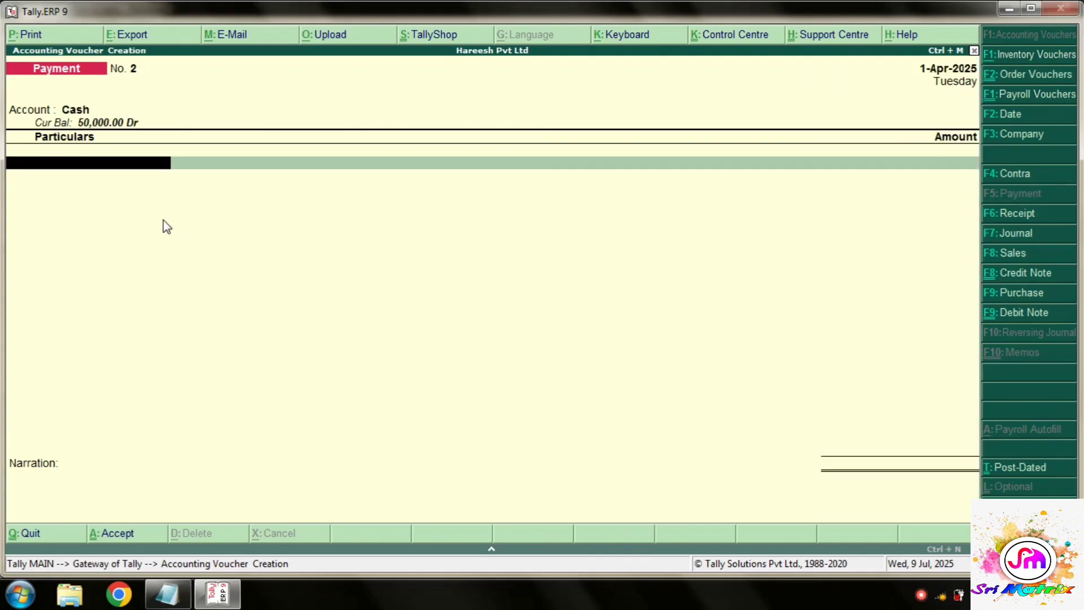
text(Sal)
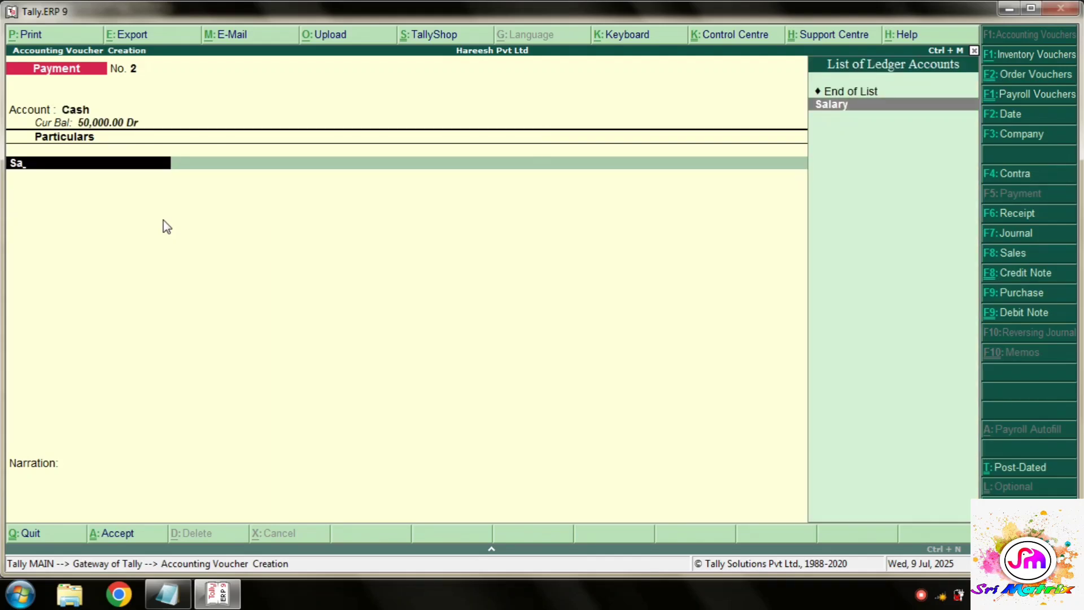
key(Return)
Check the salary amount in Notepad, enter 15000 for Salary in the Tally payment and save the voucher.
click(167, 593)
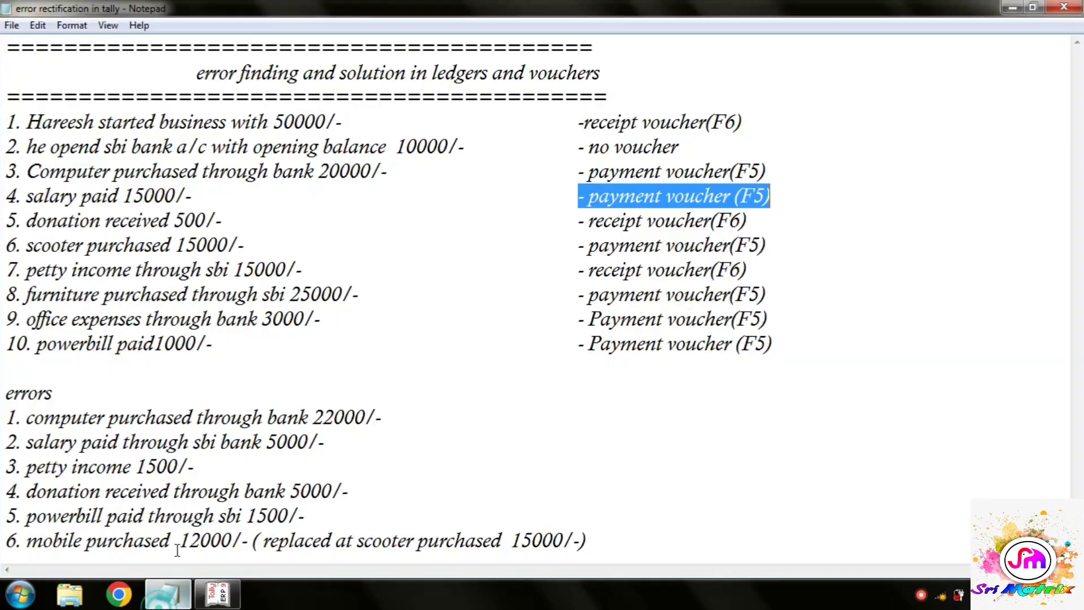
drag(211, 195, 123, 197)
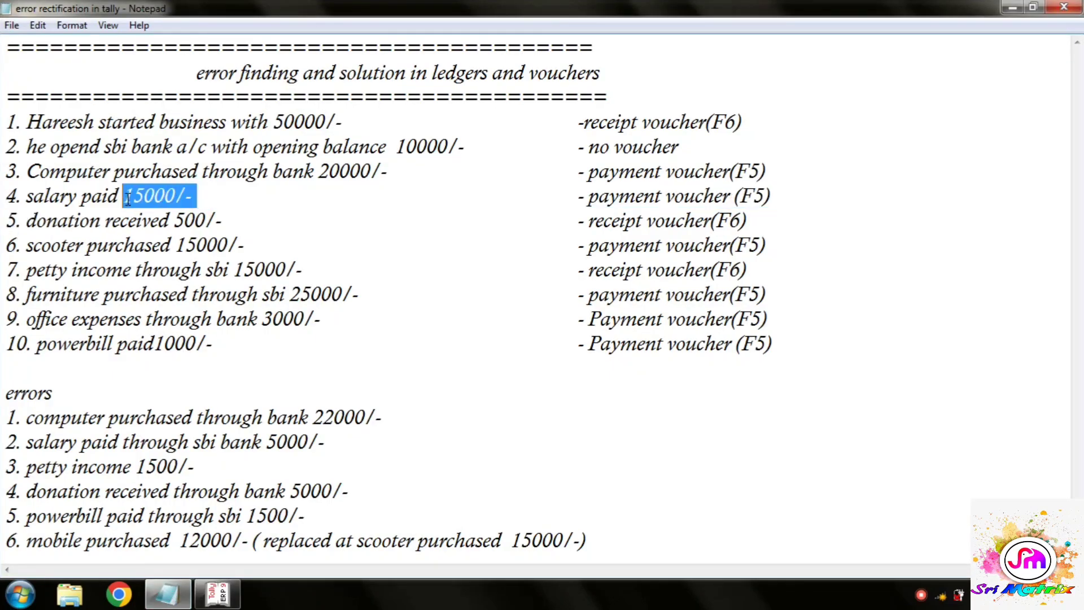
click(128, 198)
click(212, 596)
text(1)
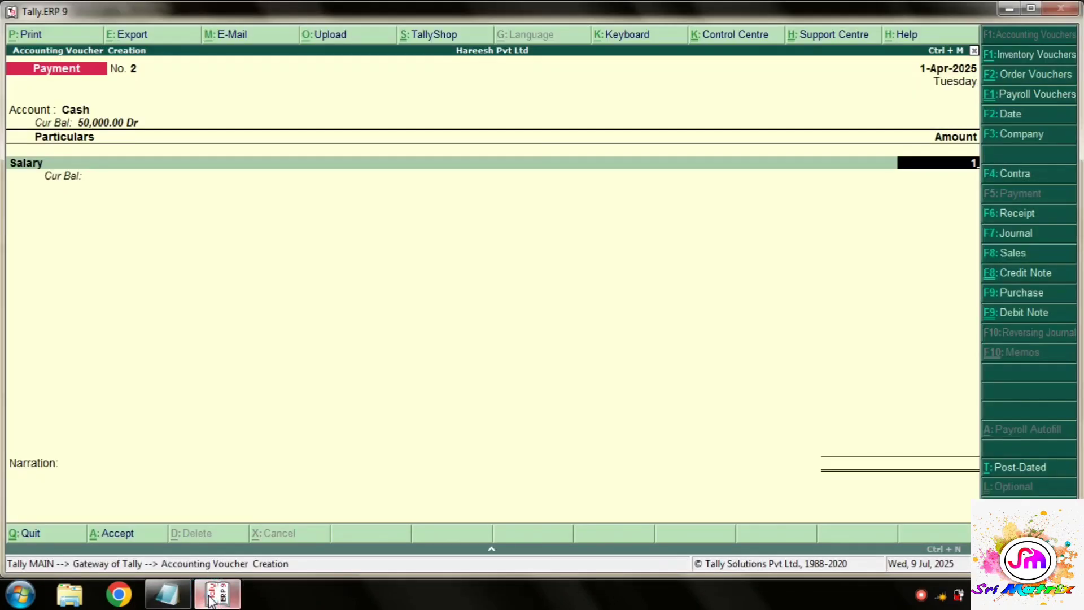
text(5,000)
key(Return)
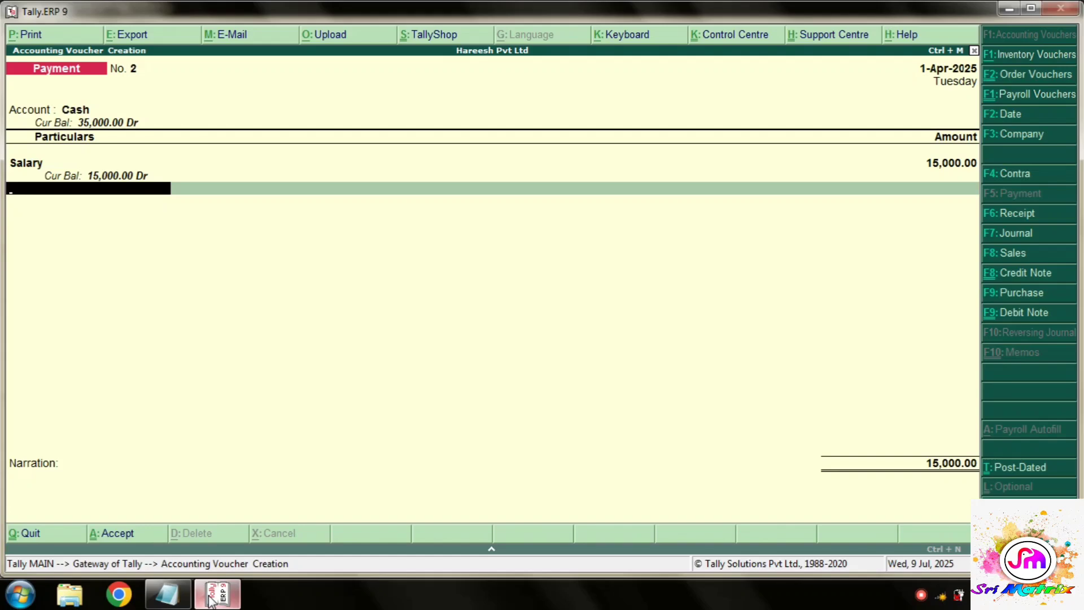
key(ctrl+a)
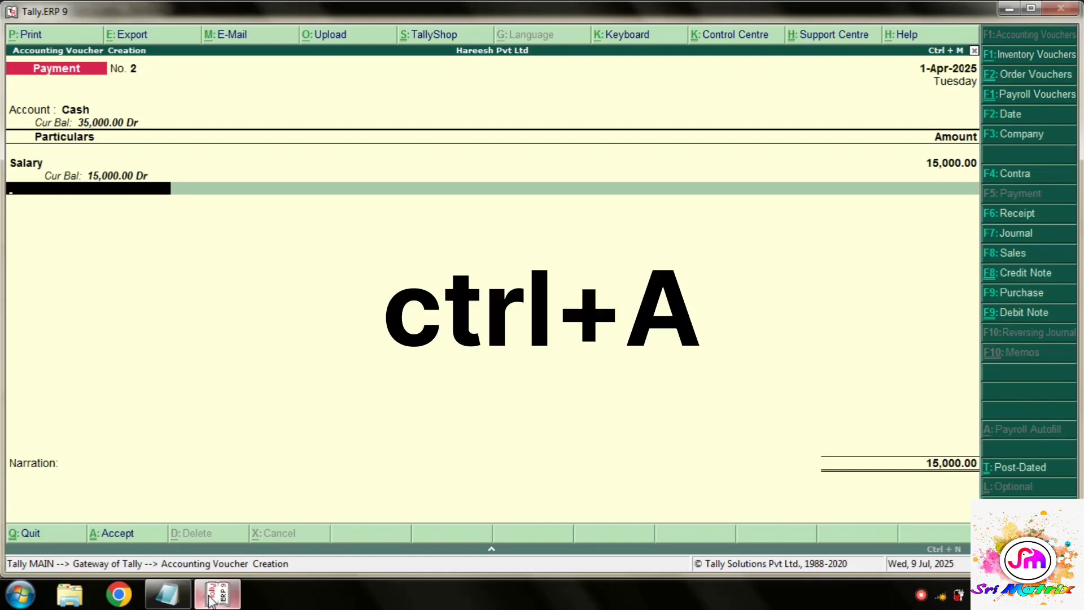
Check the fifth transaction and its voucher type in Notepad, then start a Receipt voucher in Tally with Cash as the account.
click(167, 593)
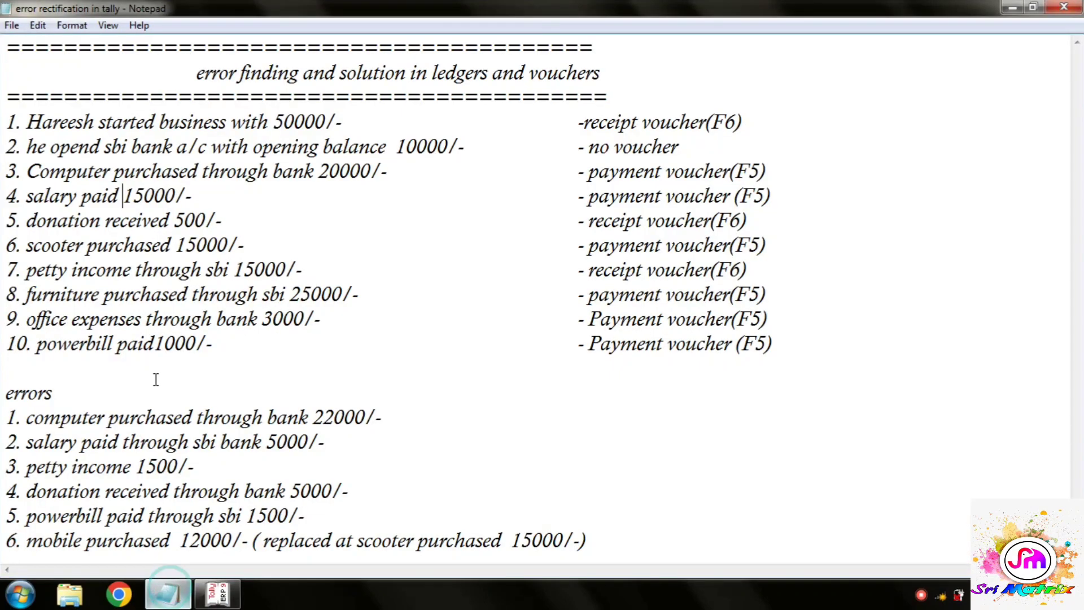
drag(226, 219, 24, 221)
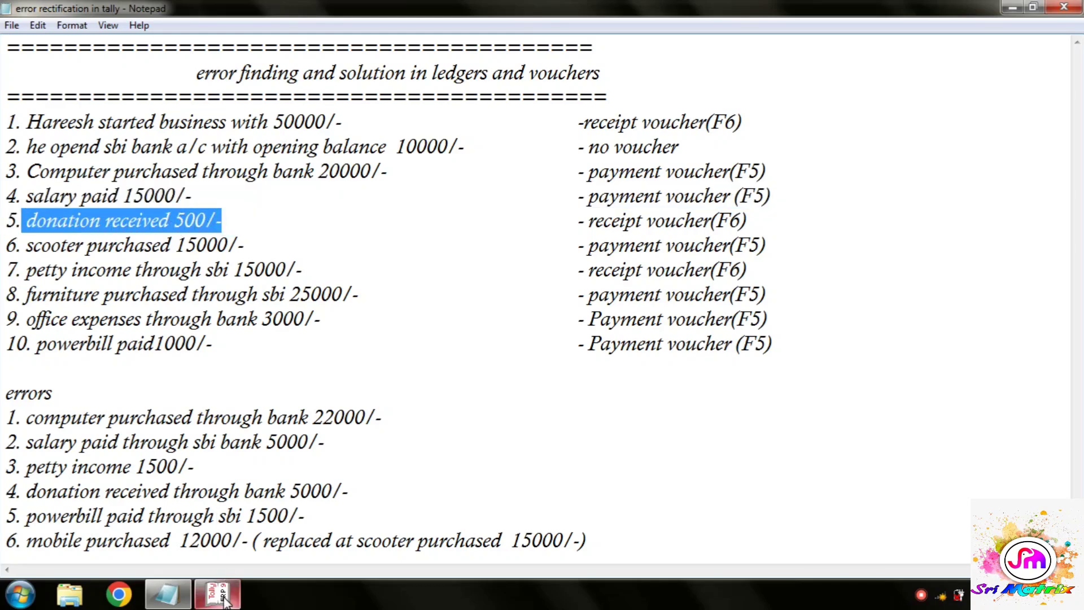
drag(577, 220, 748, 221)
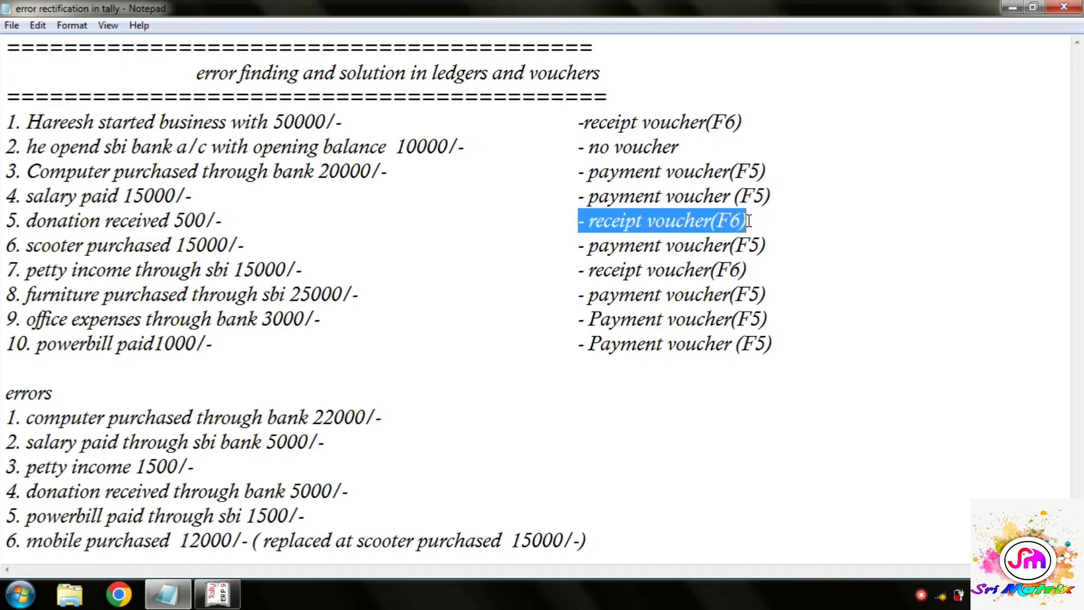
click(227, 602)
key(F6)
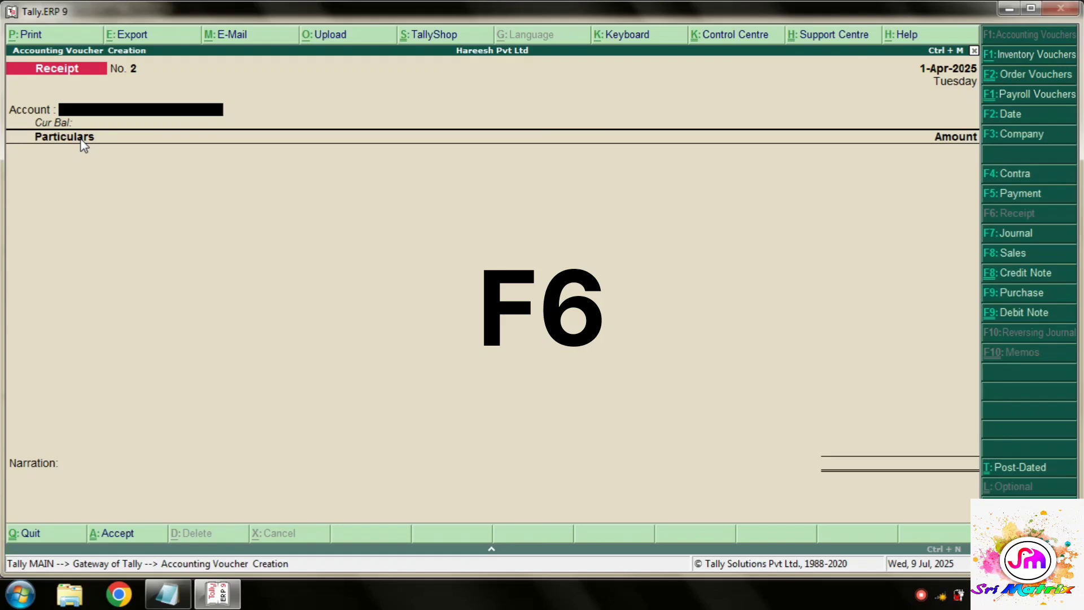
text(C)
key(Return)
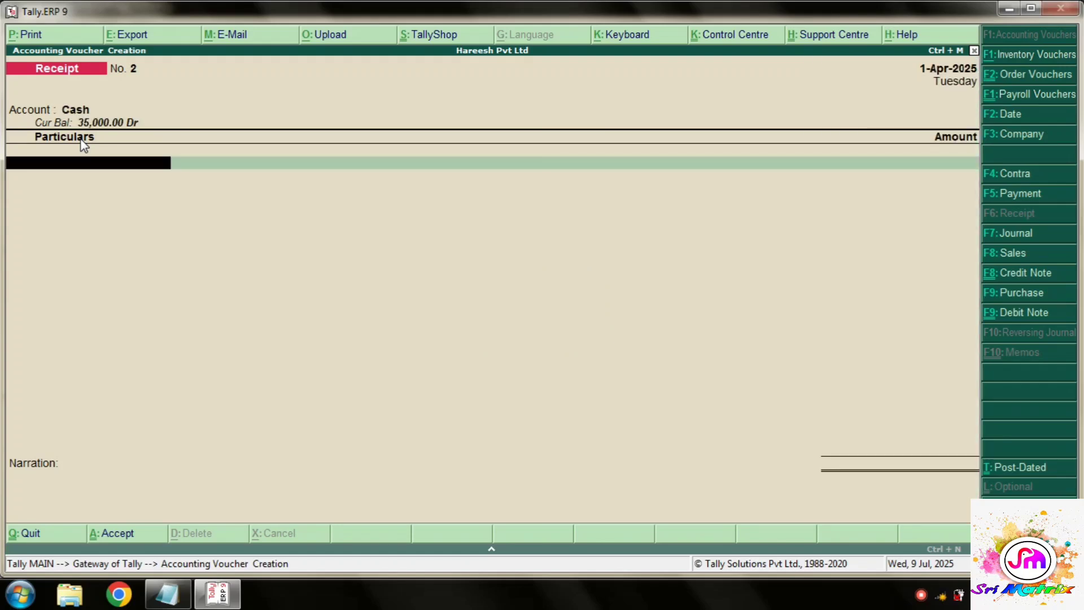
Add Donation as the particular with an amount of 500 and save the receipt voucher.
text(Don)
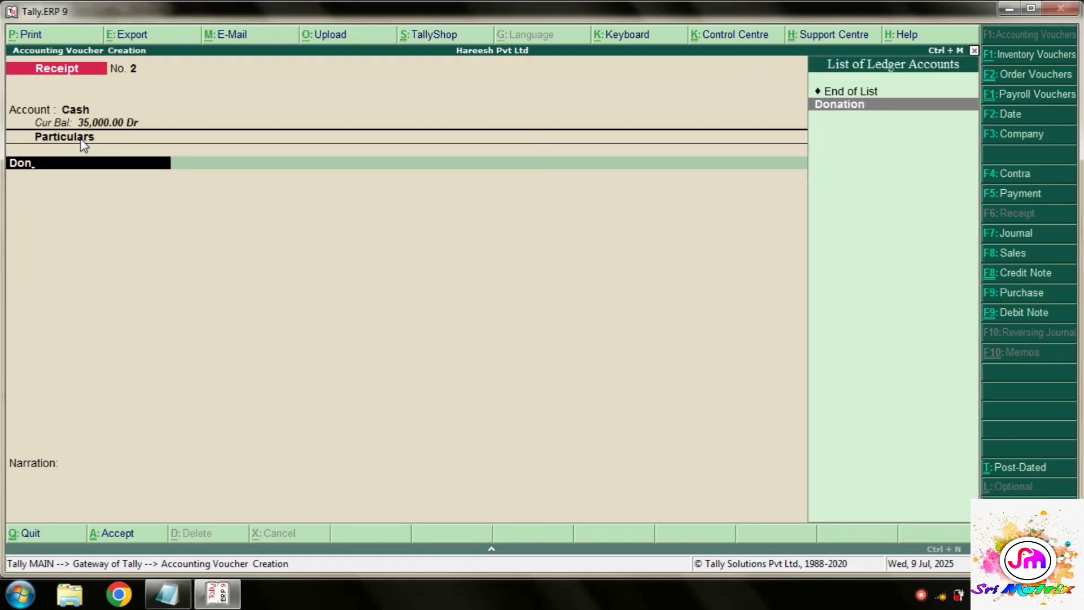
key(Return)
text(500)
key(Return)
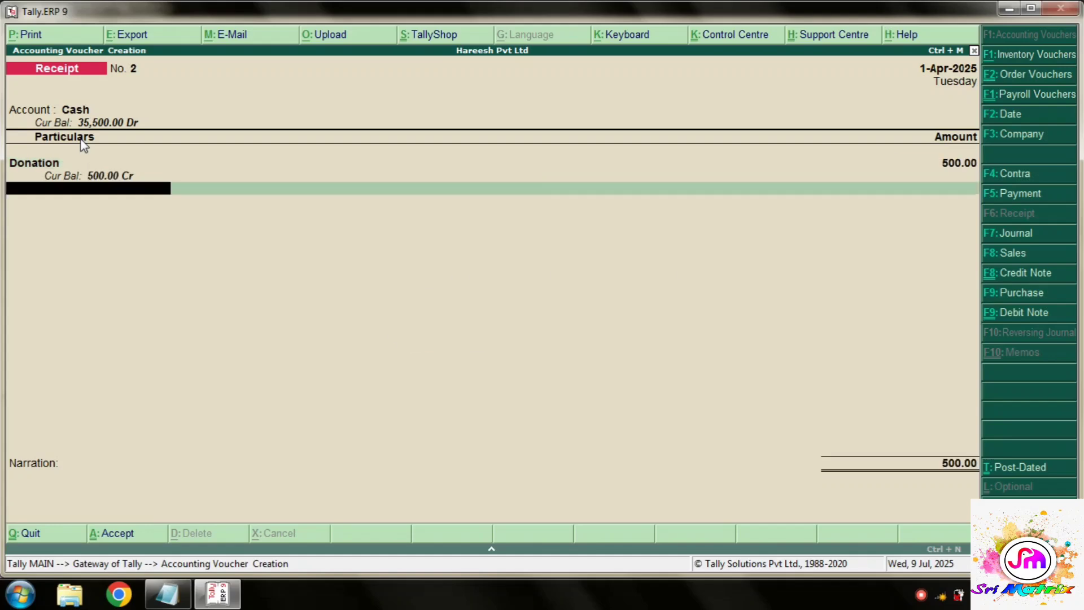
key(ctrl+a)
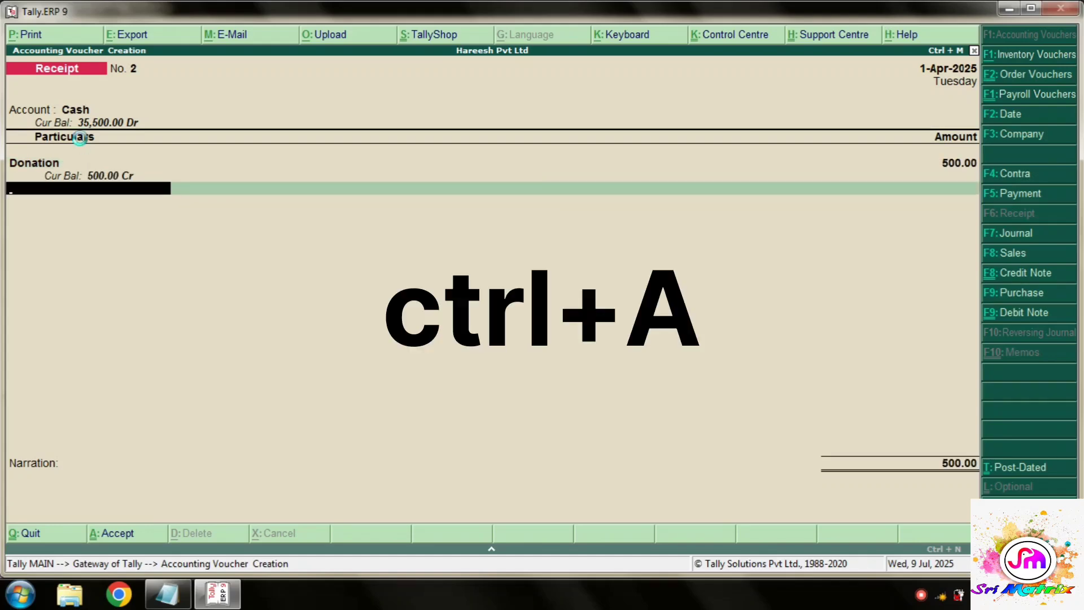
Check the sixth transaction and its voucher type in Notepad, then fill a Tally Payment voucher with Cash as the account and Scooter as the particular.
click(166, 592)
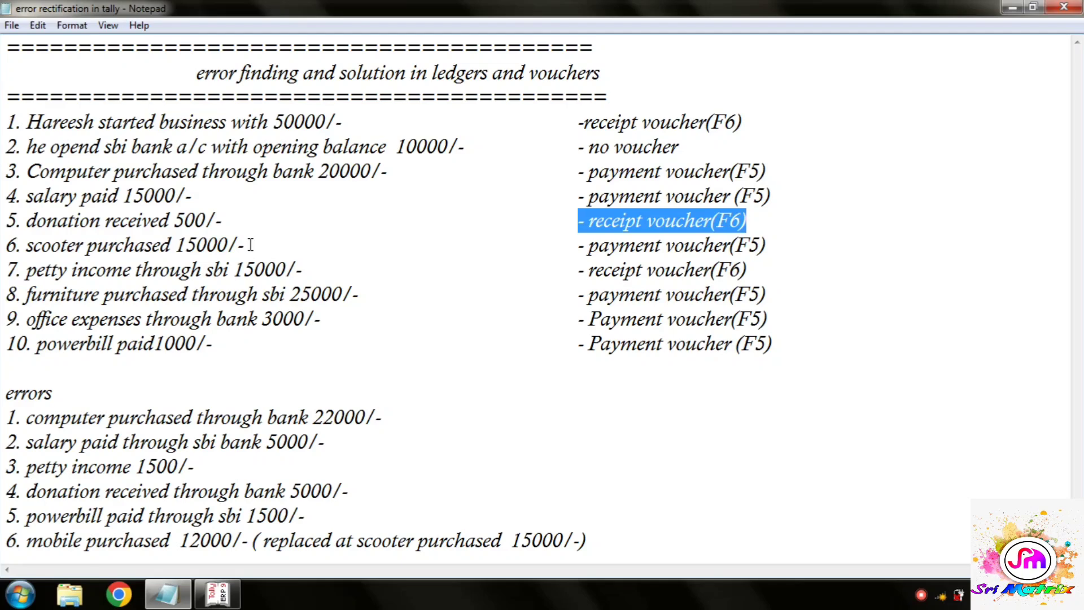
drag(251, 244, 34, 245)
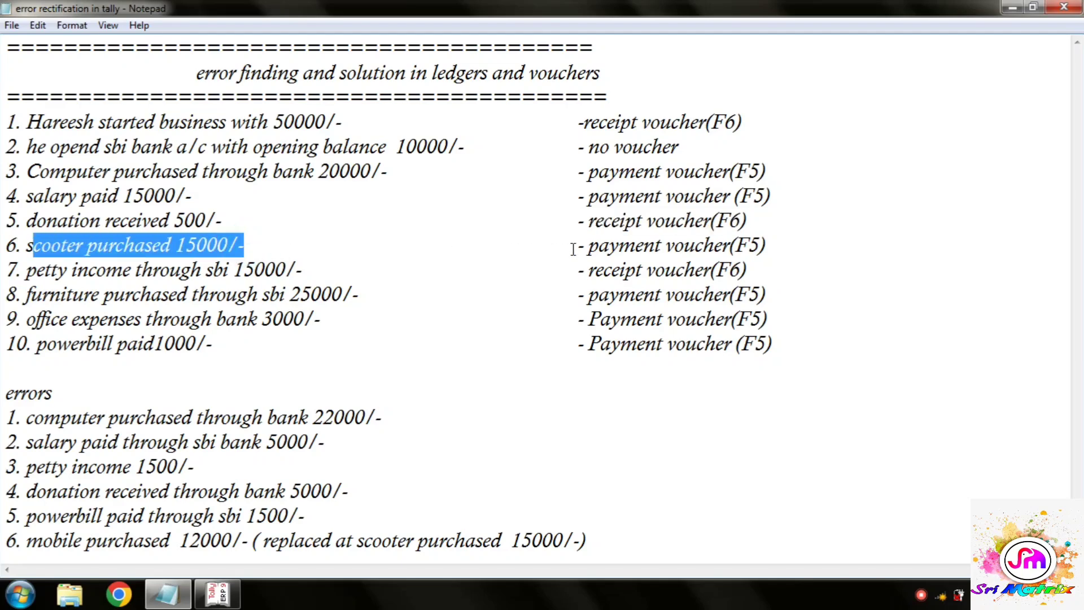
drag(576, 244, 802, 244)
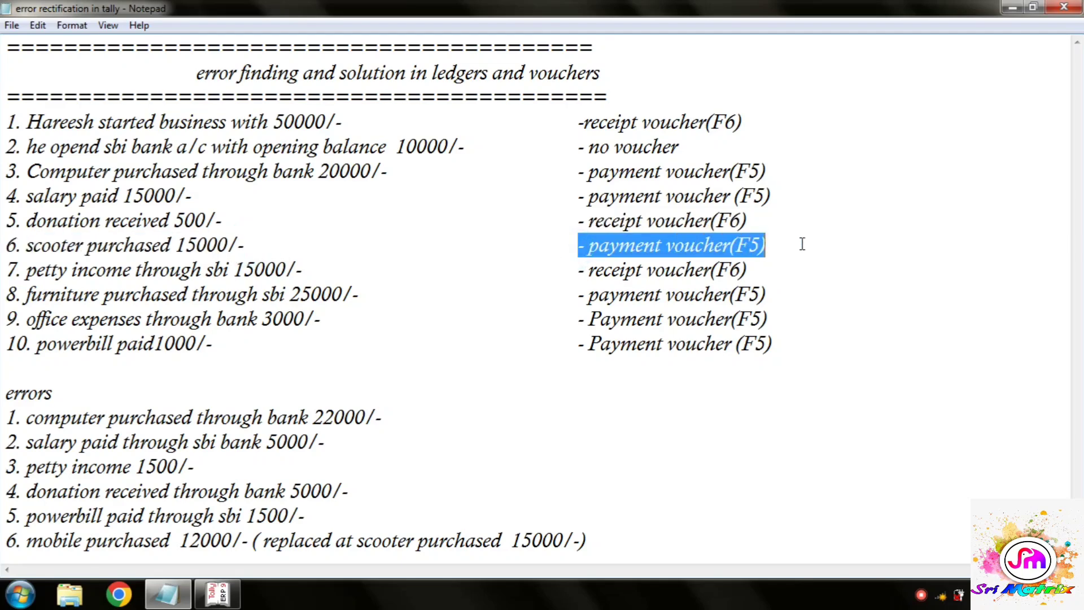
click(217, 592)
key(F5)
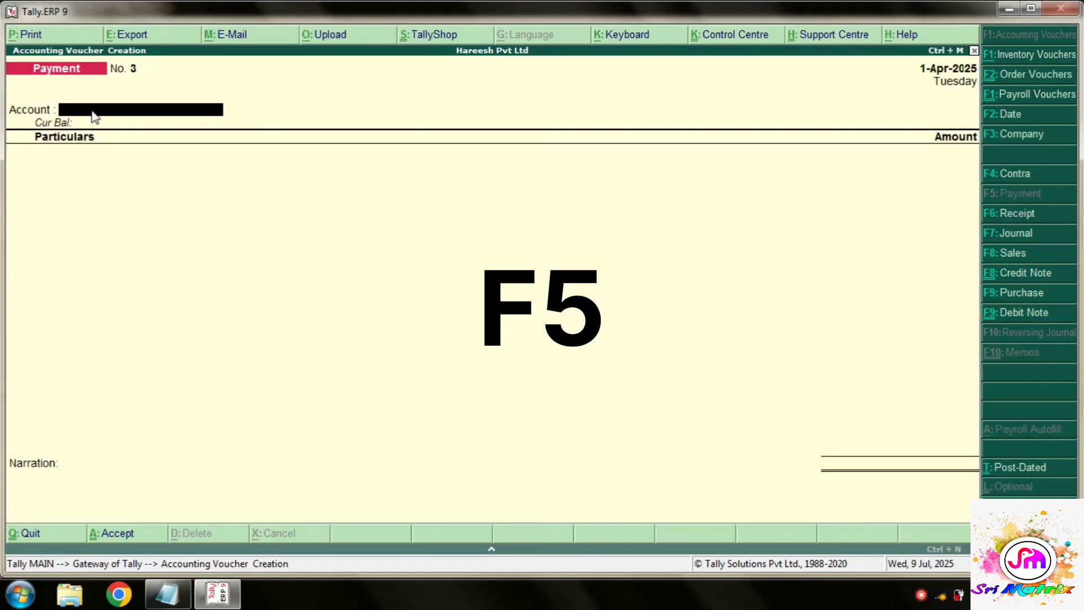
text(Cas)
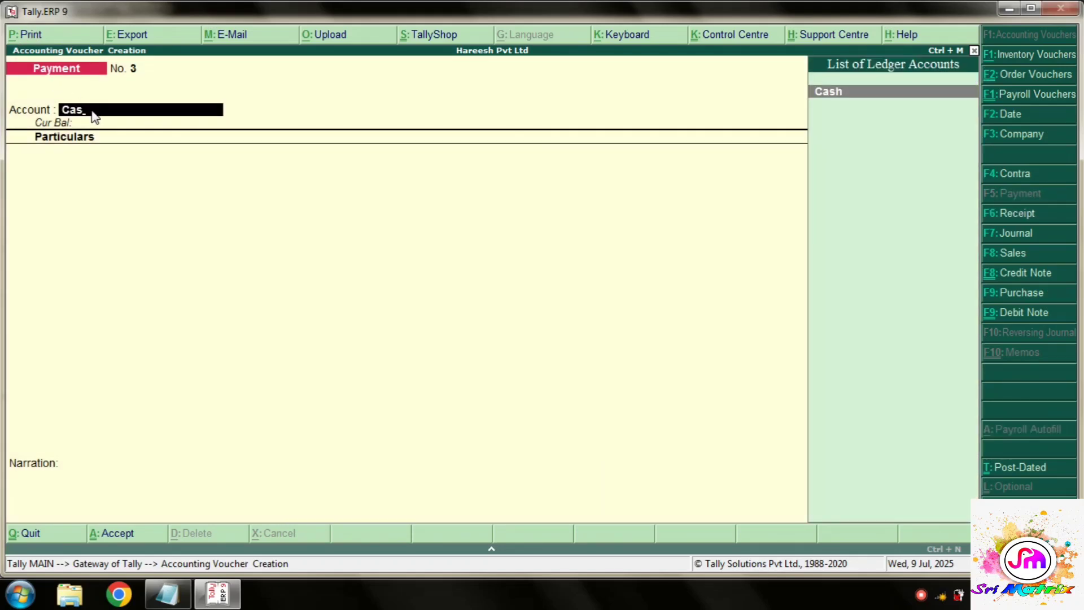
key(Return)
text(Sc)
key(Return)
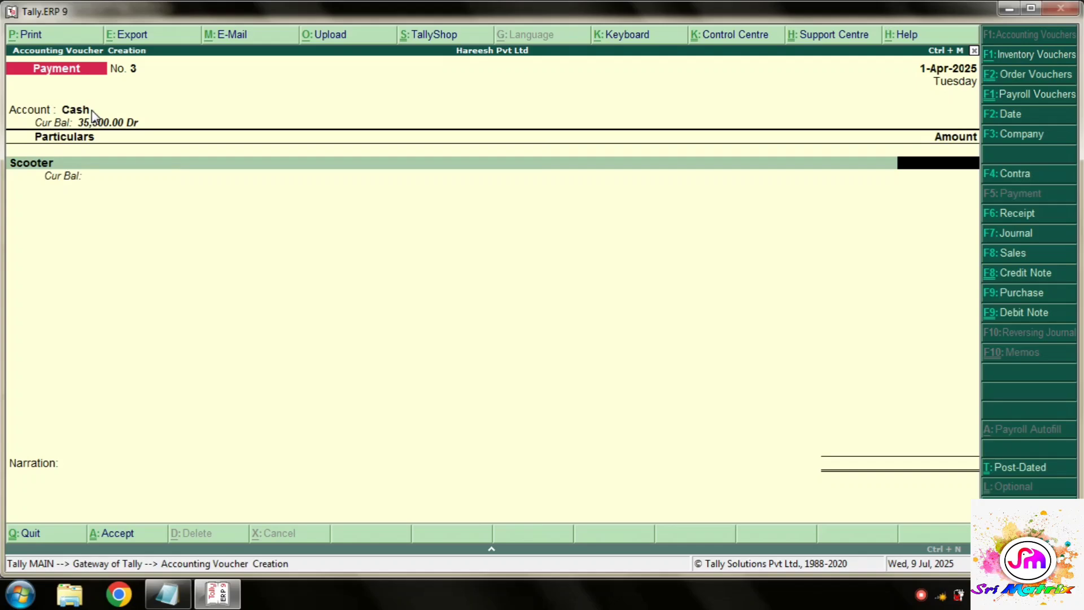
Check the scooter amount in Notepad, enter 15000 for Scooter in the Tally payment and save the voucher.
click(167, 594)
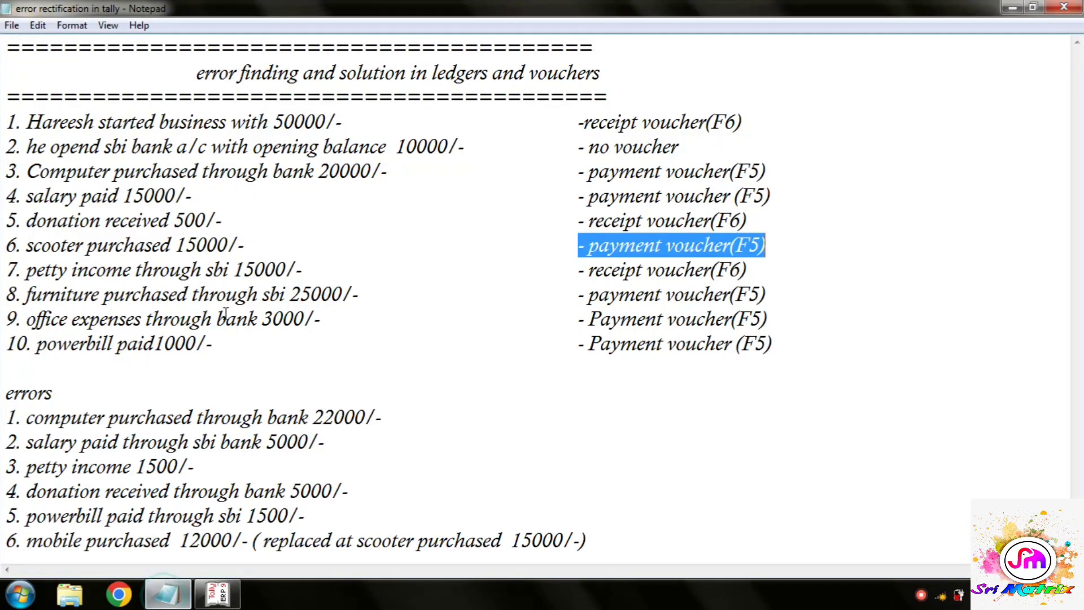
click(236, 269)
drag(244, 244, 186, 246)
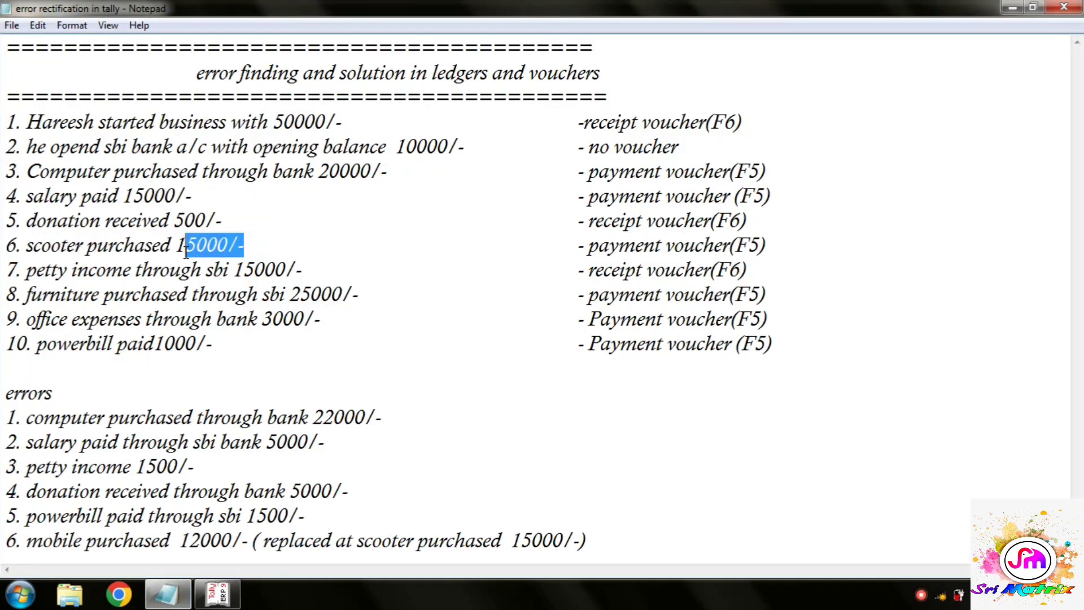
click(216, 600)
text(1)
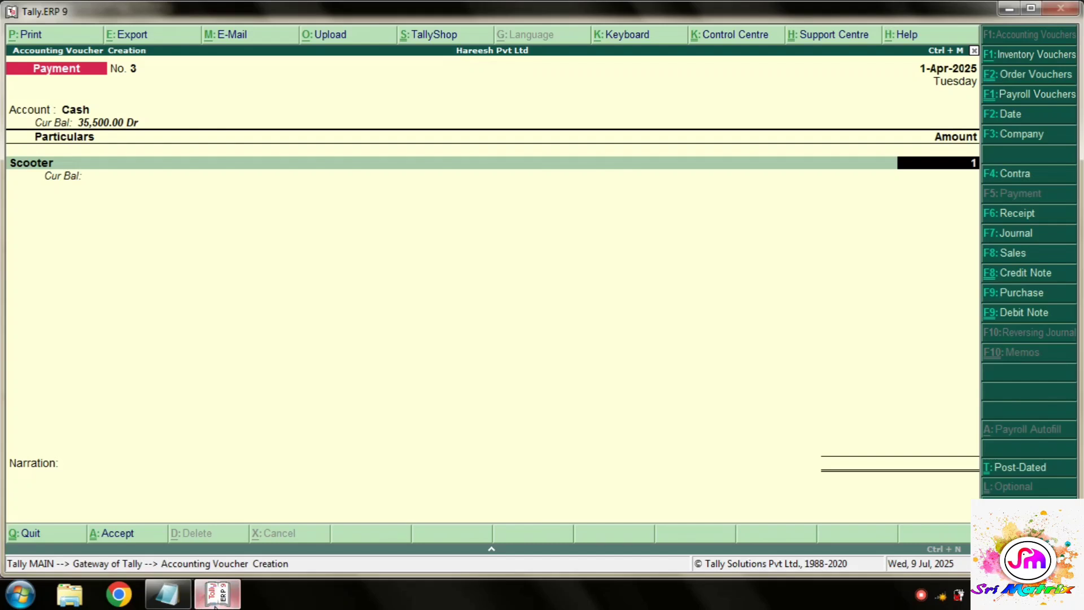
text(5000)
key(Return)
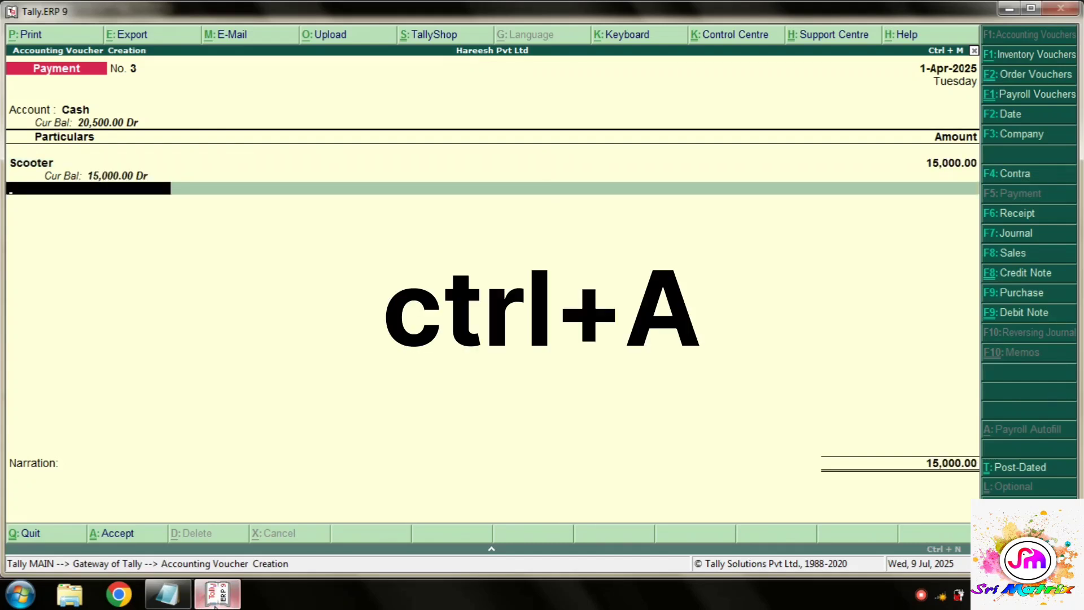
key(ctrl+a)
Check the seventh transaction in Notepad, then start a Receipt voucher in Tally with Sbi Bank as the account.
click(169, 592)
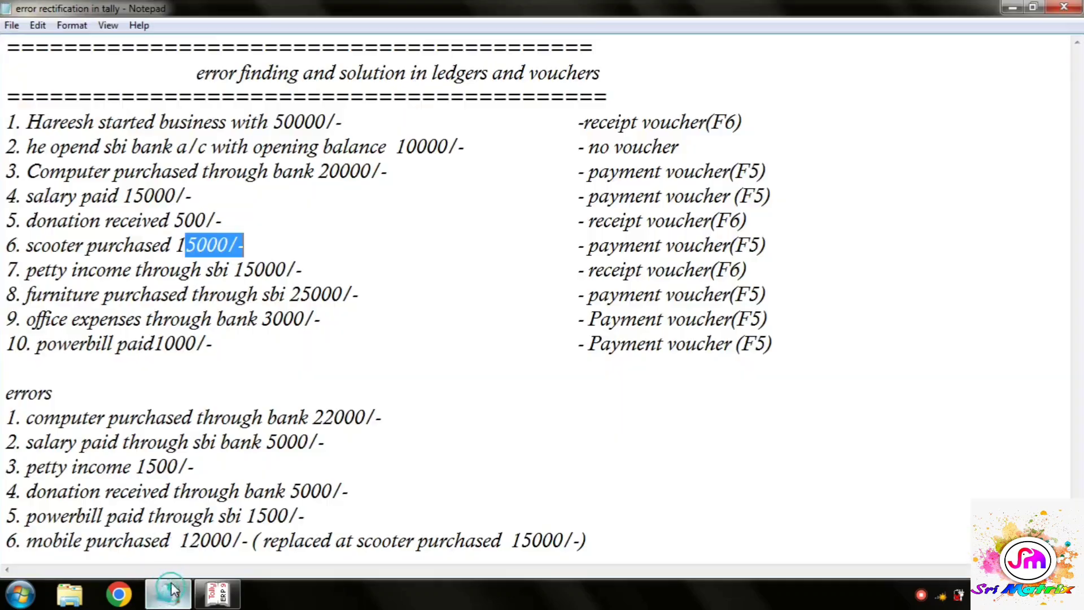
click(129, 268)
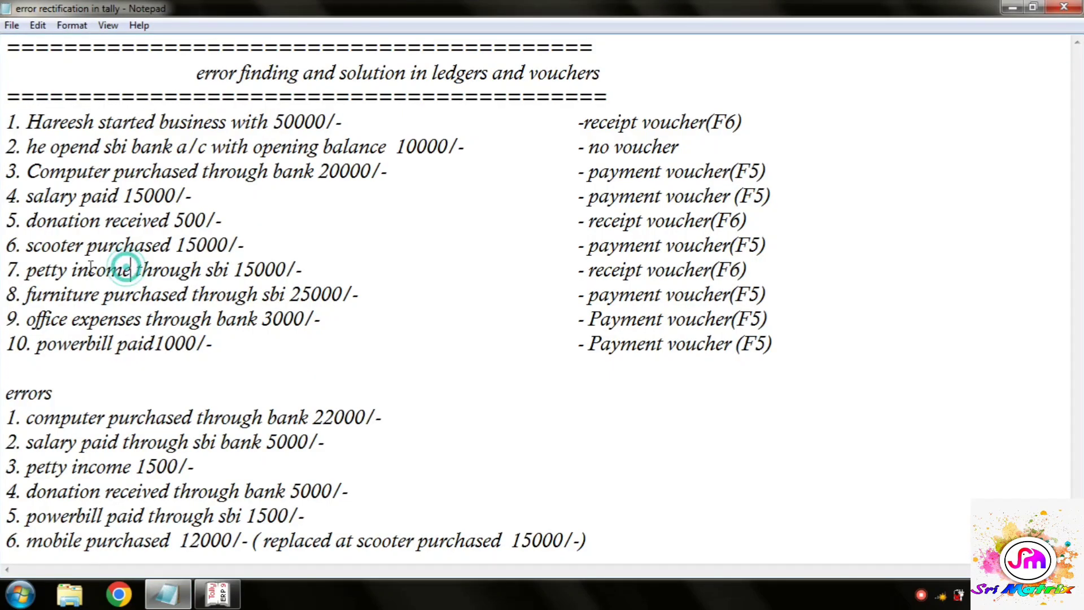
shift+click(26, 270)
drag(136, 269, 303, 274)
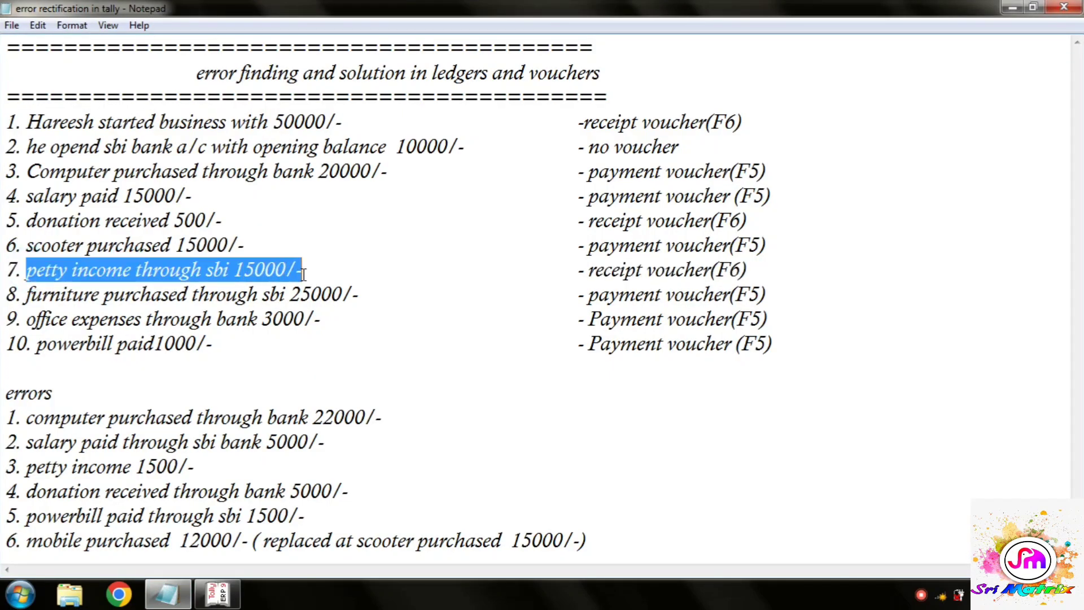
click(217, 593)
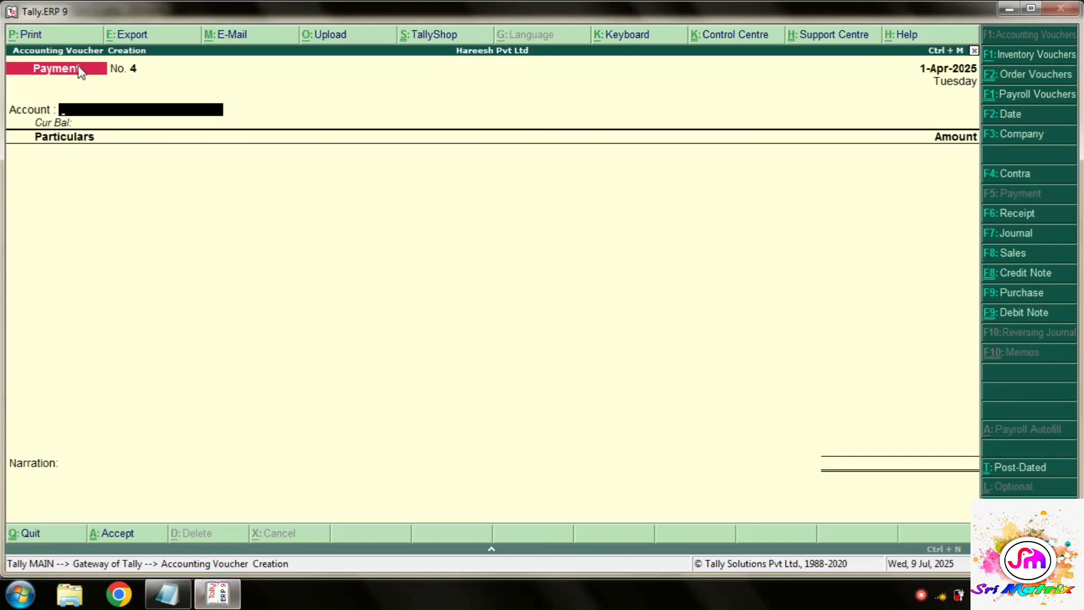
key(F6)
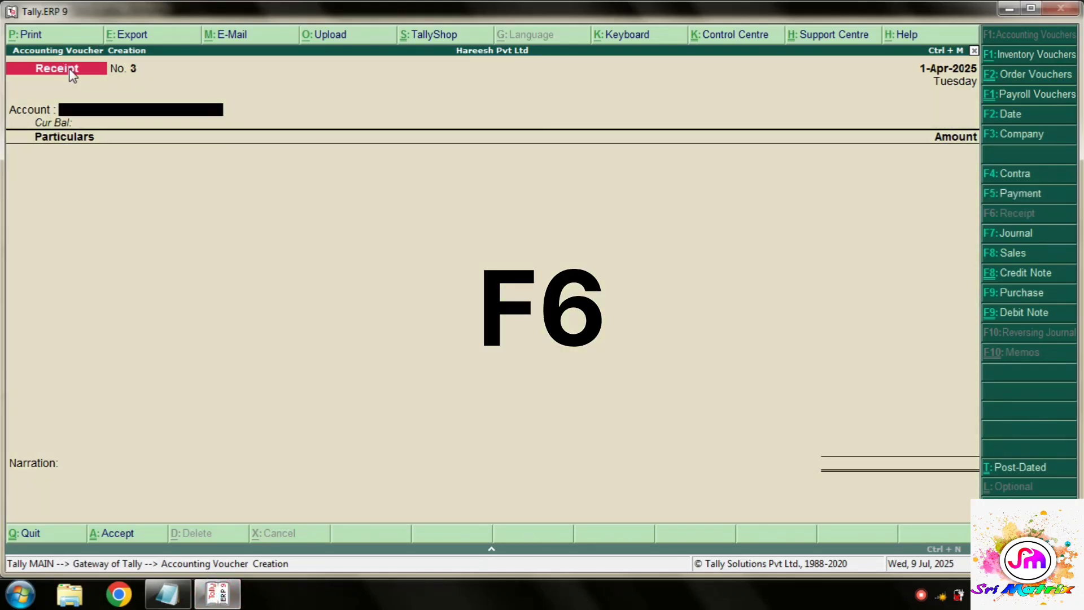
text(Sb)
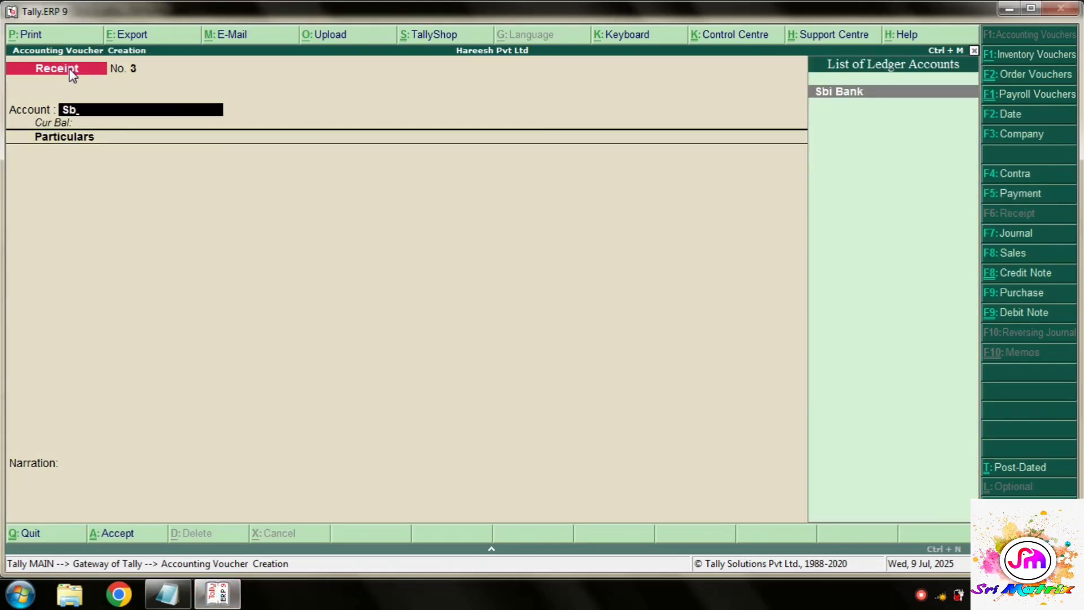
key(Return)
Add Petty Income as the particular with an amount of 15000 and save the receipt voucher.
text(Pet)
key(Return)
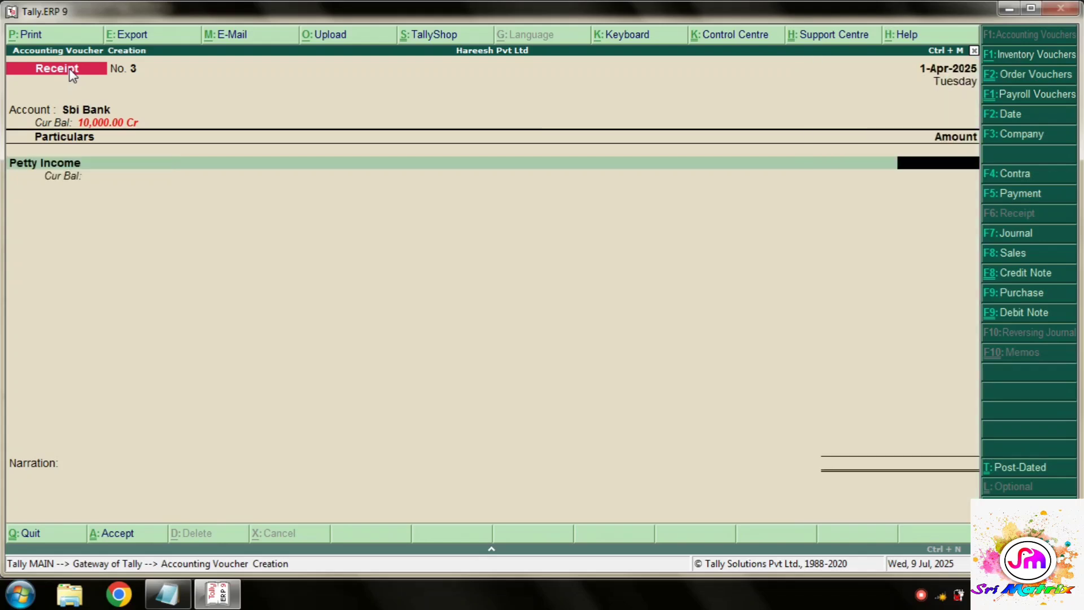
text(15000)
key(Return)
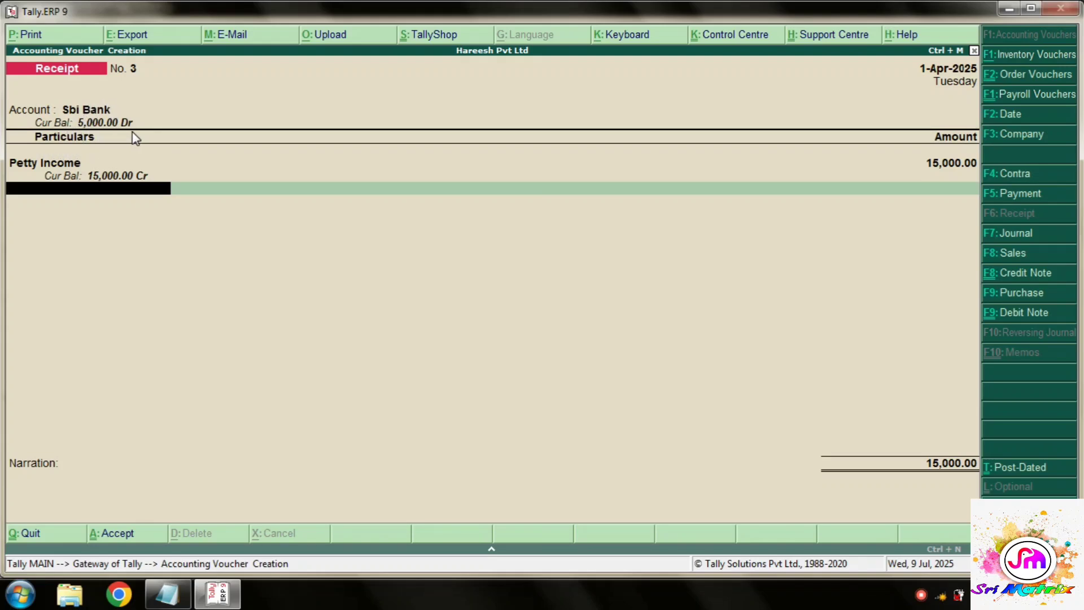
key(ctrl+a)
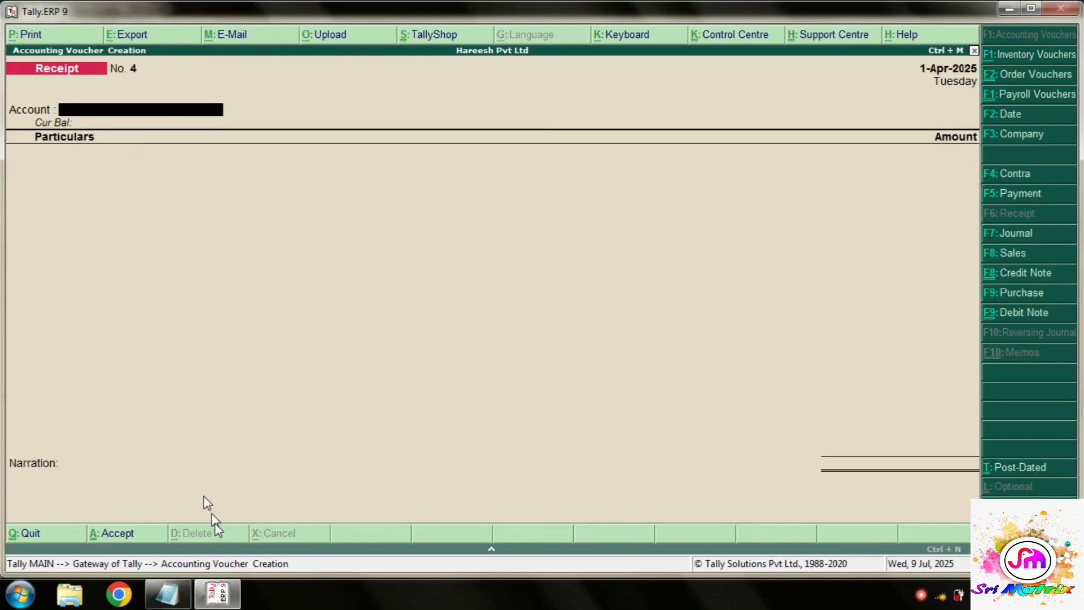
Check the eighth transaction in Notepad, then start a Payment voucher in Tally with Sbi Bank as the account.
click(170, 594)
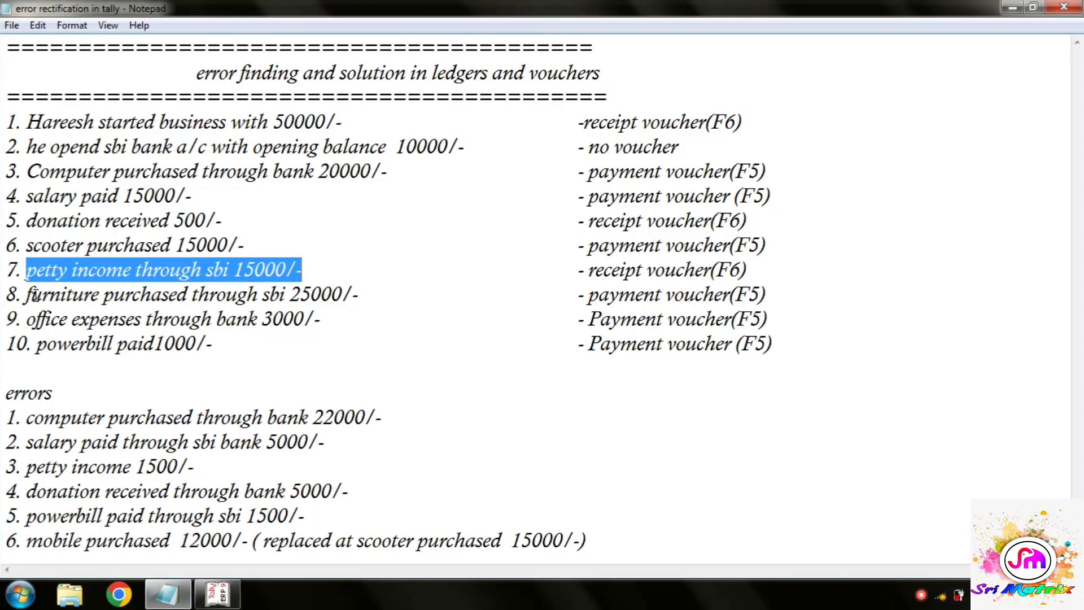
drag(34, 295, 365, 294)
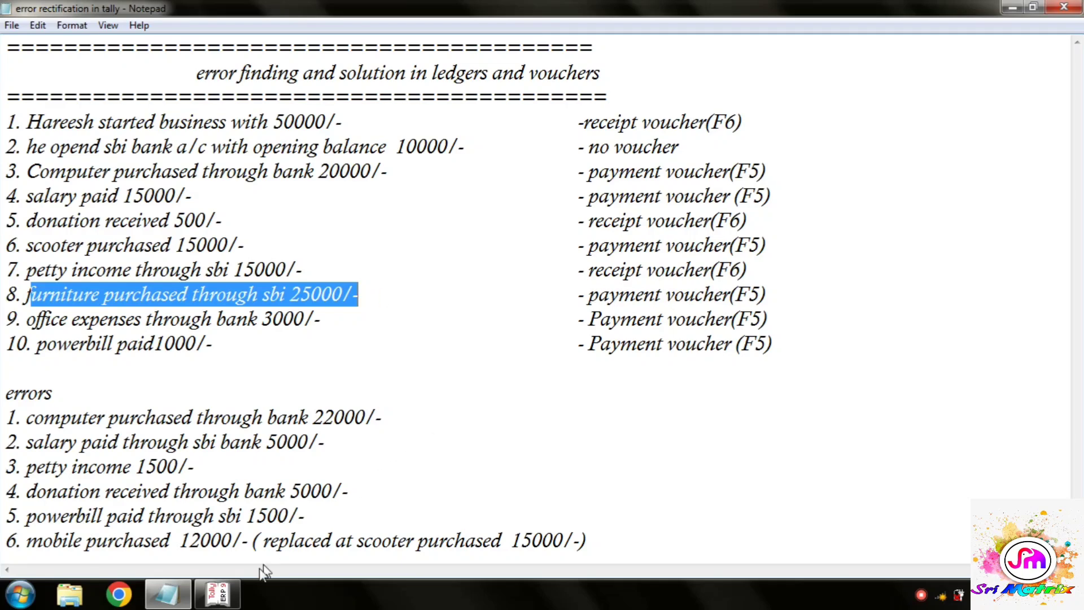
click(231, 602)
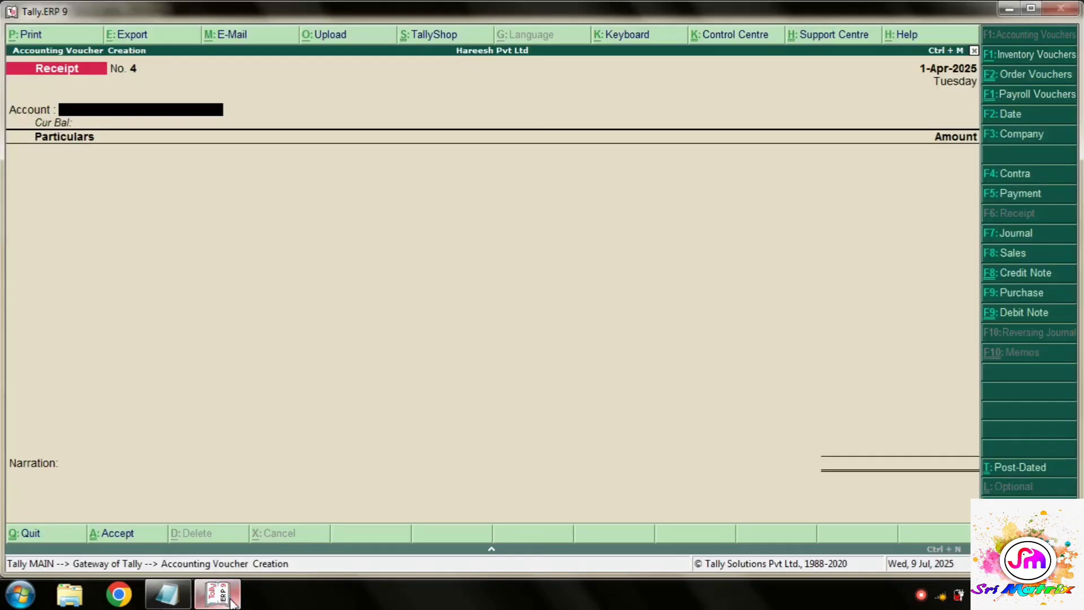
key(F5)
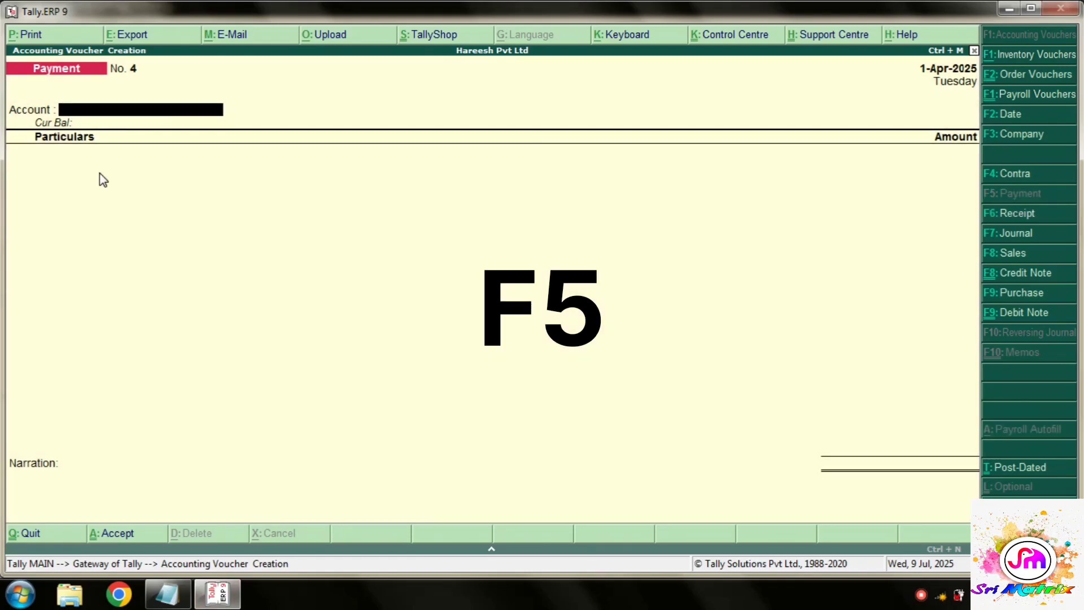
text(Sbi)
key(Return)
text(C)
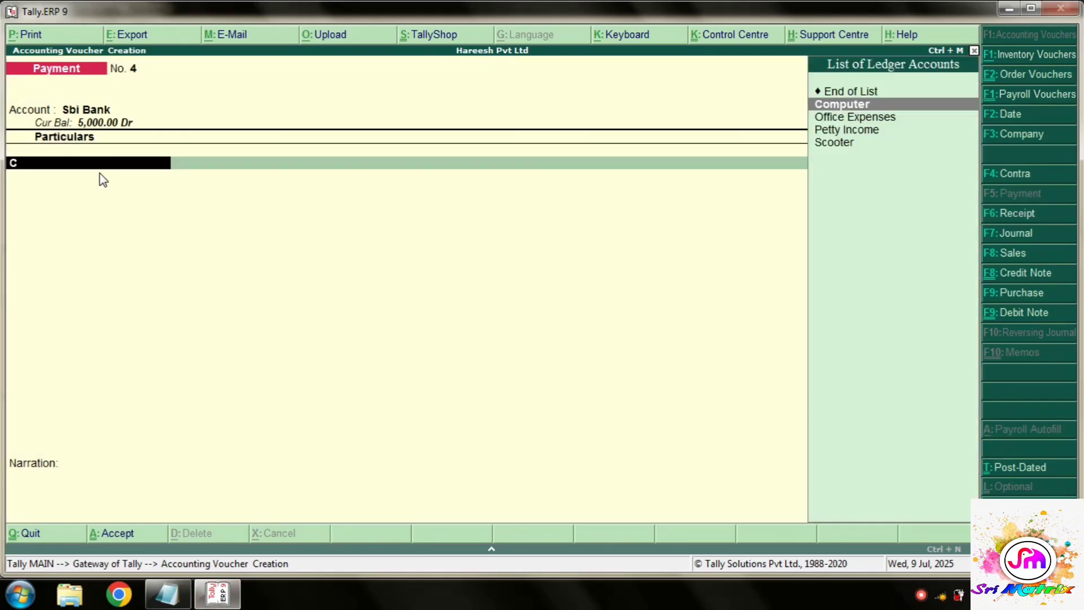
text(ompu)
key(Return)
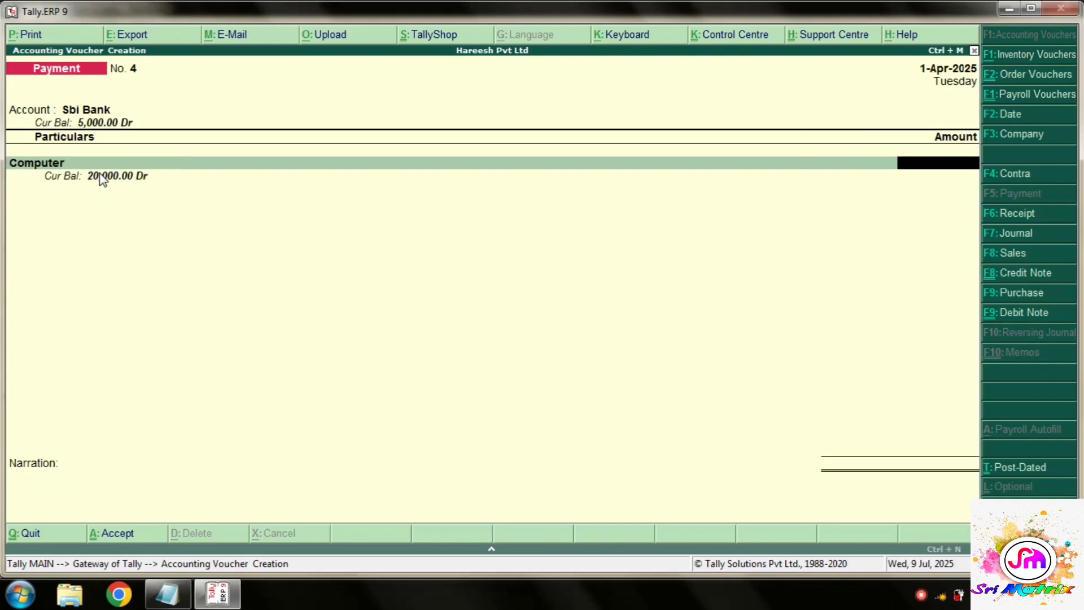
click(167, 592)
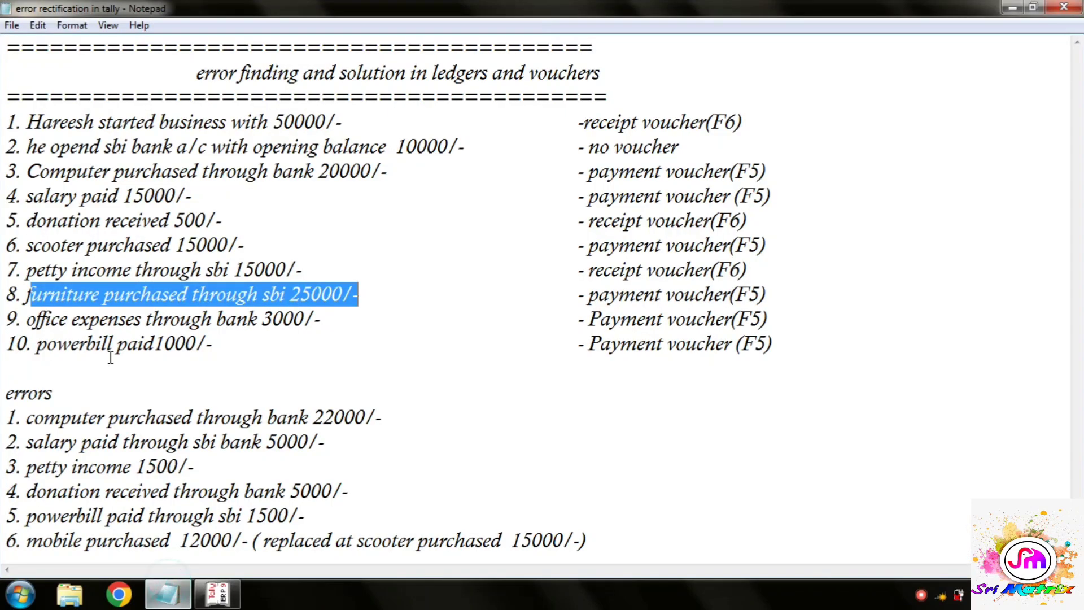
click(216, 594)
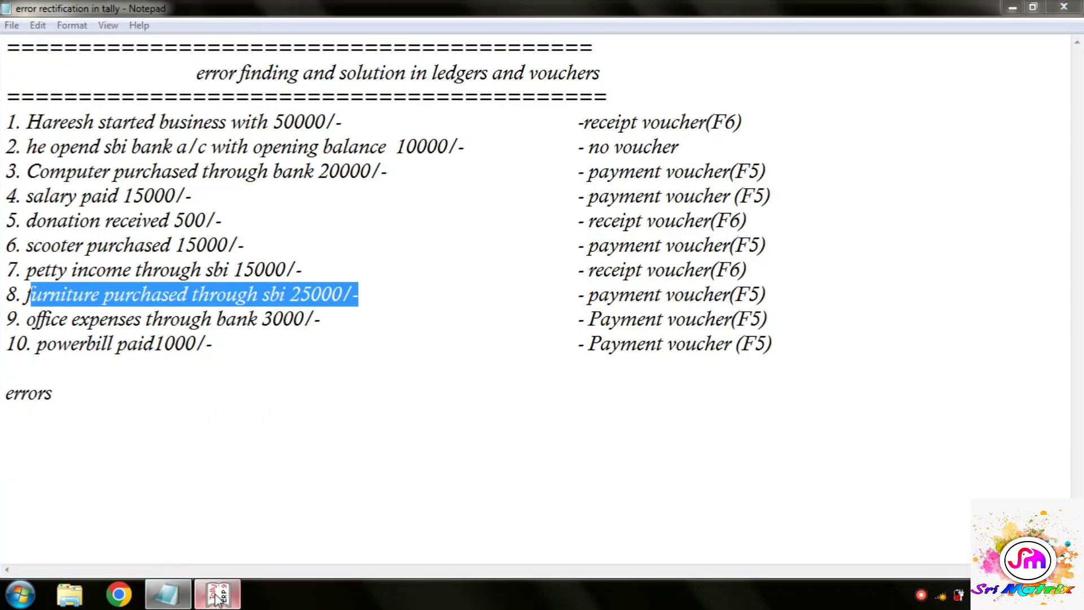
key(BackSpace)
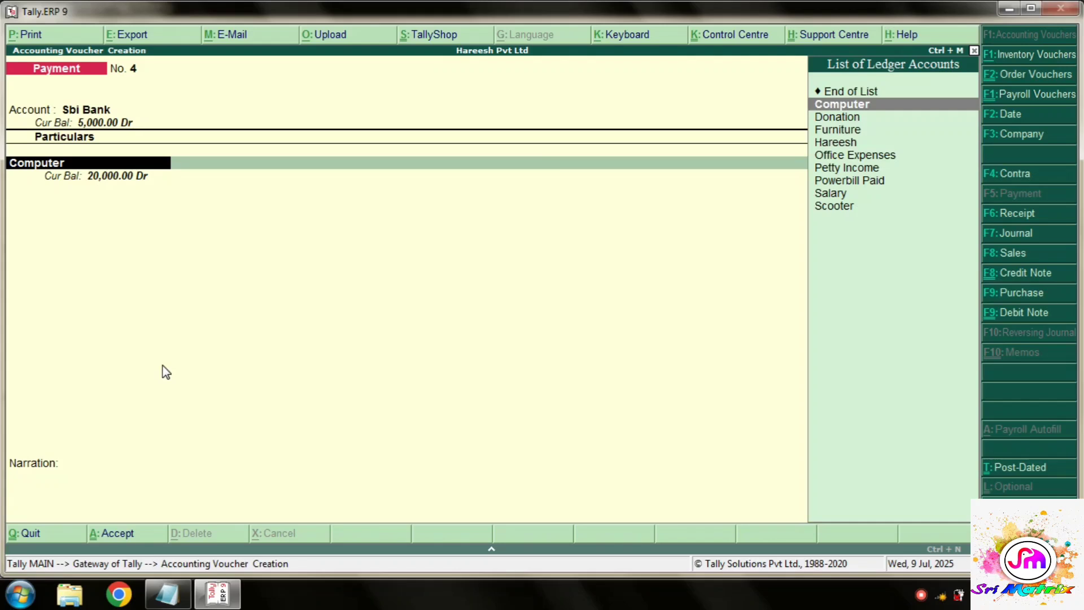
Set Furniture as the particular with an amount of 25000 and save the payment voucher.
text(Furni)
key(Return)
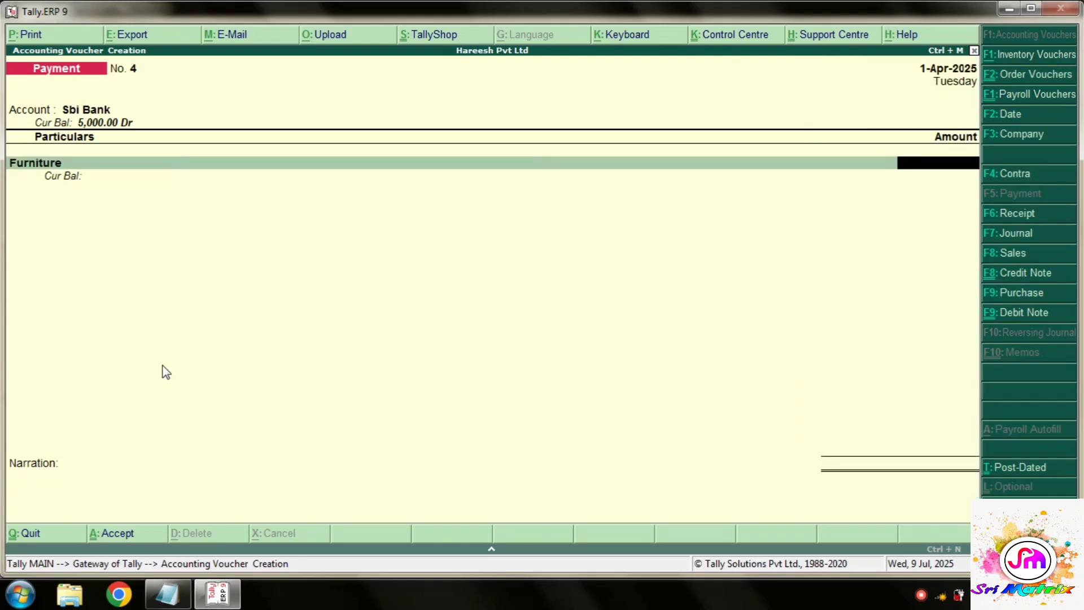
text(25000)
key(Return)
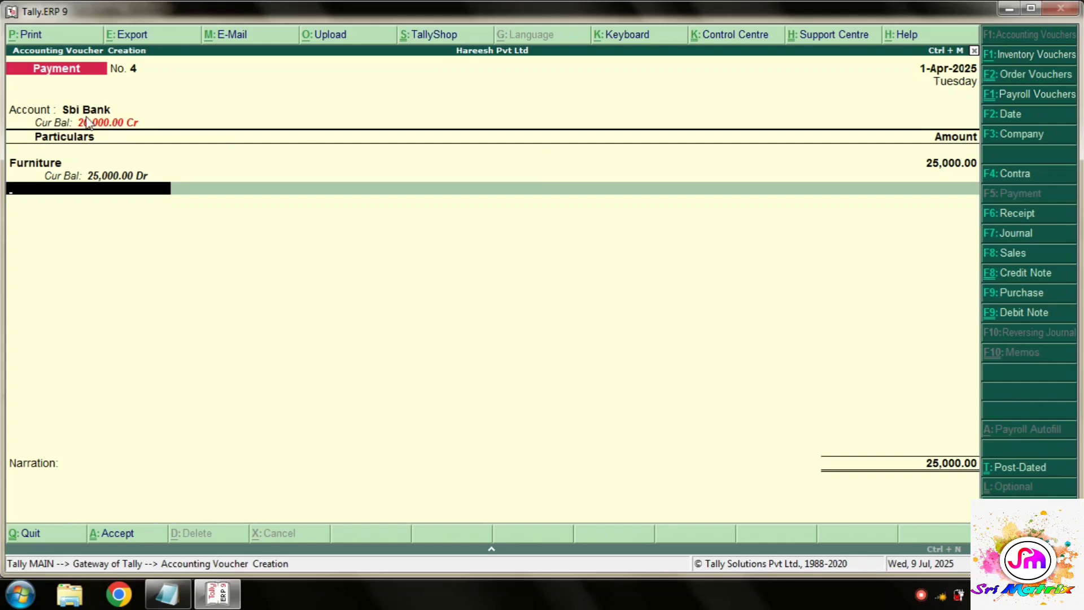
key(ctrl+a)
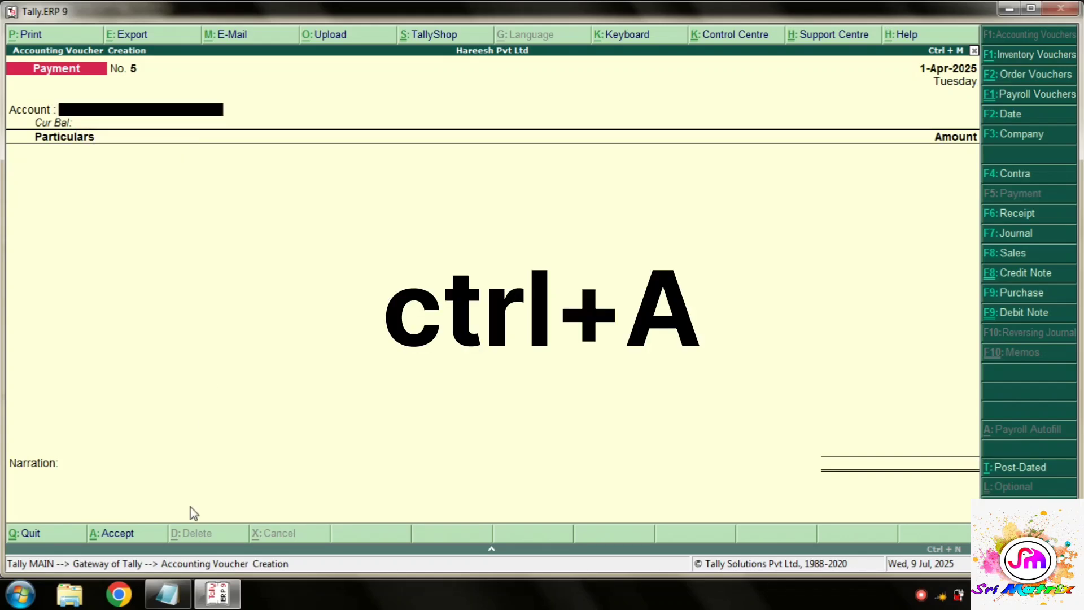
Check the ninth transaction in Notepad, then set Sbi Bank as the account of the new Payment voucher in Tally.
click(167, 592)
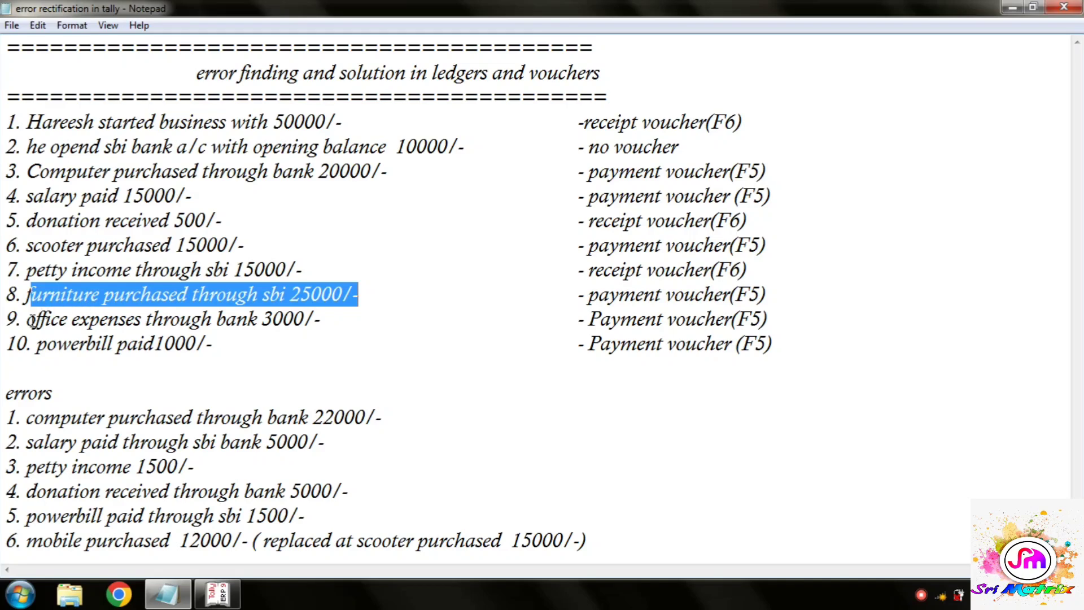
drag(27, 319, 325, 324)
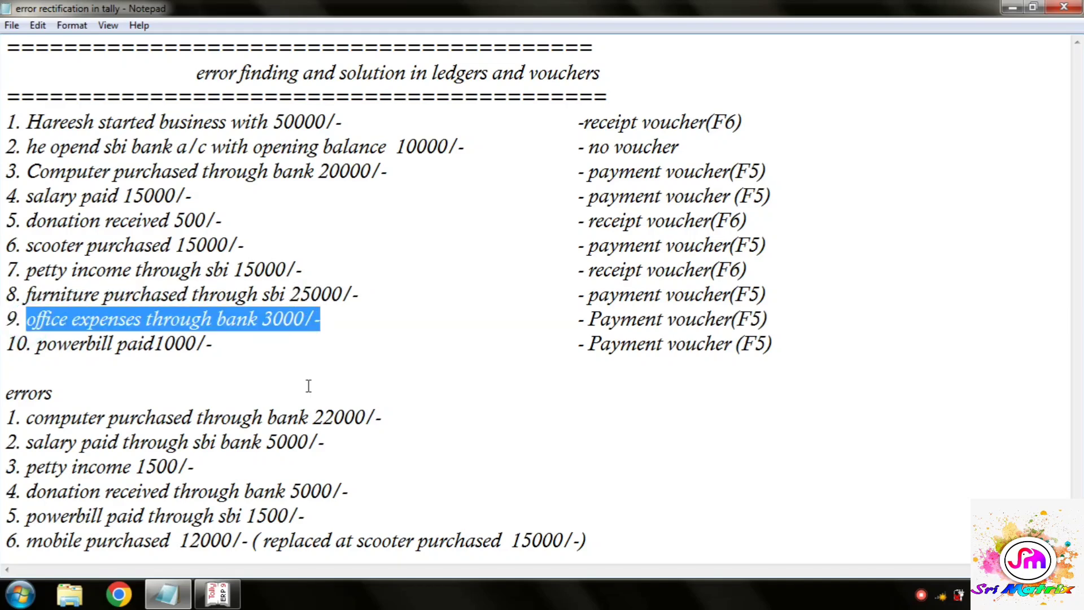
click(218, 592)
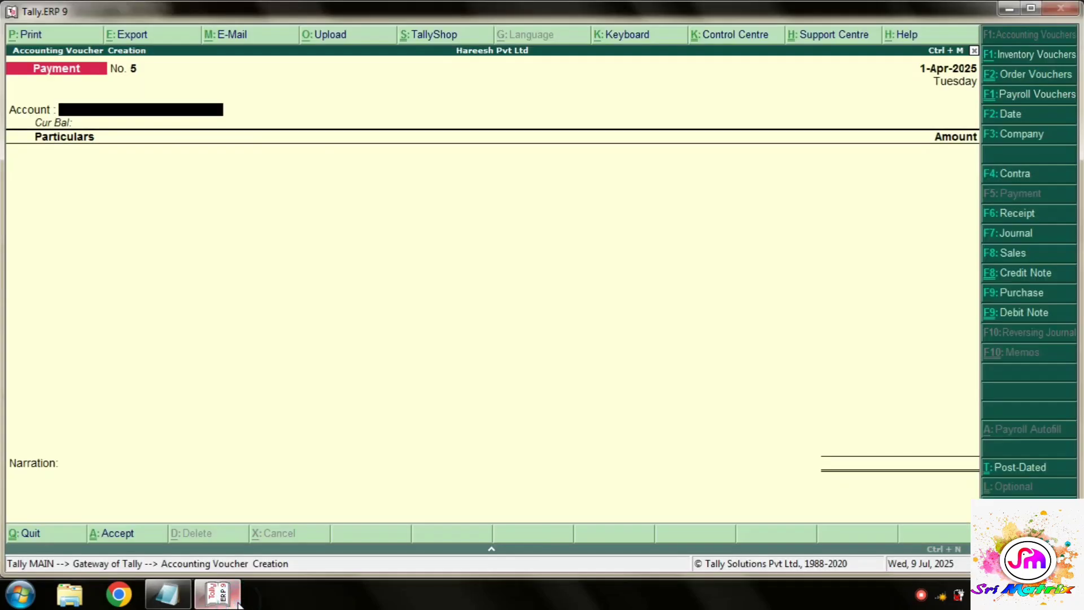
text(s)
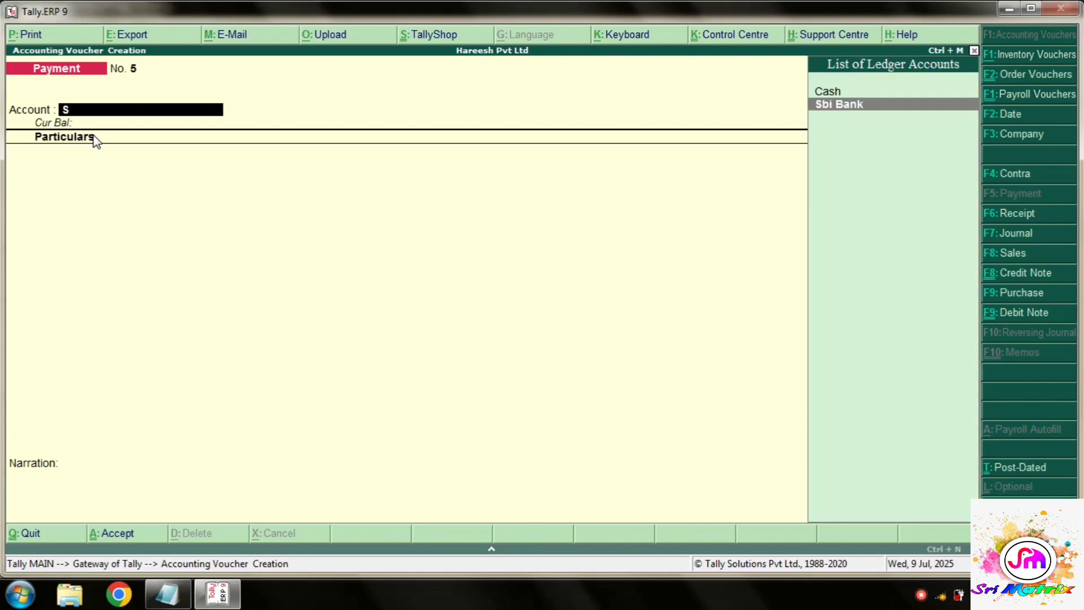
key(Return)
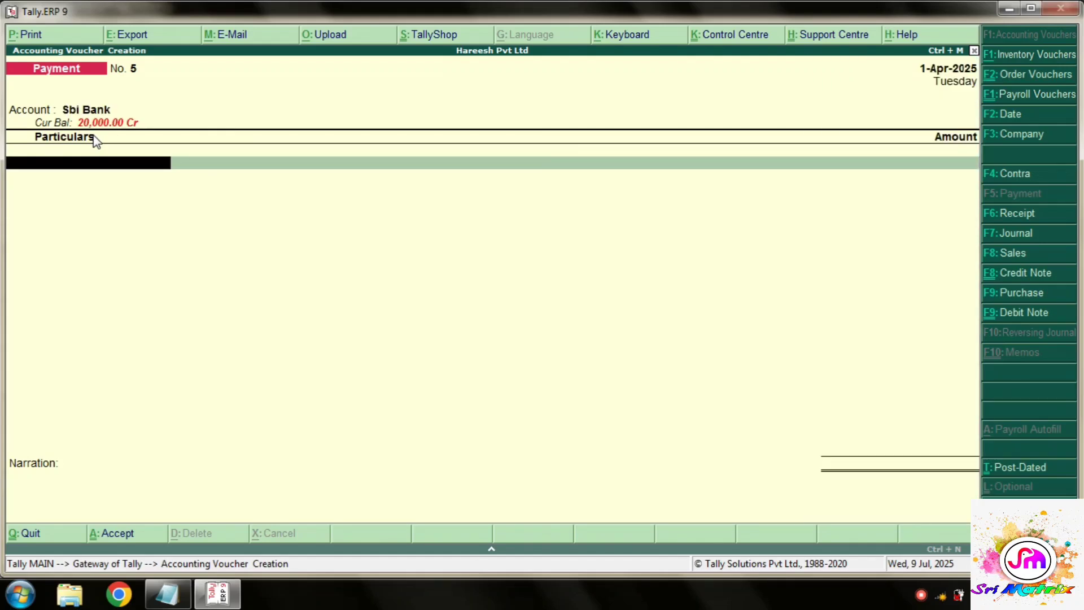
Set Office Expenses as the particular, check its amount in Notepad, enter 3000 and save the payment voucher in Tally.
text(of)
key(Return)
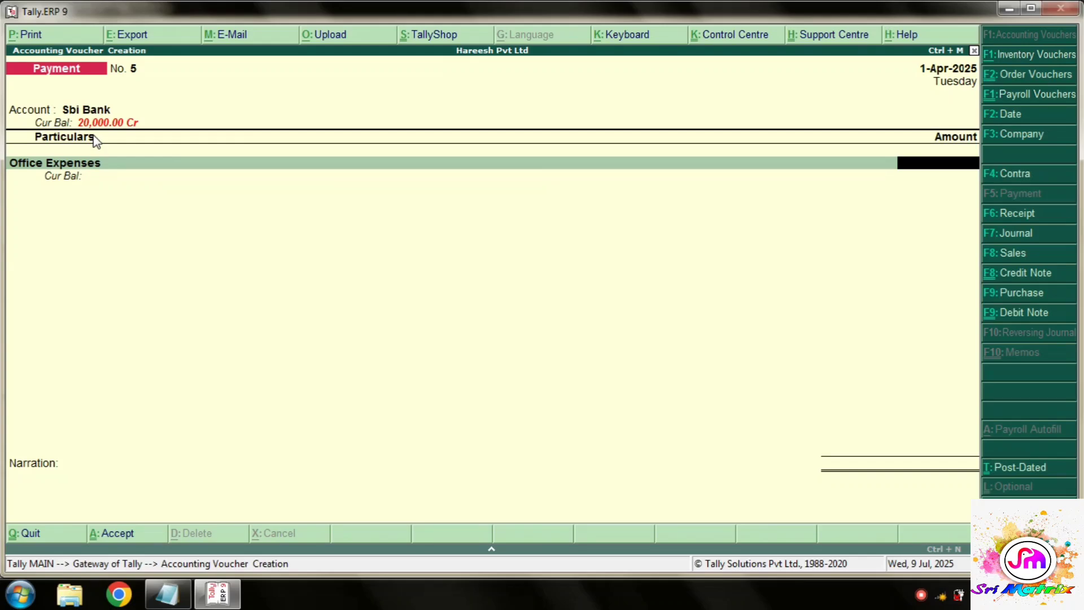
click(167, 593)
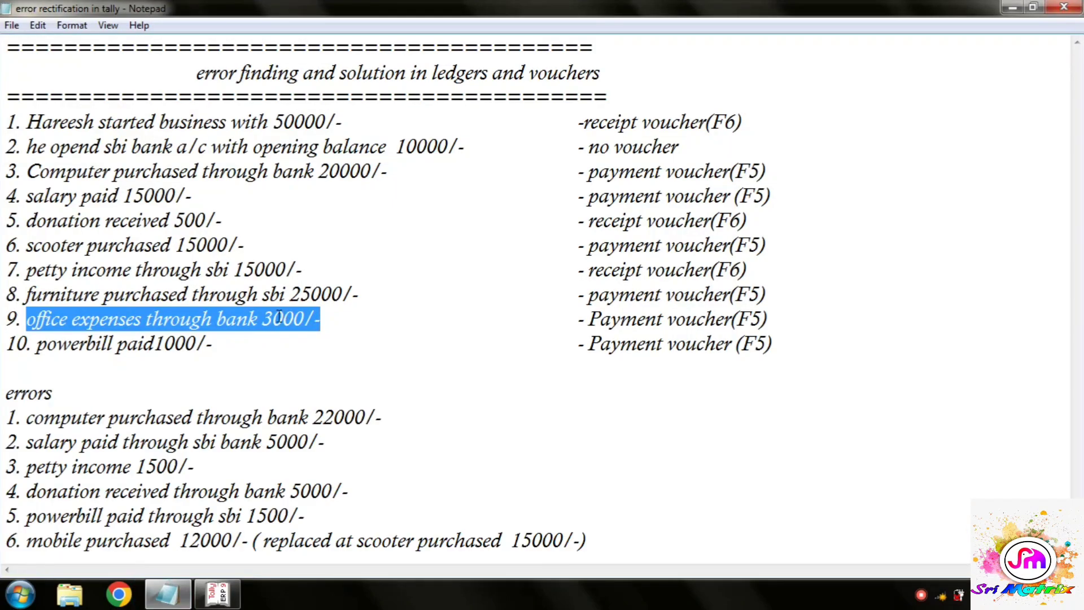
click(213, 598)
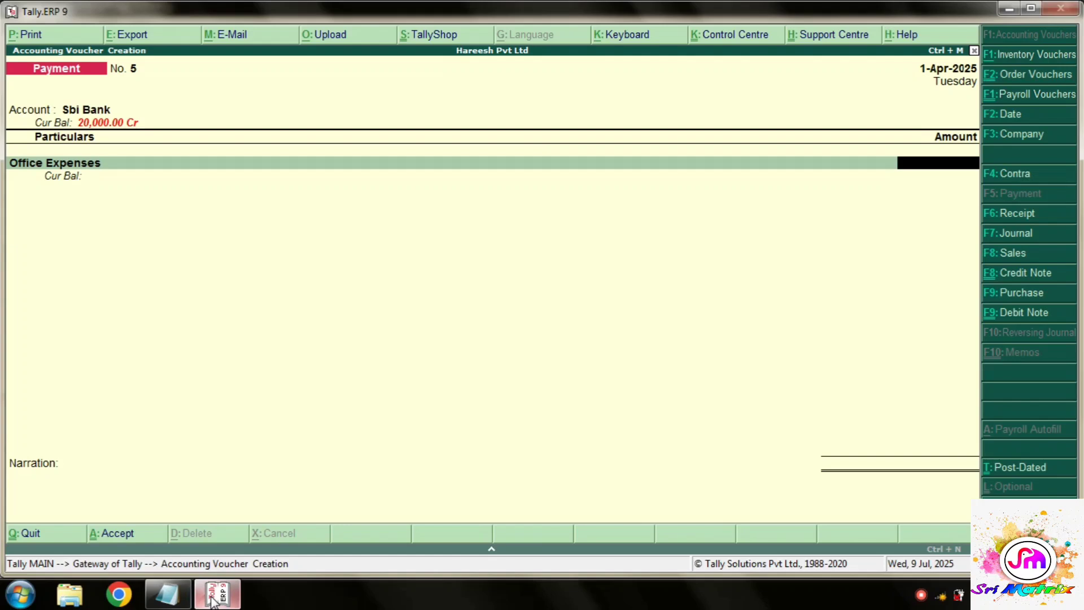
text(3000)
key(Return)
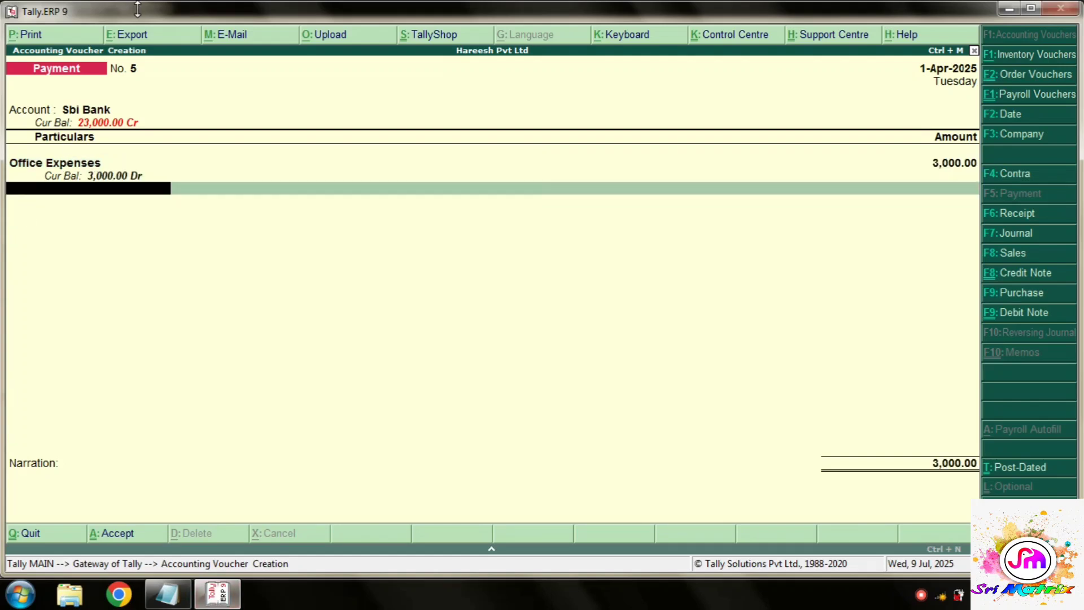
key(ctrl+a)
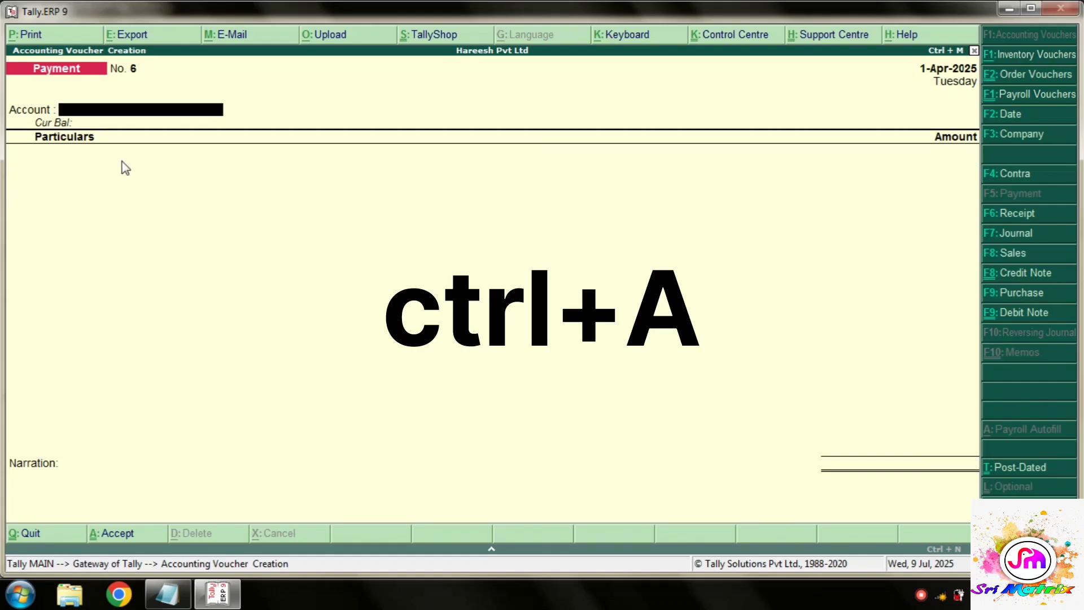
Check the tenth transaction in Notepad, then set Cash as the account of the new Payment voucher in Tally.
click(168, 593)
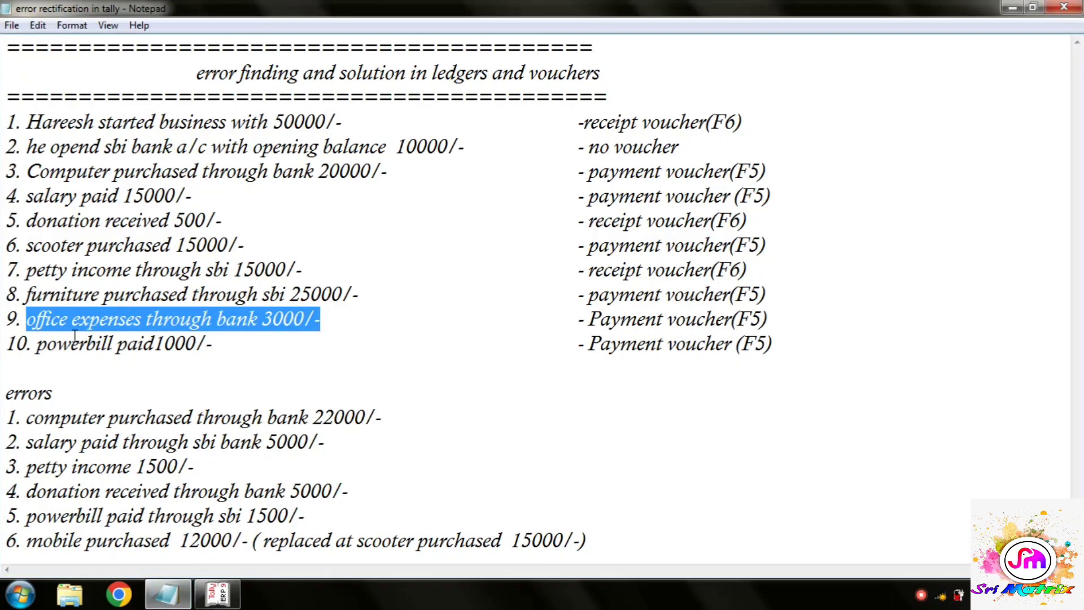
drag(32, 344, 215, 345)
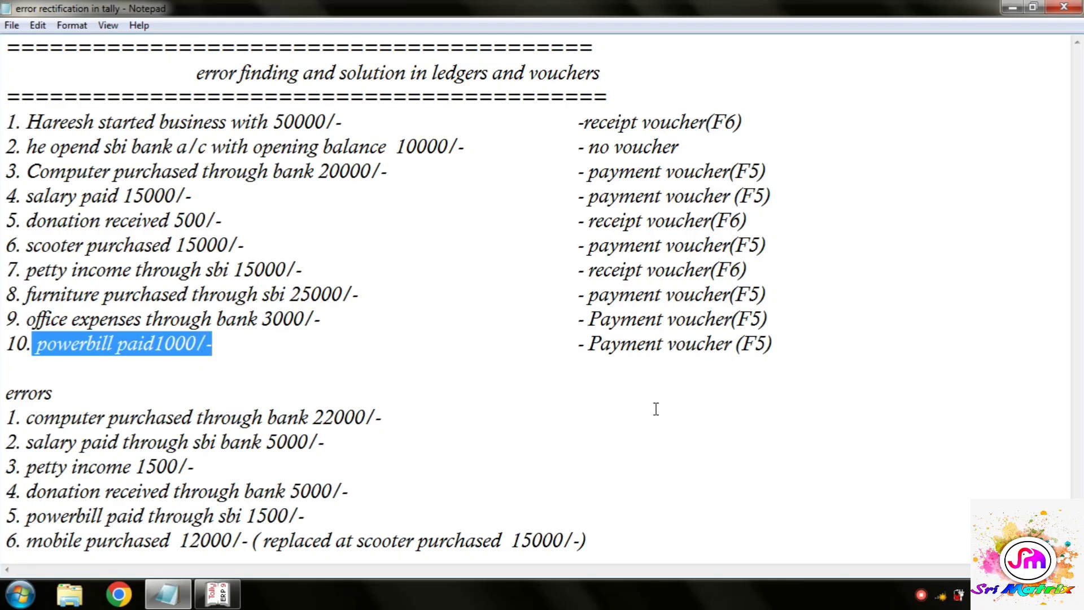
click(218, 593)
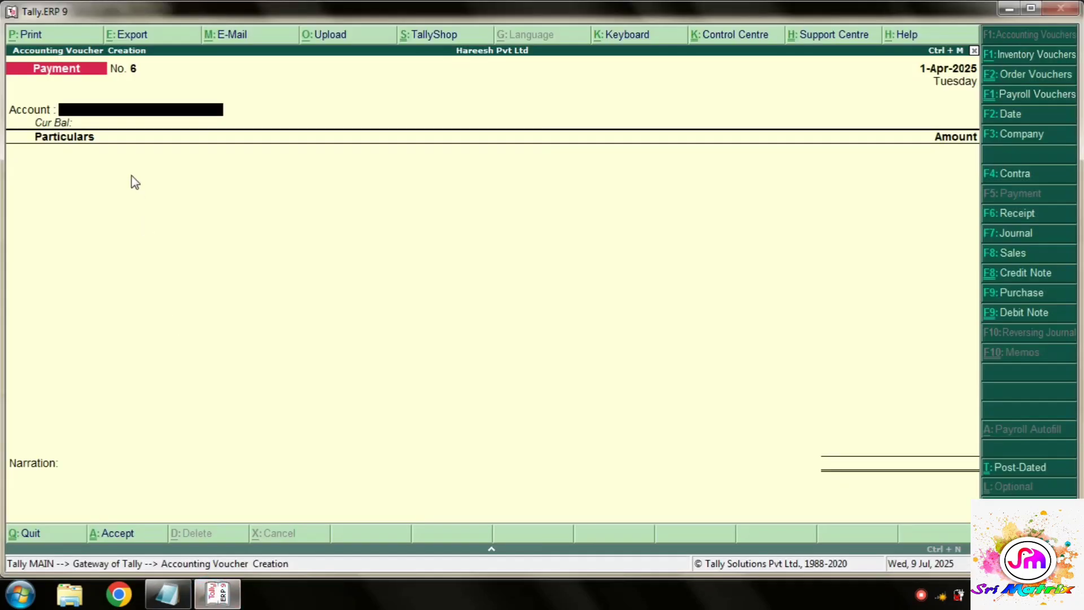
text(Ca)
key(Return)
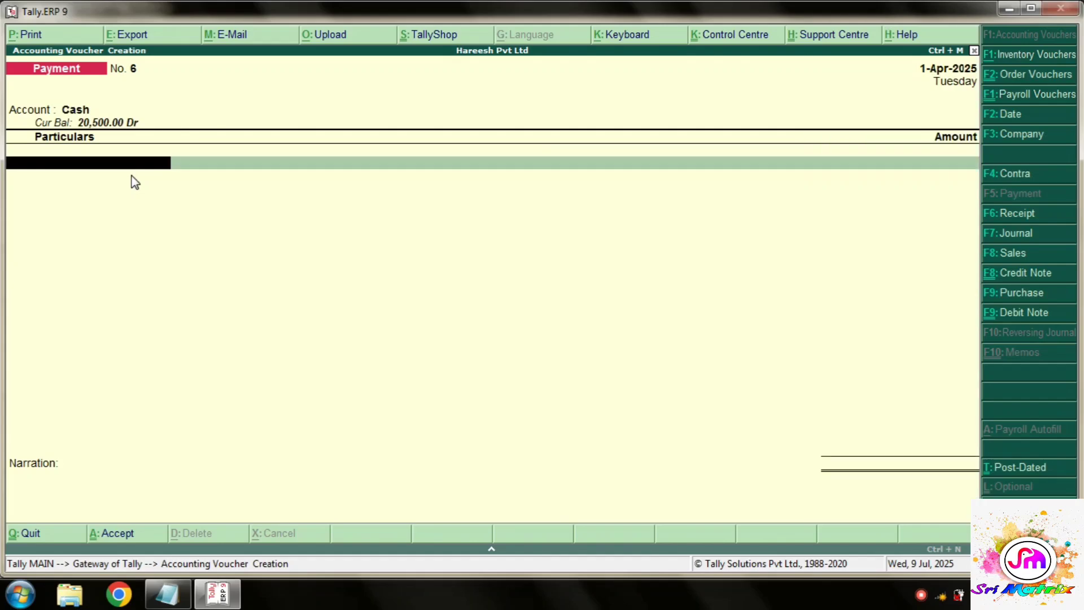
Set Powerbill Paid as the particular, check its amount in Notepad, enter 1000 and save the payment voucher in Tally.
text(p)
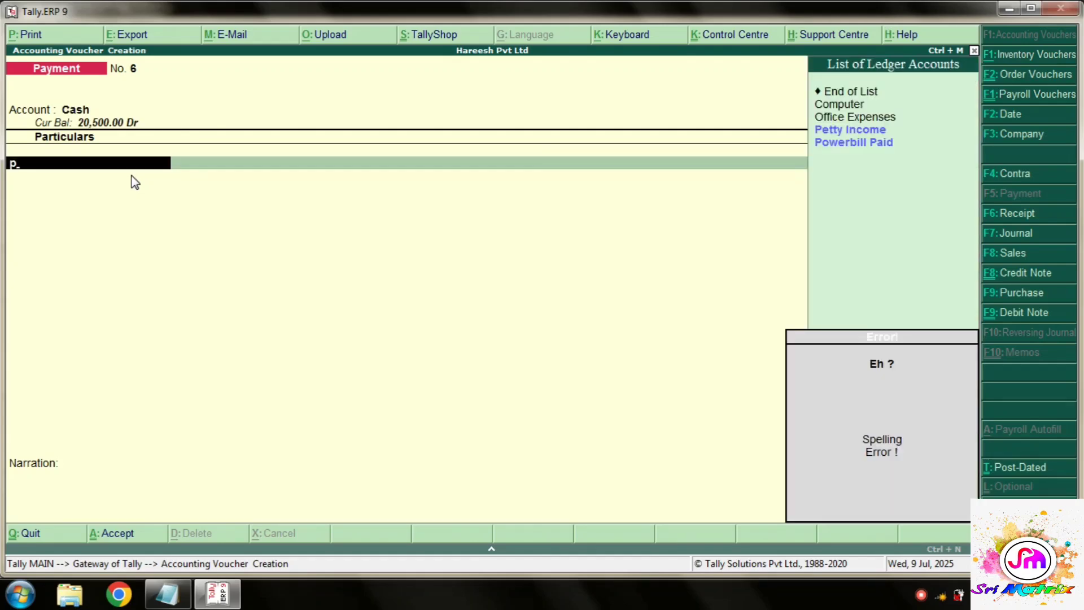
text(o)
key(Return)
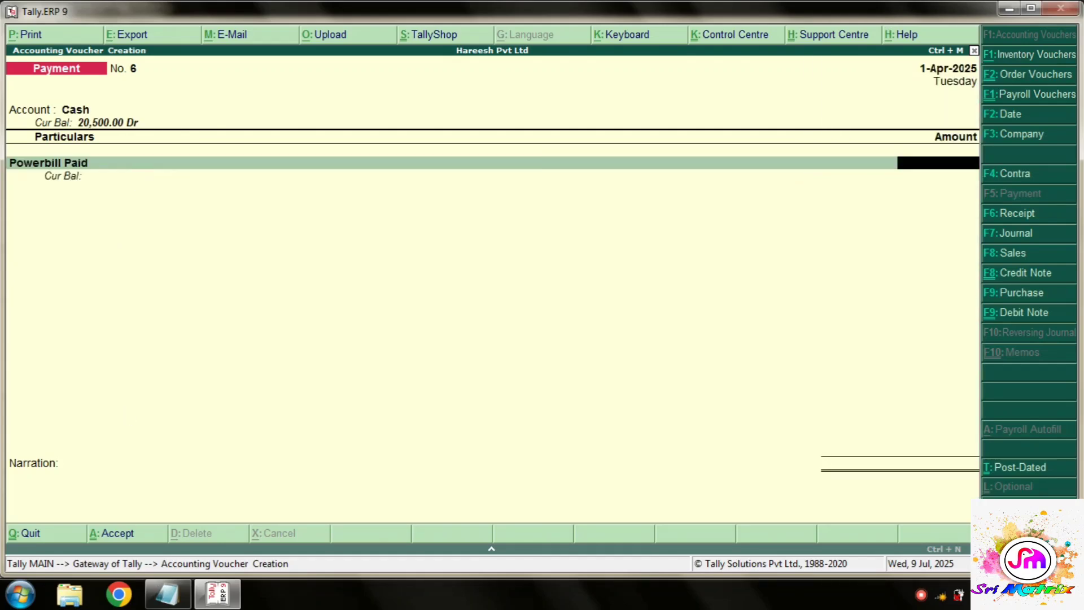
click(168, 596)
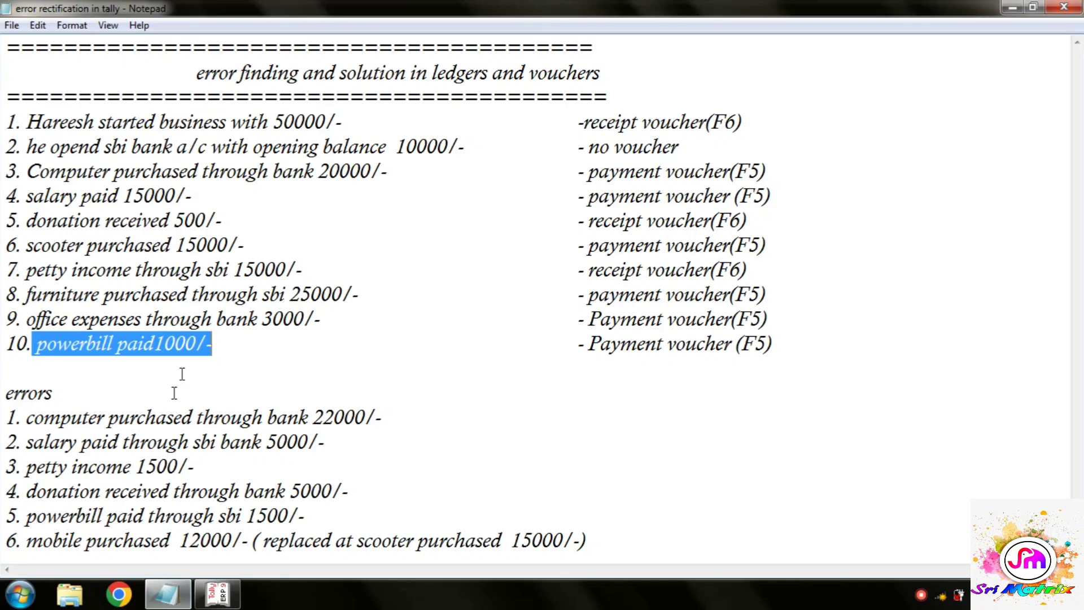
click(220, 594)
text(1)
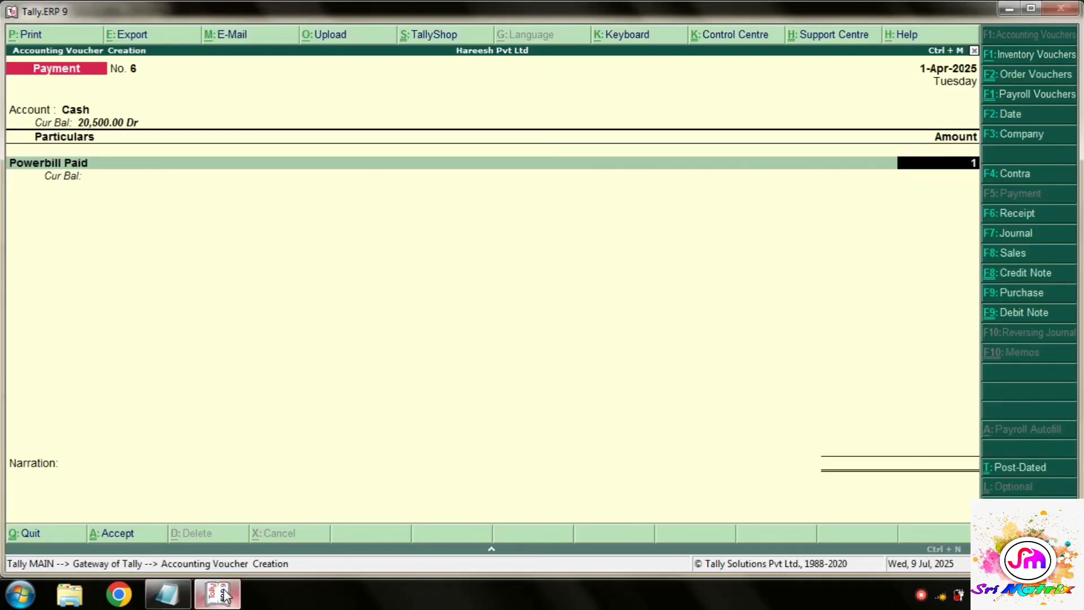
text(000)
key(Return)
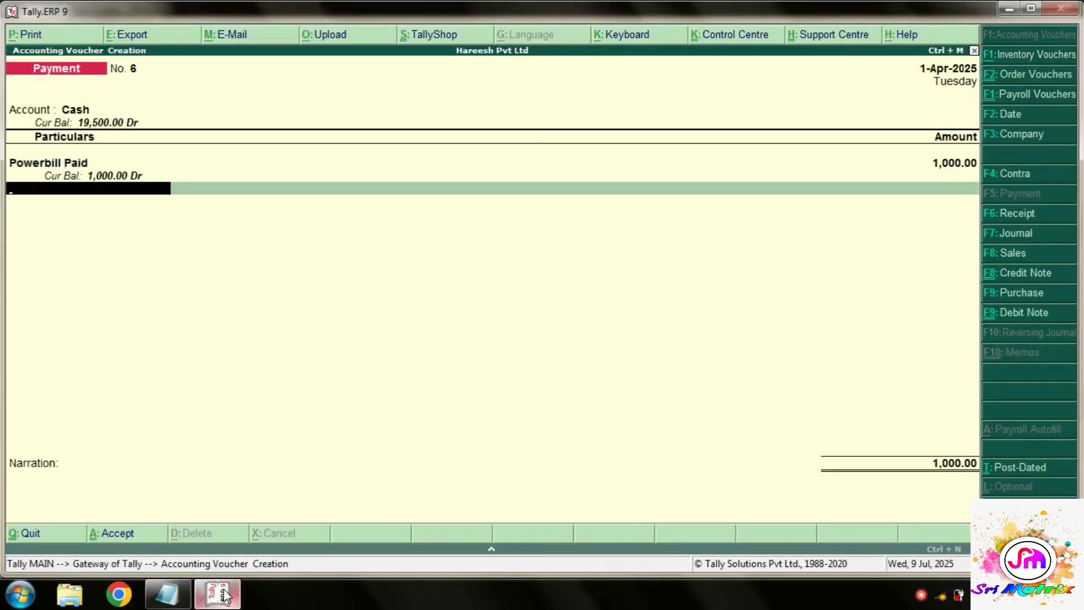
key(ctrl+a)
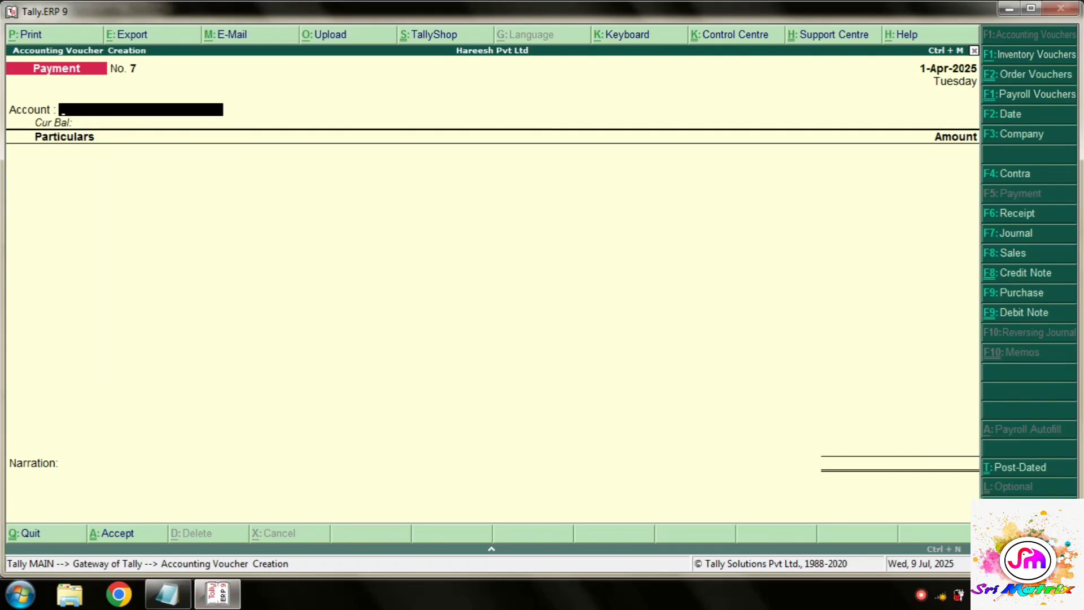
Review the ten listed transactions in Notepad, then quit voucher creation in Tally and open the Balance Sheet.
click(167, 594)
drag(245, 353, 48, 124)
key(Escape)
click(217, 594)
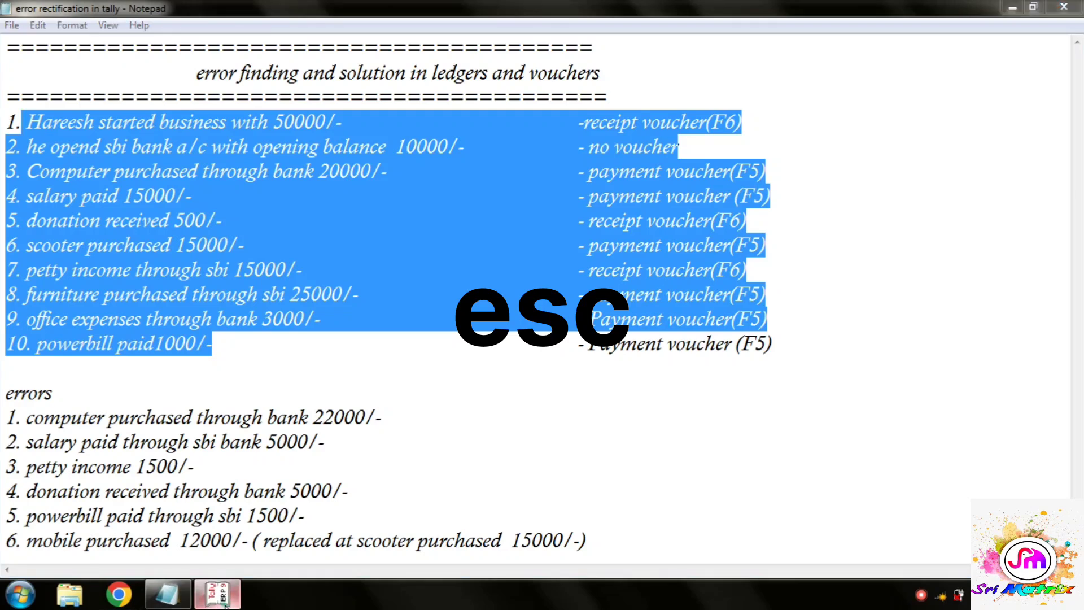
key(Escape)
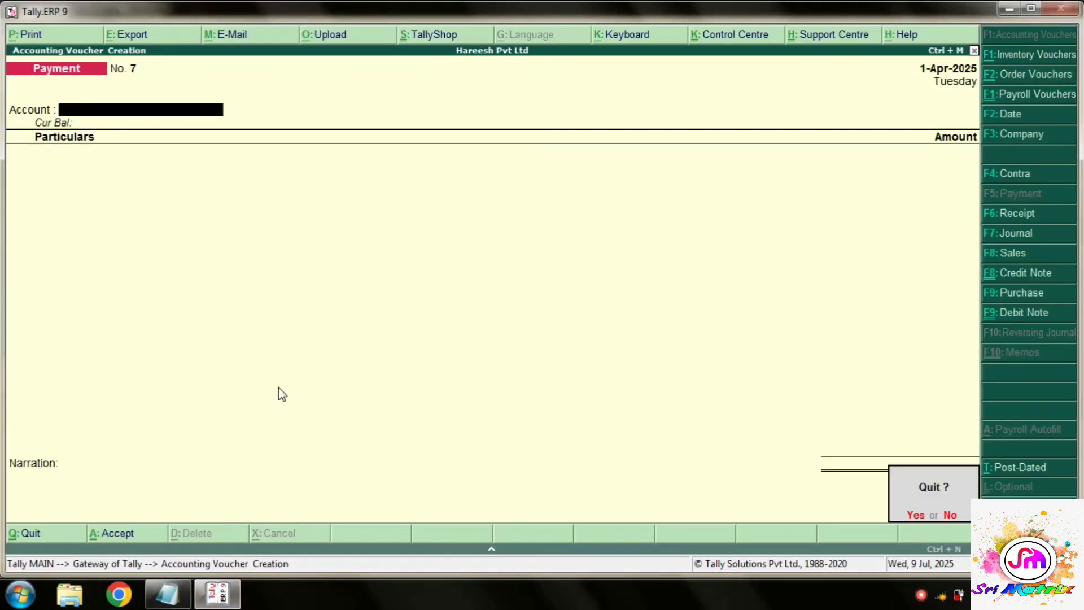
key(y)
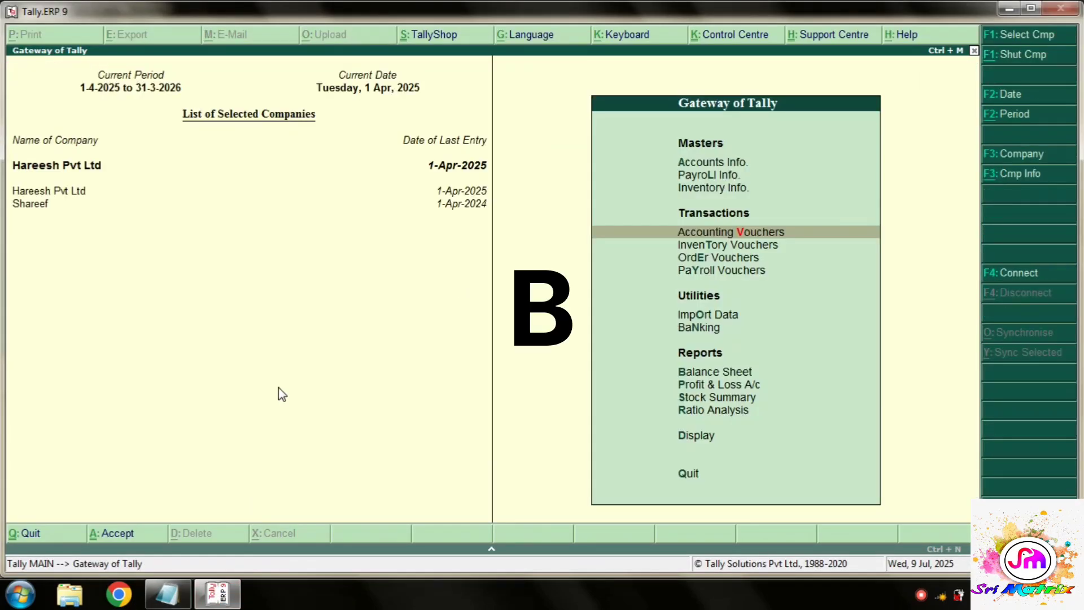
key(b)
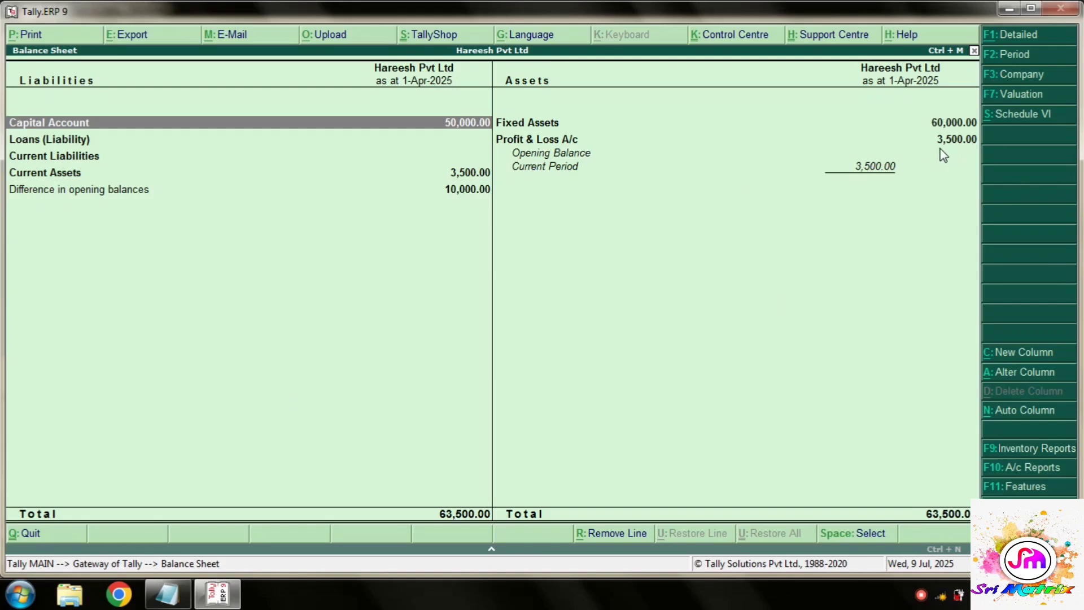
Examine the Indirect Expenses and Indirect Incomes ledgers under Profit & Loss A/c, then return to the Balance Sheet.
key(Right)
key(Down)
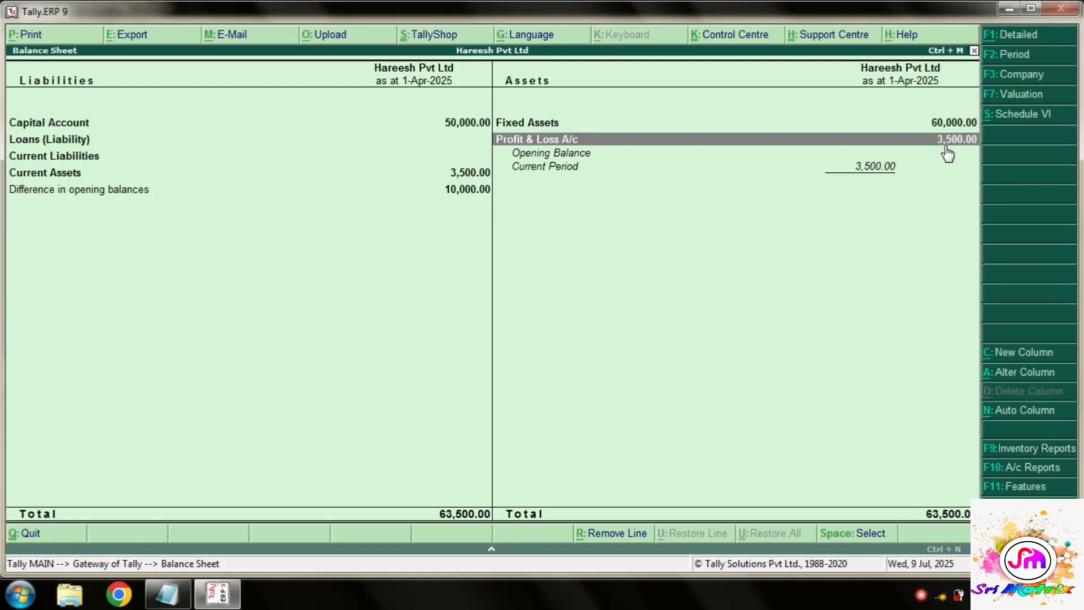
key(Return)
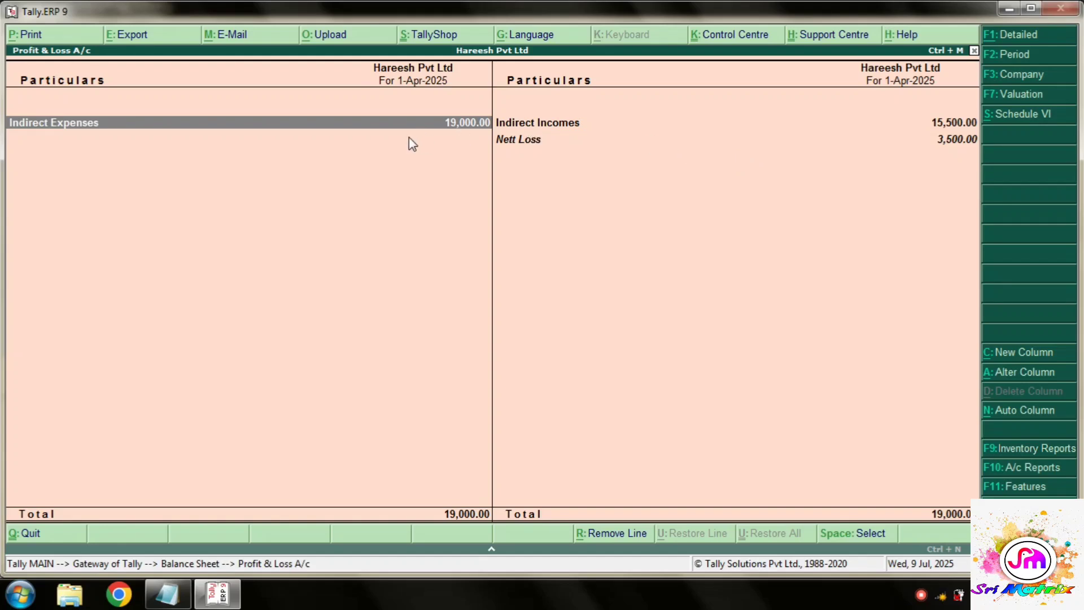
key(Return)
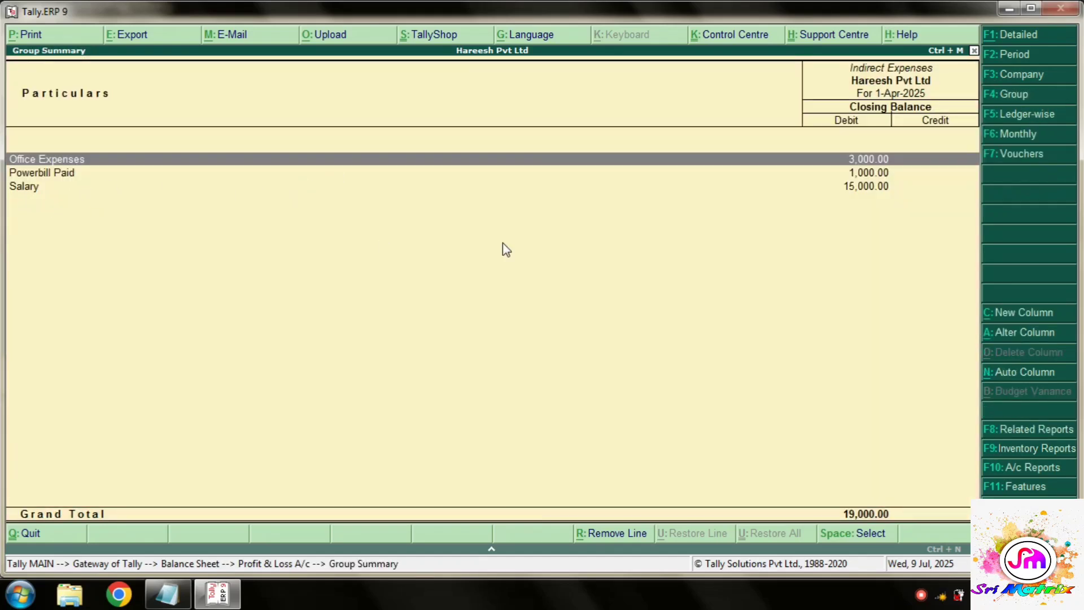
key(Escape)
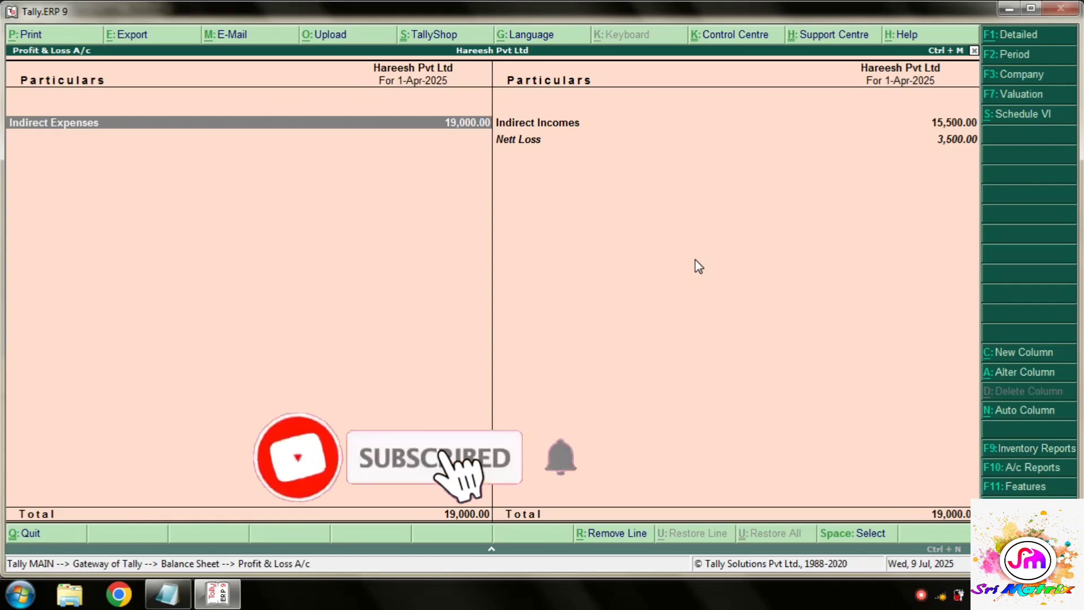
key(Right)
key(Return)
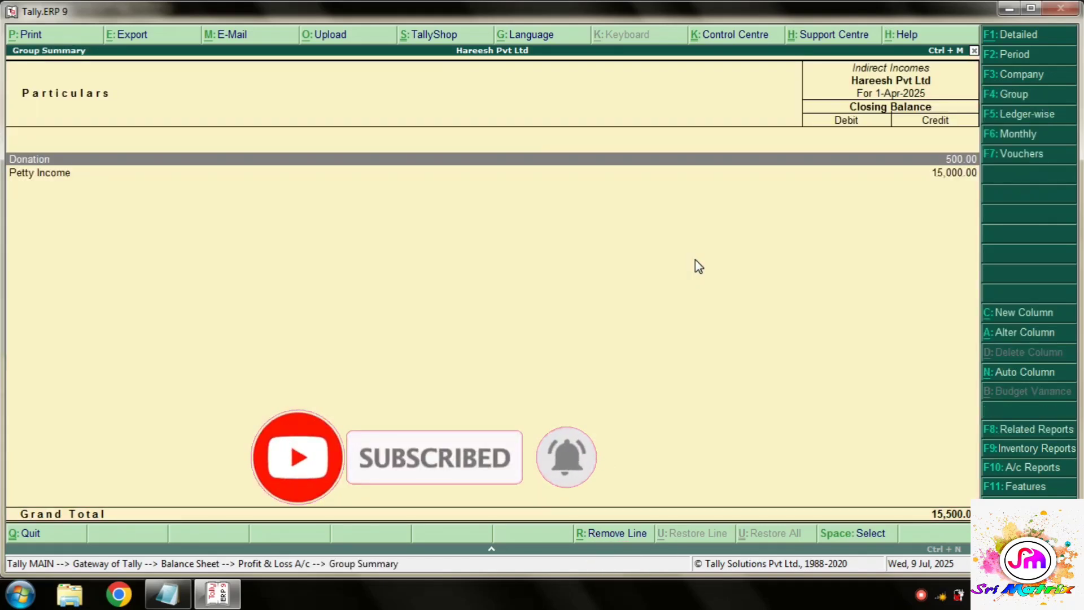
key(Escape)
key(Escape)
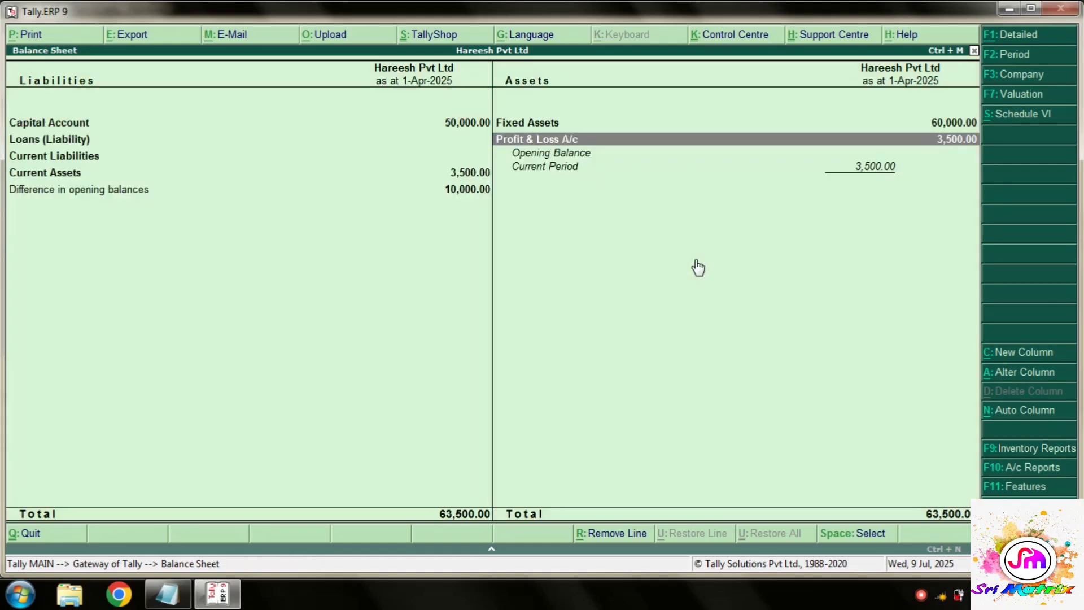
Examine the Cash-in-Hand and Bank Accounts groups under Current Assets in the Balance Sheet.
key(Left)
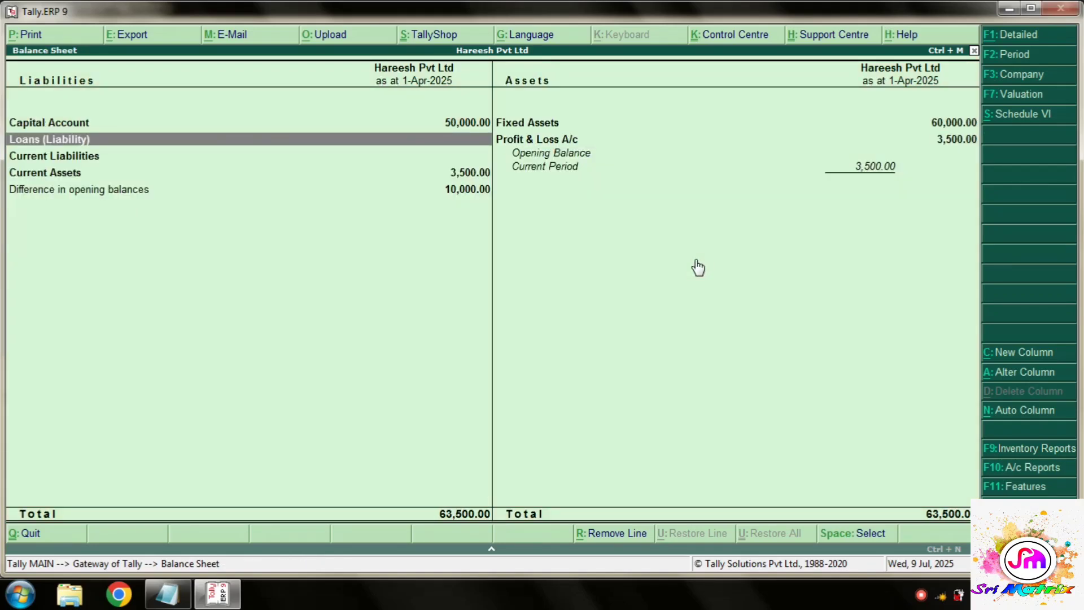
key(Down)
key(Down)
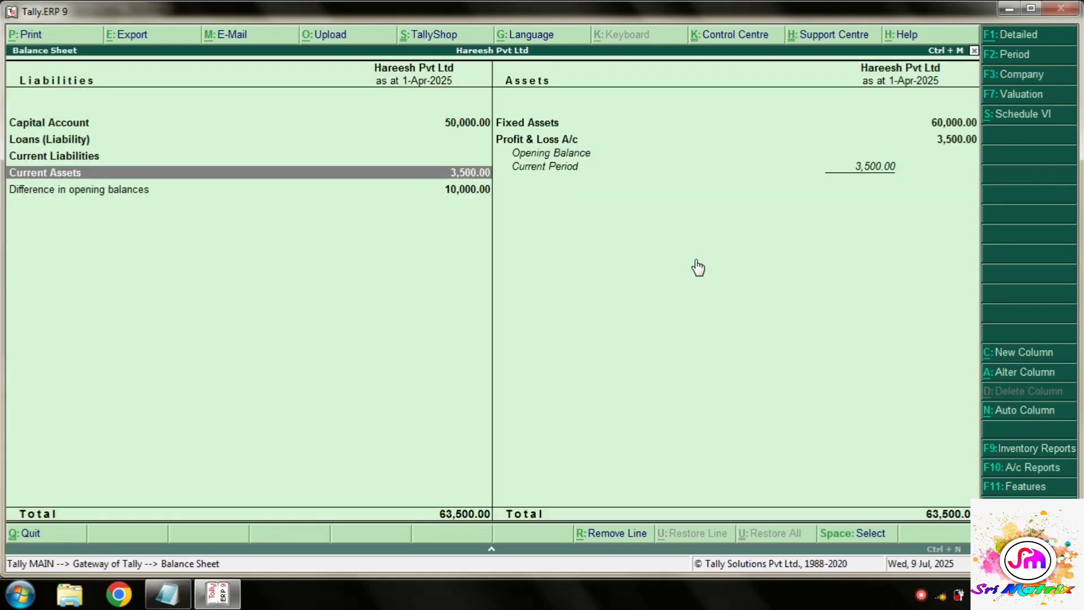
key(Return)
key(Down)
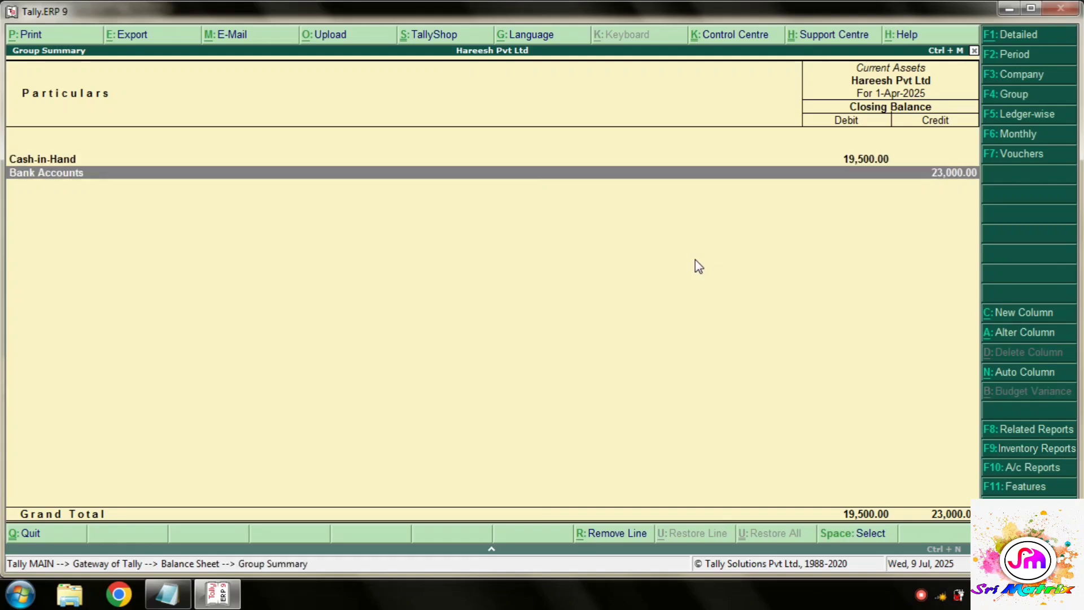
key(Up)
key(Return)
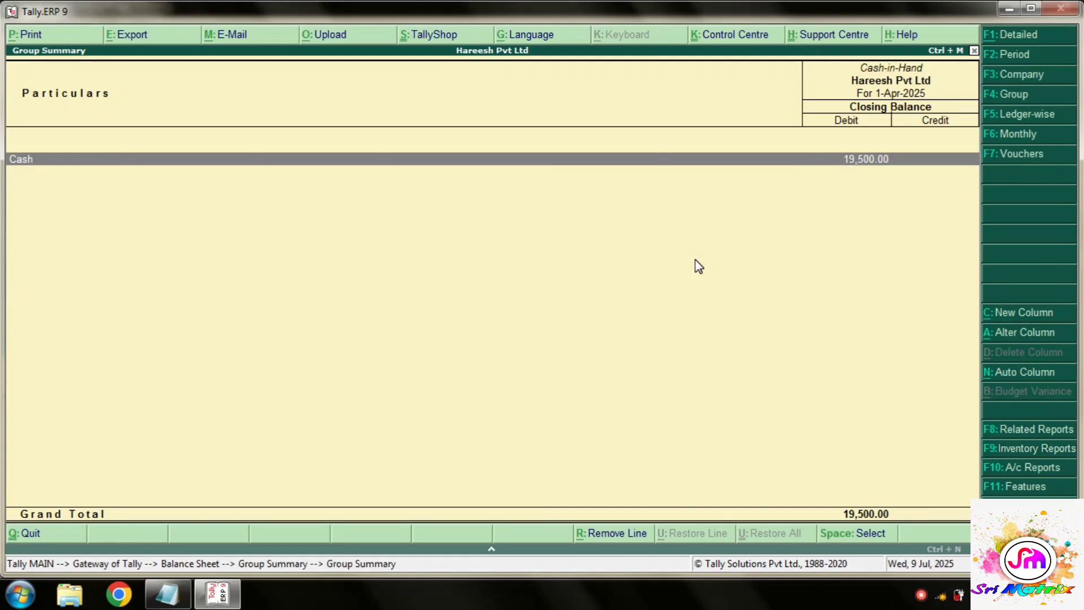
key(Escape)
key(Down)
key(Return)
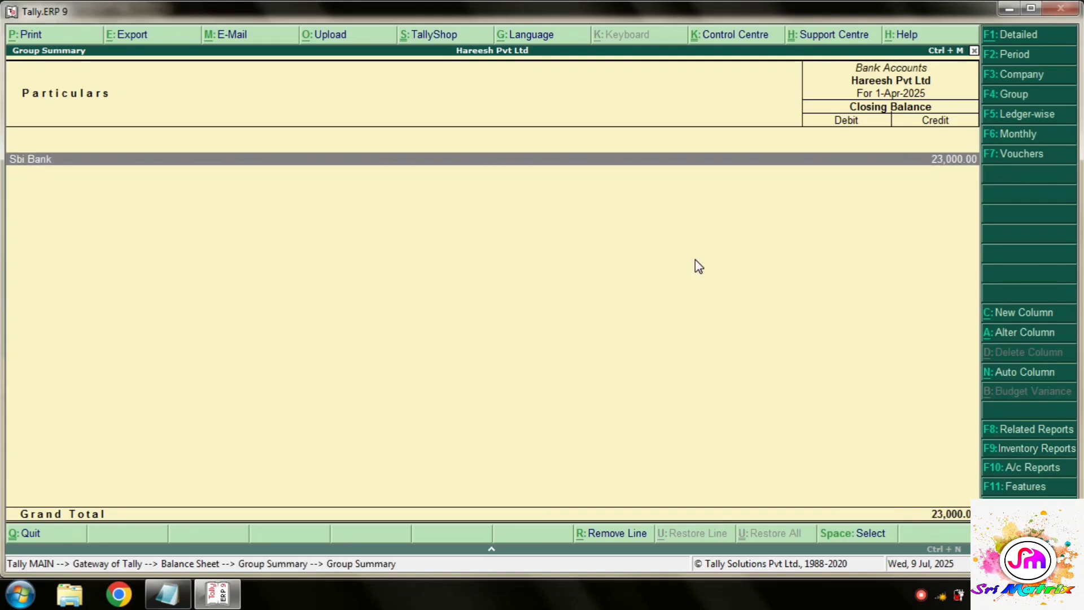
Review the Cash-in-Hand and Bank Accounts balances under Current Assets, then return to the Balance Sheet.
key(Escape)
key(Escape)
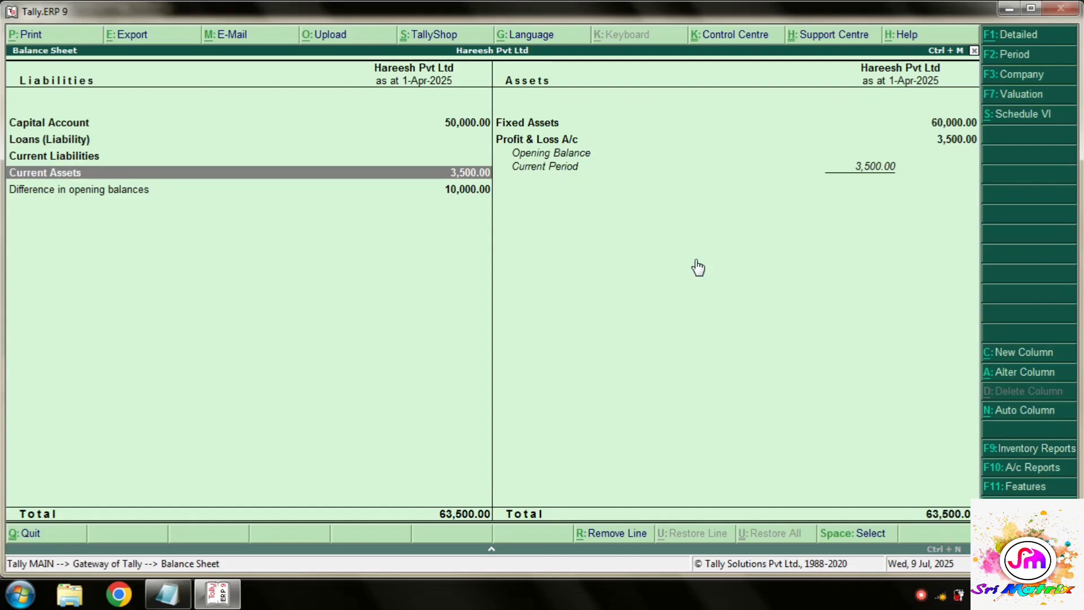
key(Return)
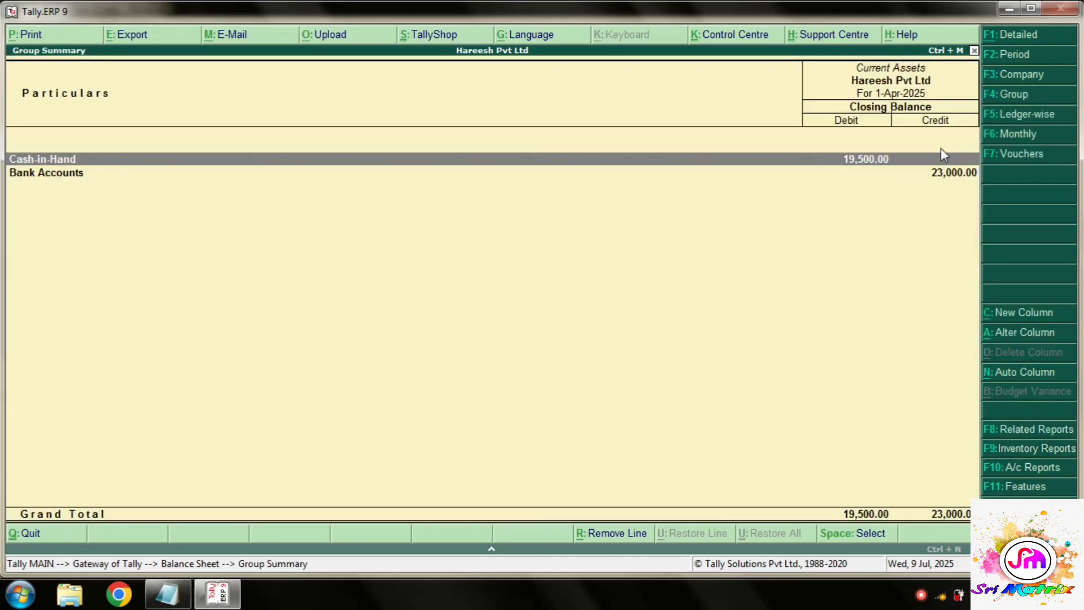
key(Escape)
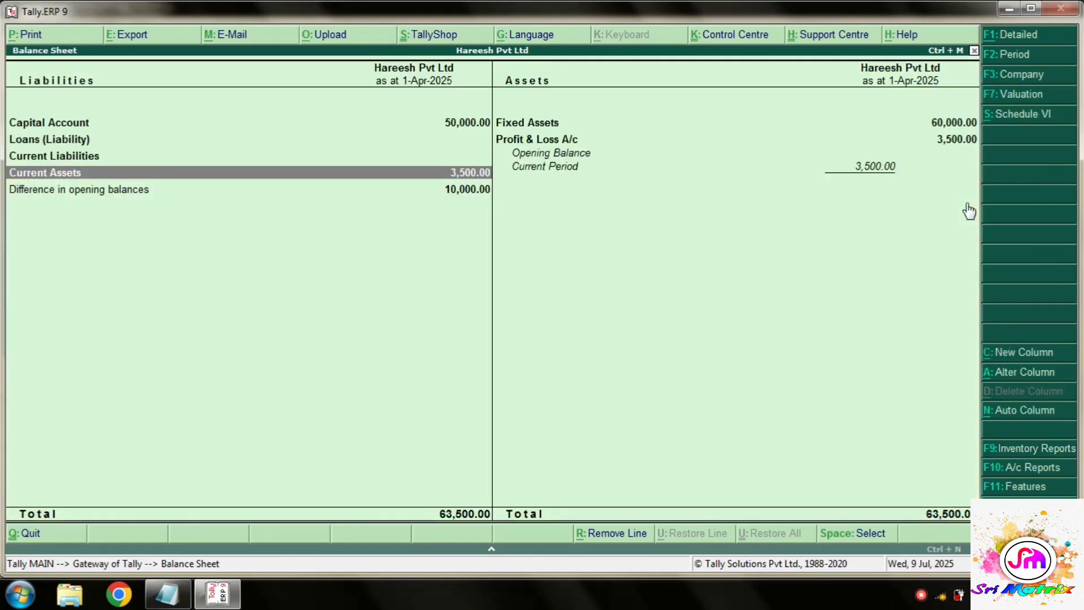
Look through the Balance Sheet groups and examine the ledgers under Fixed Assets, then return to the Balance Sheet.
key(Up)
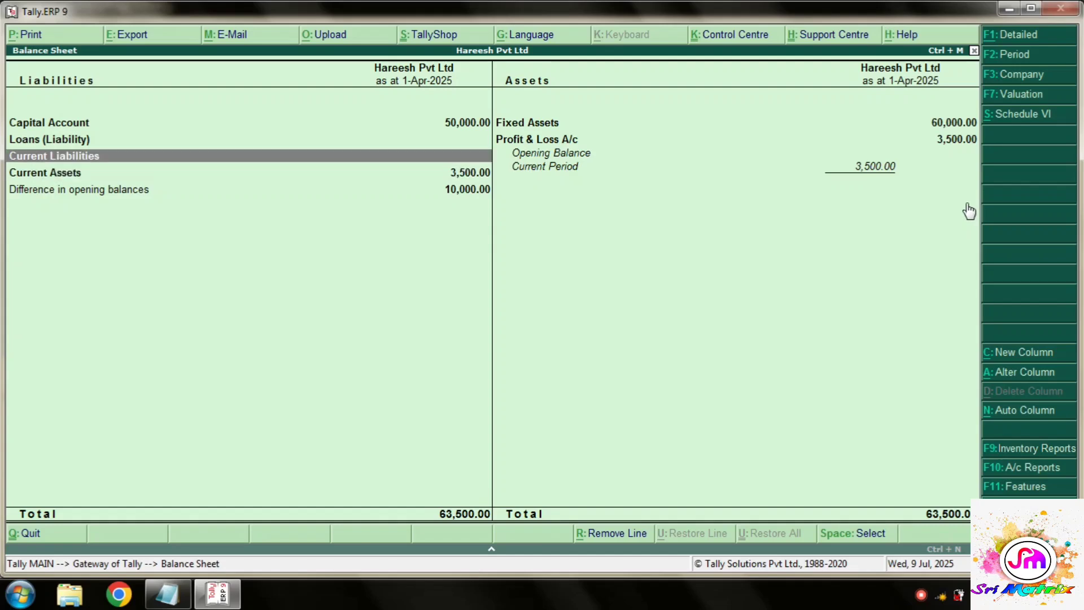
key(Up)
key(Up)
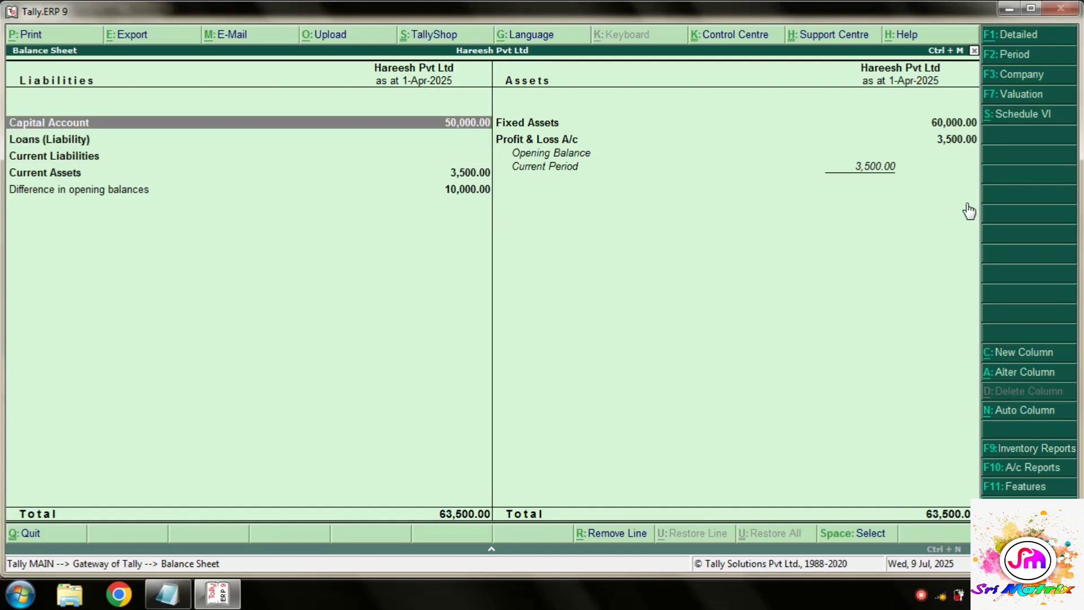
key(Down)
key(Down)
key(Down)
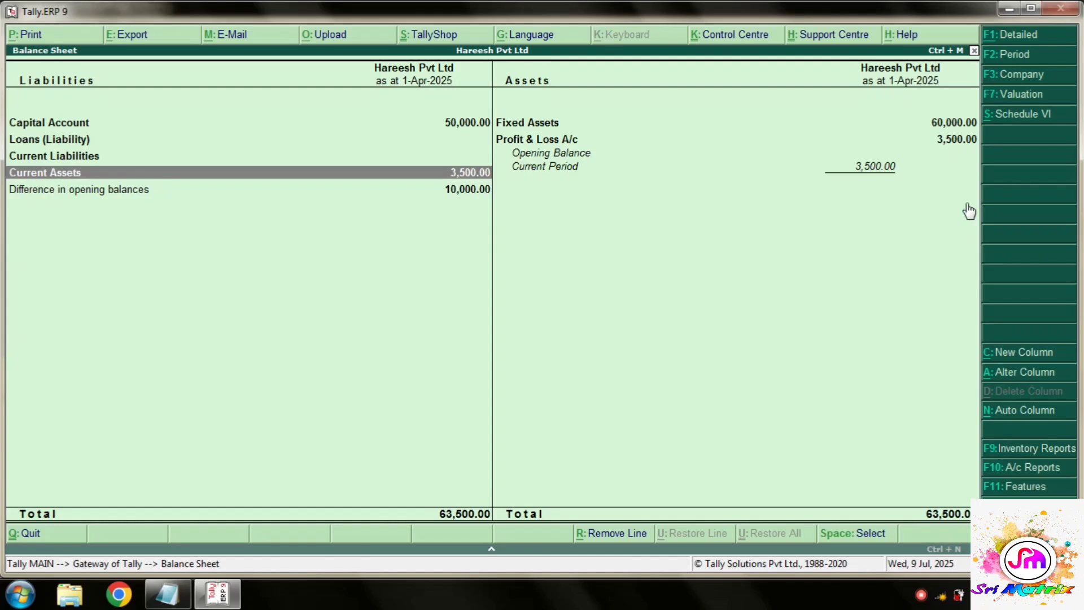
key(Up)
key(Right)
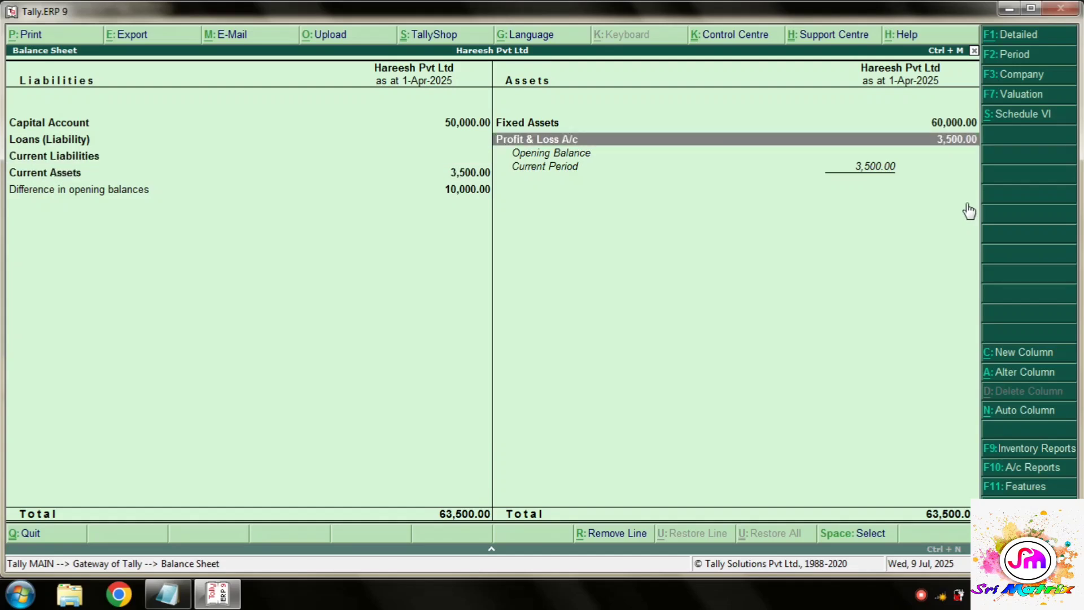
key(Up)
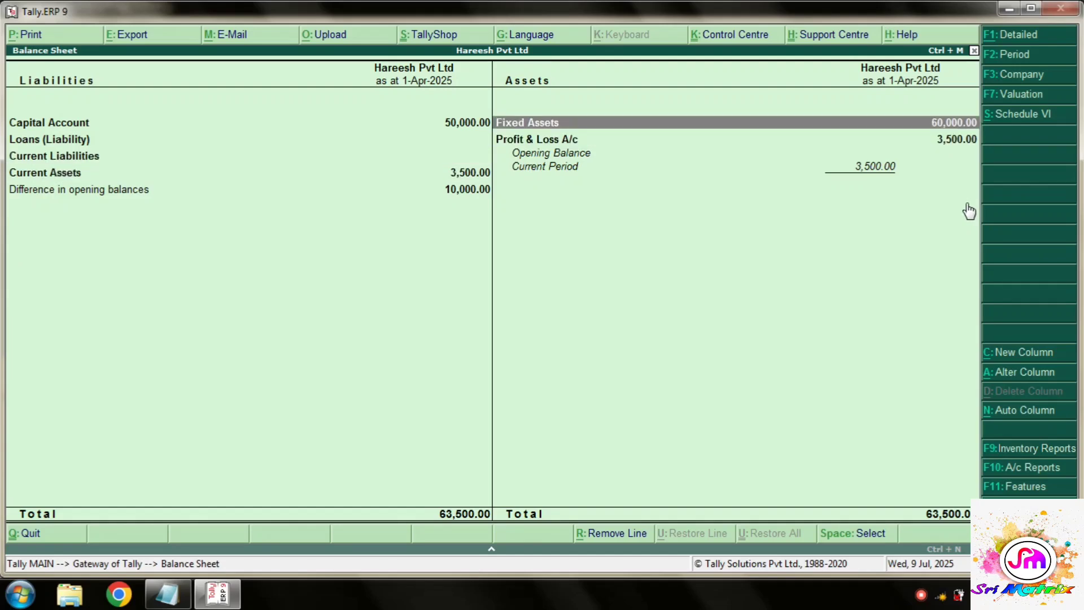
key(Return)
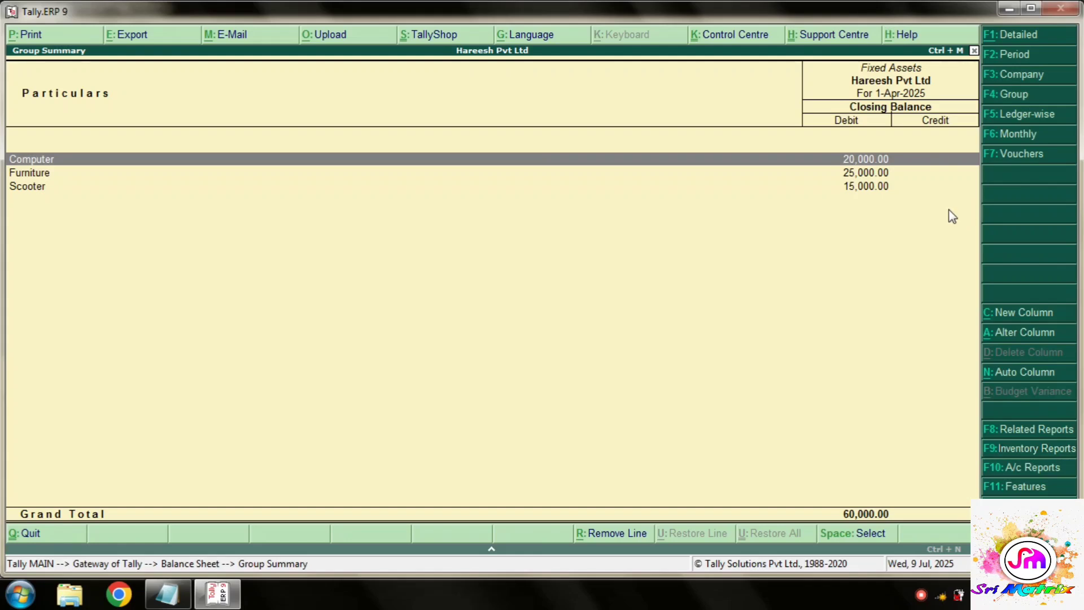
key(Escape)
Review the computer, salary and petty income transactions against the errors list in Notepad.
click(168, 593)
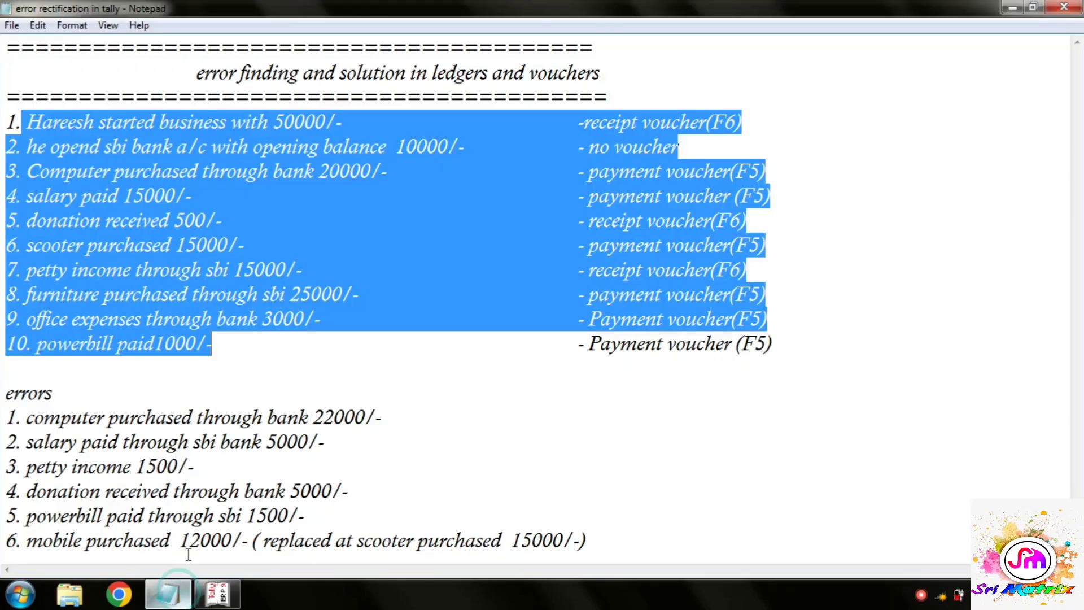
click(221, 418)
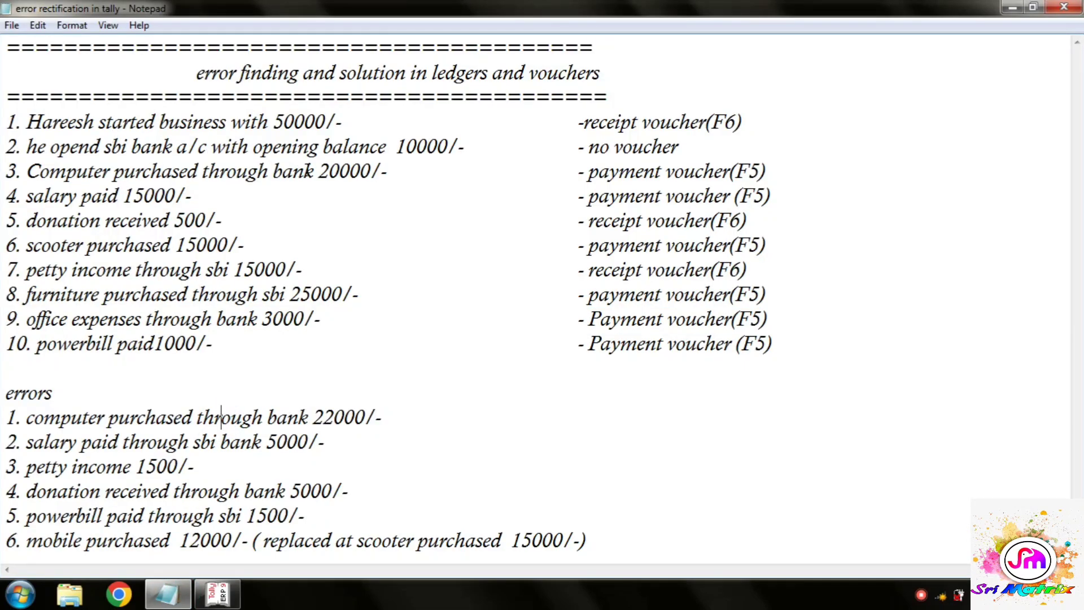
drag(318, 171, 389, 165)
click(390, 166)
drag(312, 171, 399, 165)
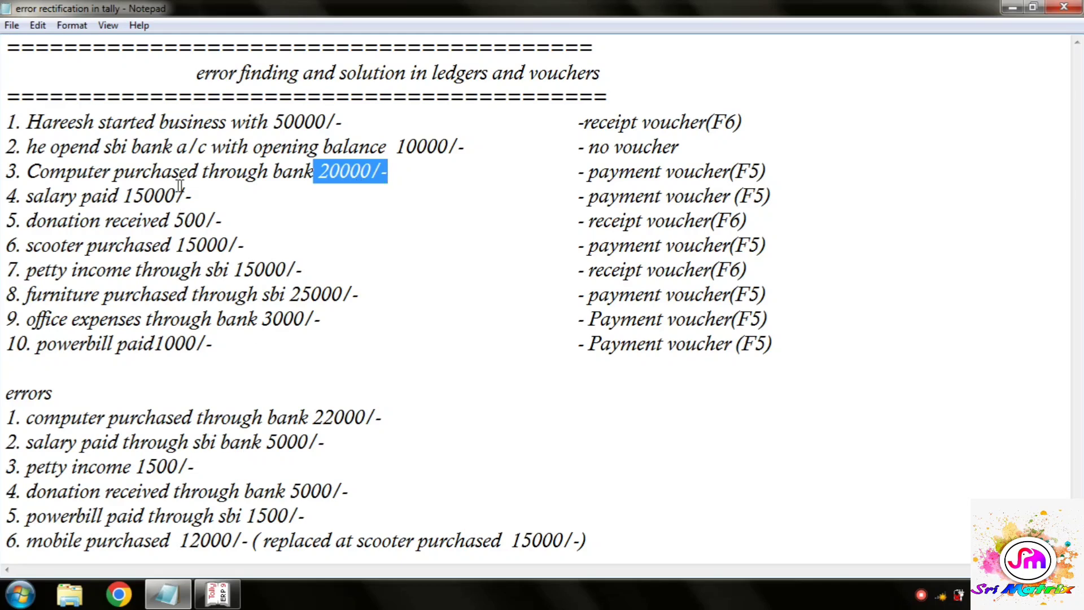
drag(204, 202, 123, 201)
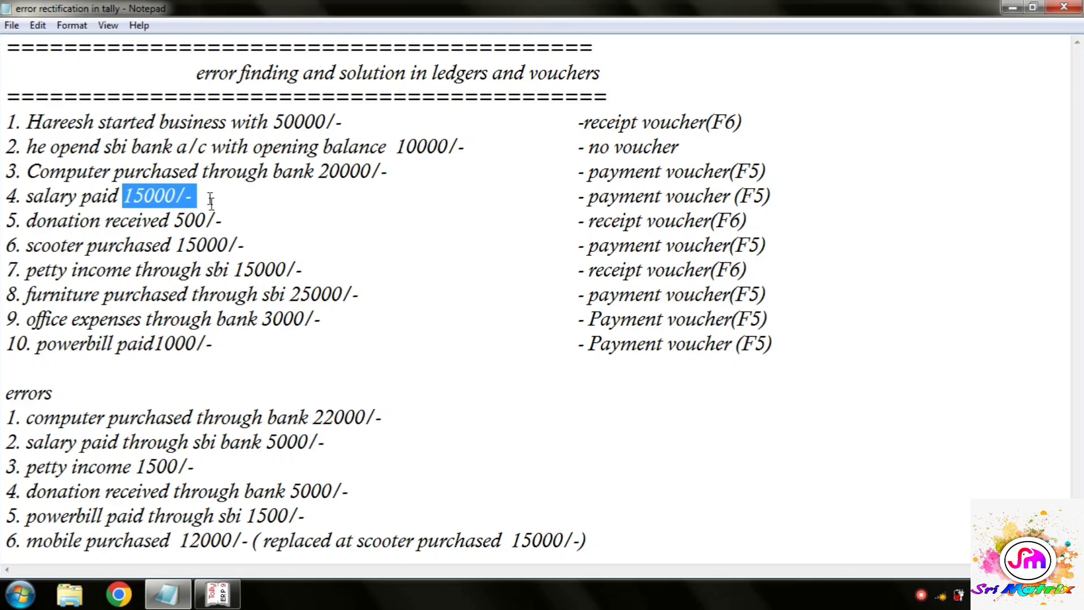
drag(208, 195, 126, 195)
drag(234, 270, 303, 271)
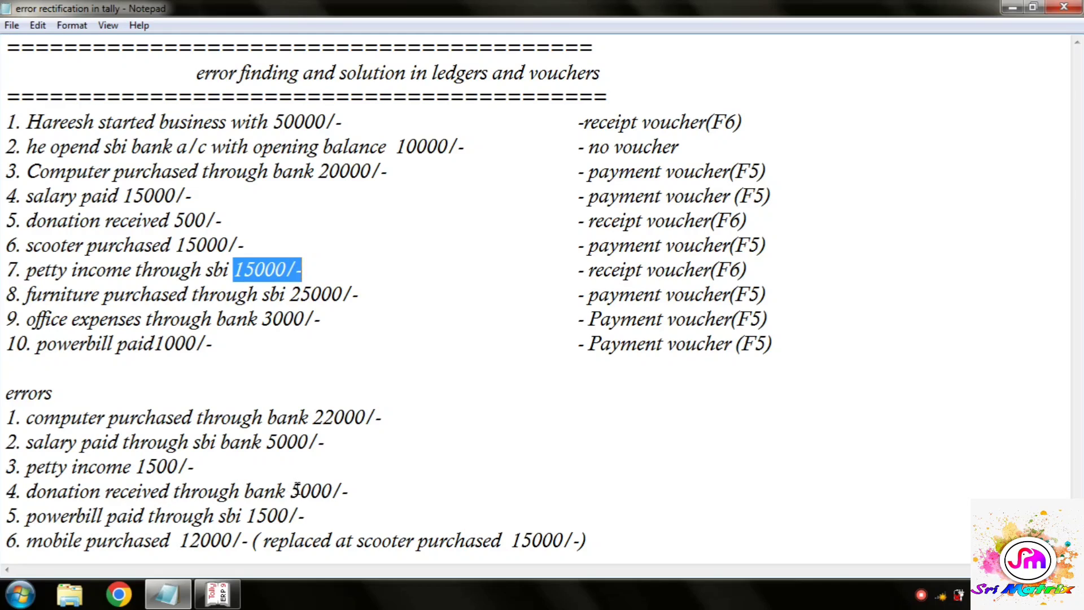
Compare the donation and powerbill amounts in the transaction list with their entries in the Notepad errors list.
drag(223, 220, 174, 220)
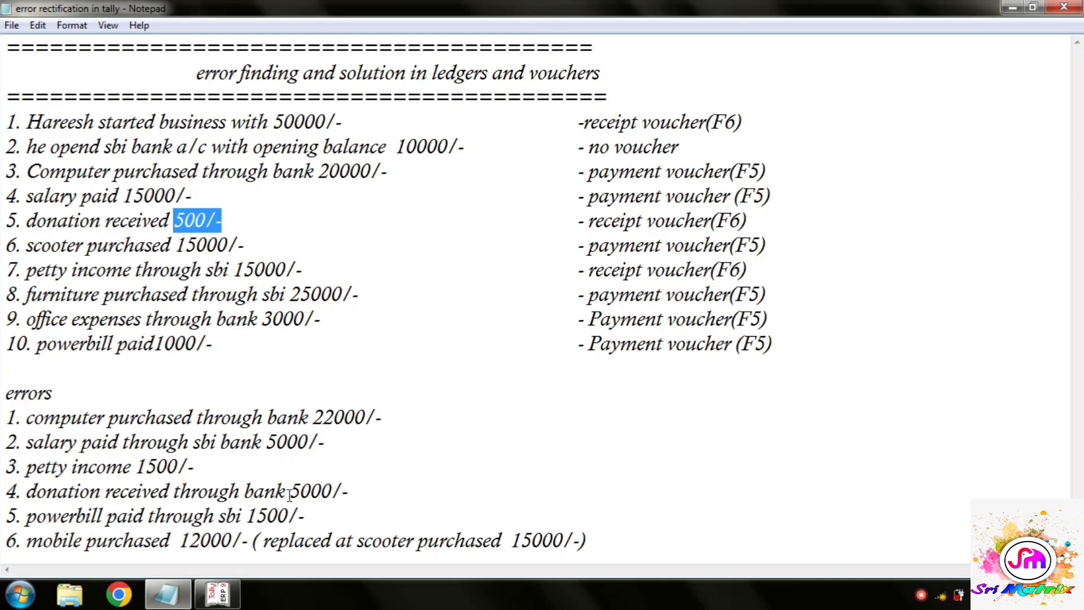
drag(289, 491, 350, 486)
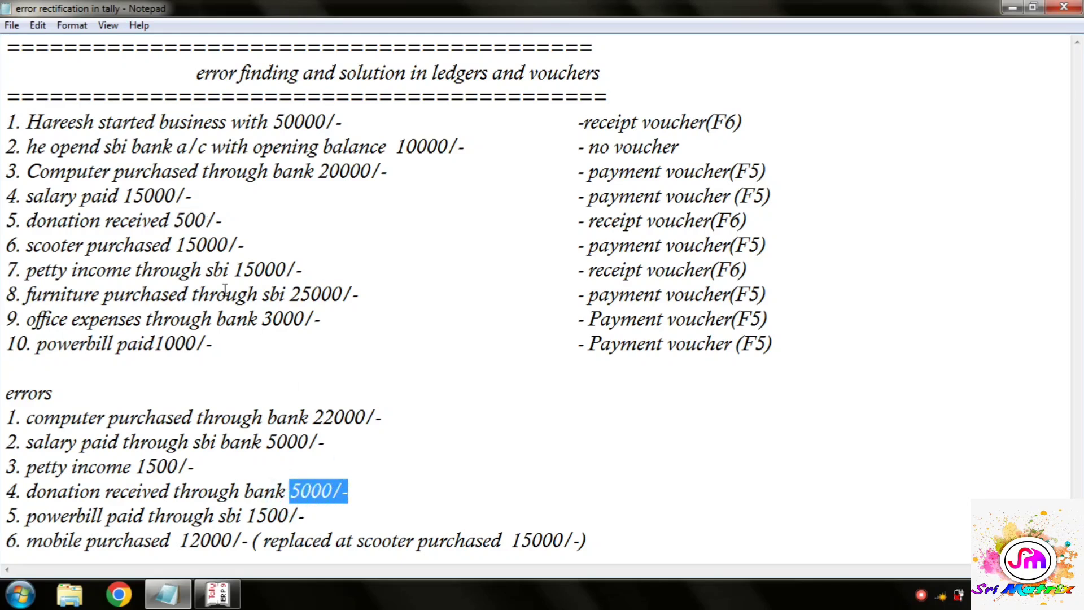
drag(186, 218, 222, 220)
click(178, 210)
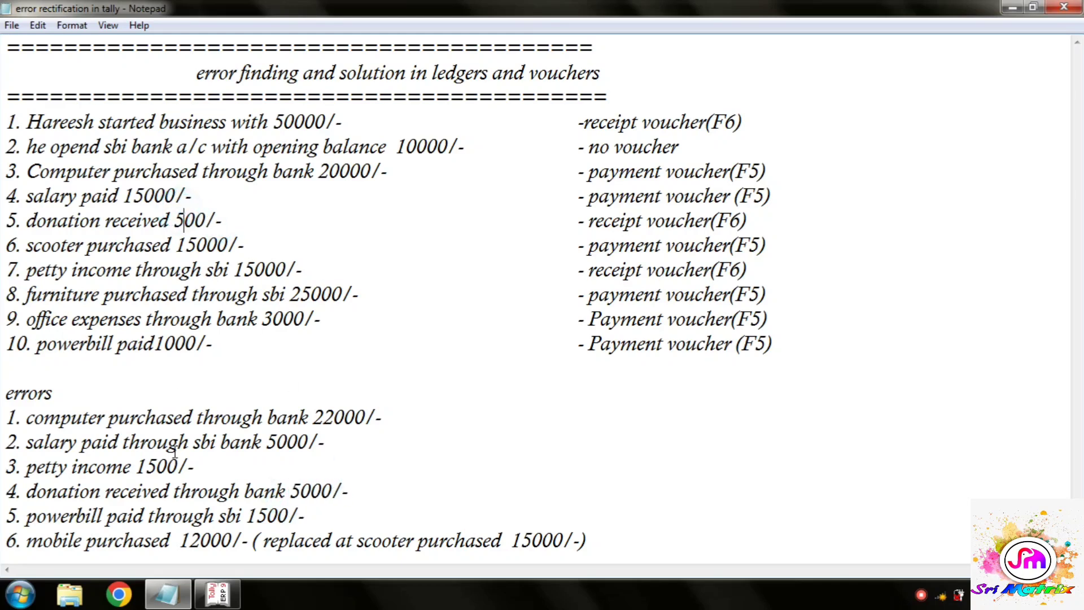
click(213, 343)
drag(213, 343, 155, 341)
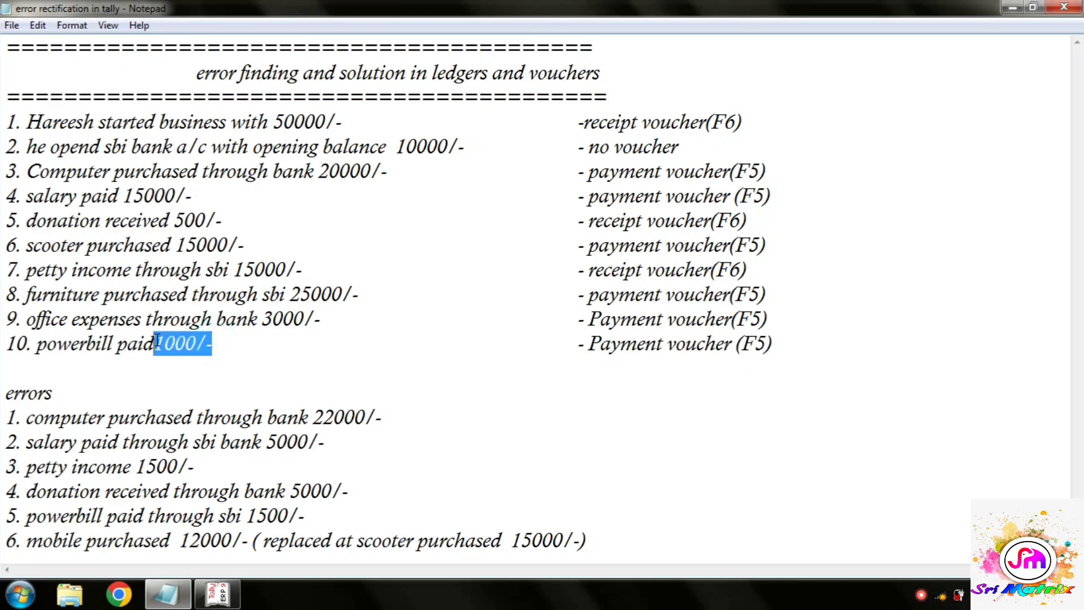
click(303, 515)
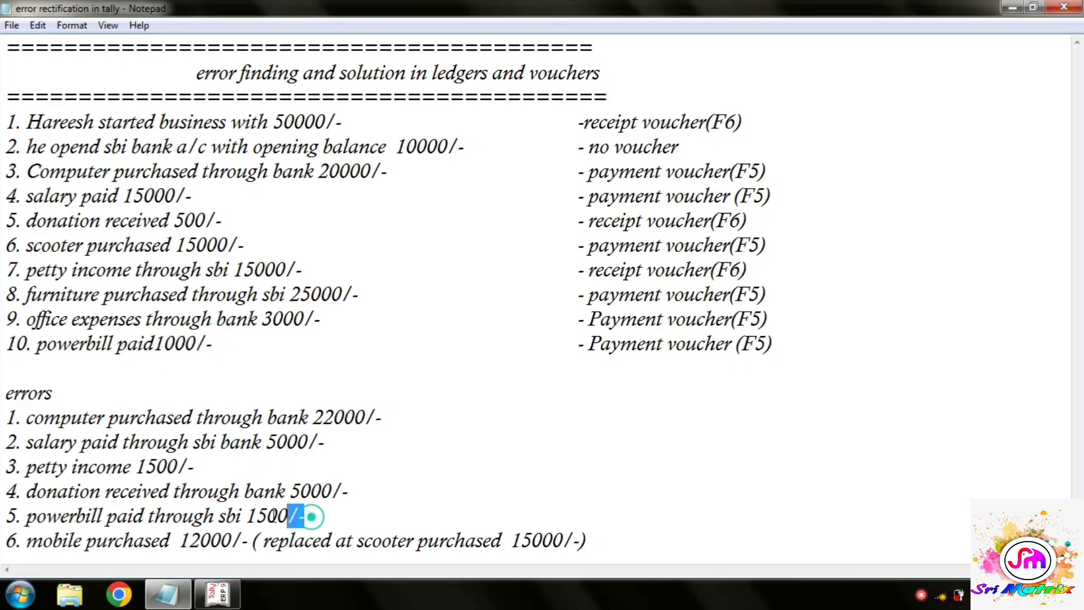
drag(304, 514, 234, 512)
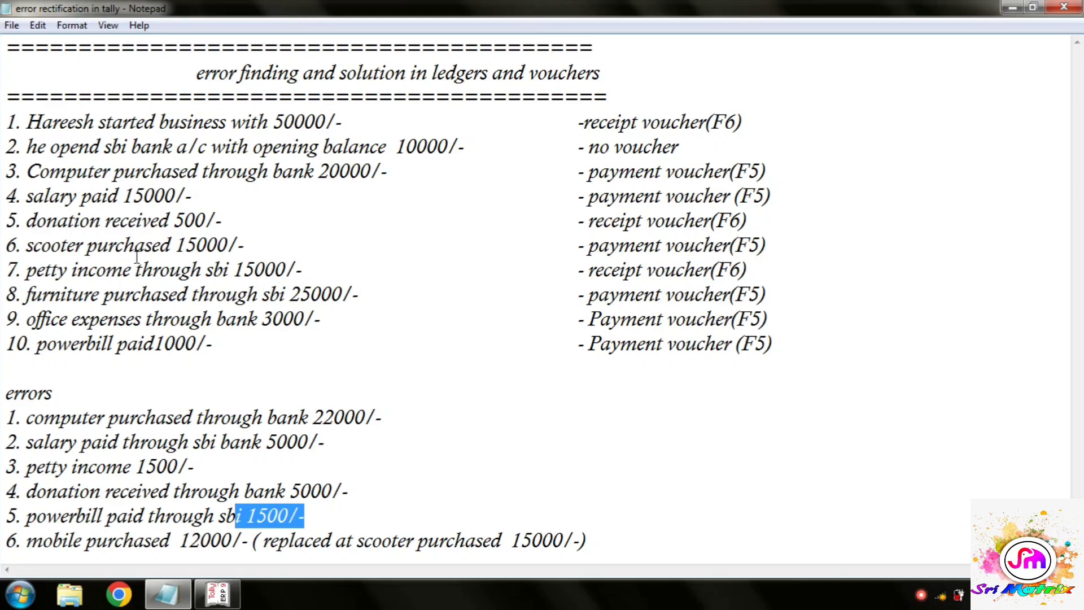
Compare the scooter purchase transaction with the mobile purchase that replaces it in the Notepad errors list.
drag(153, 244, 224, 242)
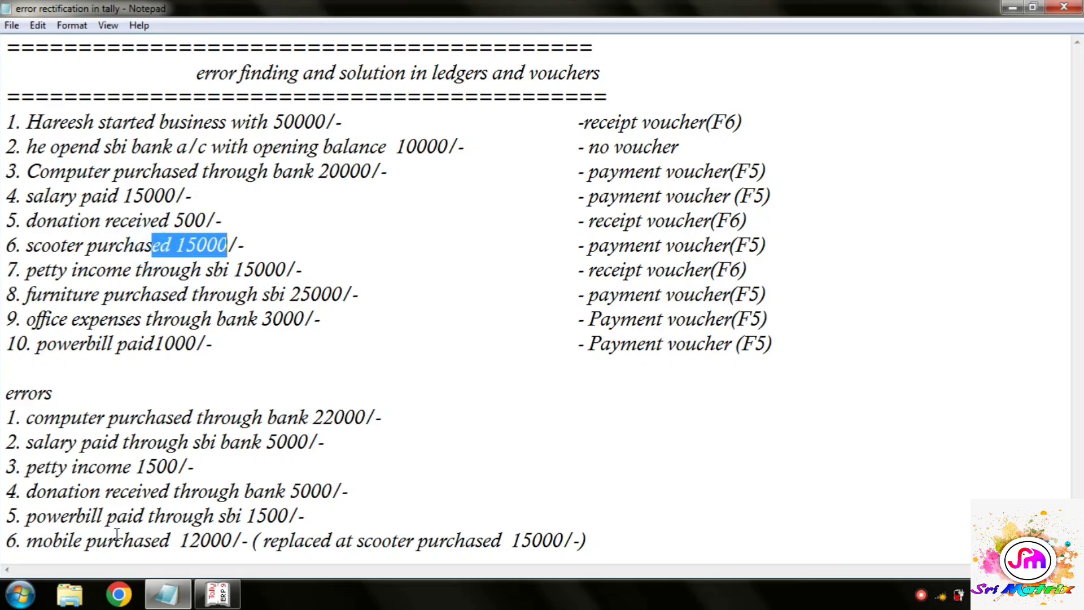
double_click(95, 544)
click(68, 543)
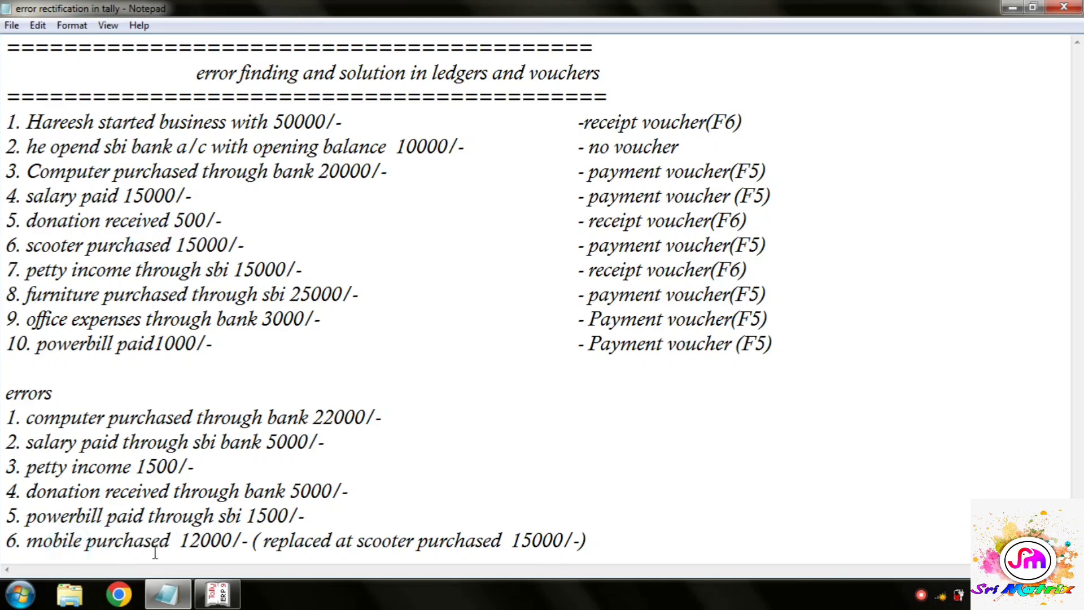
drag(188, 544, 214, 543)
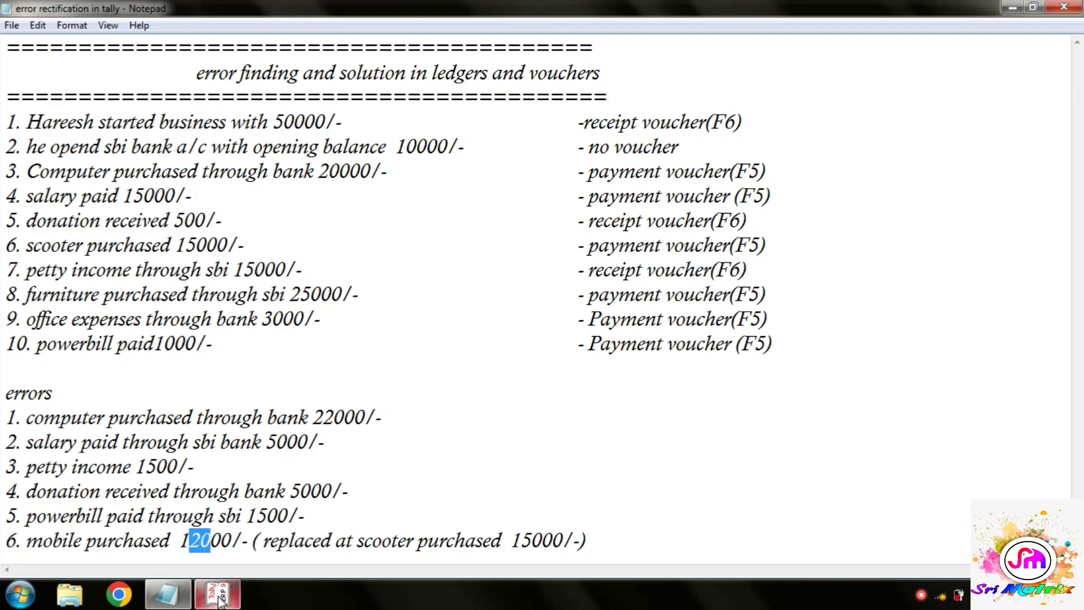
mouse_move(228, 600)
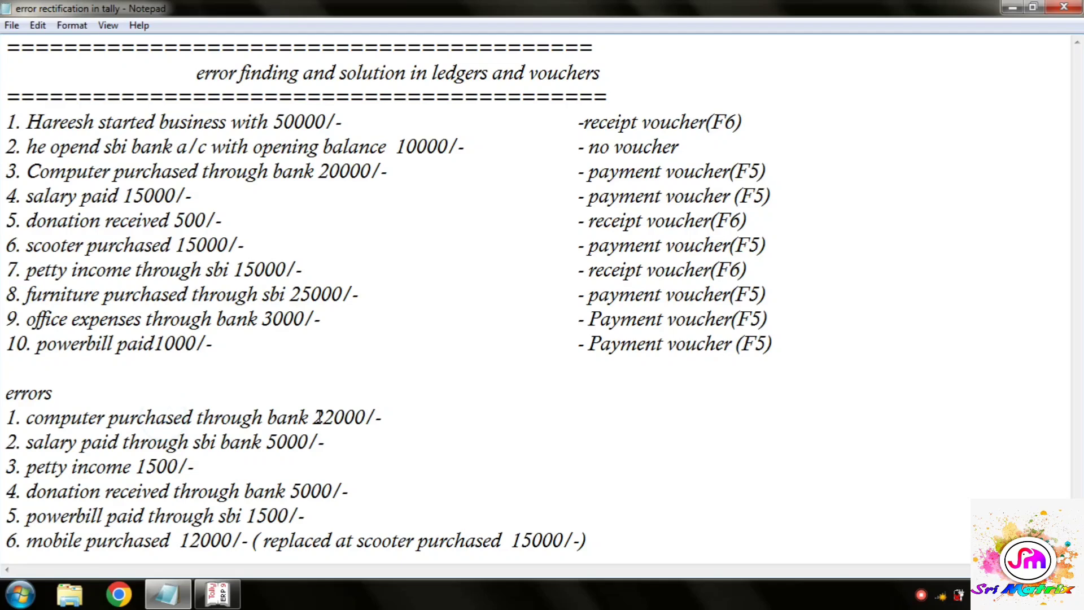
Switch to Tally, leave the Balance Sheet and open accounting voucher entry.
click(220, 601)
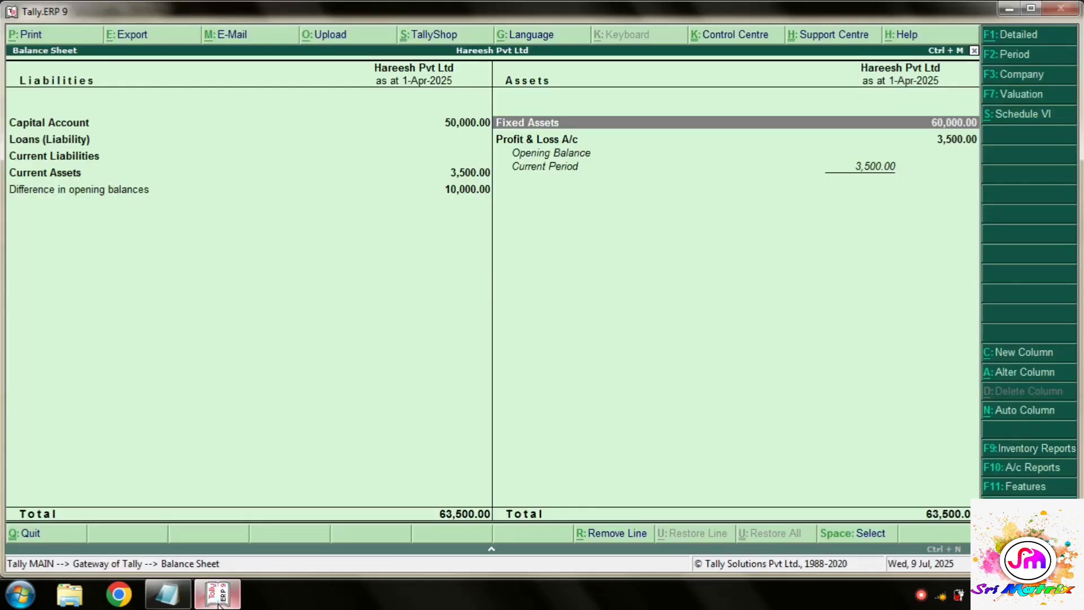
key(Escape)
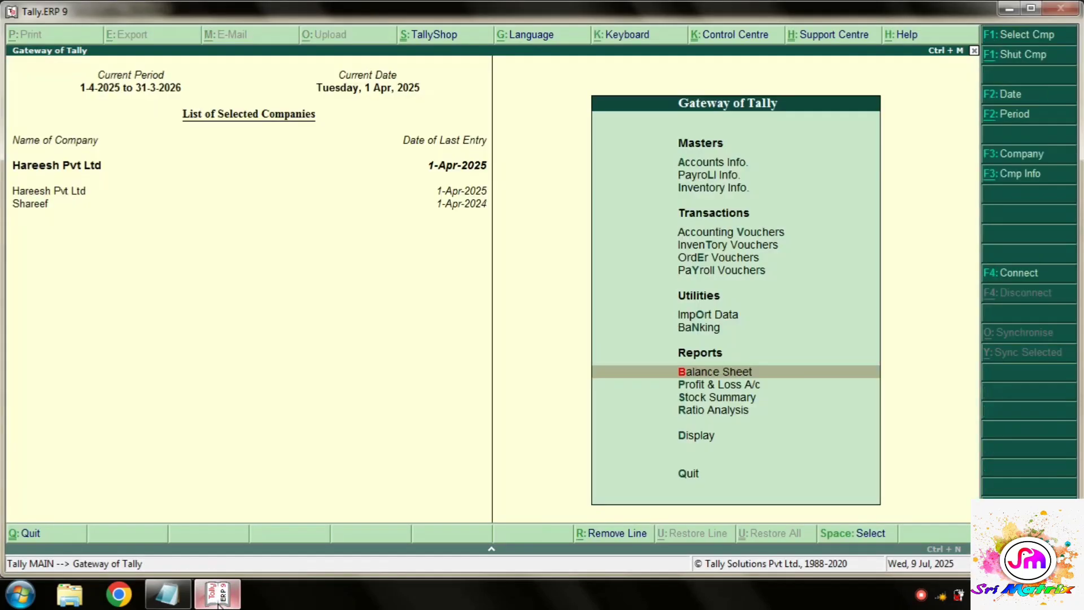
key(v)
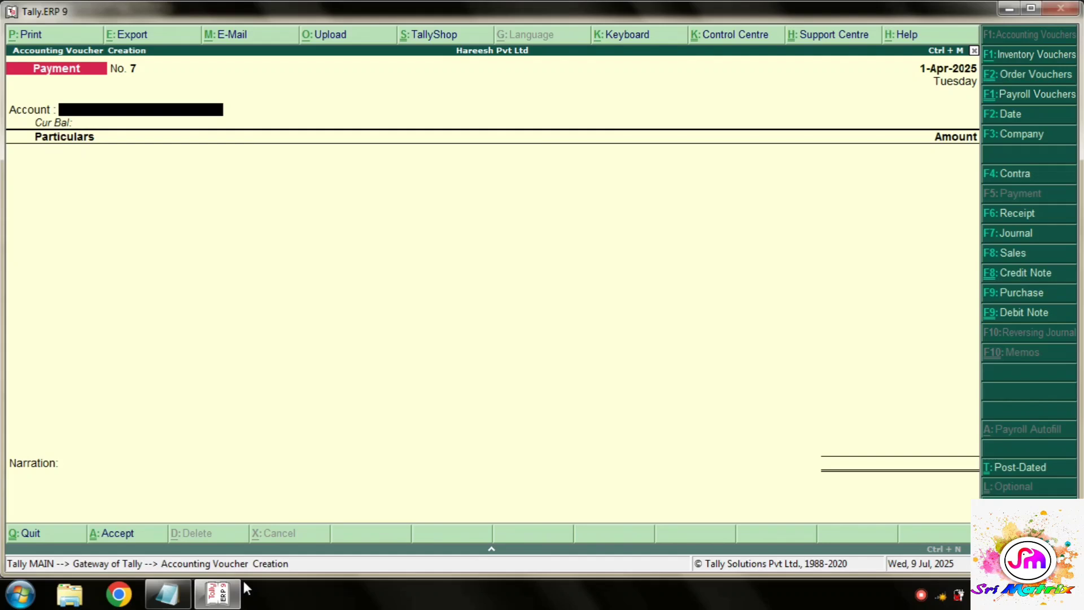
key(Page_Up)
key(Page_Up)
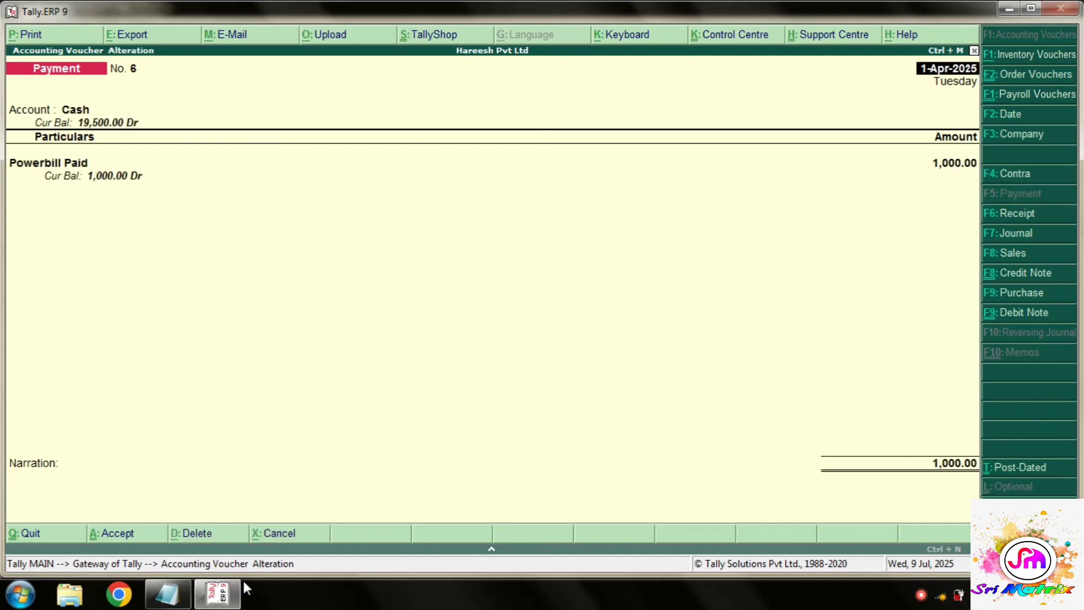
key(Escape)
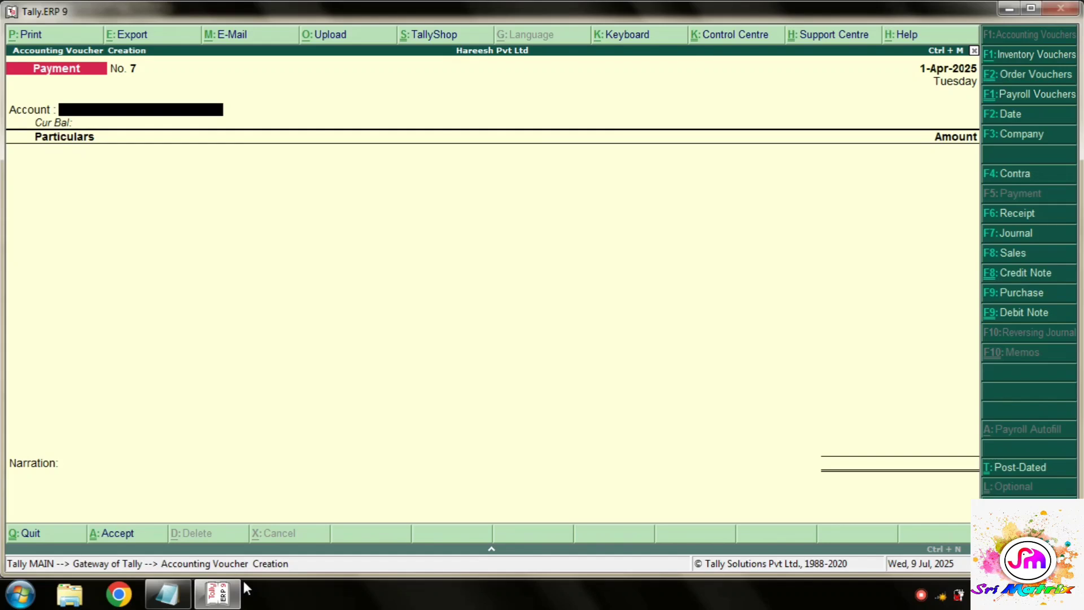
Go back through the saved vouchers to the Computer payment voucher made from Sbi Bank.
key(Page_Up)
key(Page_Up)
key(Page_Up)
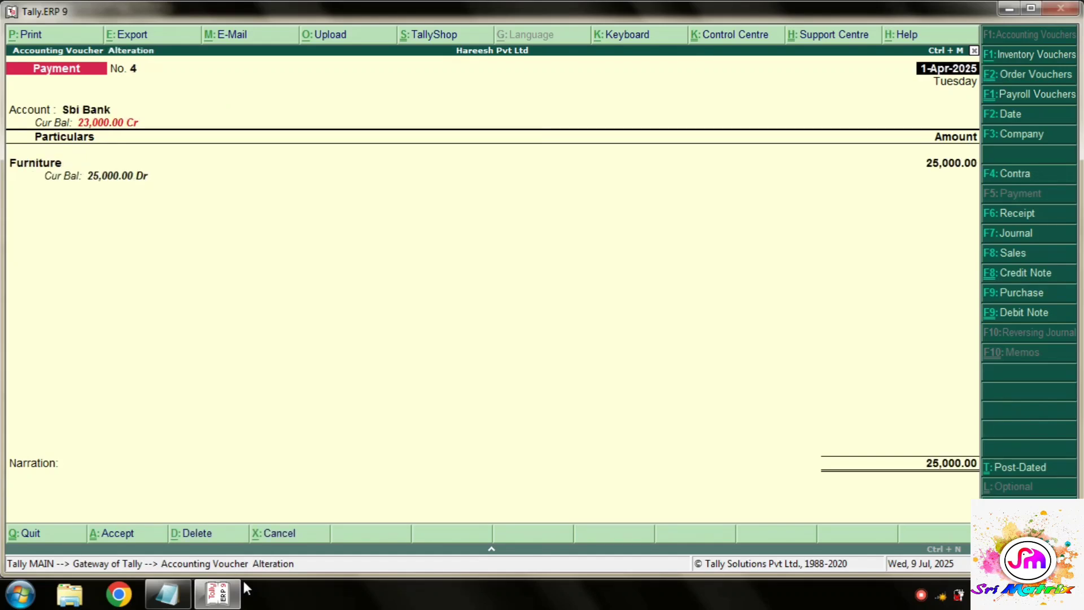
key(Page_Up)
key(Page_Up)
key(Page_Up)
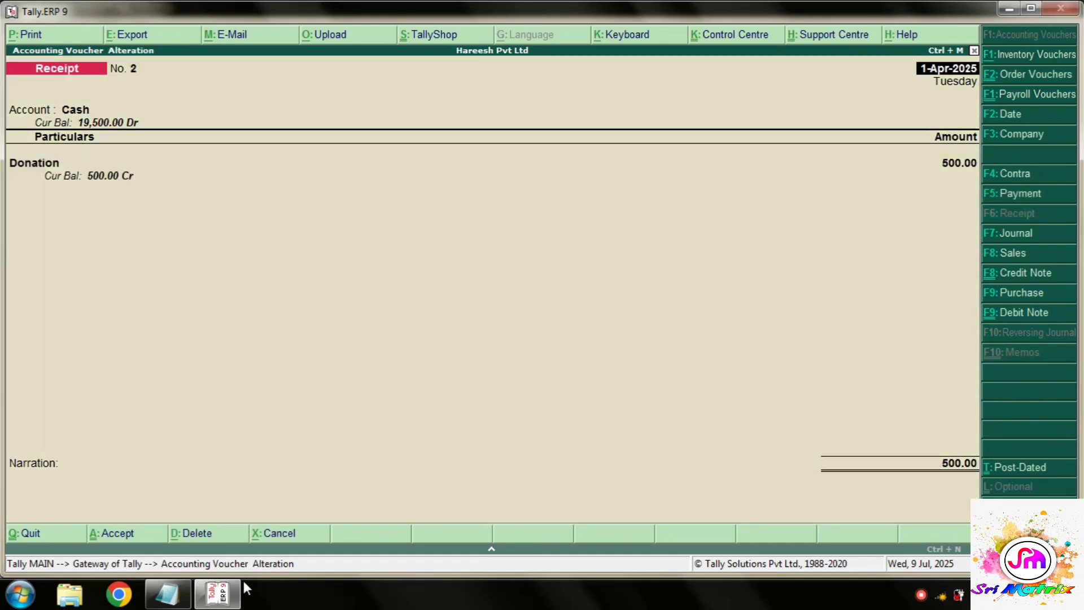
key(Page_Up)
key(Page_Up)
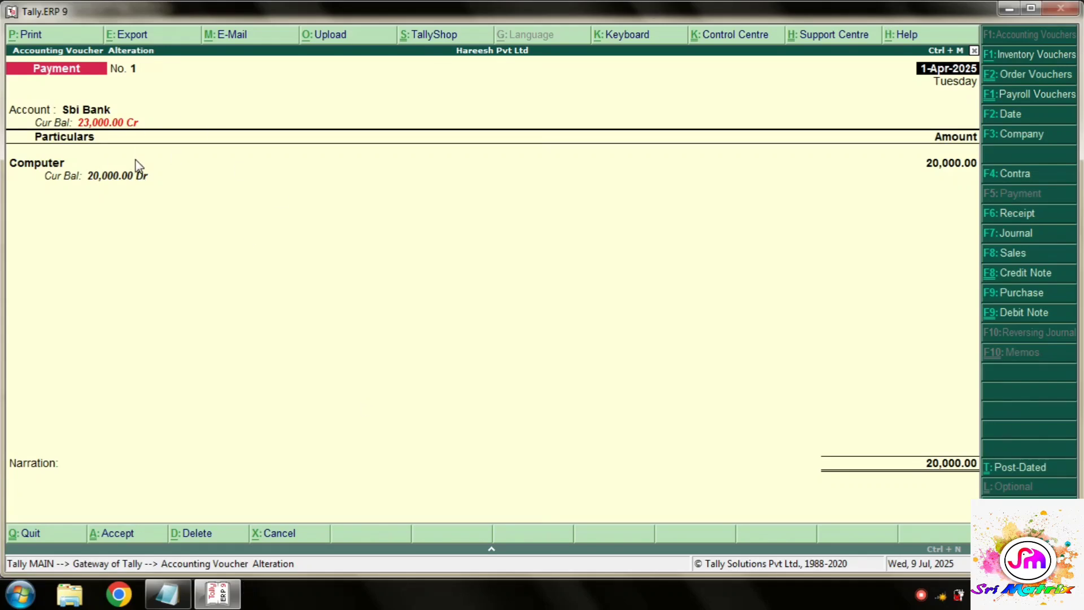
Check the computer purchase correction in Notepad, then set the Computer payment voucher's amount to 22,000 and save it.
click(166, 594)
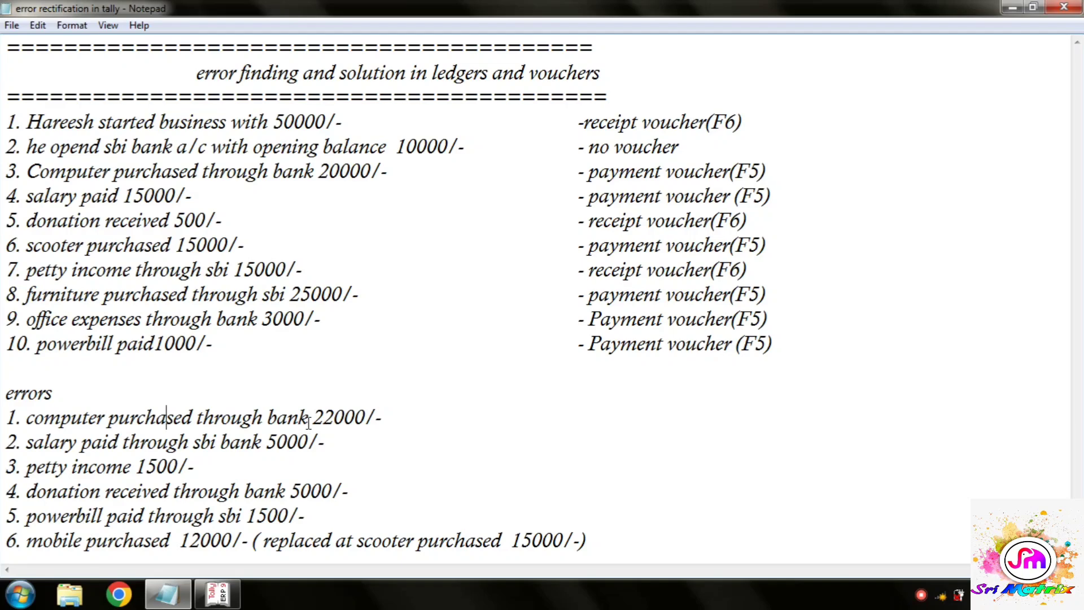
drag(309, 419, 408, 420)
click(217, 594)
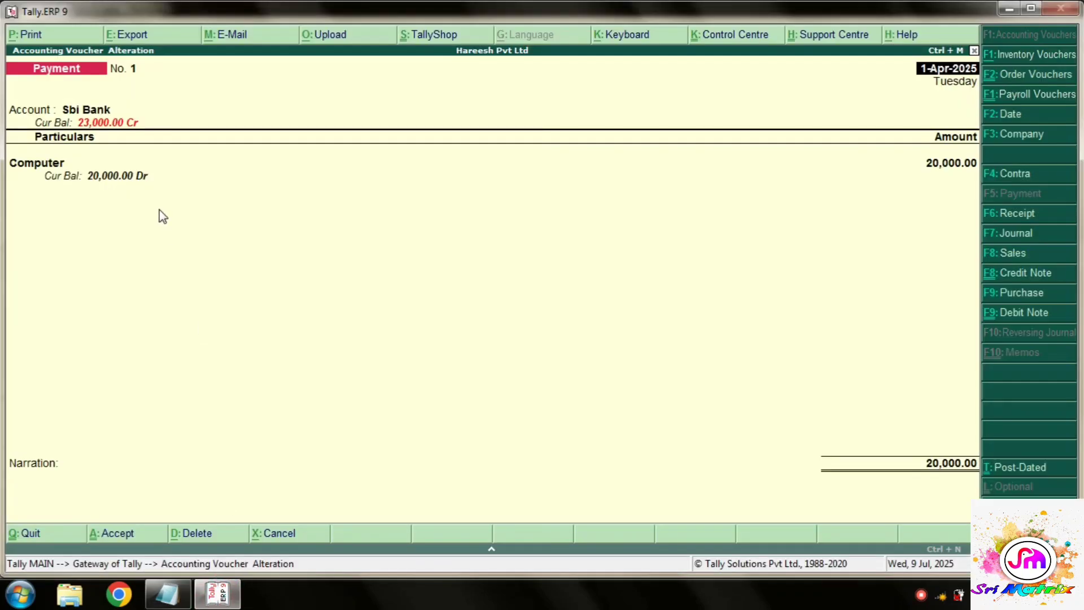
key(Return)
key(Return)
key(Return)
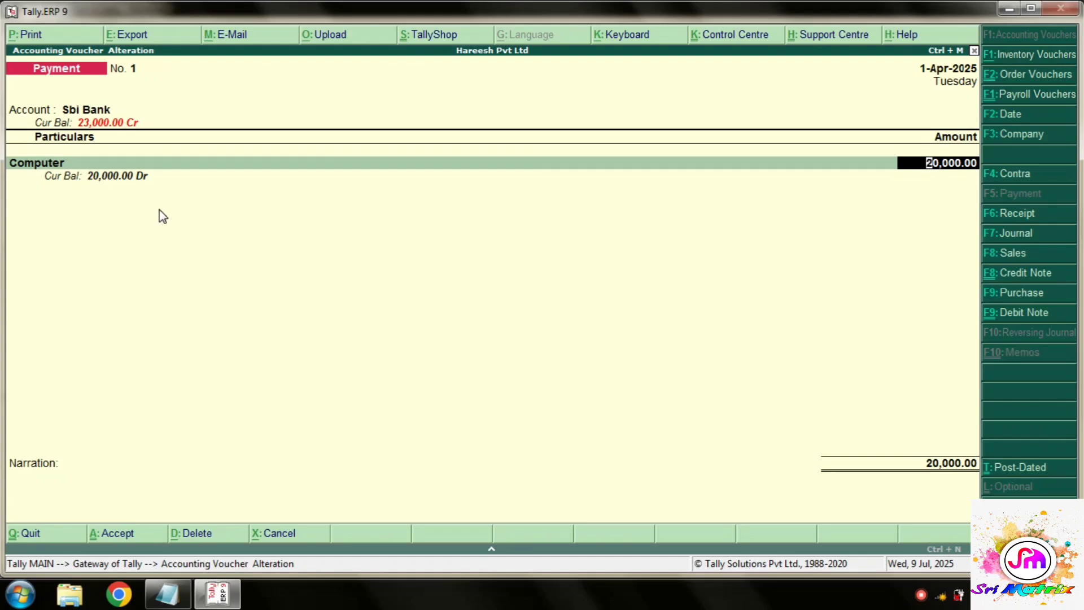
text(22000)
key(Return)
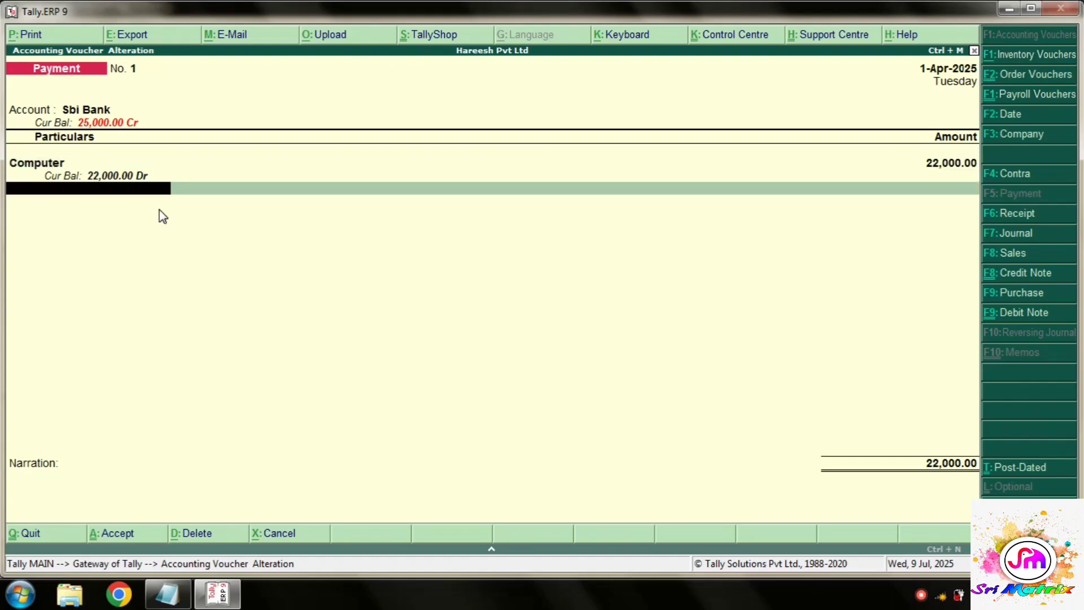
click(86, 121)
key(ctrl+a)
Look up the salary correction in the Notepad errors list and go back to the Salary payment voucher in Tally.
click(168, 594)
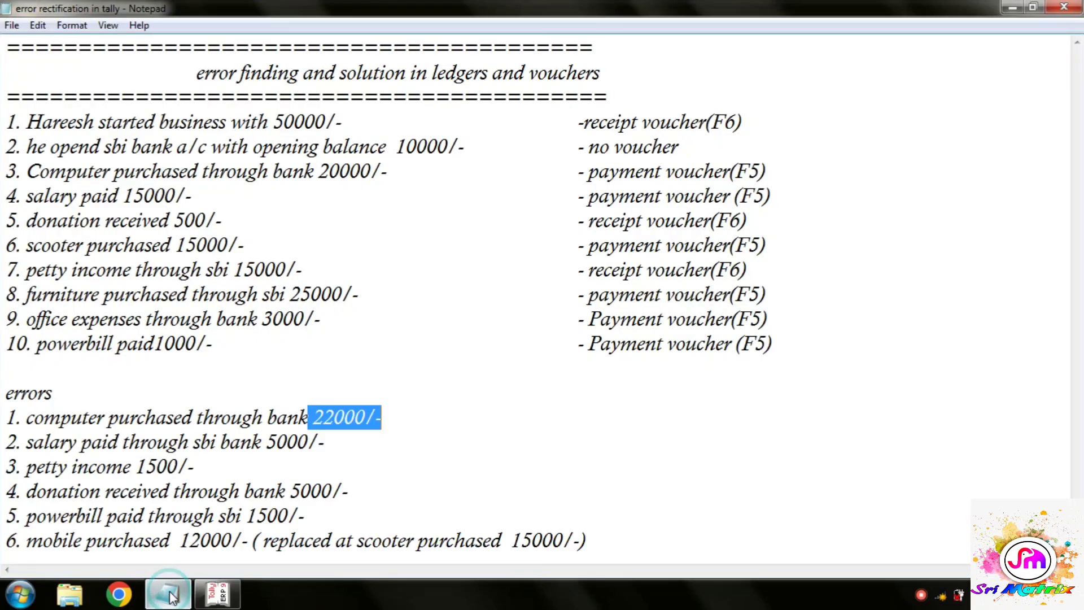
click(85, 443)
drag(329, 443, 22, 438)
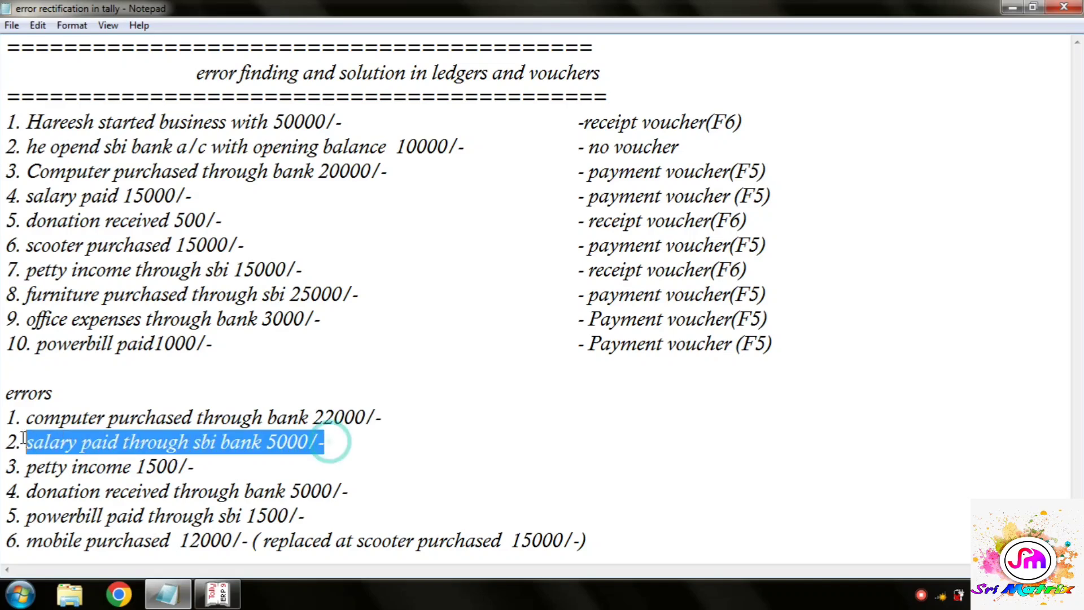
click(199, 593)
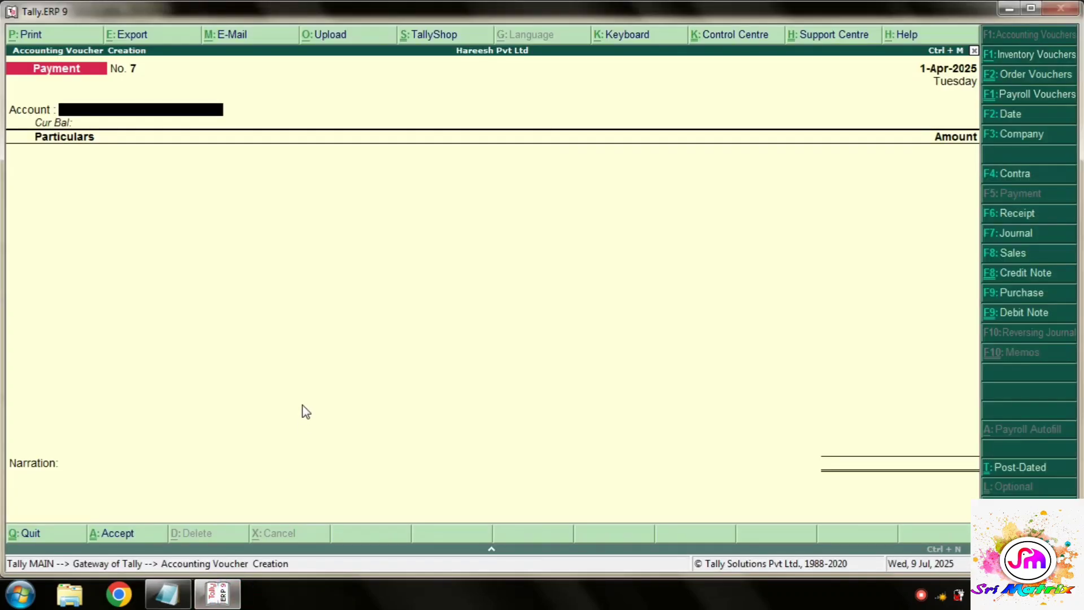
key(Page_Up)
key(Page_Up)
key(Page_Up)
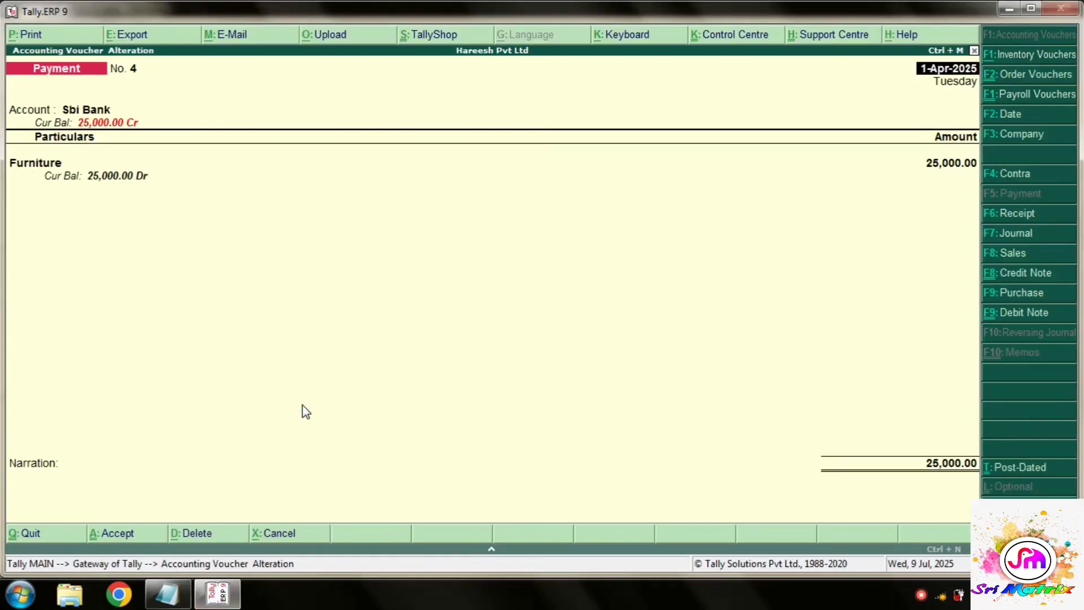
key(Page_Up)
key(Page_Up)
key(Page_Up)
key(Page_Up)
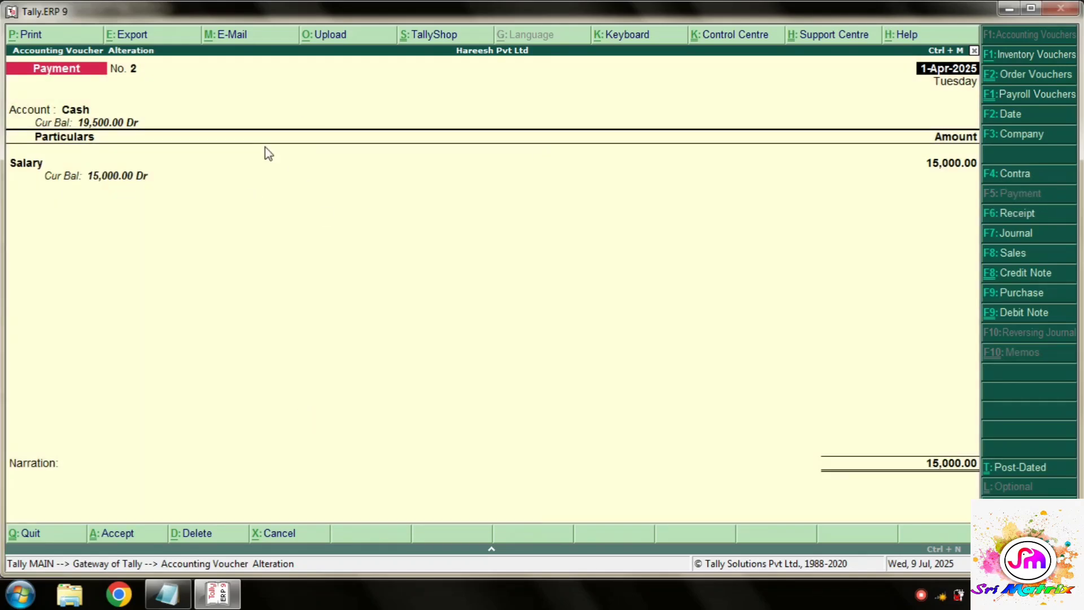
Recheck the salary correction in Notepad, then change the Salary voucher's account to Sbi Bank with amount 5,000 and save it.
click(180, 600)
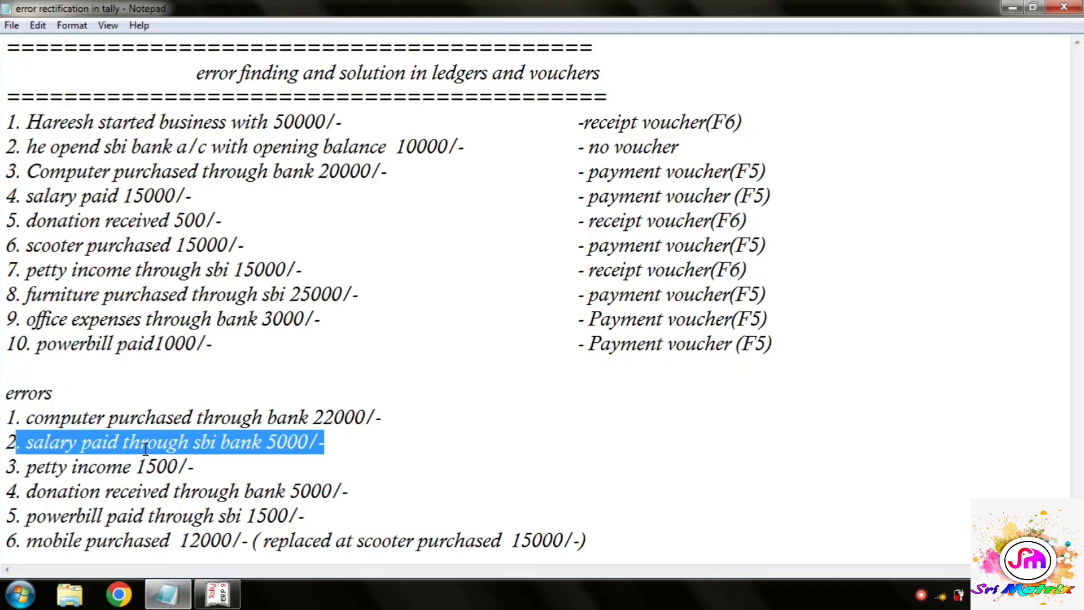
drag(202, 442, 334, 439)
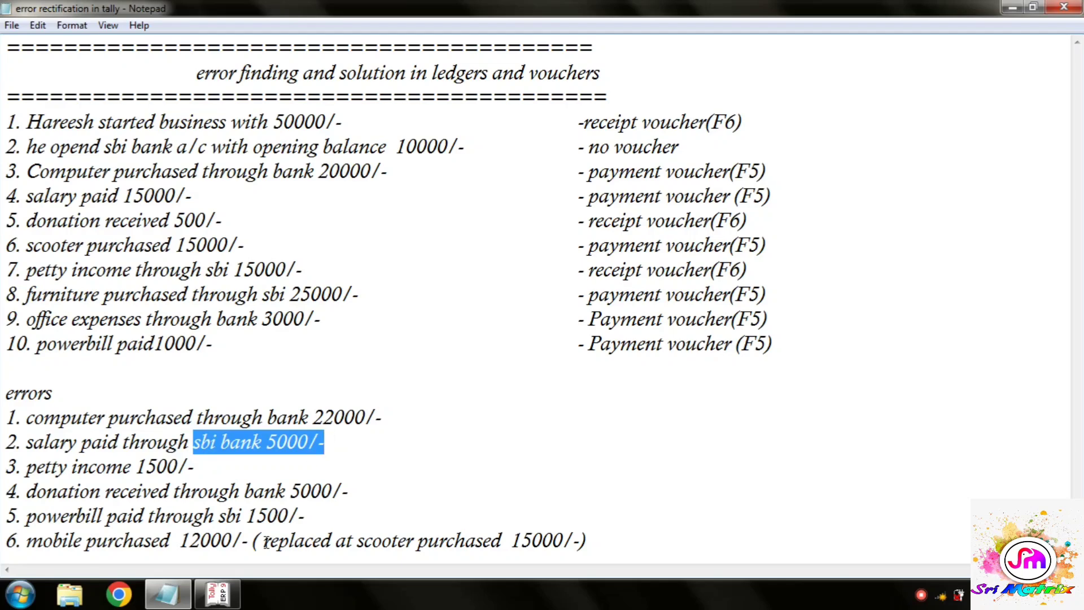
click(217, 594)
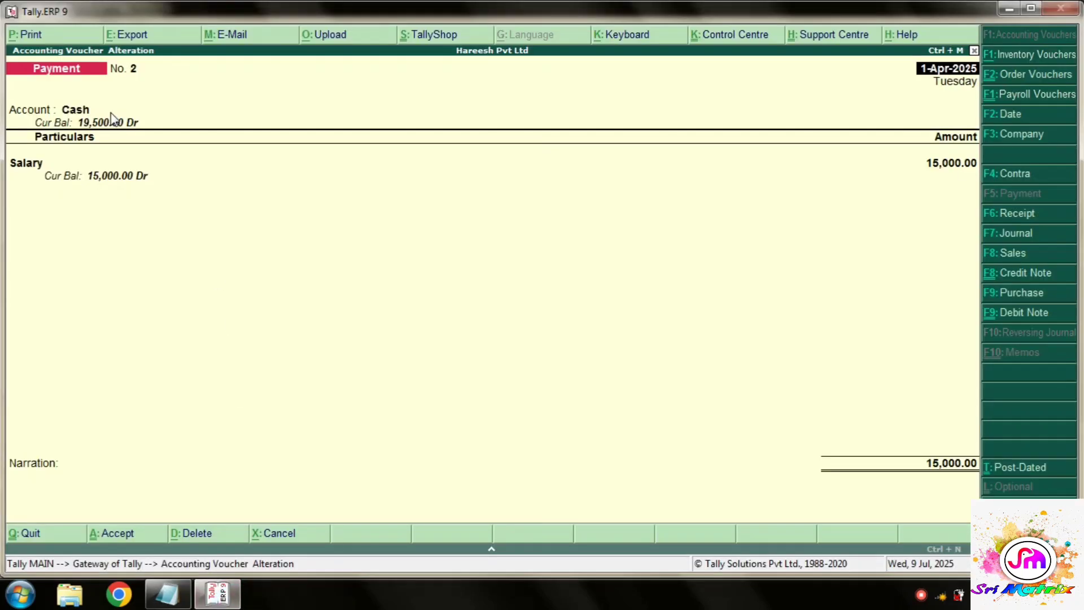
key(Return)
text(Sb)
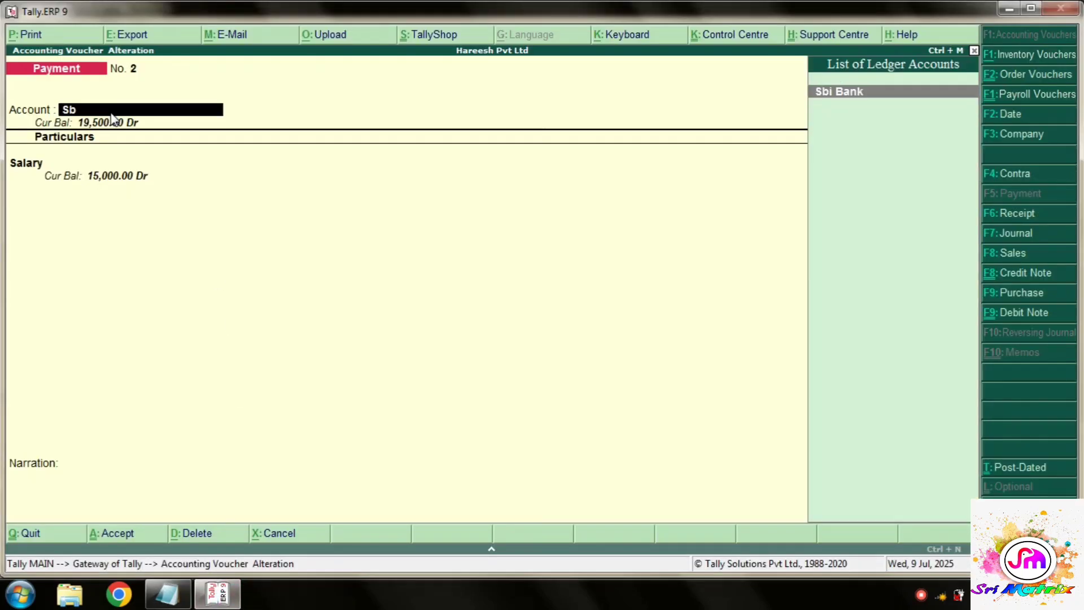
key(Return)
key(Return)
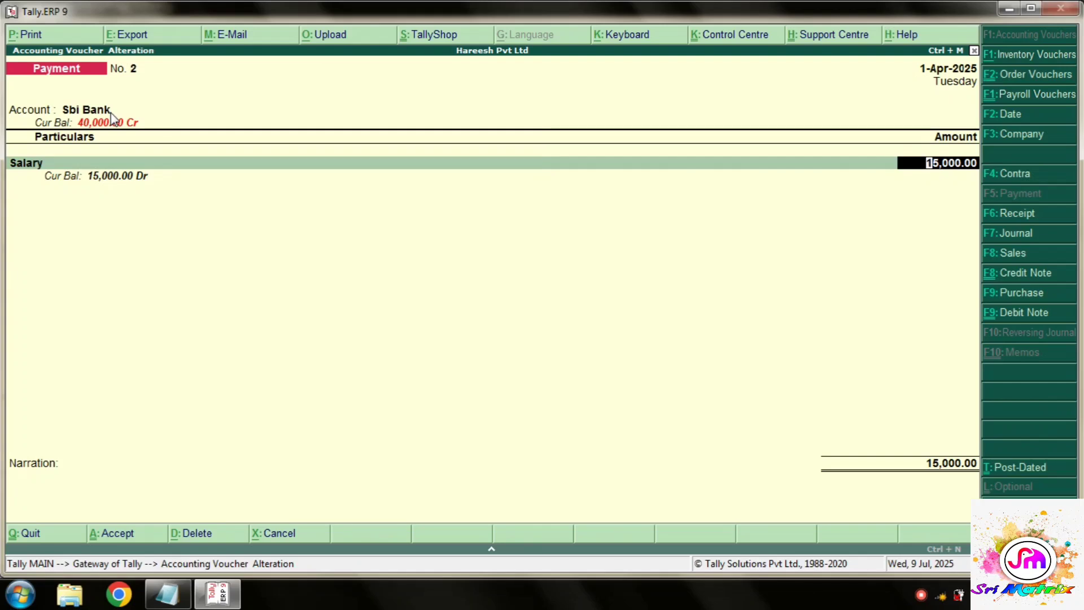
text(5000)
key(Return)
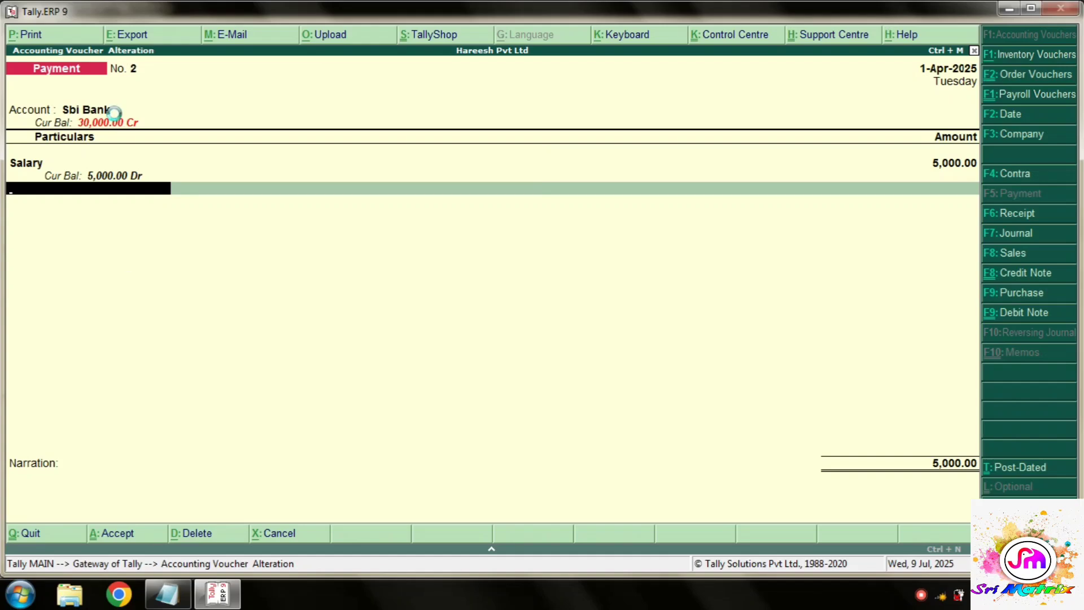
key(ctrl+a)
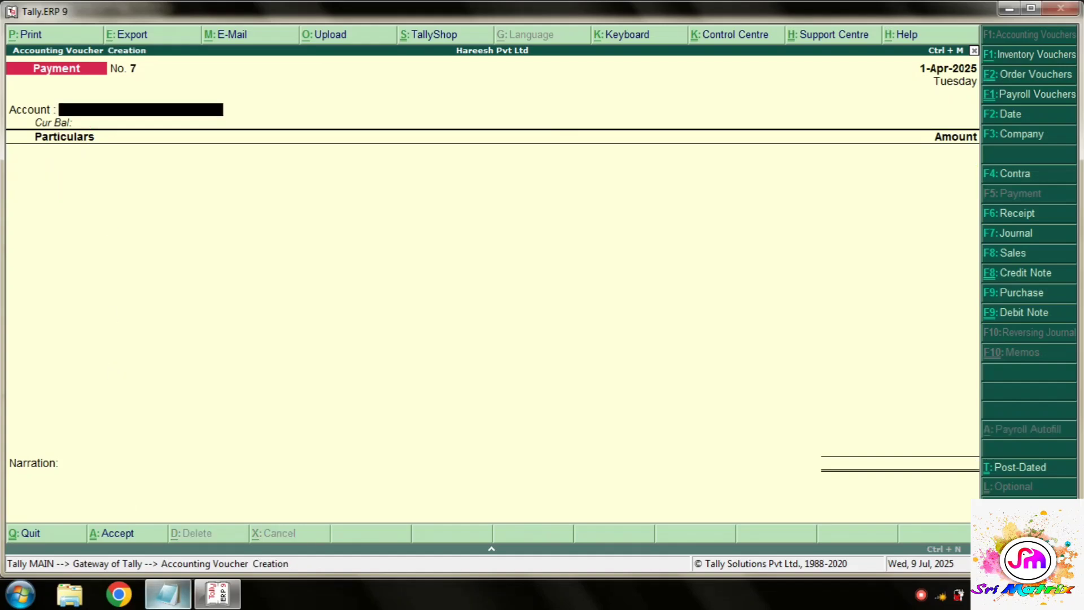
Look up the petty income correction in Notepad and go back to the Petty Income receipt voucher in Tally.
click(160, 594)
click(170, 472)
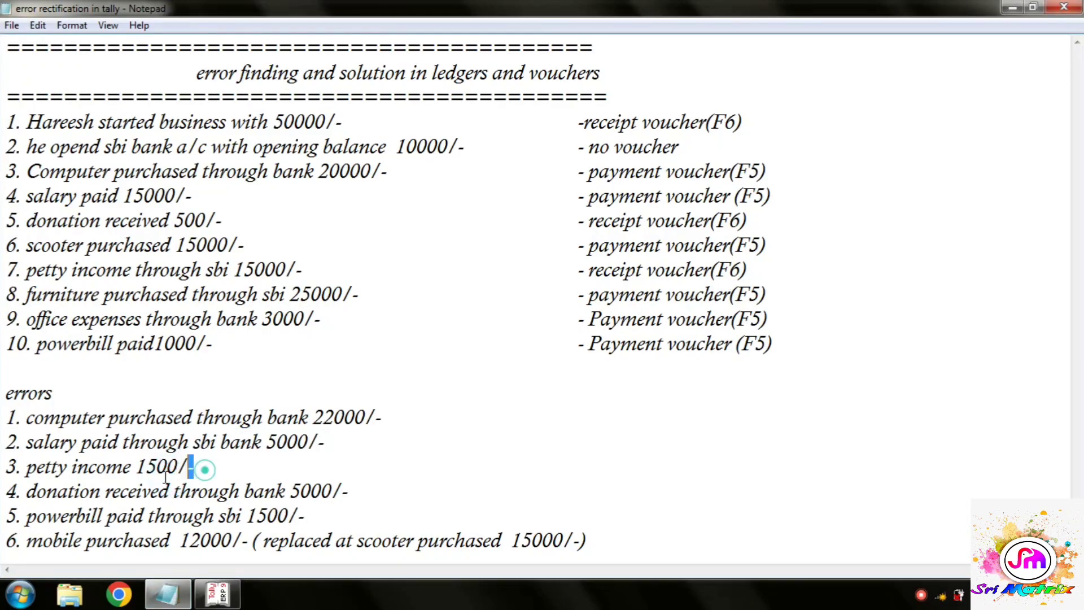
drag(6, 491, 46, 472)
click(217, 594)
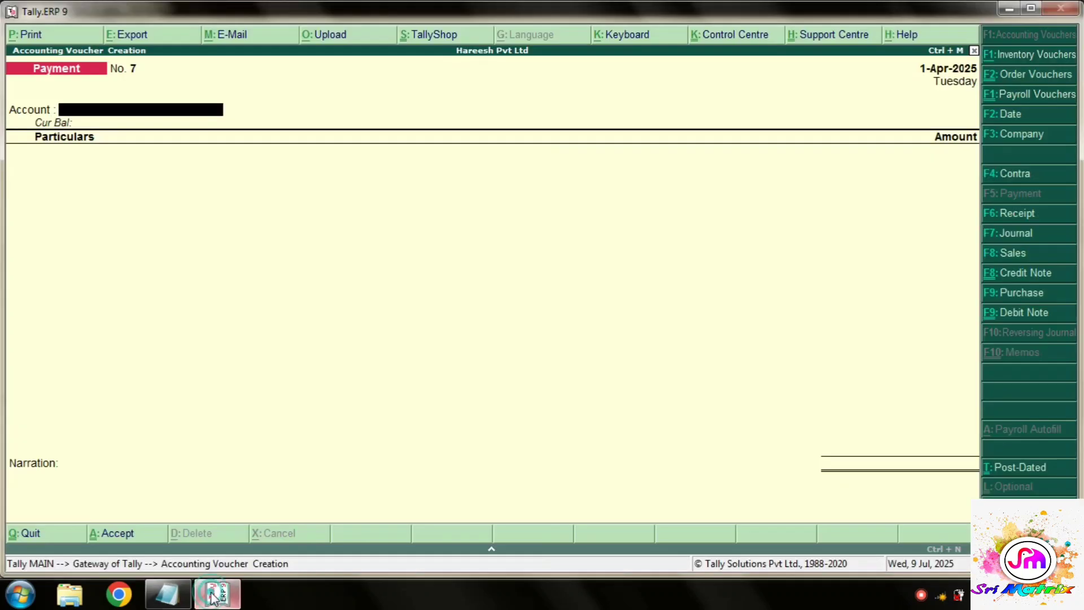
key(Page_Up)
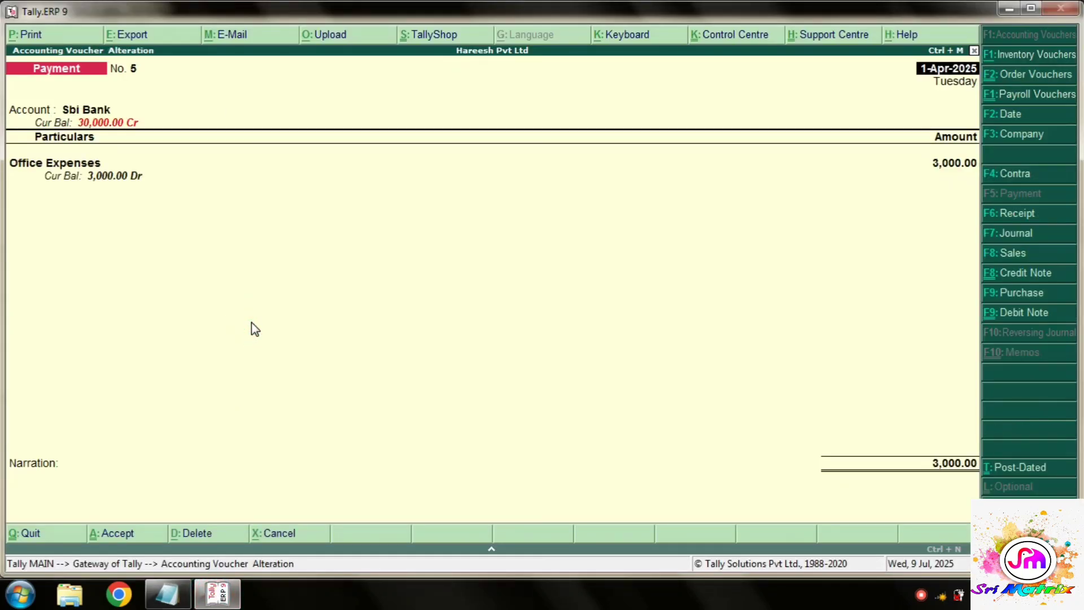
key(Page_Up)
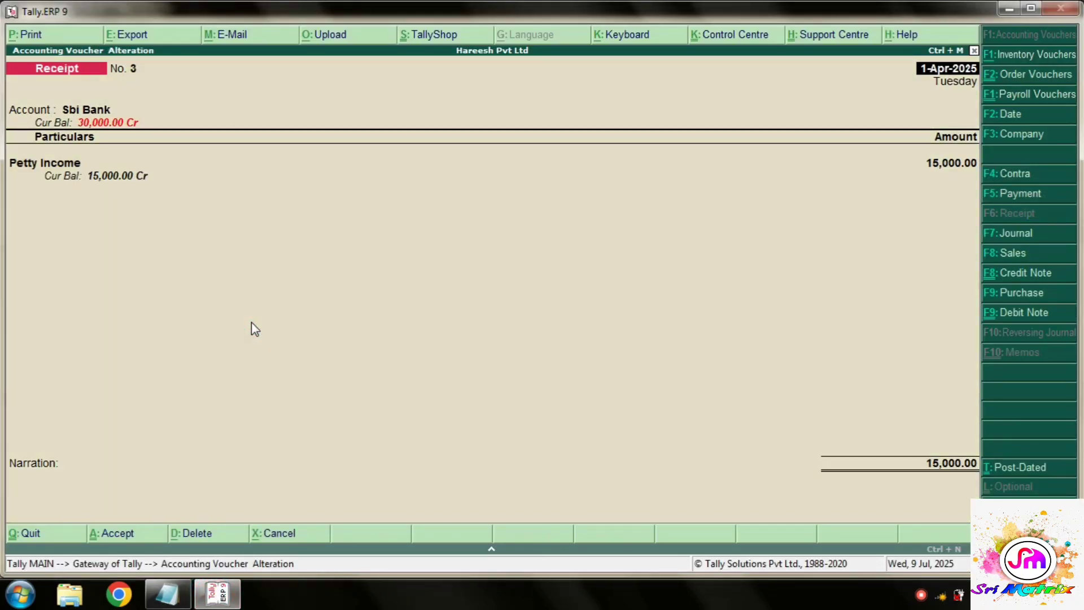
Change the Petty Income receipt's account to Cash, set the amount to 1,500 as listed in Notepad, and save it.
key(Return)
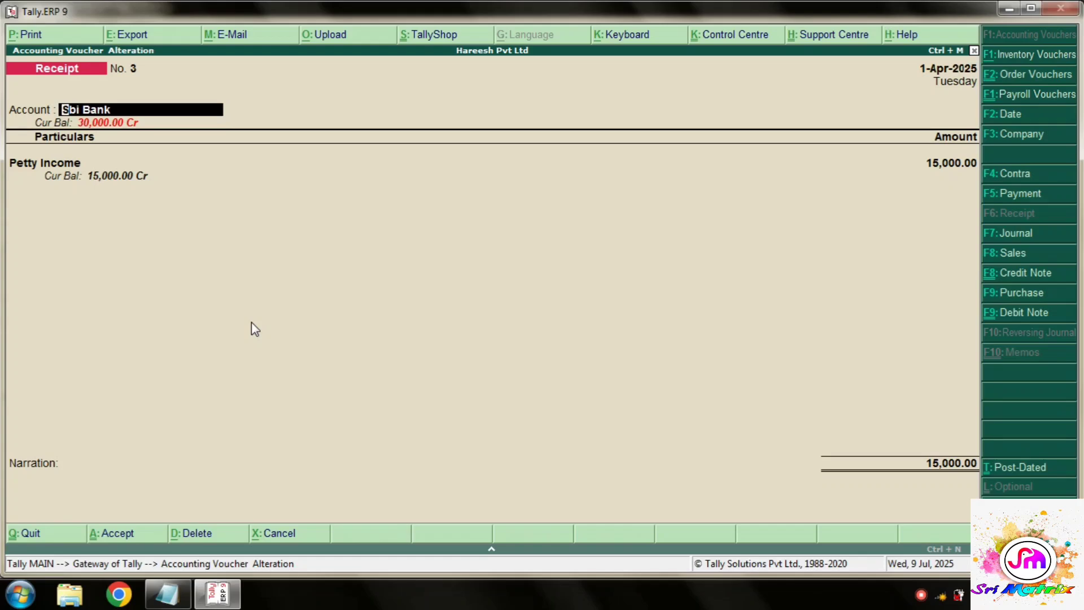
text(Cas)
key(Return)
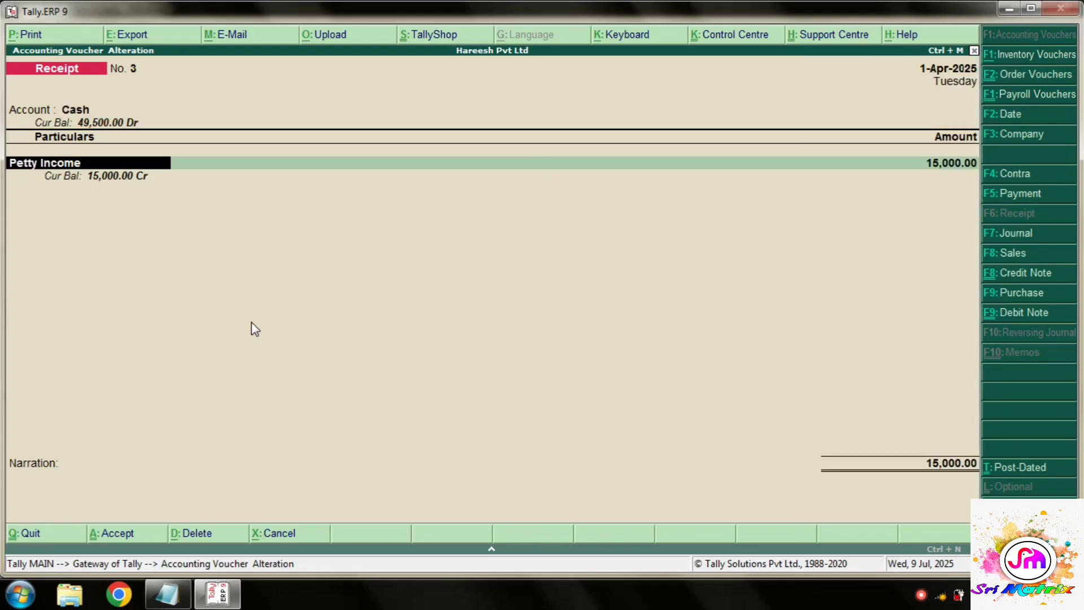
key(Return)
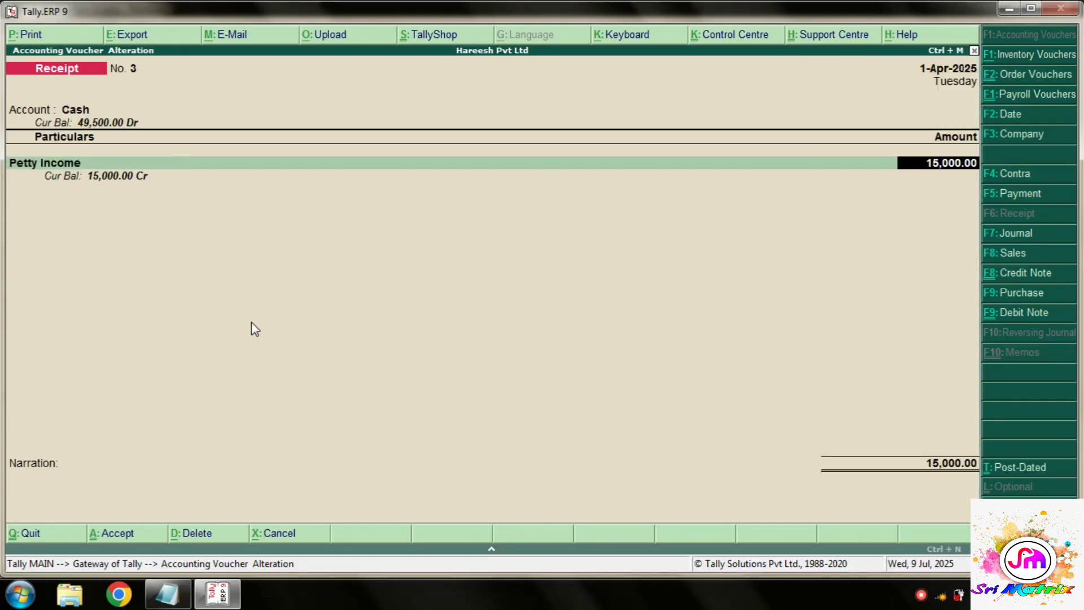
click(168, 593)
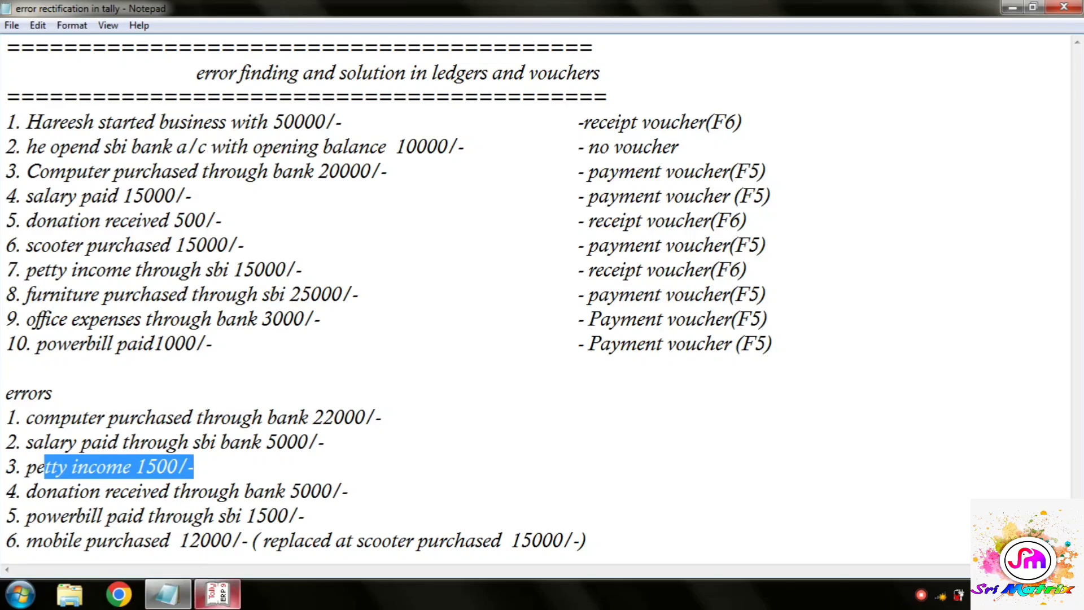
click(224, 602)
text(15)
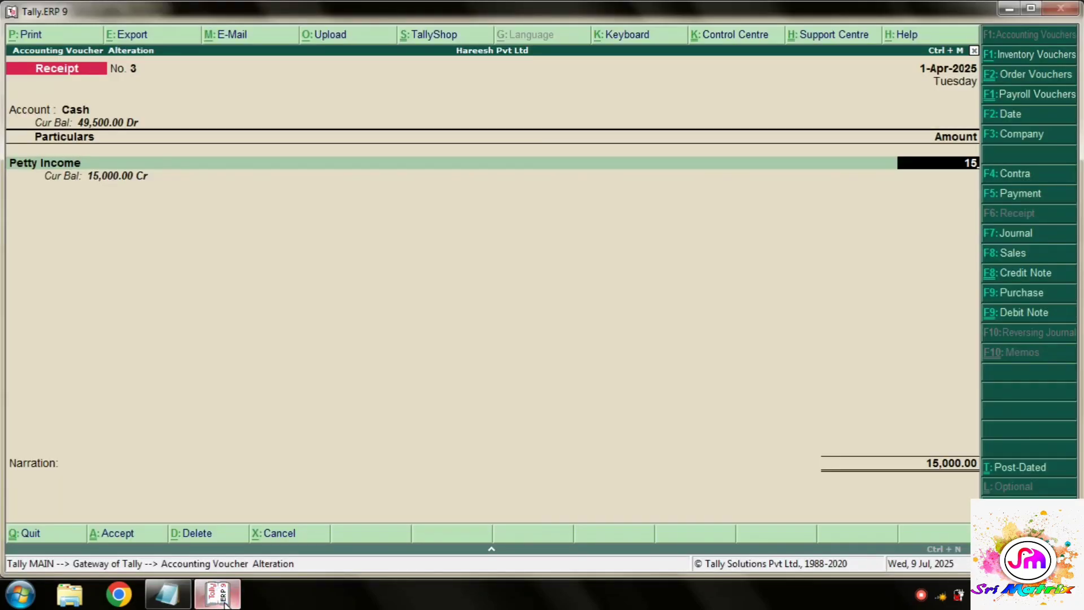
text(00)
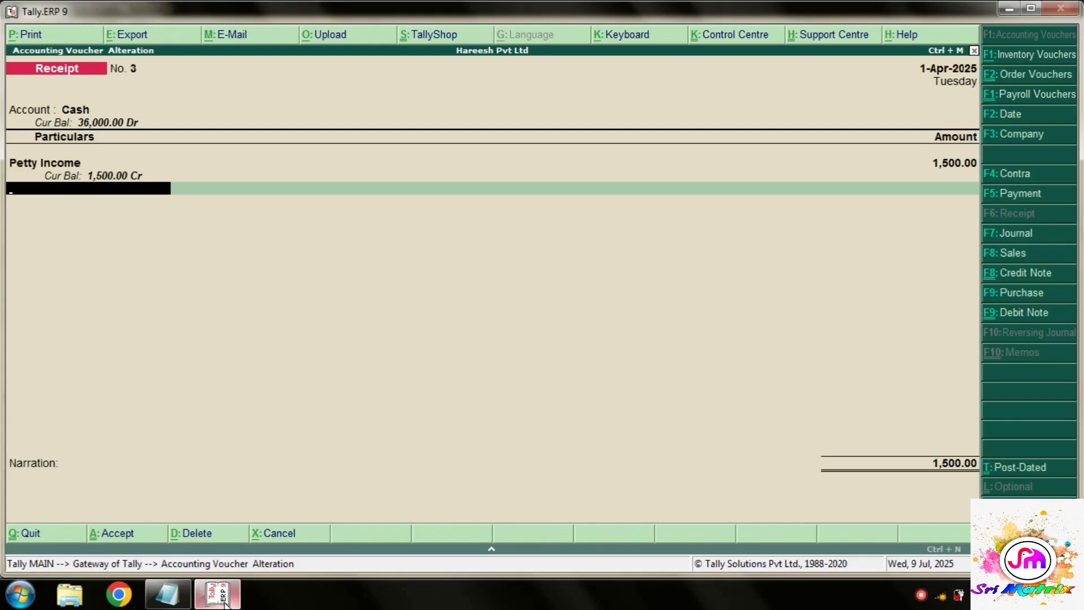
key(ctrl+a)
Look up the donation correction in the Notepad errors list and go back to the Donation receipt voucher in Tally.
click(167, 594)
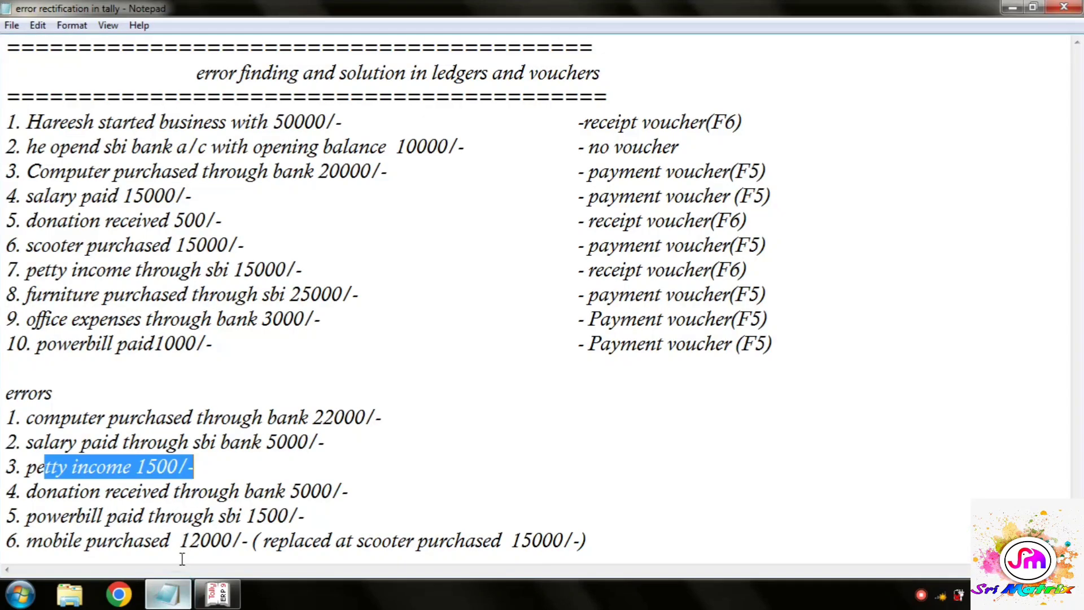
click(189, 491)
drag(358, 490, 310, 491)
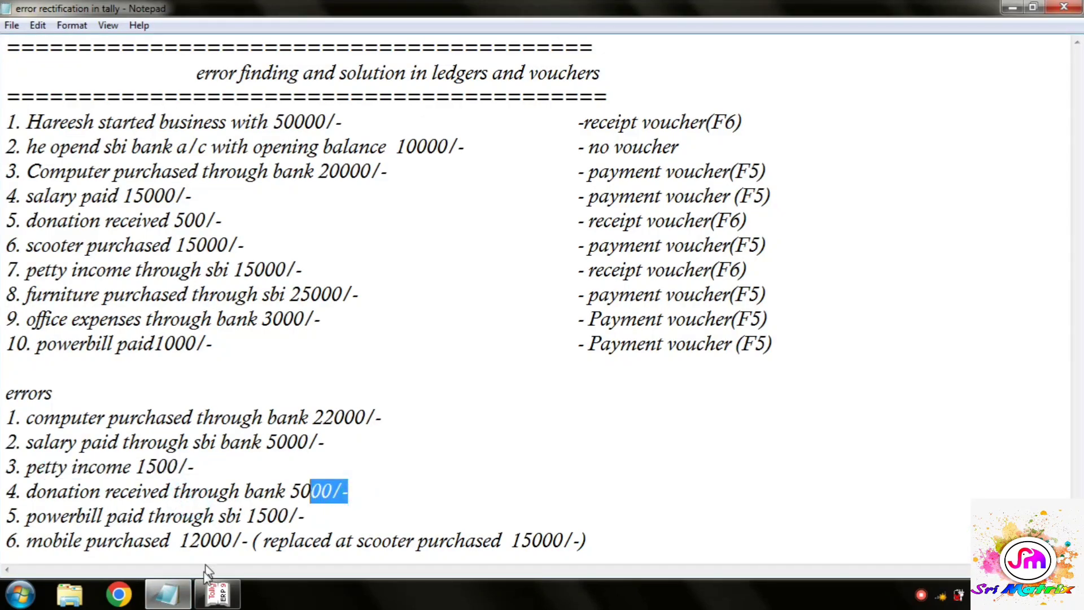
click(217, 592)
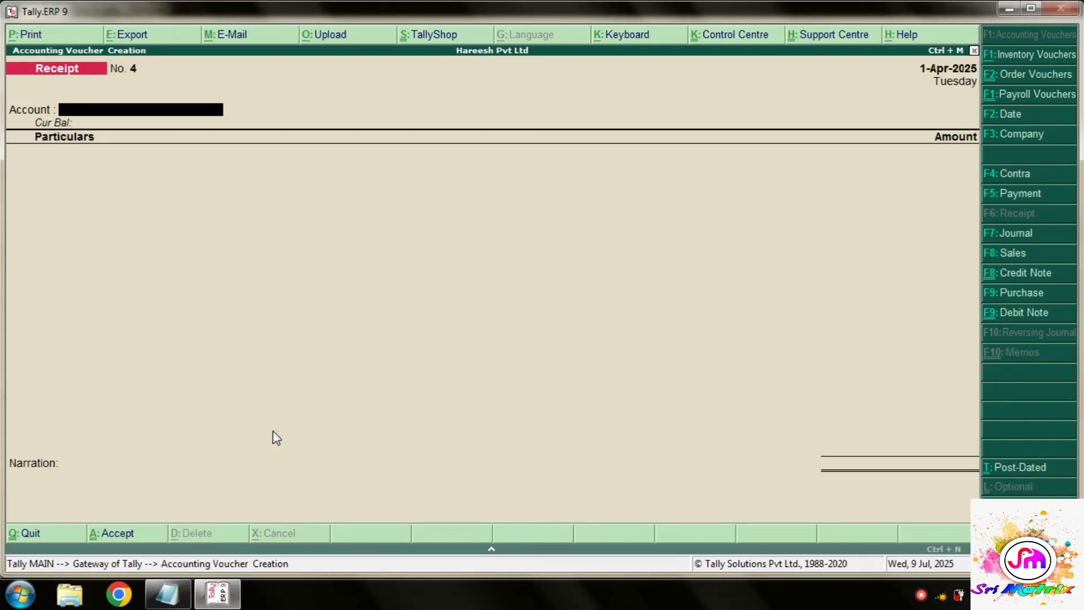
key(Page_Up)
key(Page_Up)
key(Page_Up)
key(Page_Up)
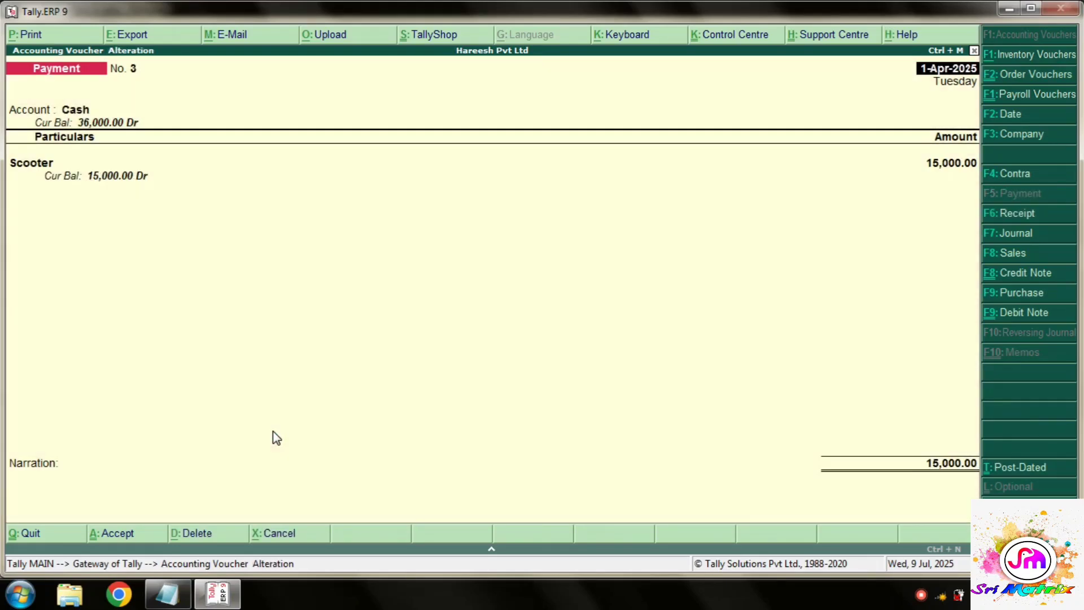
key(Page_Up)
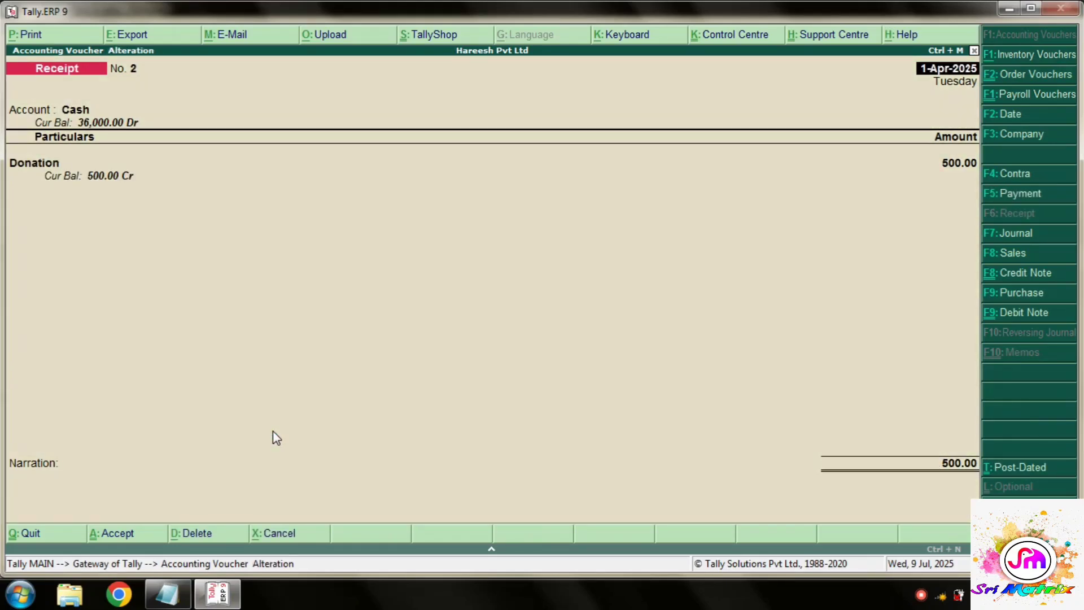
Check the donation correction in Notepad and change the Donation receipt voucher's account to Sbi Bank.
key(Return)
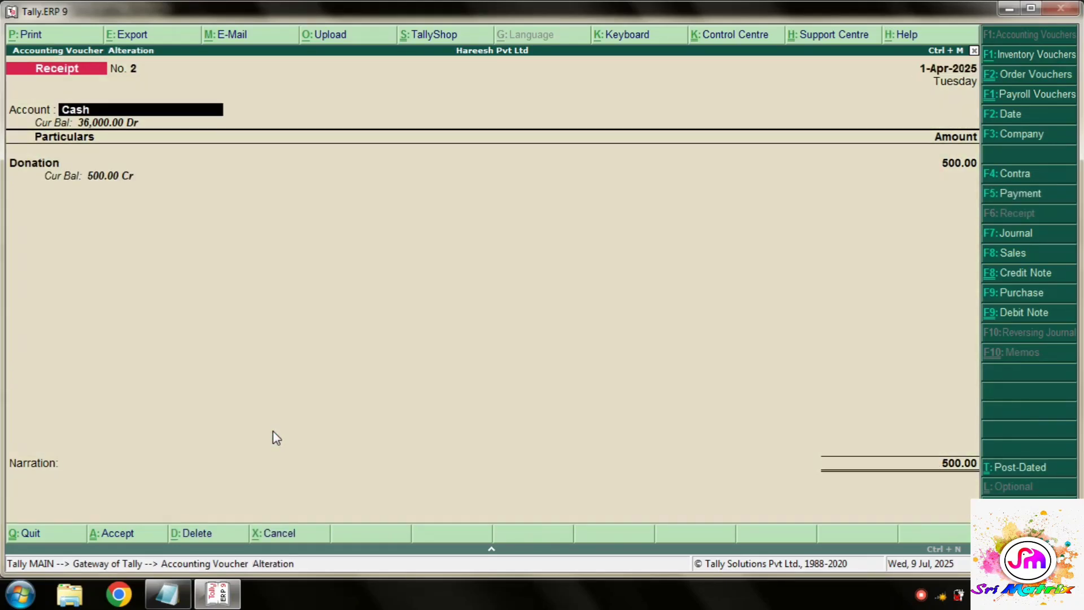
click(180, 603)
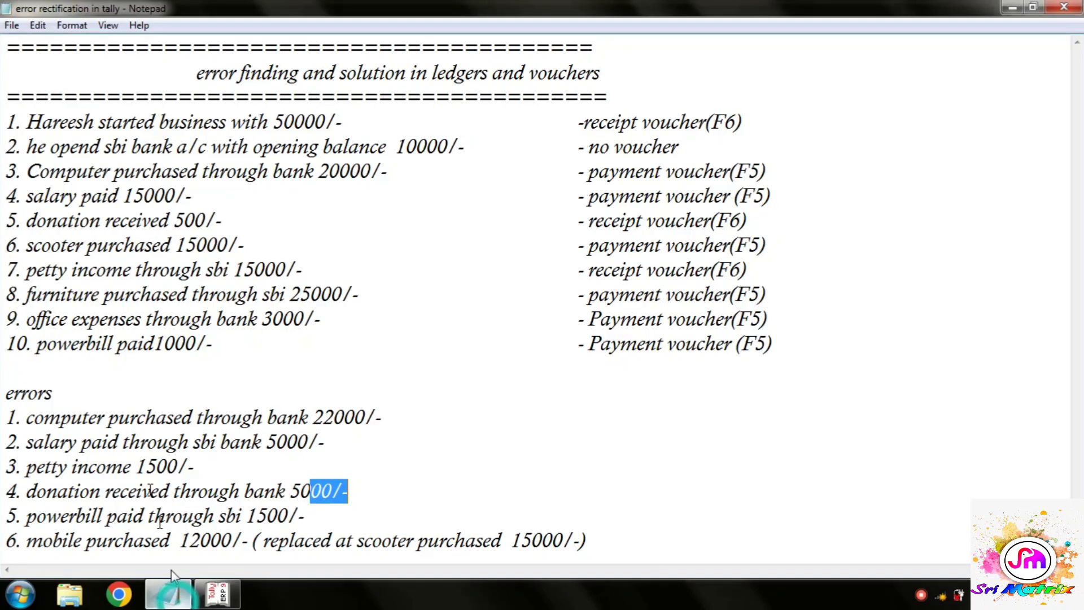
double_click(312, 491)
click(218, 594)
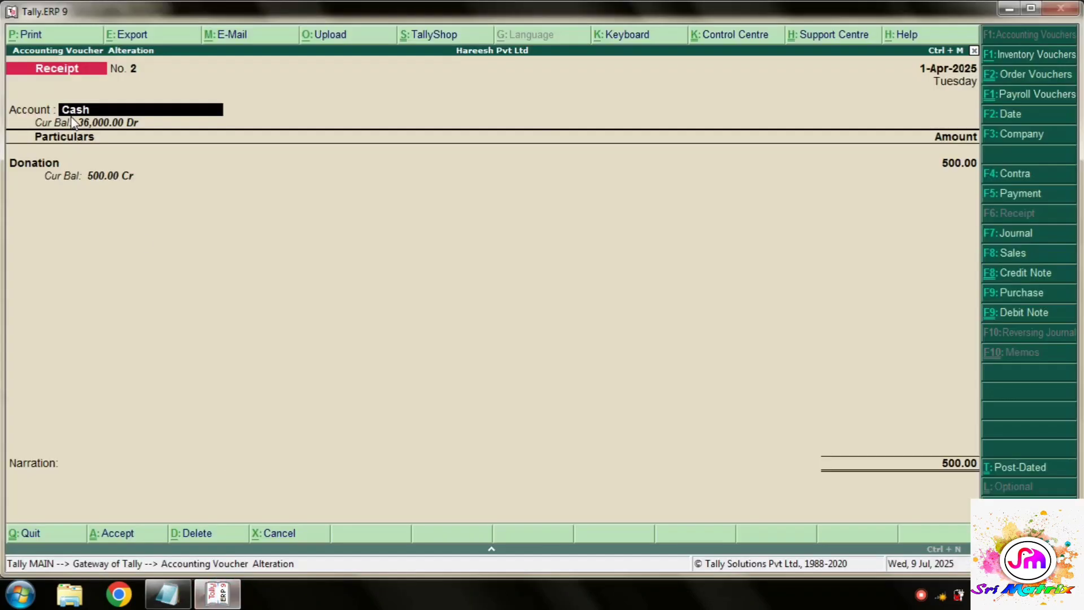
text(s)
key(Return)
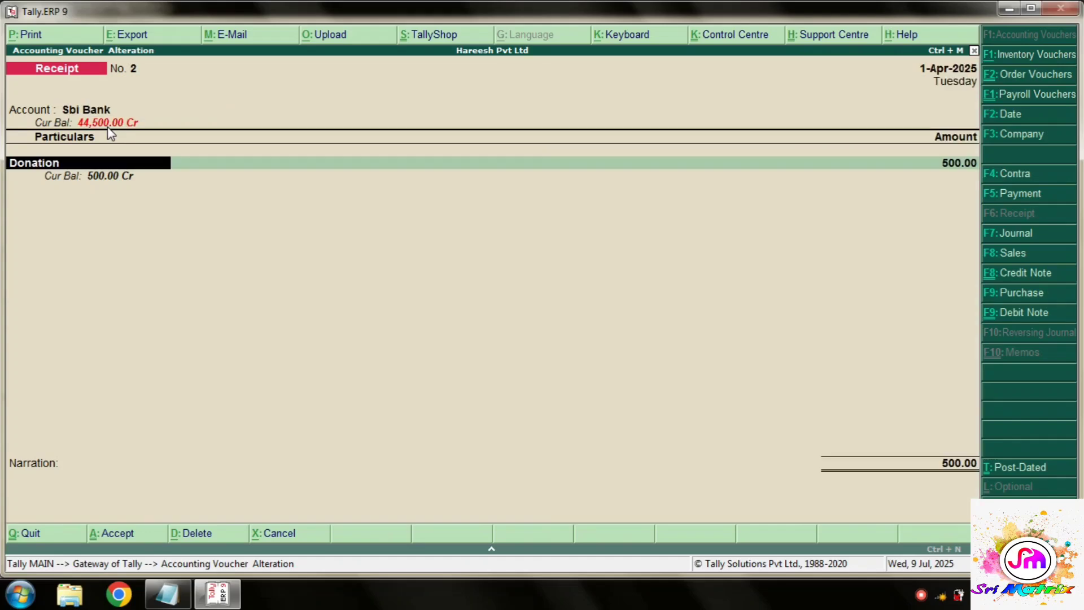
Set the Donation receipt's amount to 5,000 as listed in Notepad and save the voucher.
key(Return)
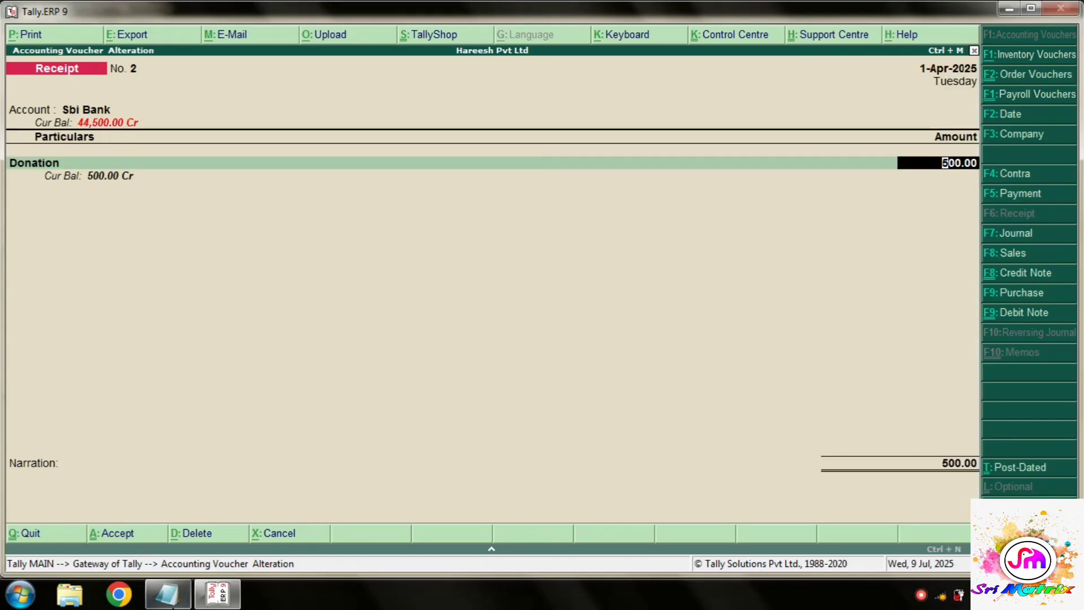
click(168, 594)
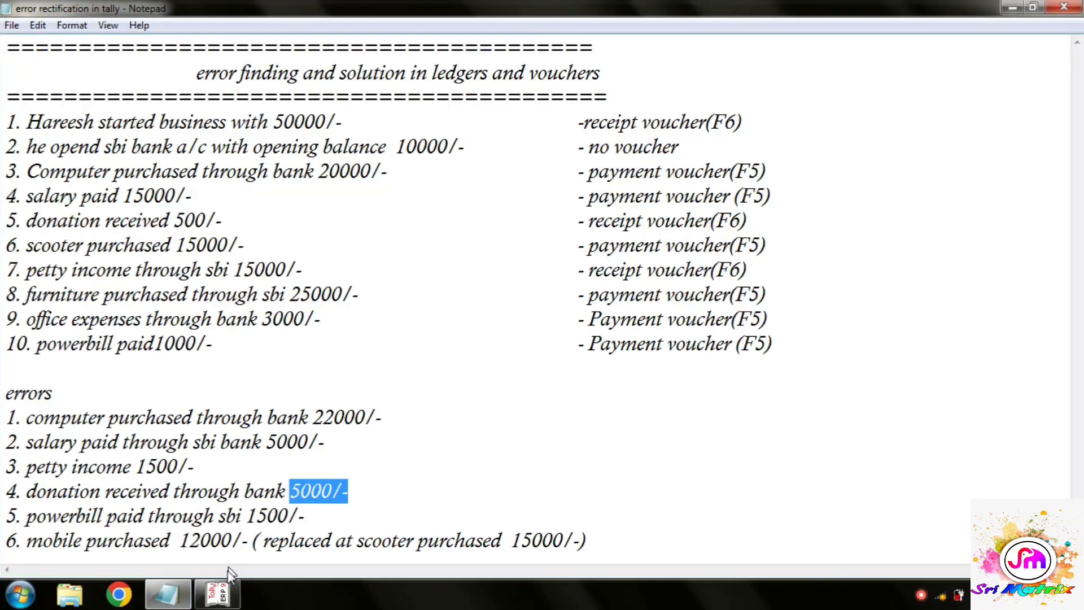
click(226, 597)
text(5000)
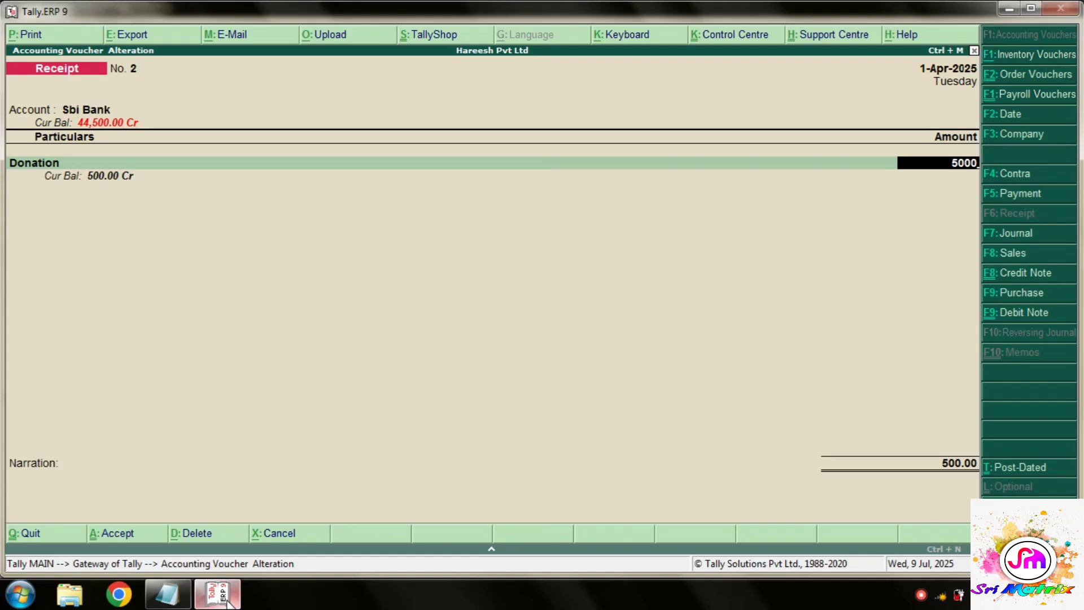
key(Return)
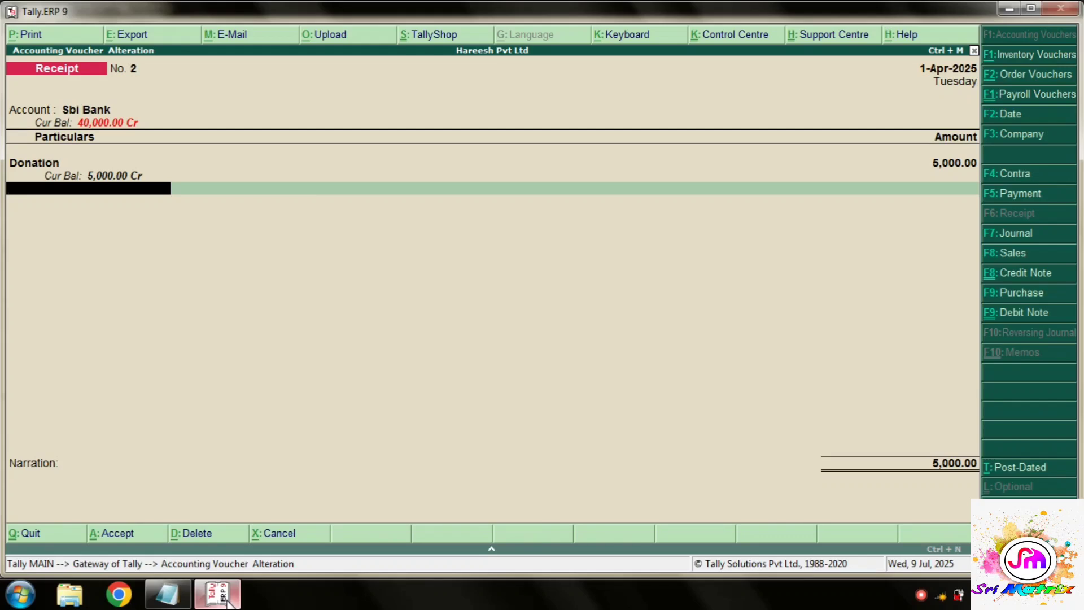
key(ctrl+a)
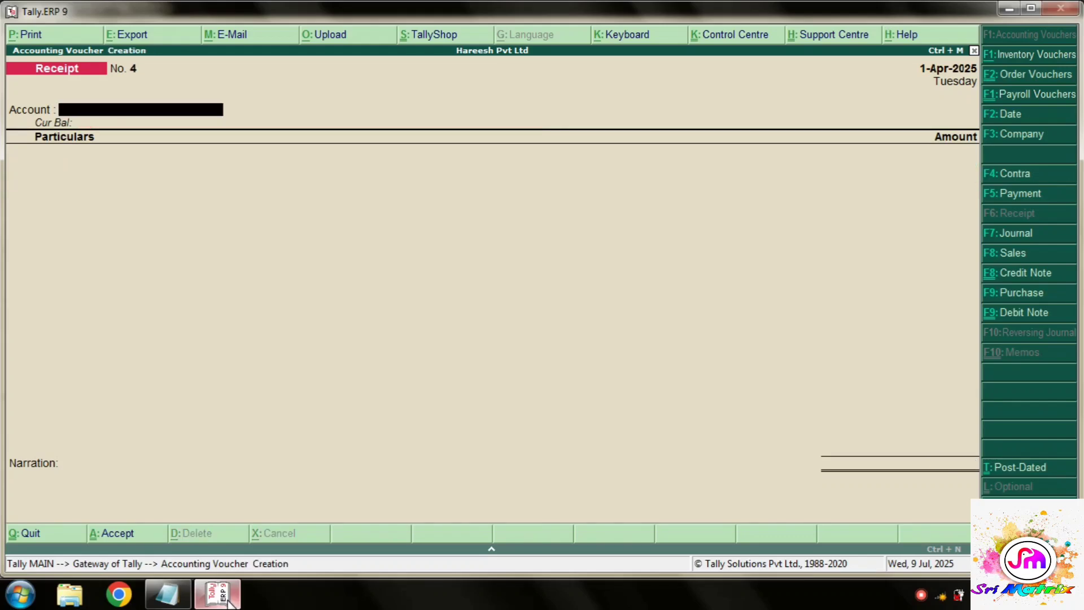
Look up the power bill correction in Notepad and bring up the Powerbill Paid payment voucher in Tally.
click(168, 593)
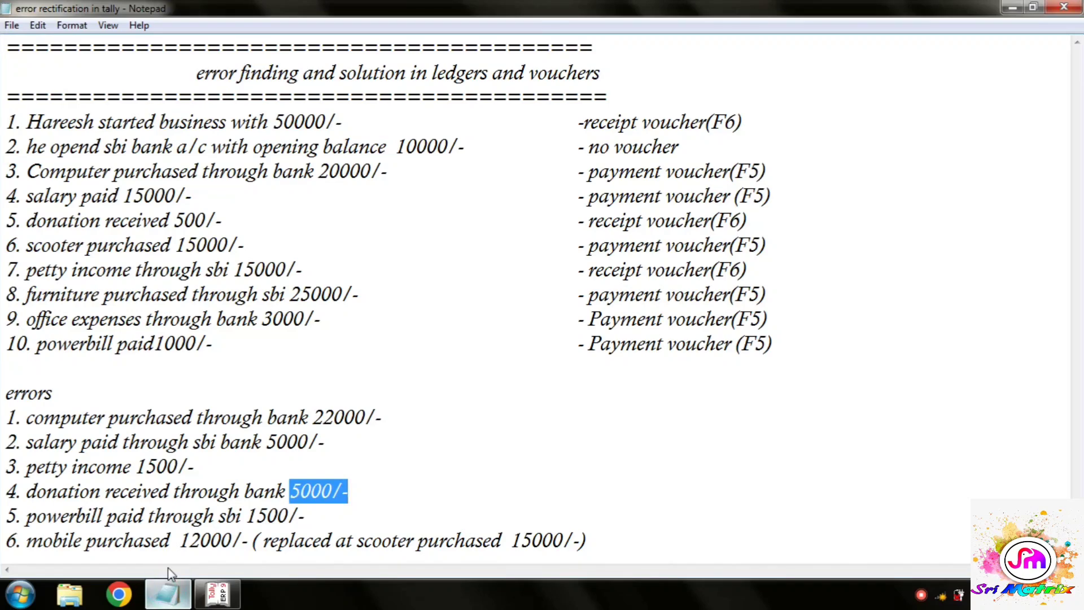
drag(246, 515, 299, 495)
click(220, 594)
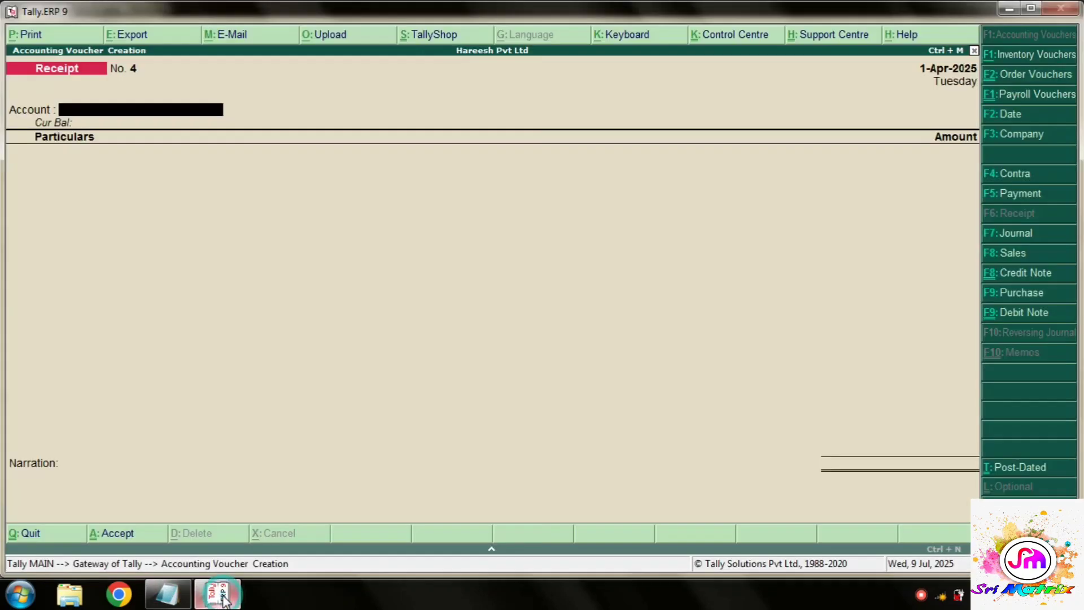
key(Page_Up)
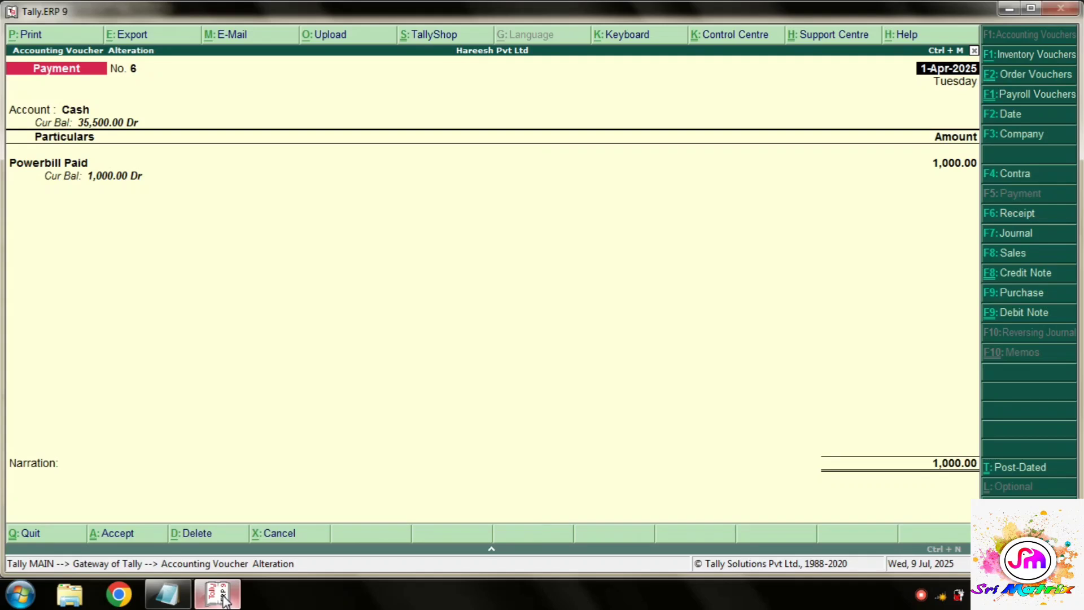
key(Page_Up)
key(Page_Down)
Change the Powerbill Paid payment's account to Sbi Bank, set the amount to 1,500, and save it after checking against Notepad.
key(Return)
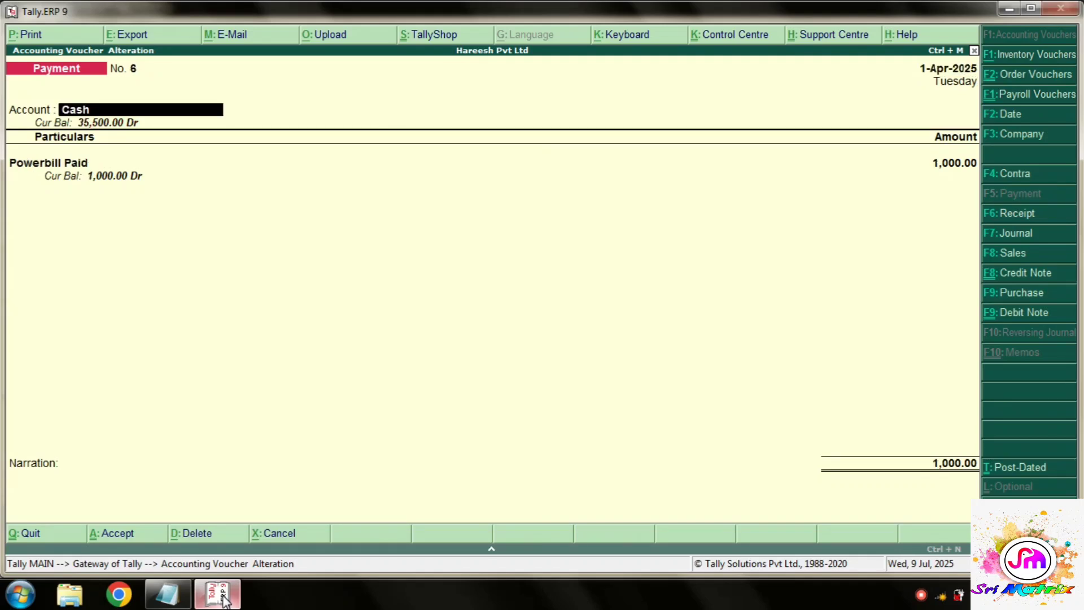
text(s)
key(Return)
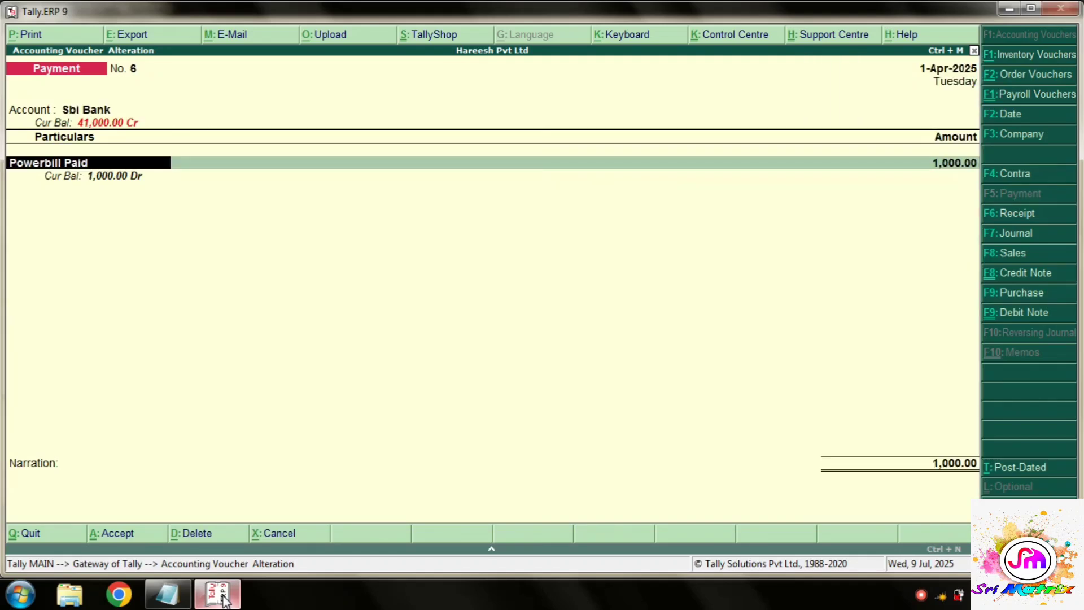
key(Return)
text(1500)
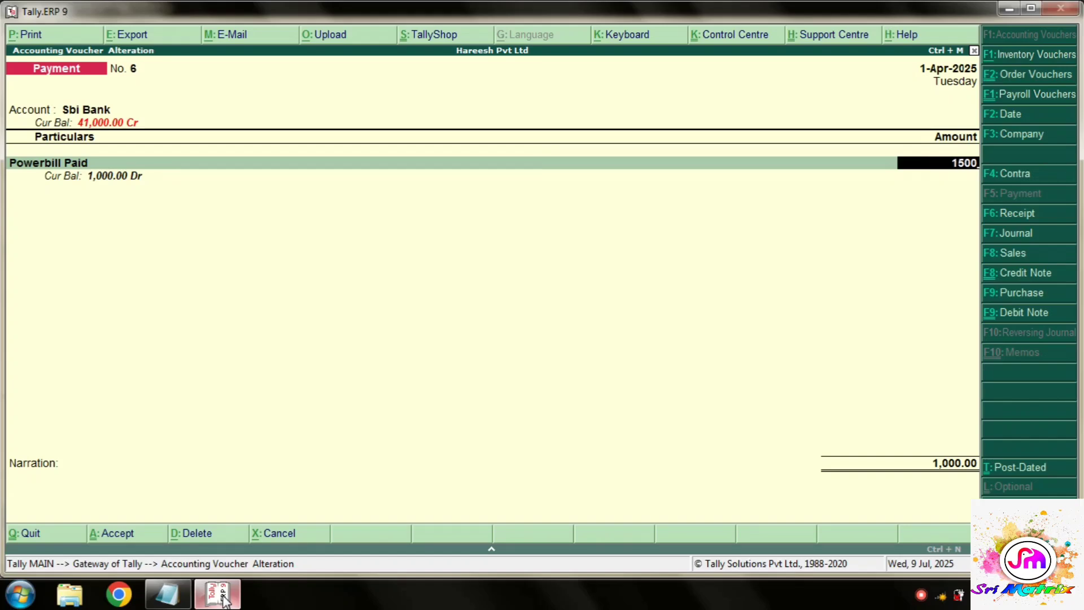
key(Return)
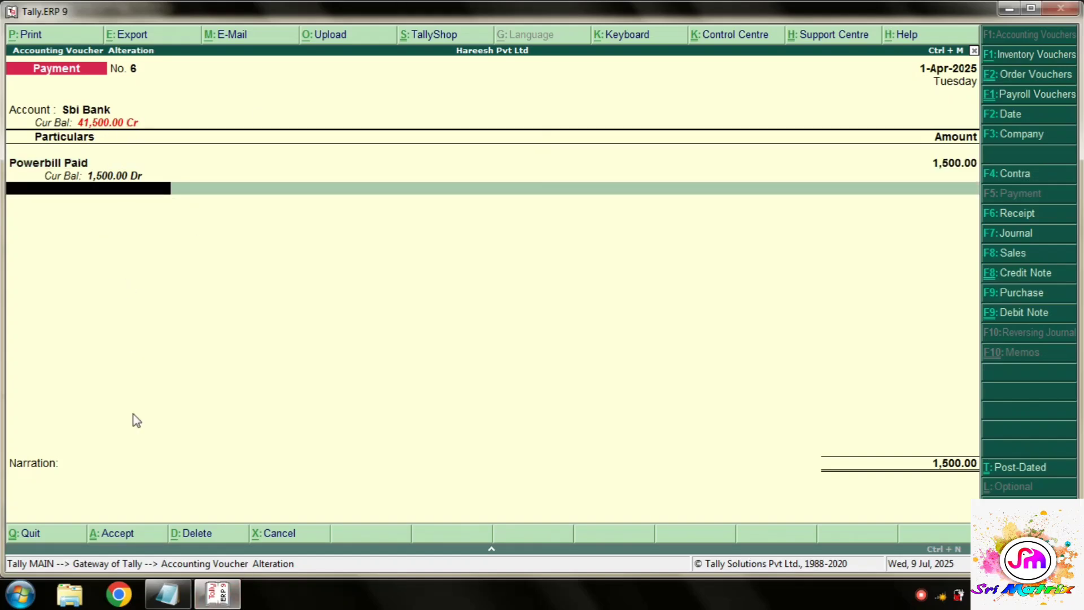
click(167, 594)
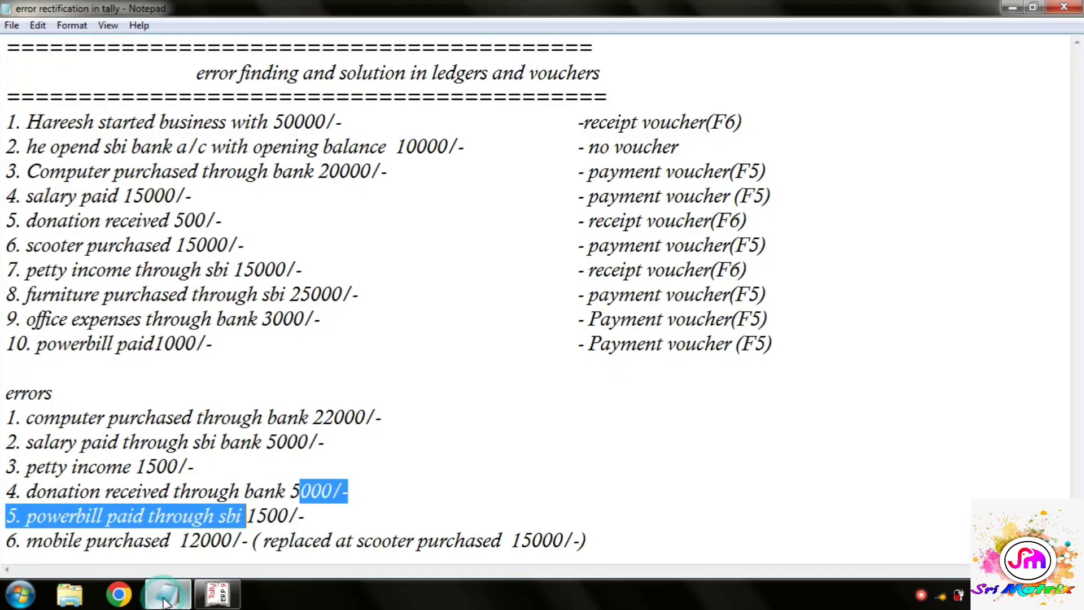
click(231, 599)
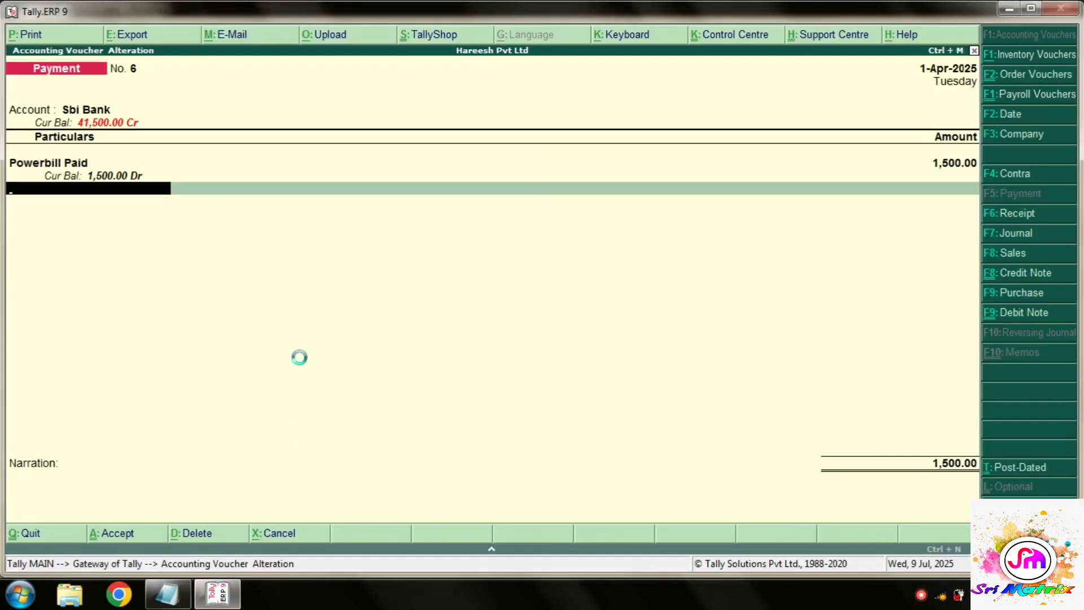
Examine the mobile purchase correction that replaces the scooter purchase in the Notepad errors list, and go back to Tally.
click(167, 593)
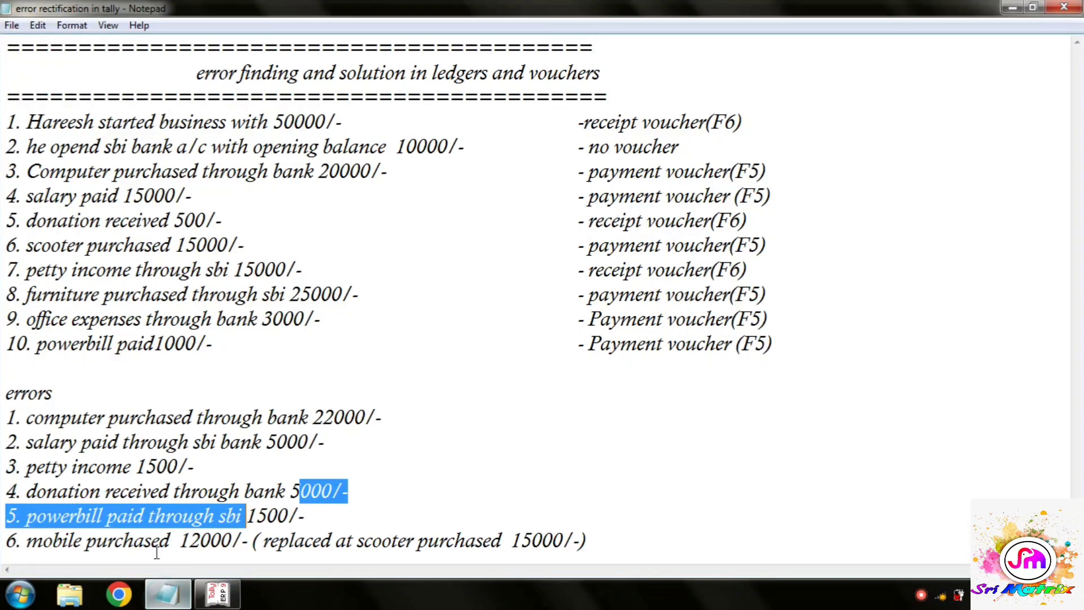
drag(26, 542, 169, 560)
drag(262, 542, 580, 544)
drag(84, 541, 169, 541)
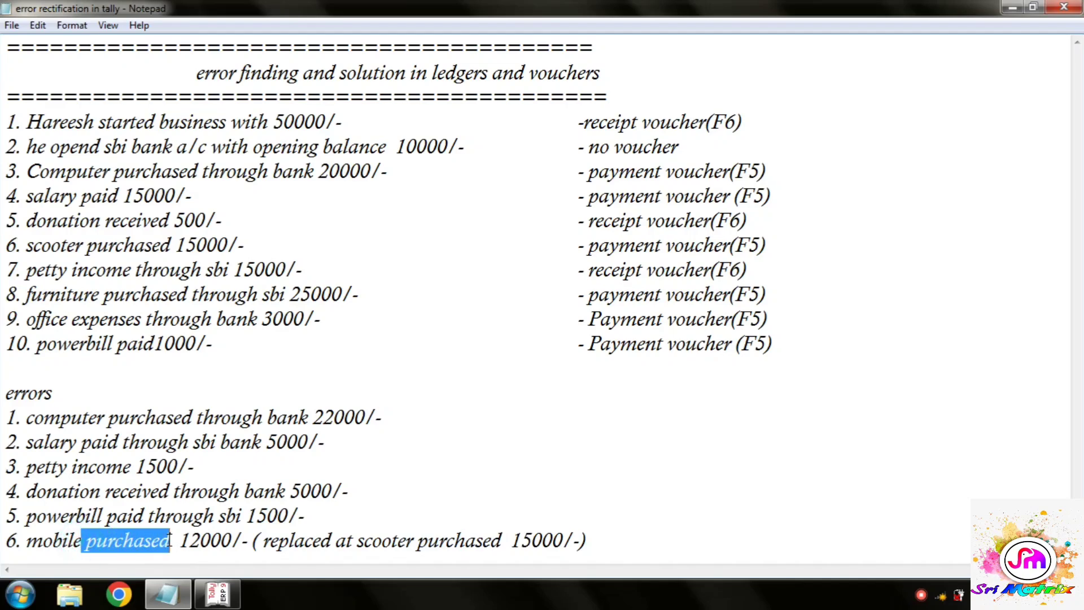
double_click(158, 540)
click(218, 594)
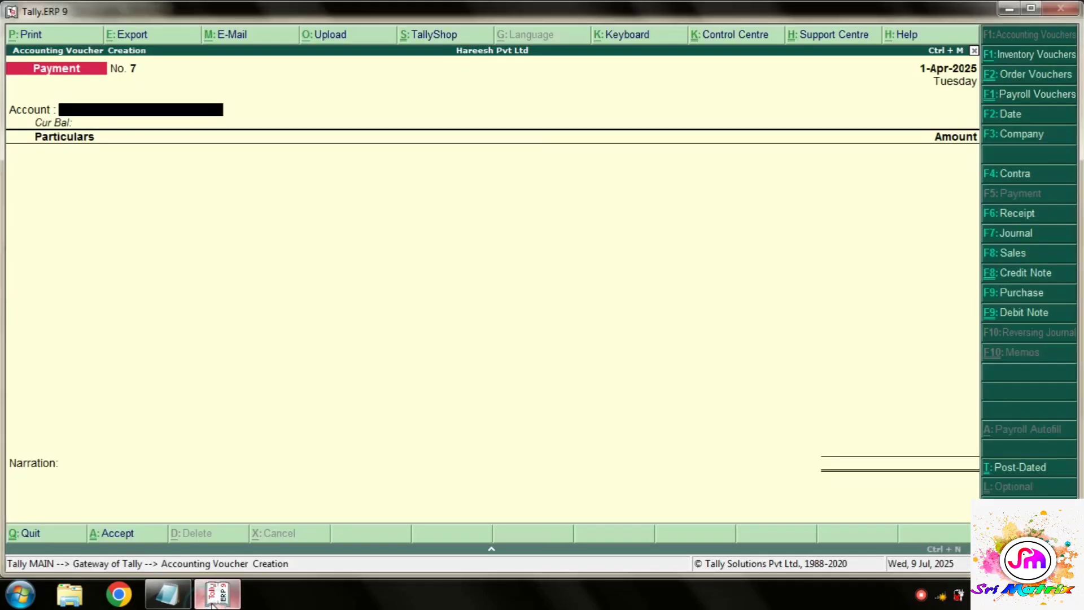
Leave voucher entry and open the multiple-ledger alteration list for All Items.
key(Escape)
key(Return)
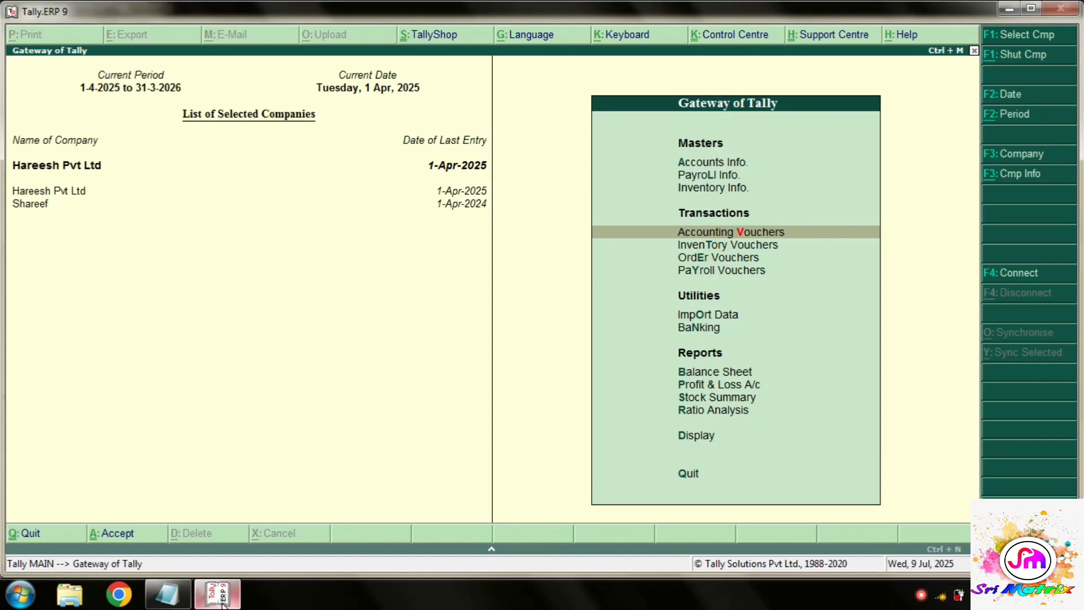
key(a)
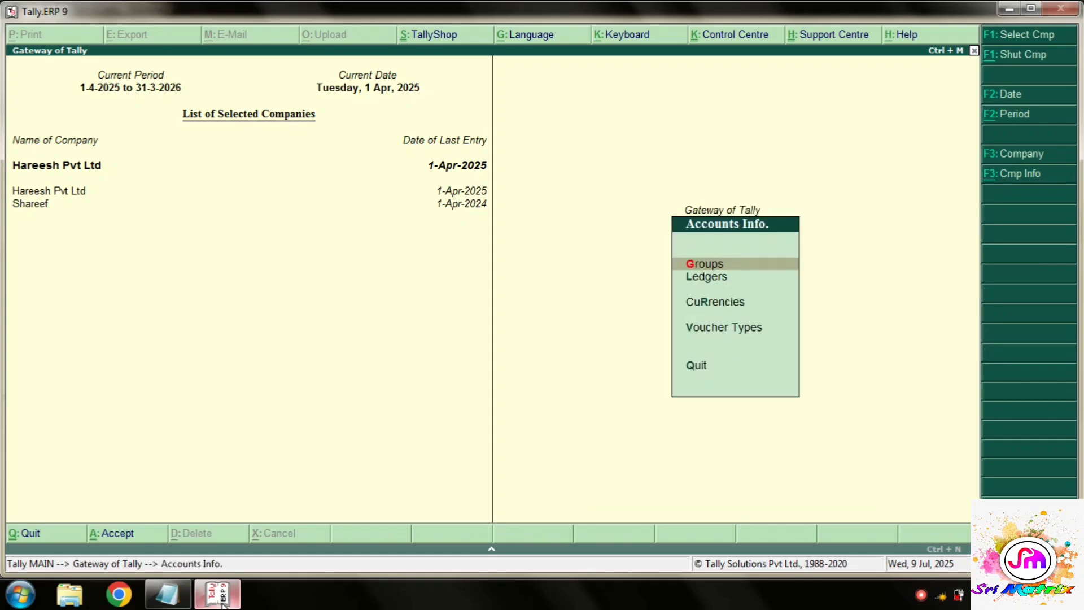
key(l)
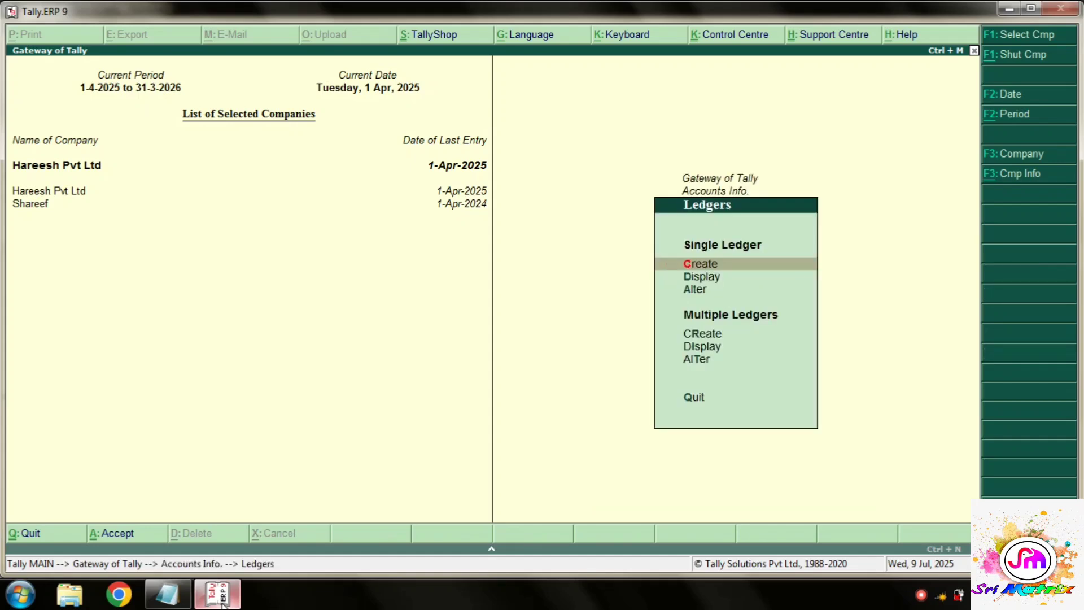
key(r)
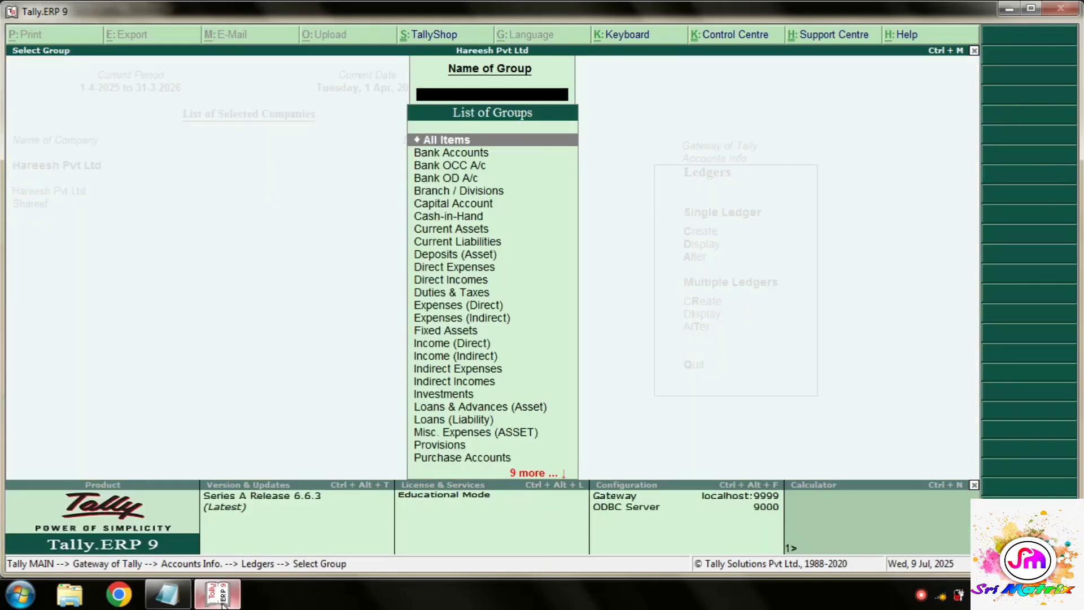
key(Return)
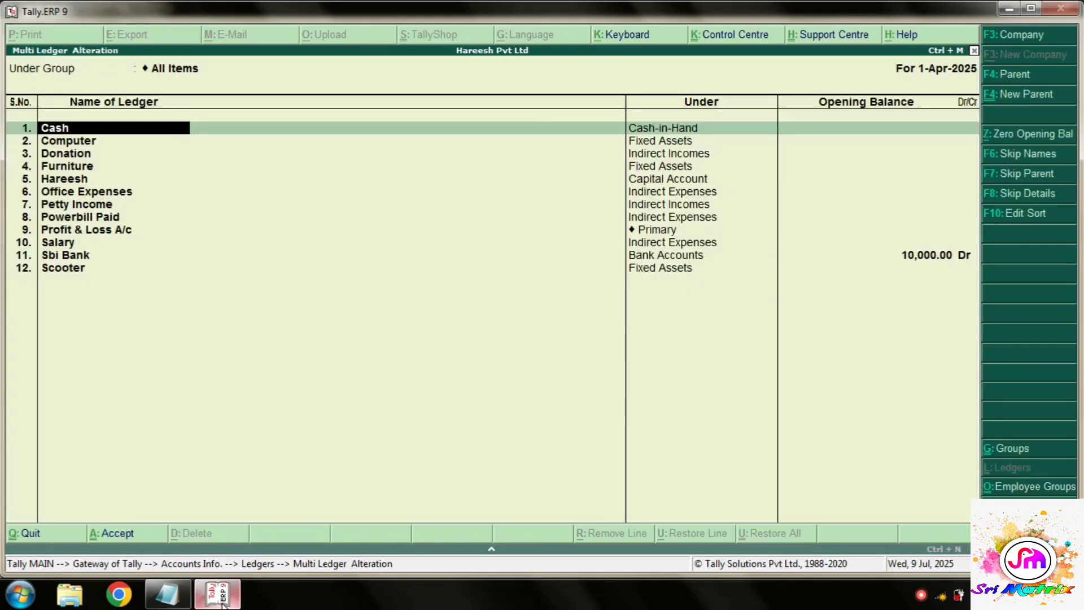
Rename the Scooter ledger to Mobile, accept the ledger alteration, and return to the Gateway of Tally.
key(Return)
key(Return)
key(Return)
key(Return)
key(Return)
key(Return)
key(Return)
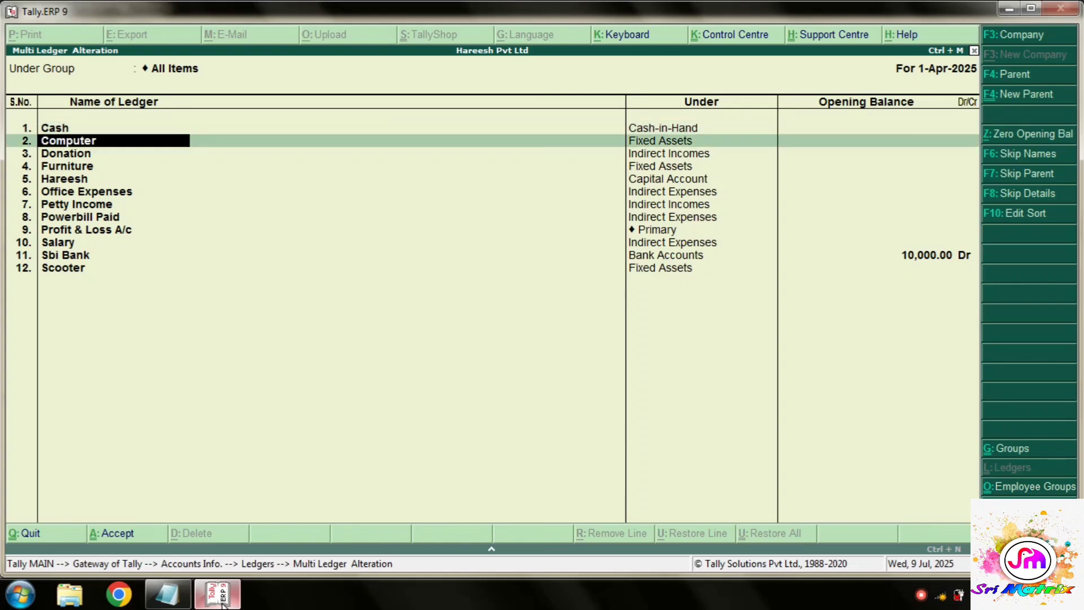
key(Return)
key(Return)
key(Return)
key(Return)
key(Return)
key(Return)
key(Return)
key(Return)
key(Return)
key(Return)
key(Return)
key(Return)
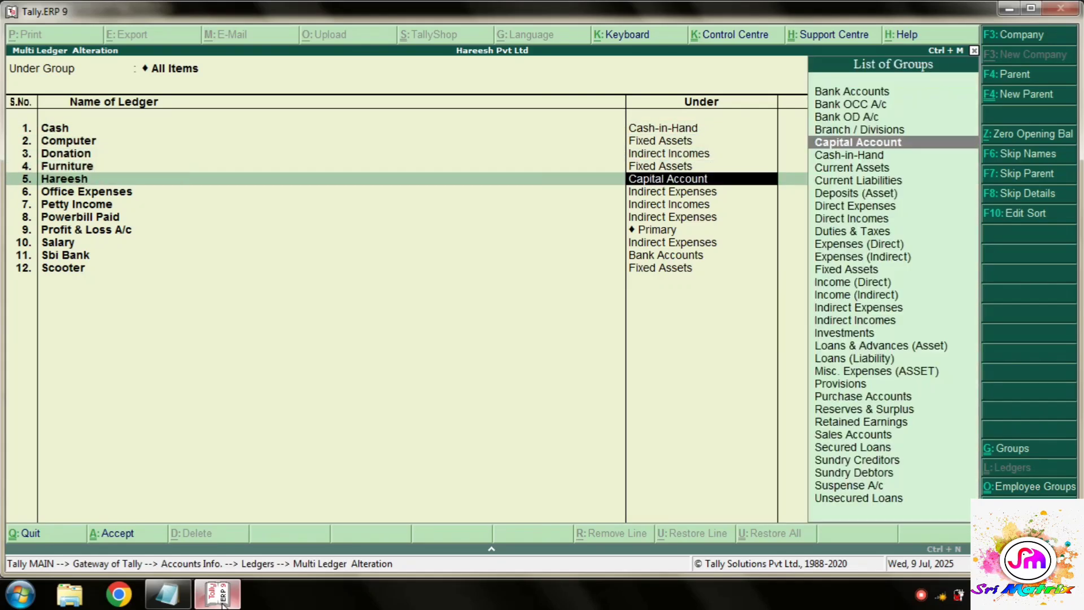
key(Return)
key(Return)
key(Return)
key(Return)
key(Return)
key(Return)
key(Return)
key(Return)
key(Return)
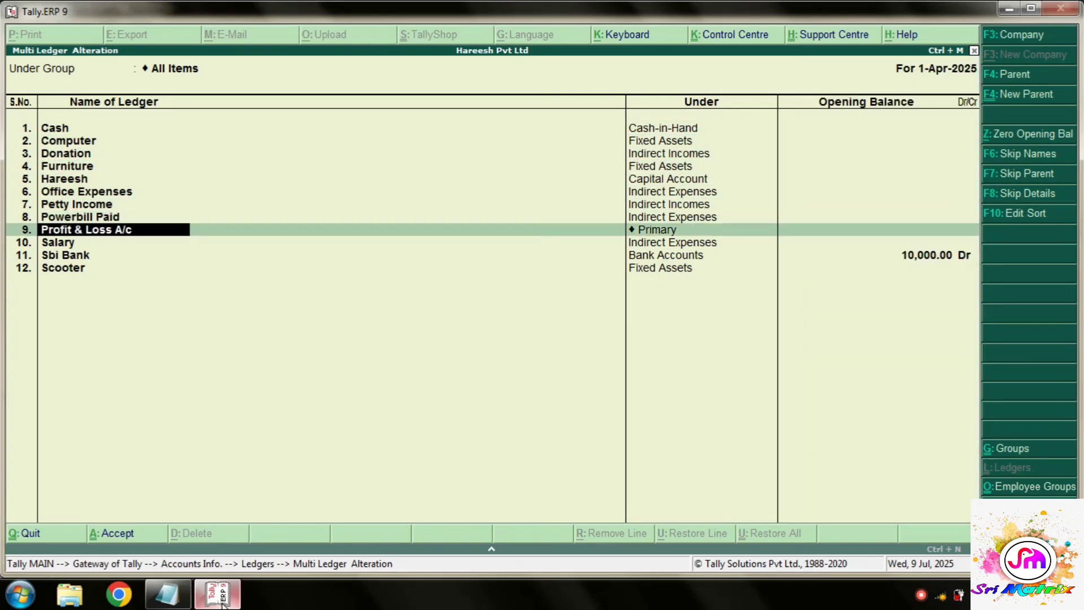
key(Return)
key(Return)
key(Return)
key(Return)
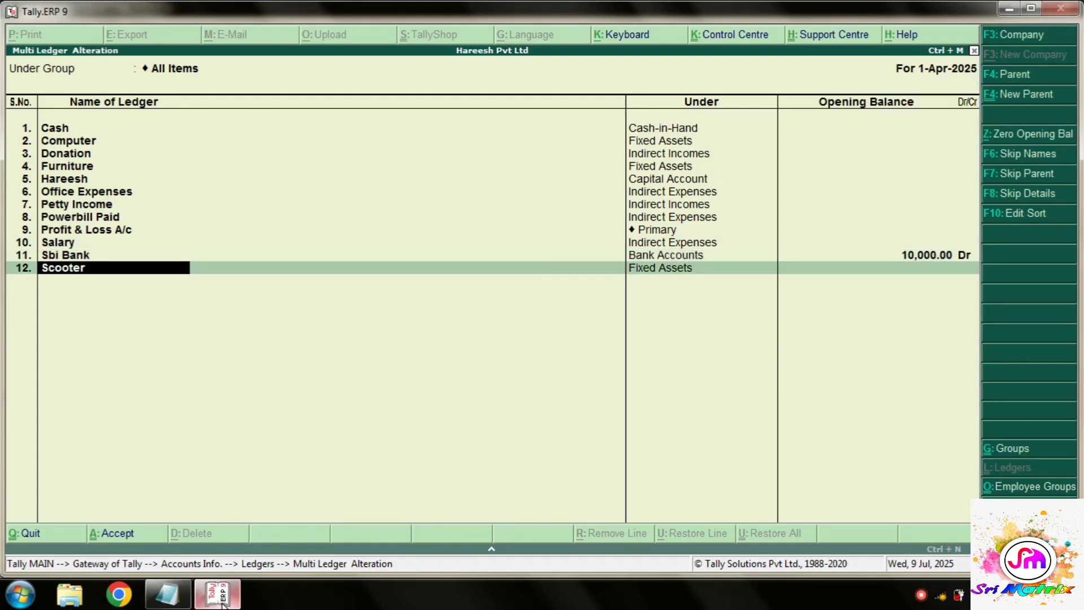
key(Delete)
key(Delete)
key(Delete)
key(Delete)
key(Delete)
key(Delete)
key(Delete)
text(Mobile)
key(Return)
key(Return)
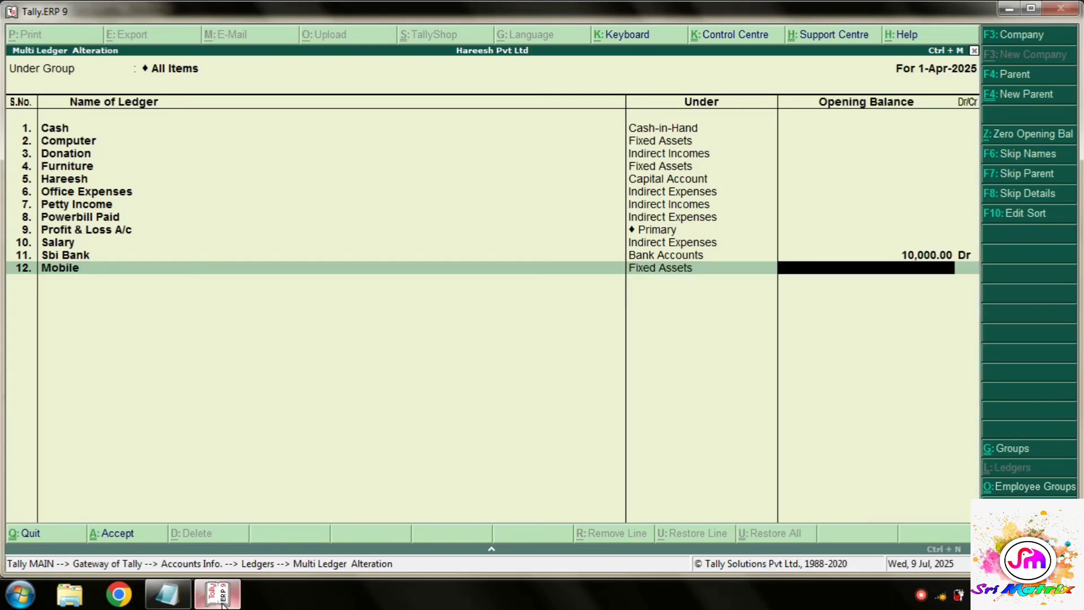
key(Return)
key(Return)
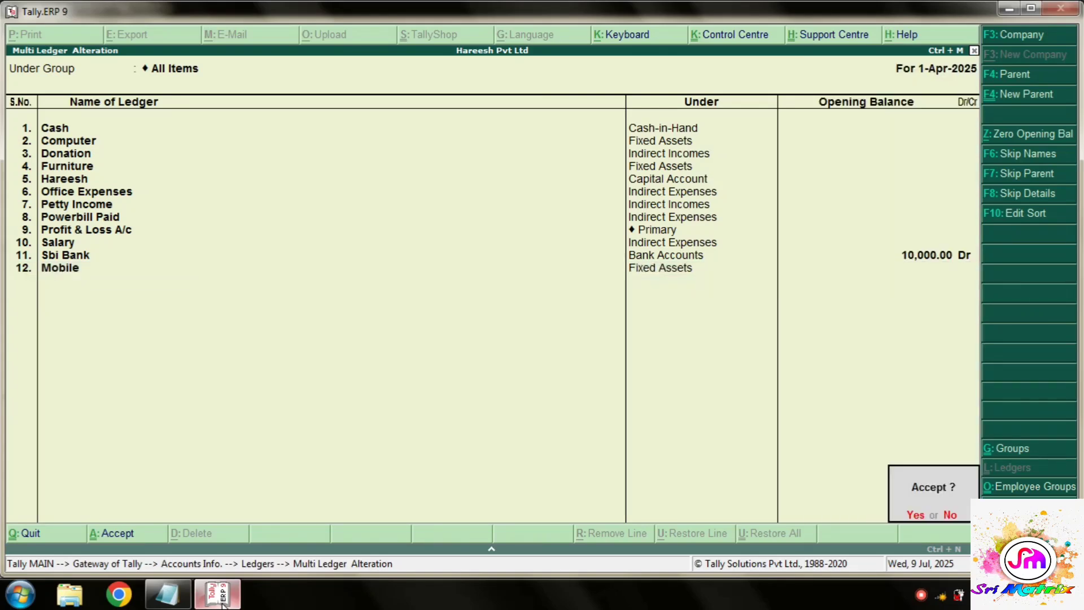
key(Return)
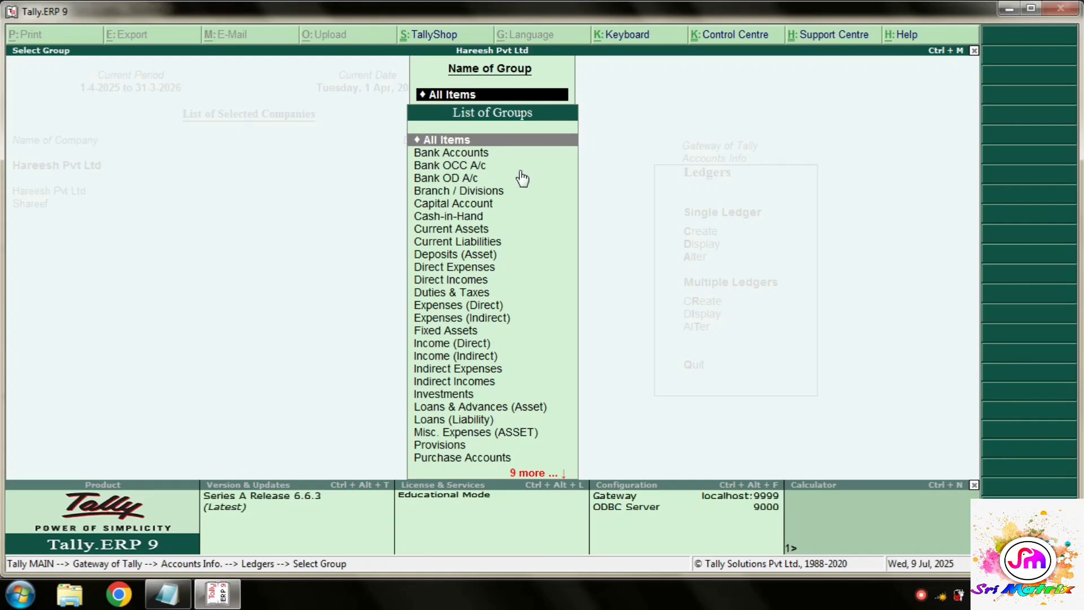
key(Escape)
key(Escape)
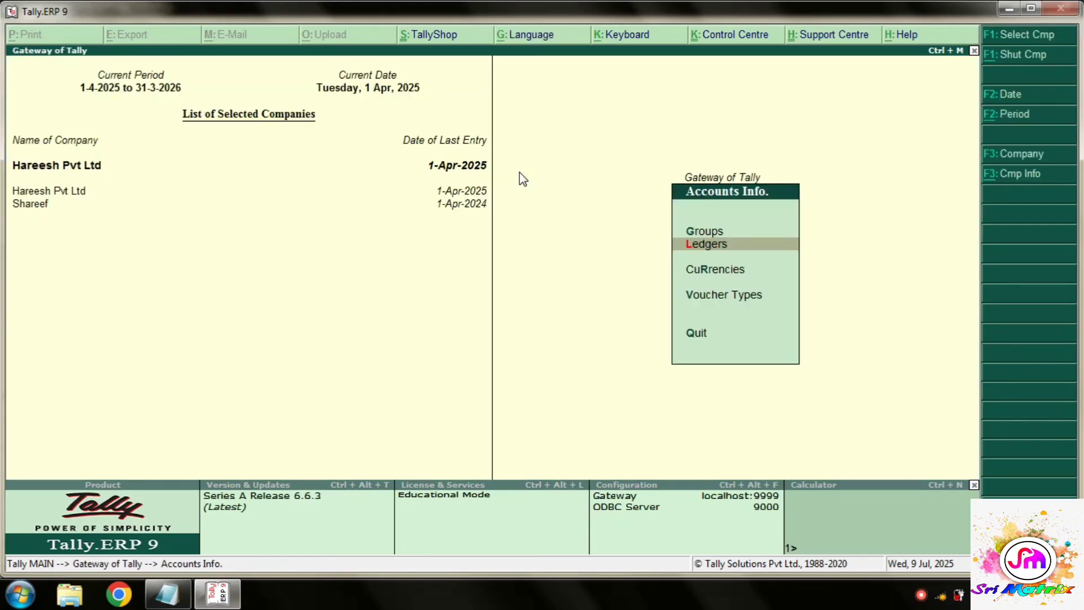
key(Escape)
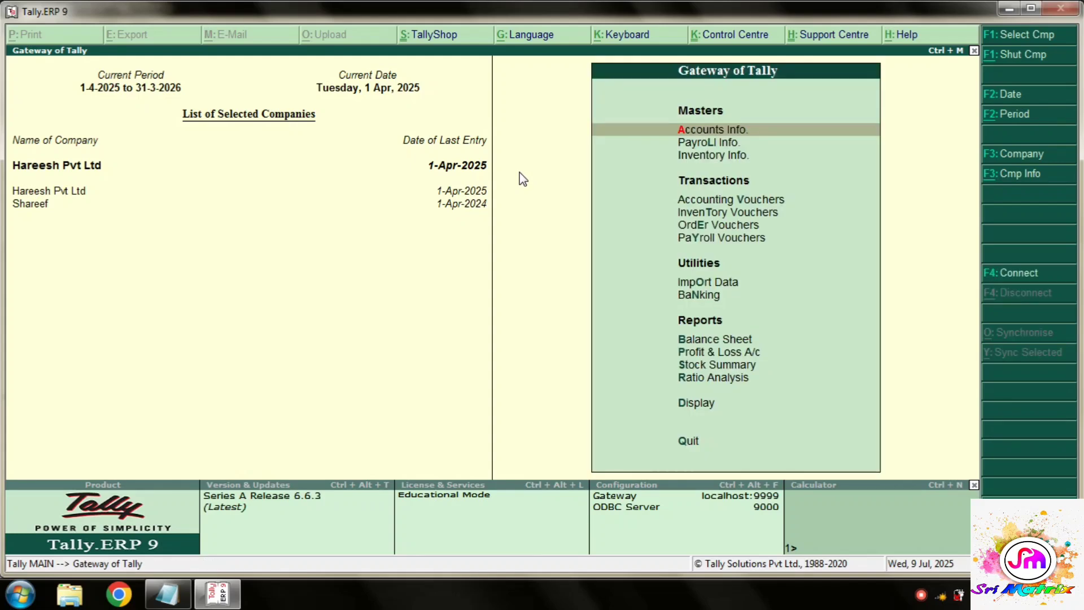
Open accounting voucher entry and go back through the saved payments to the Mobile purchase voucher.
key(v)
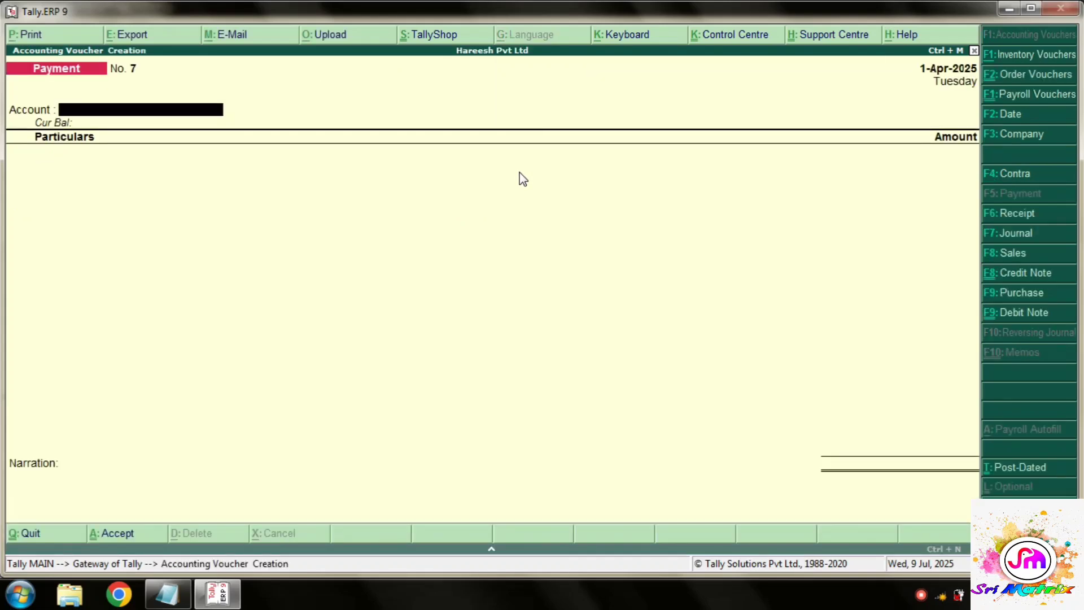
key(Page_Up)
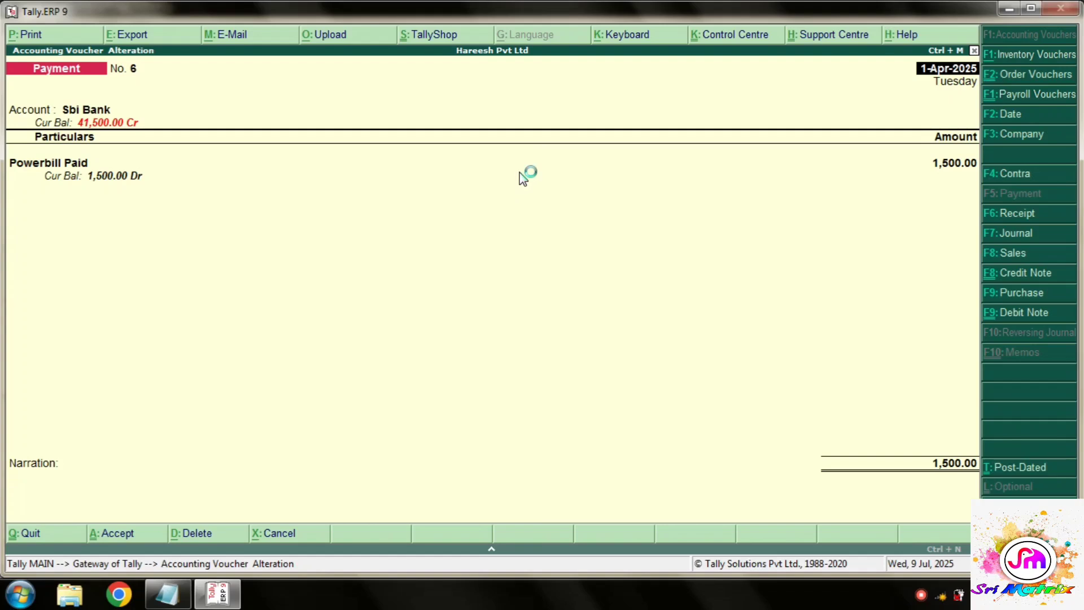
key(Page_Up)
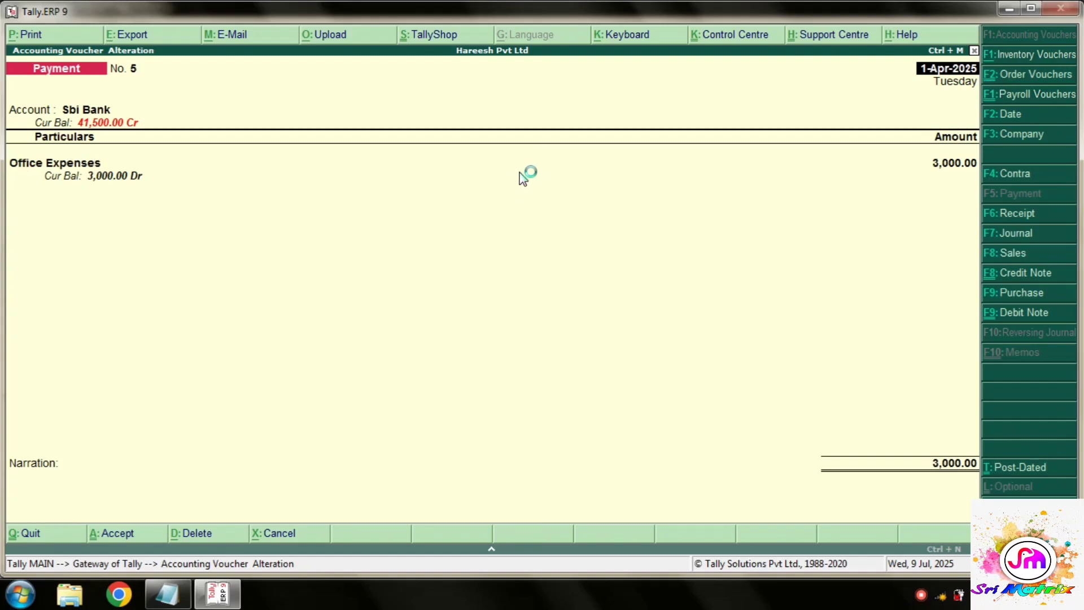
key(Page_Up)
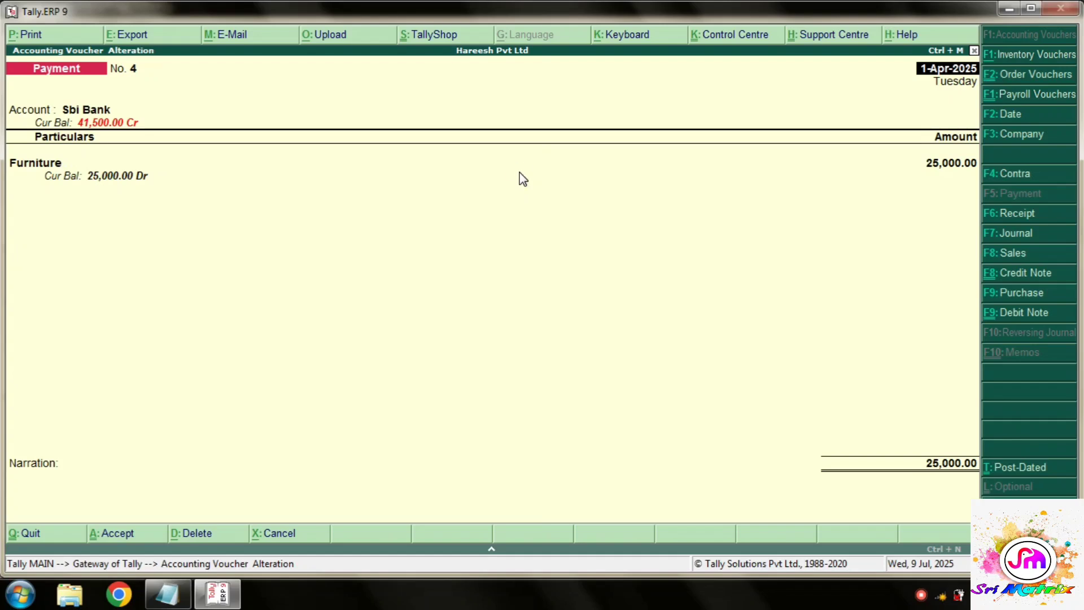
key(Page_Up)
key(Page_Up)
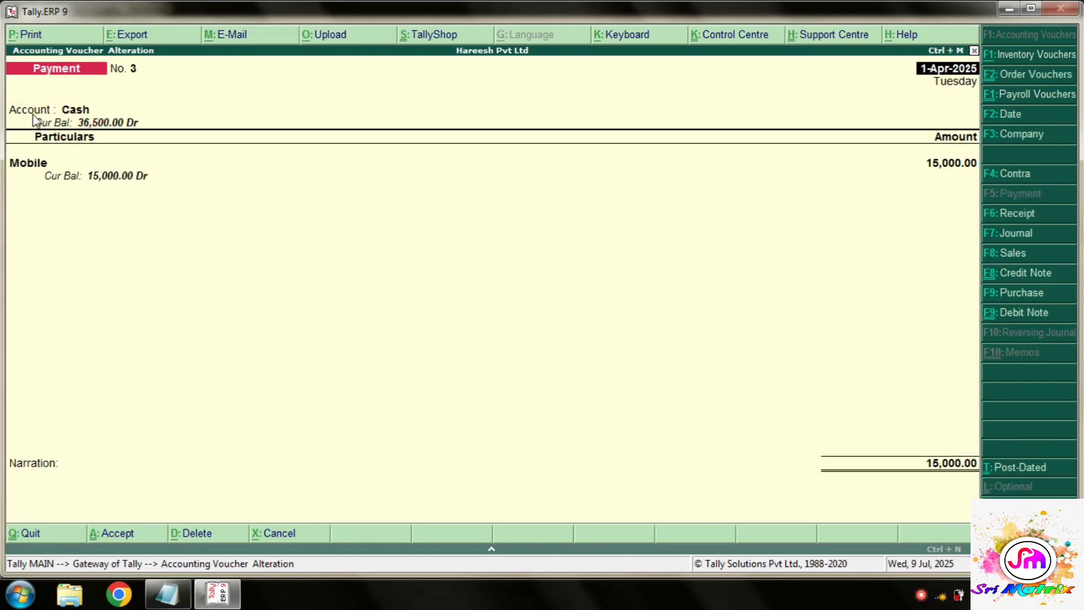
Check the mobile purchase in Notepad, set the Mobile payment's amount to 12,000, save it, and return to the Gateway of Tally.
click(167, 593)
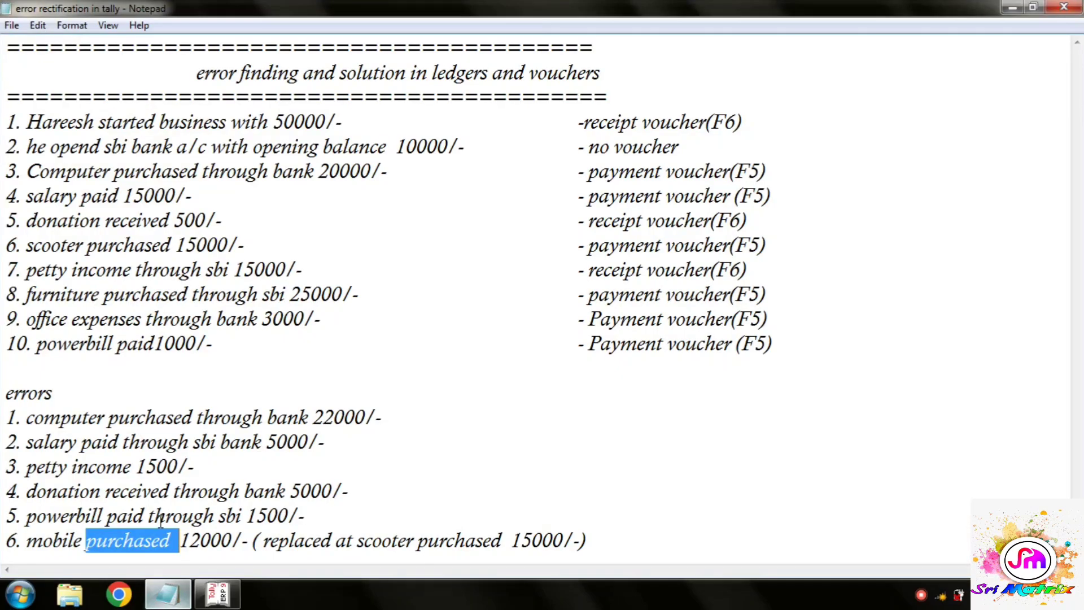
click(210, 601)
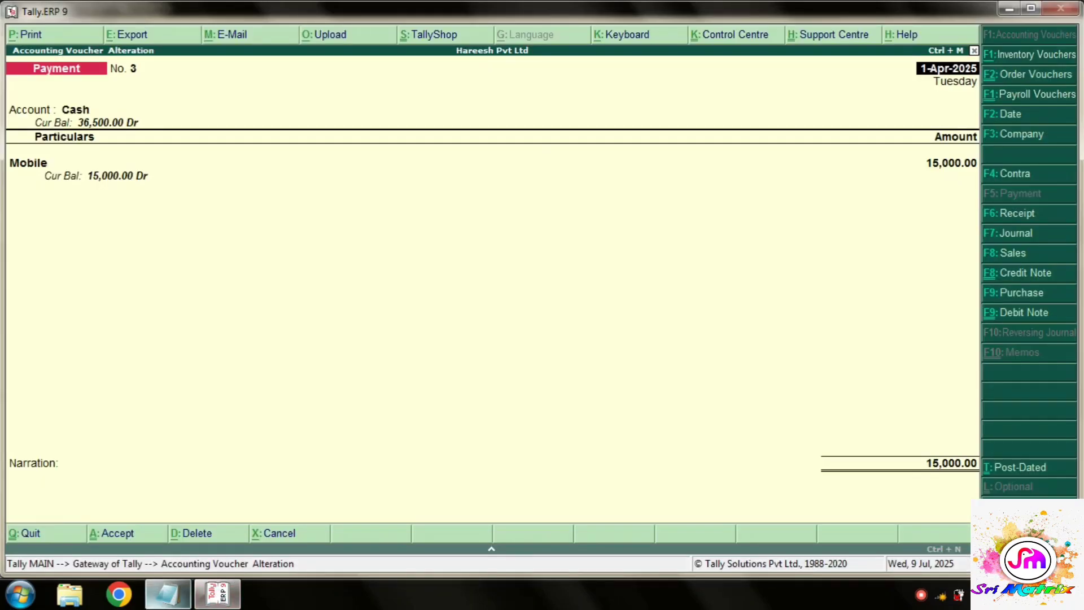
click(164, 593)
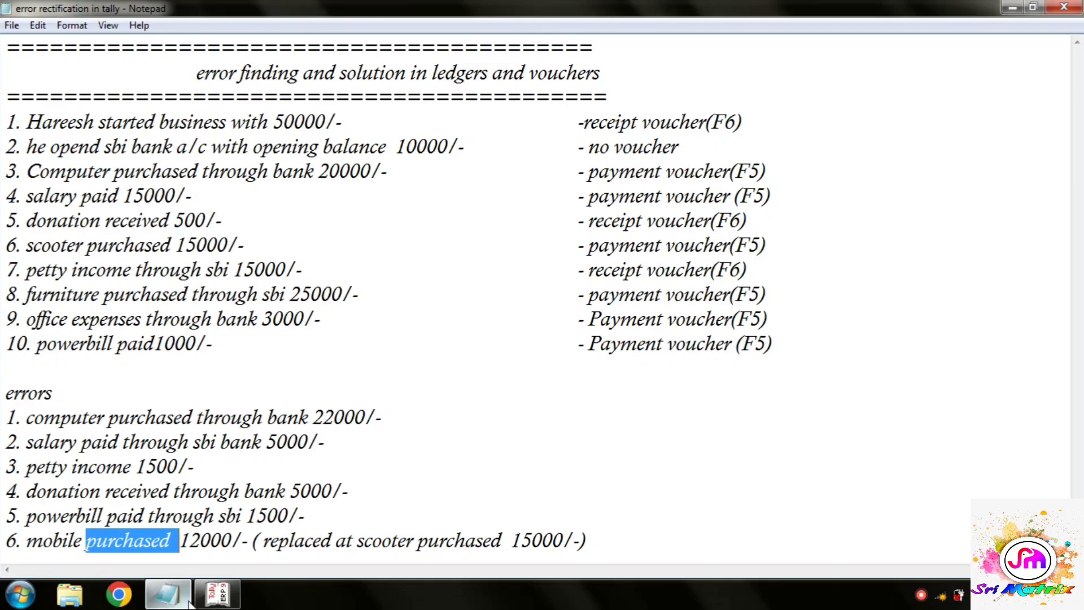
click(217, 597)
key(Return)
key(Return)
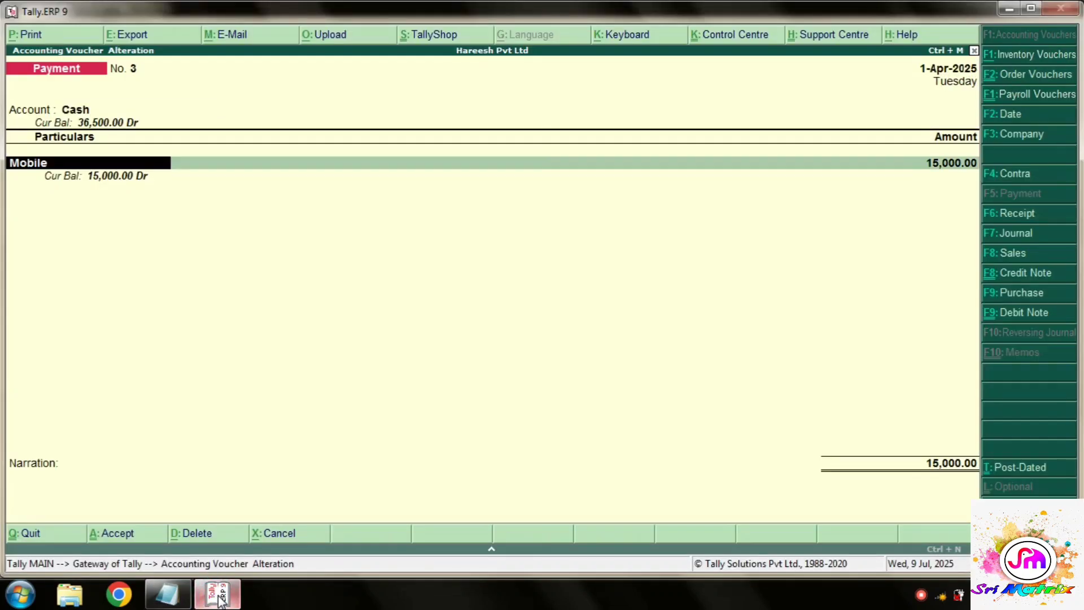
key(Return)
text(12,000)
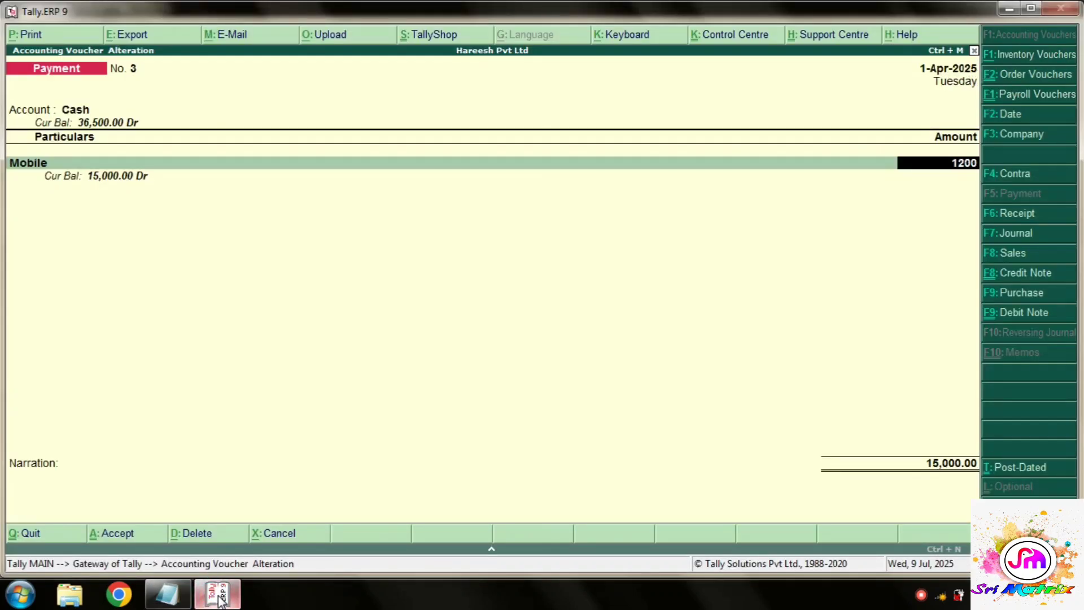
key(Return)
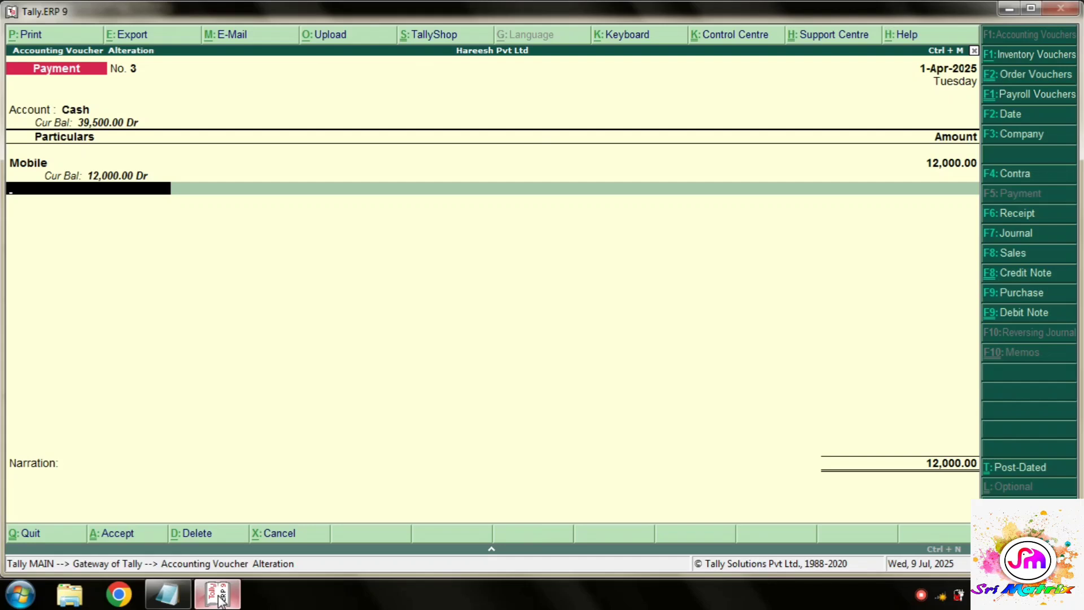
key(ctrl+a)
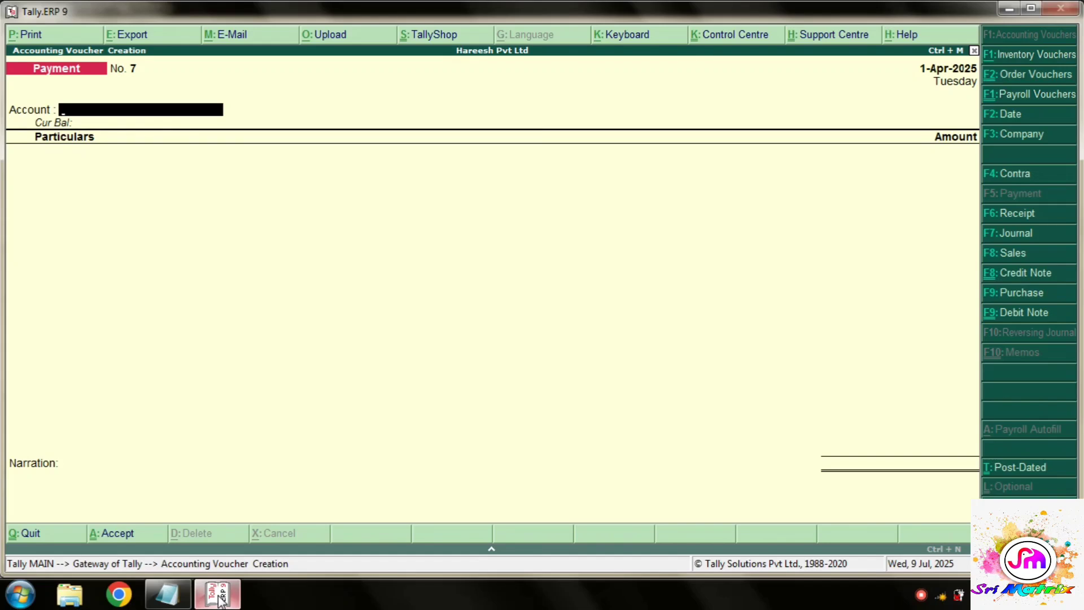
key(Escape)
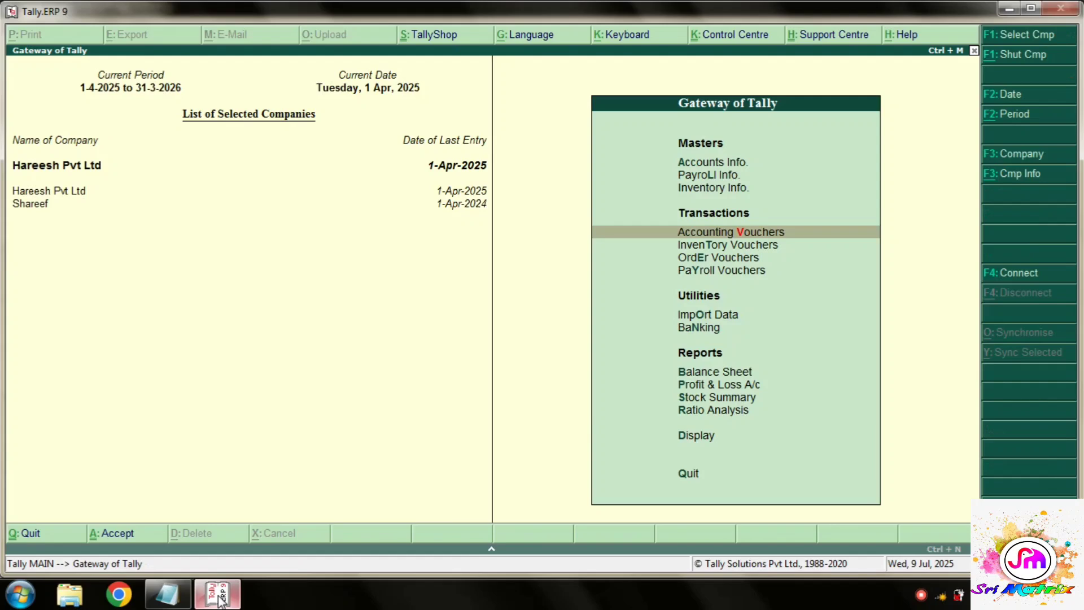
Open the Balance Sheet and examine the Indirect Expenses ledgers within the Profit & Loss A/c.
key(b)
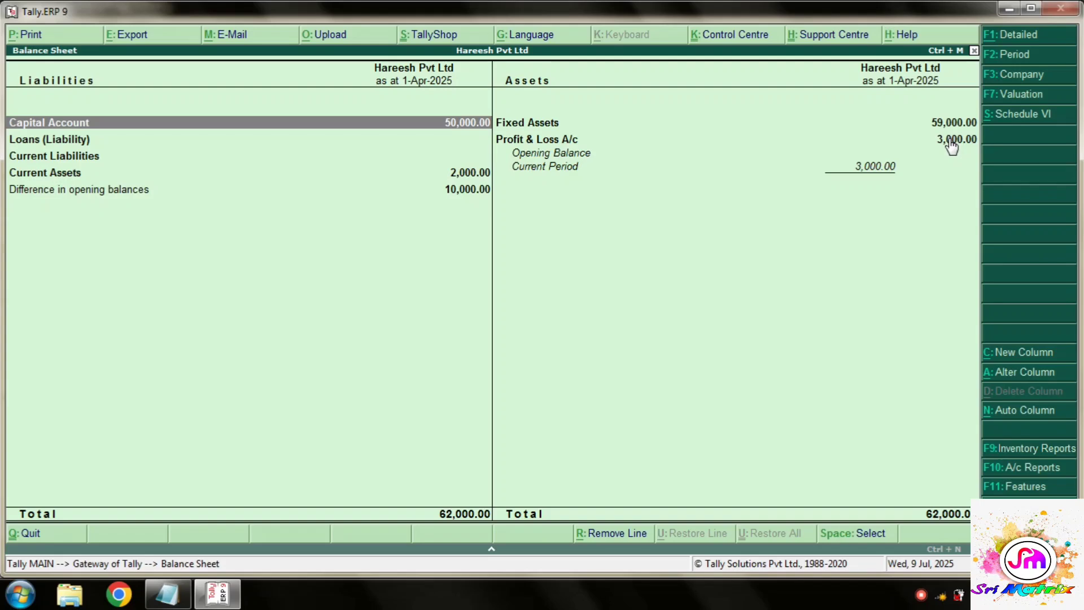
key(Right)
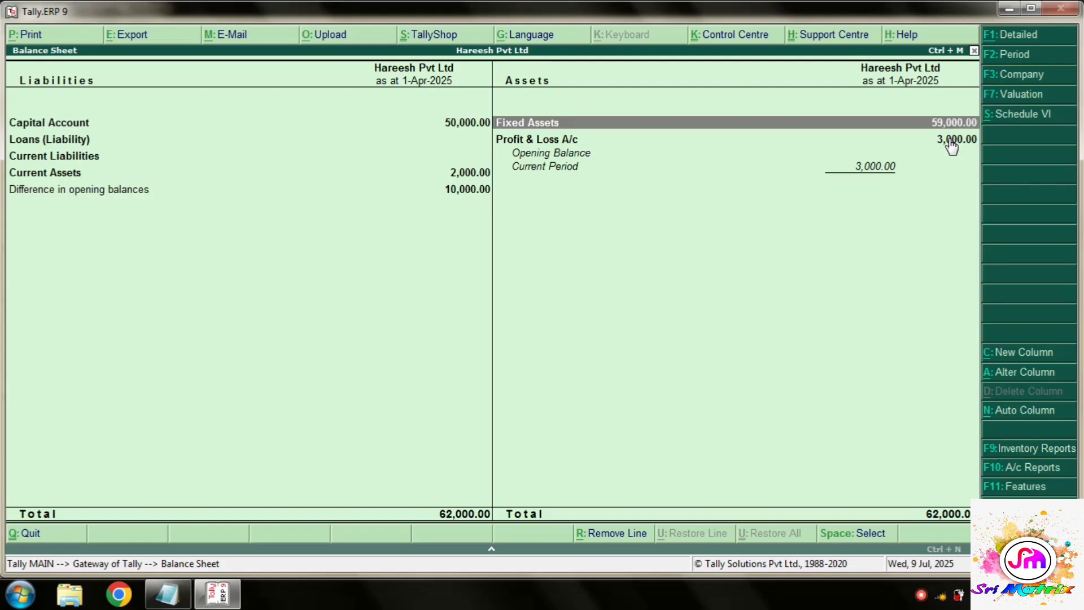
key(Down)
key(Right)
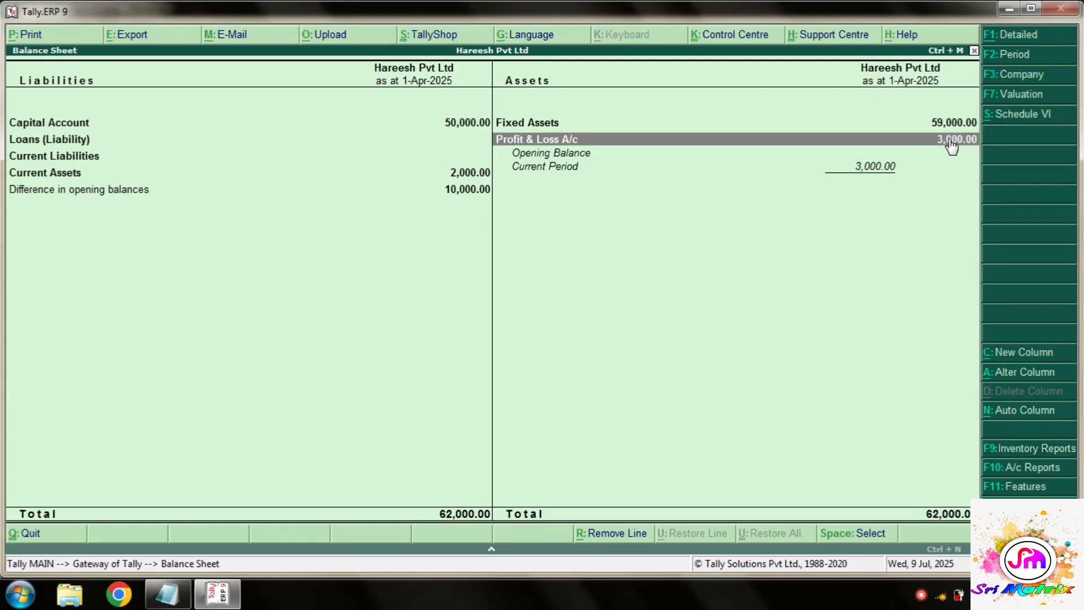
key(Return)
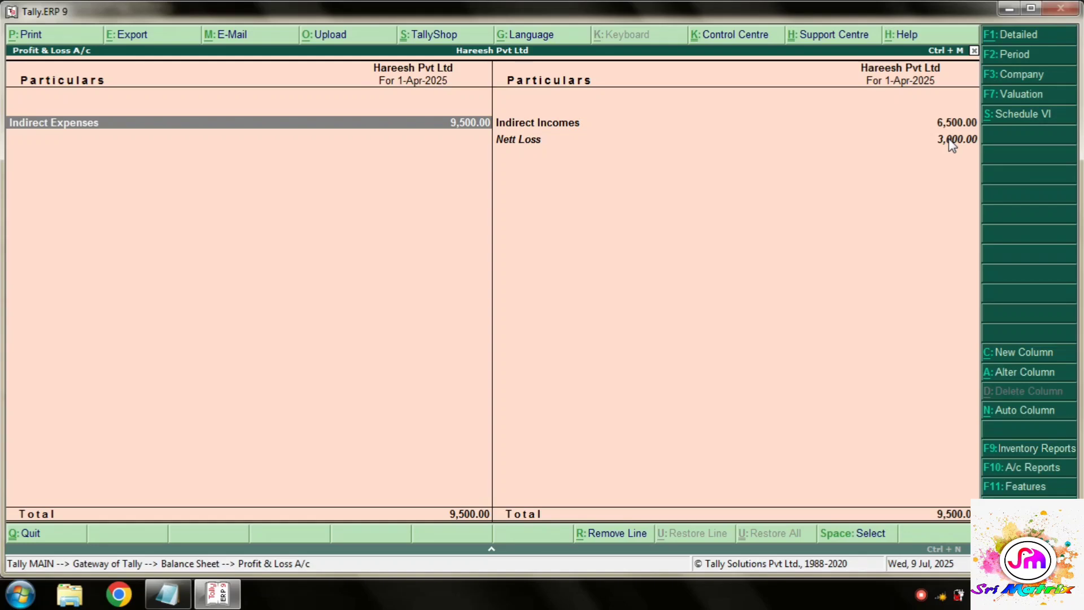
key(Return)
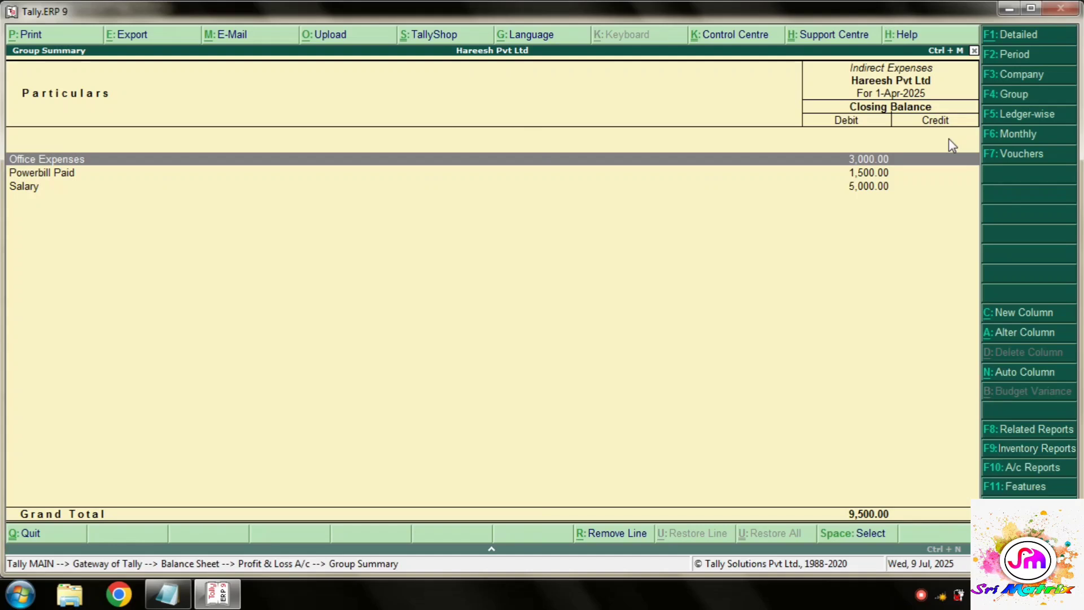
Examine the Indirect Incomes ledgers in the Profit & Loss A/c and return to the Balance Sheet.
key(Escape)
key(Right)
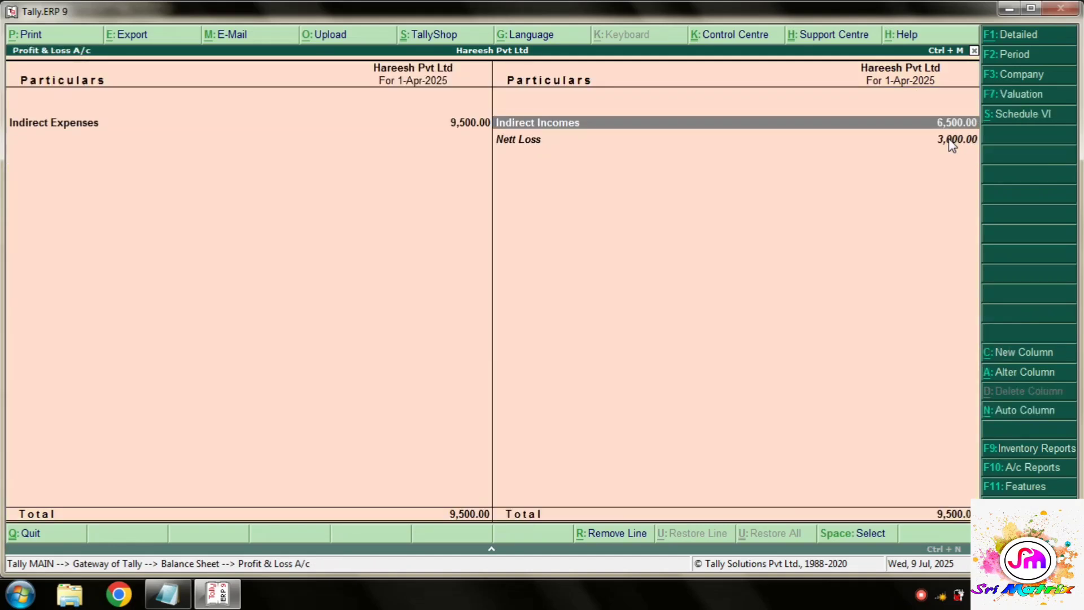
key(Return)
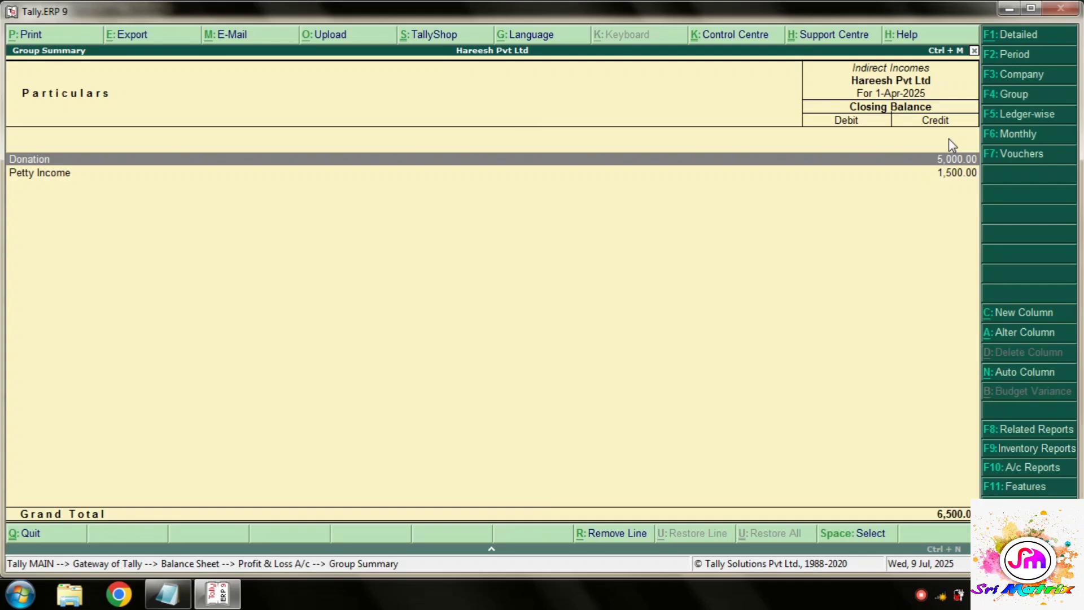
key(Escape)
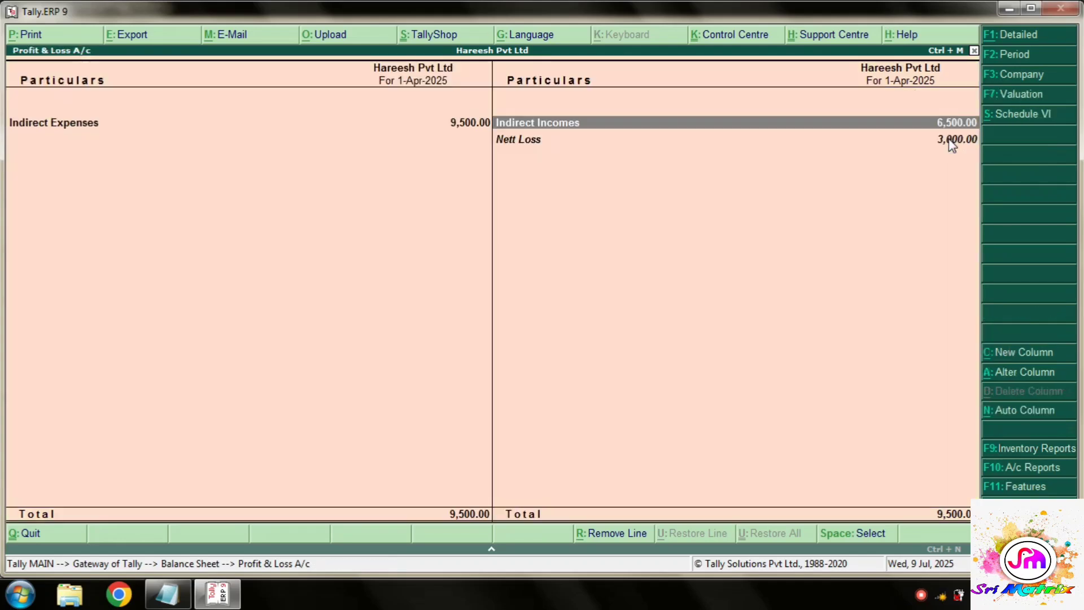
key(Escape)
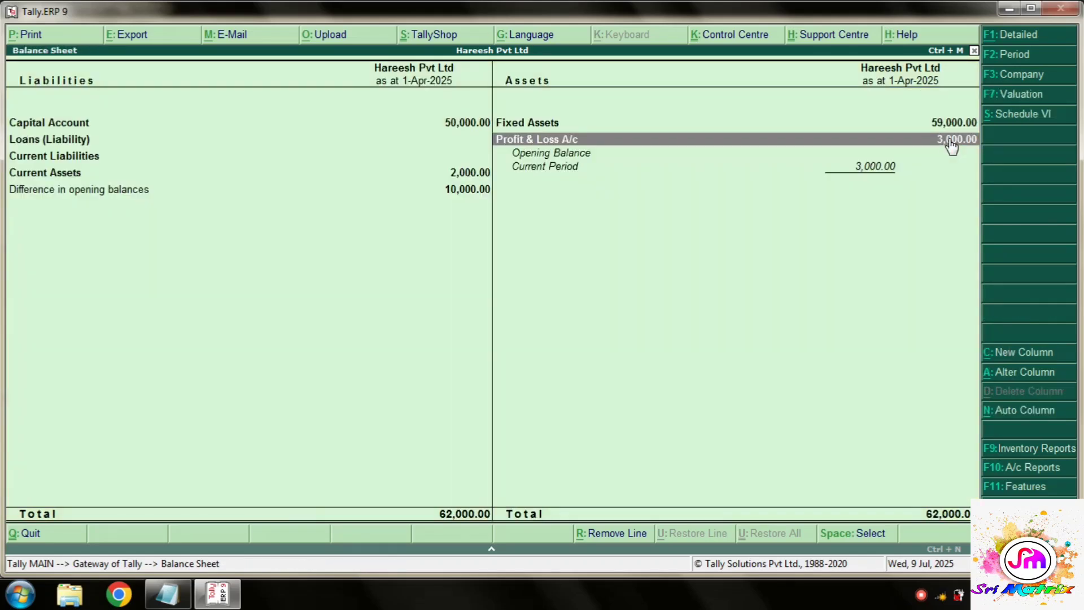
Examine the Fixed Assets group summary down to the Mobile ledger and go back to the Balance Sheet.
key(Up)
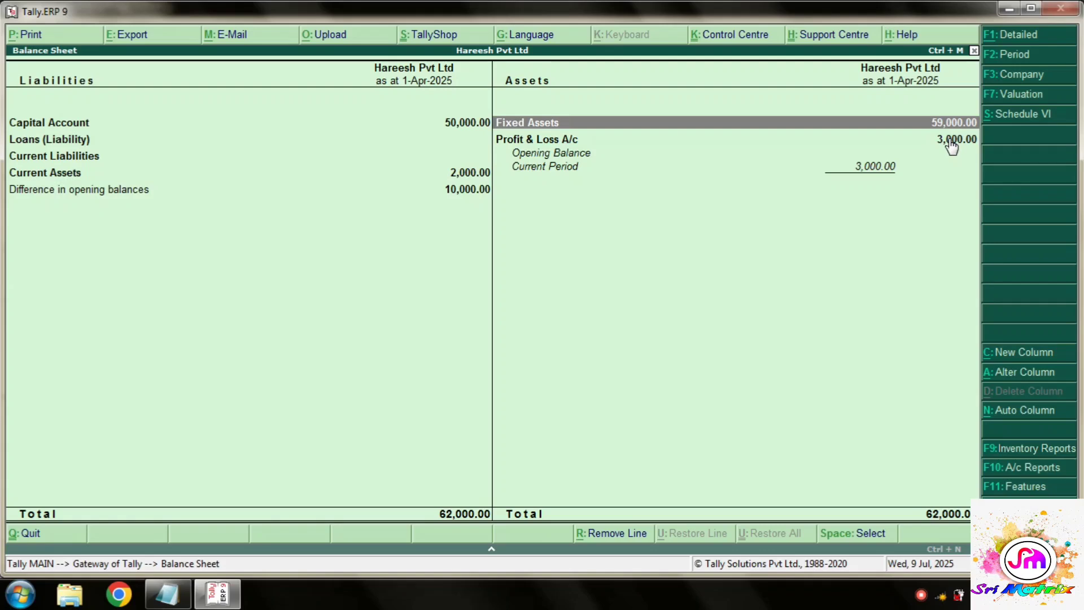
key(Return)
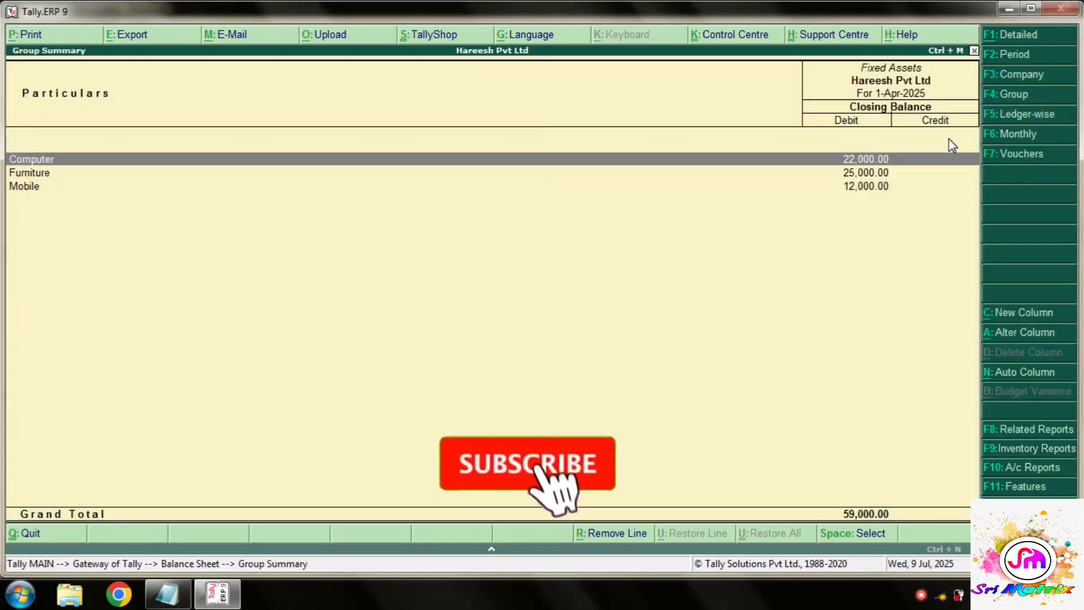
key(Down)
key(Down)
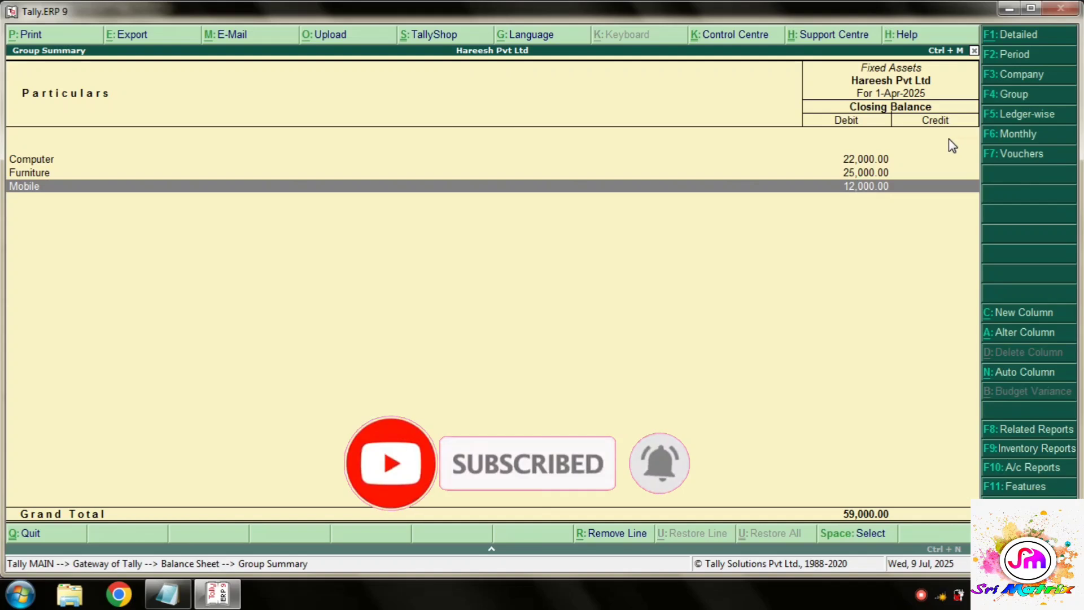
key(Escape)
Examine the cash and bank balances under Current Assets, and close the Balance Sheet.
key(Left)
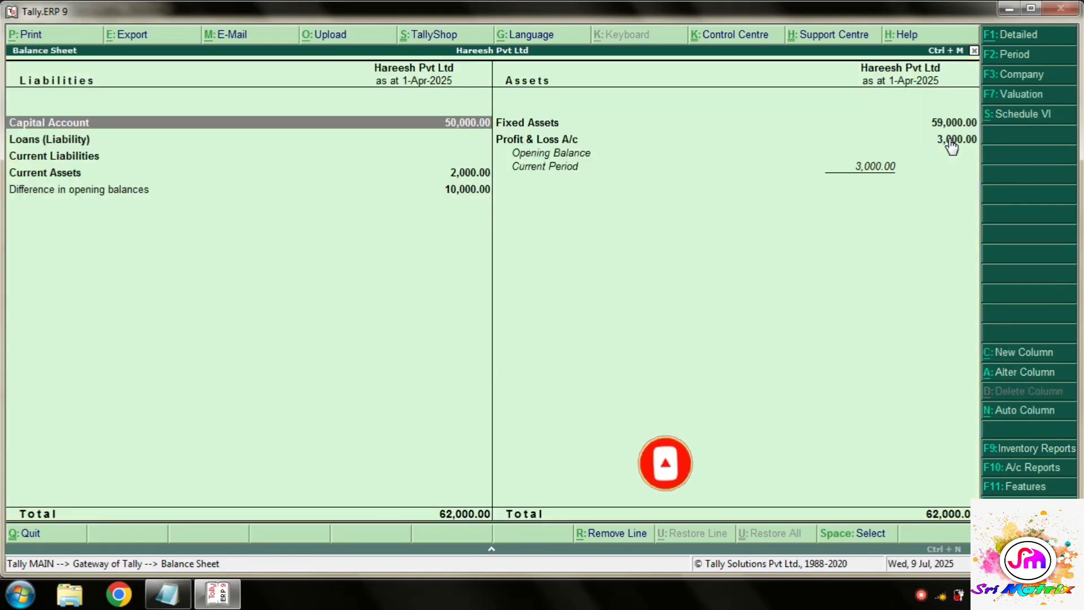
key(Down)
key(Down)
key(Down)
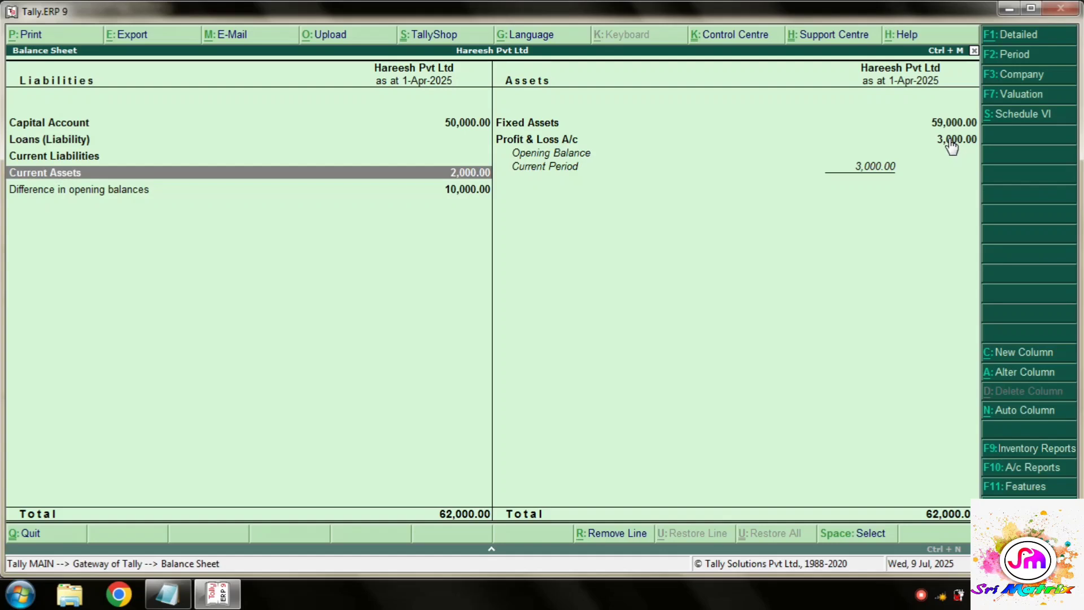
key(Return)
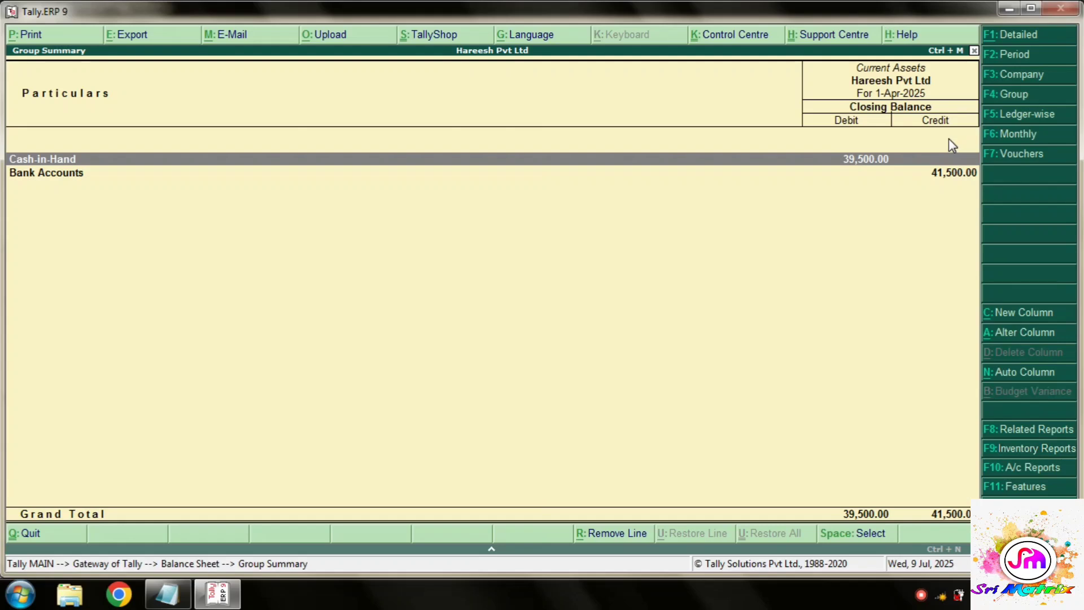
key(Down)
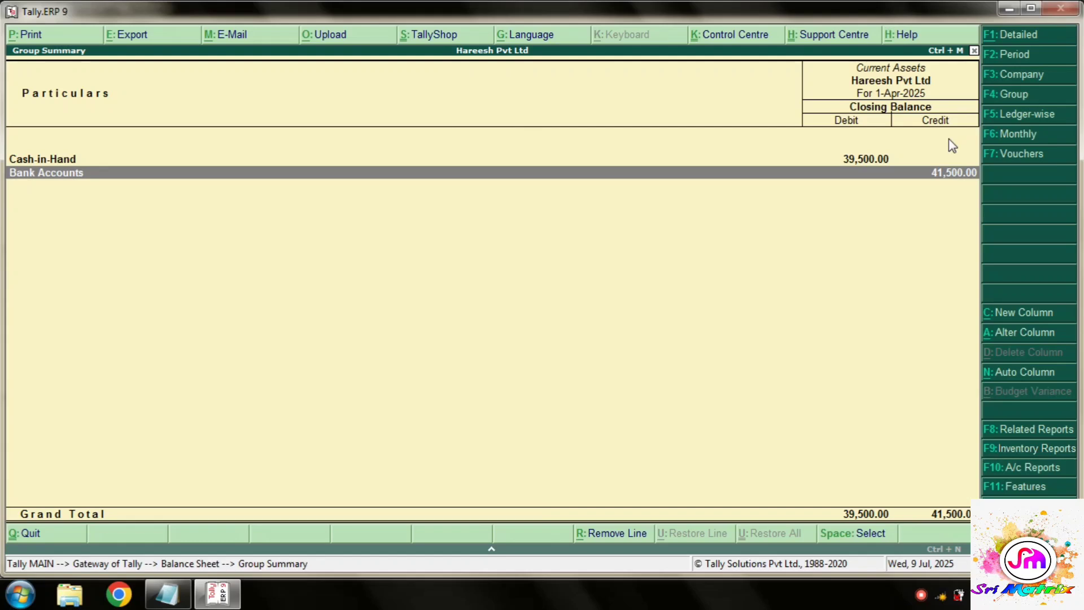
key(Escape)
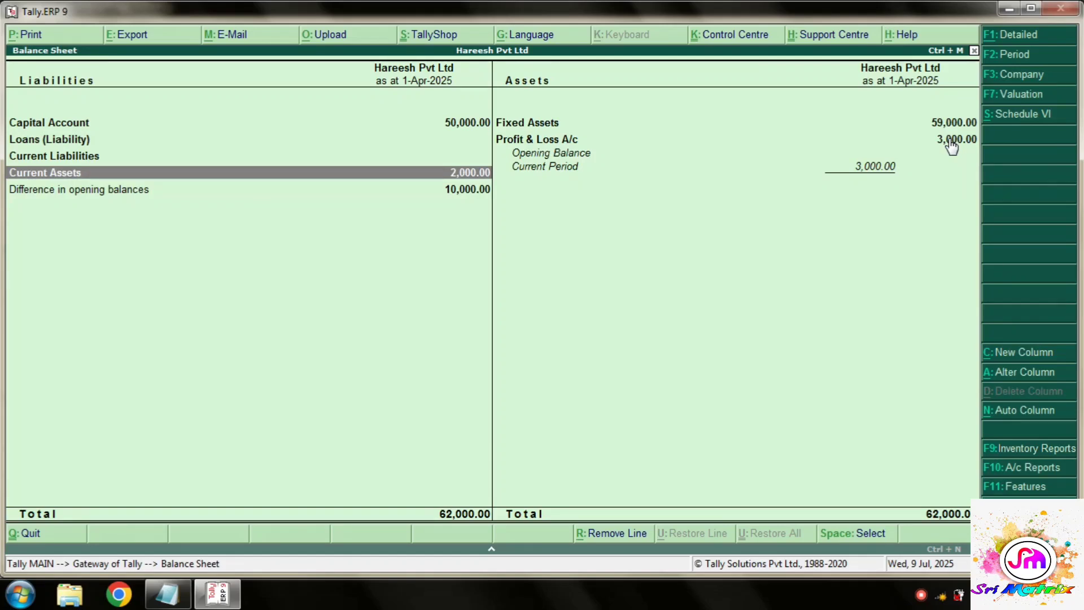
key(Escape)
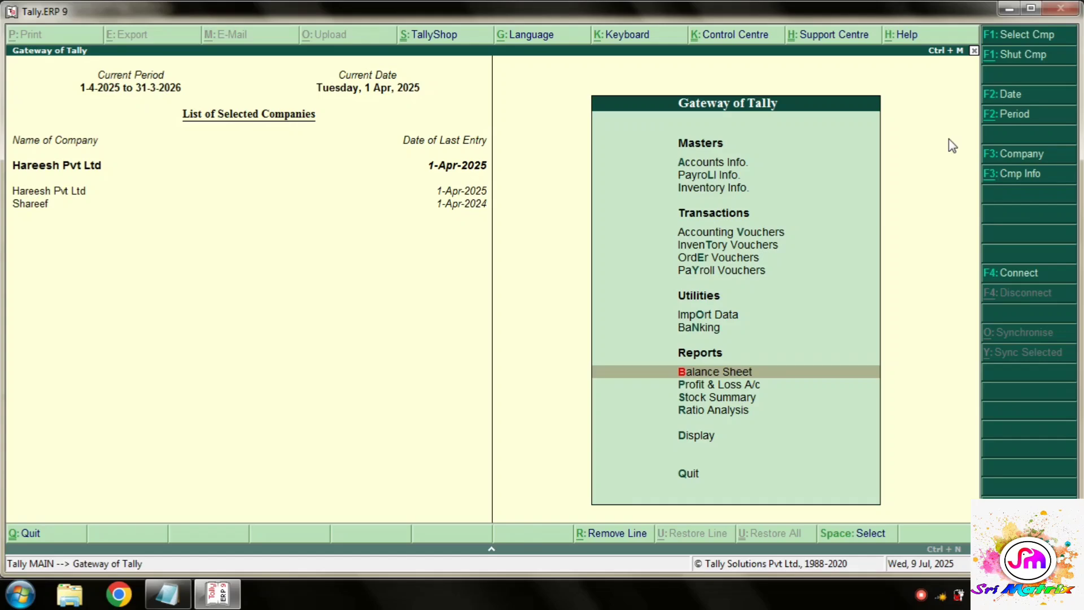
Switch to Notepad and review the transaction and error lists, including the powerbill, computer, and petty income entries.
click(168, 594)
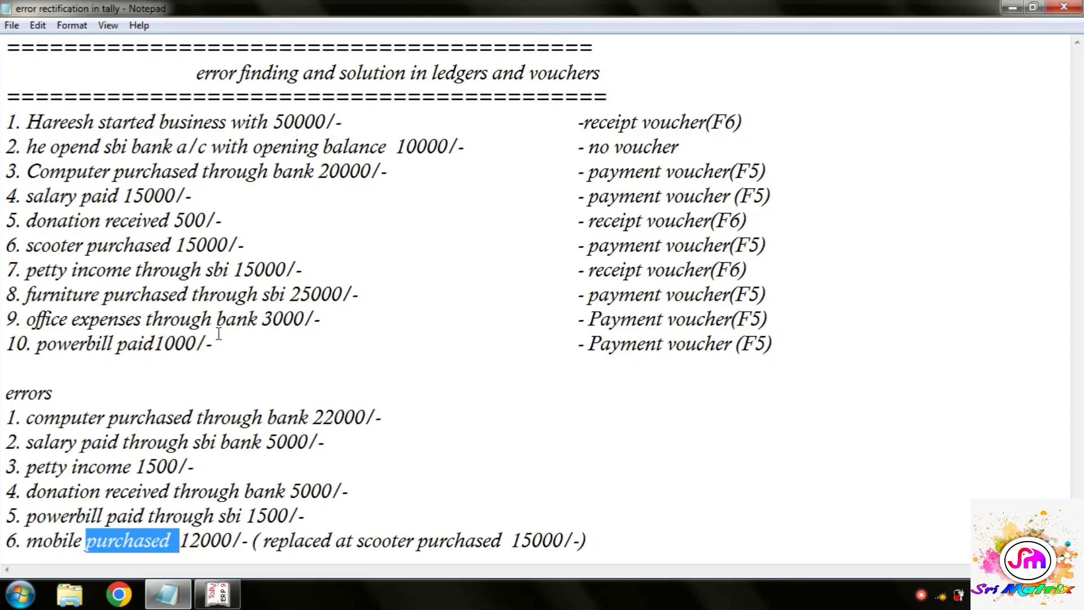
drag(212, 343, 17, 344)
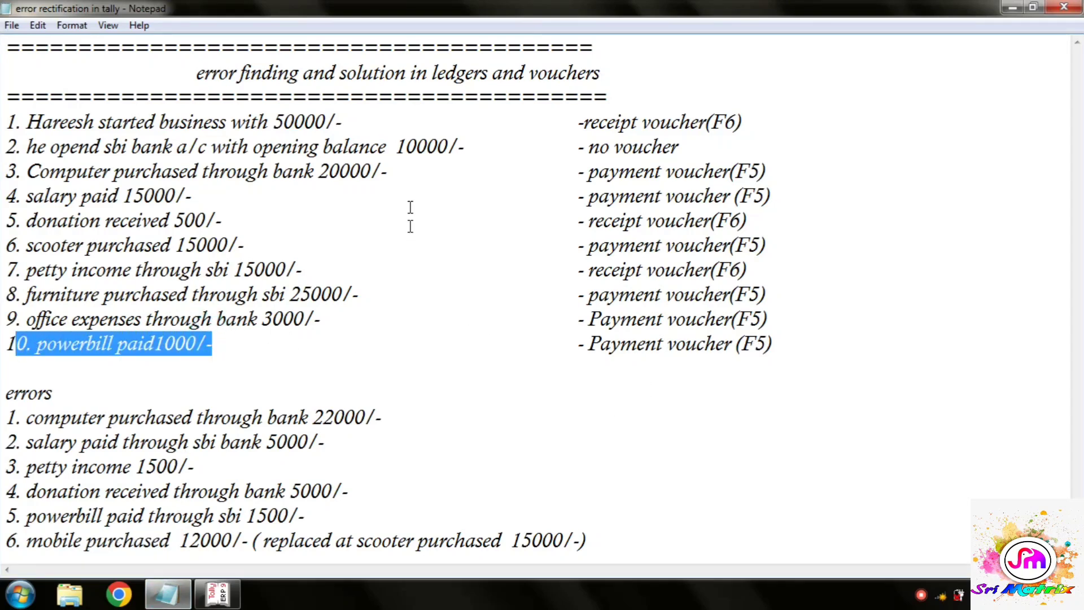
drag(387, 171, 292, 171)
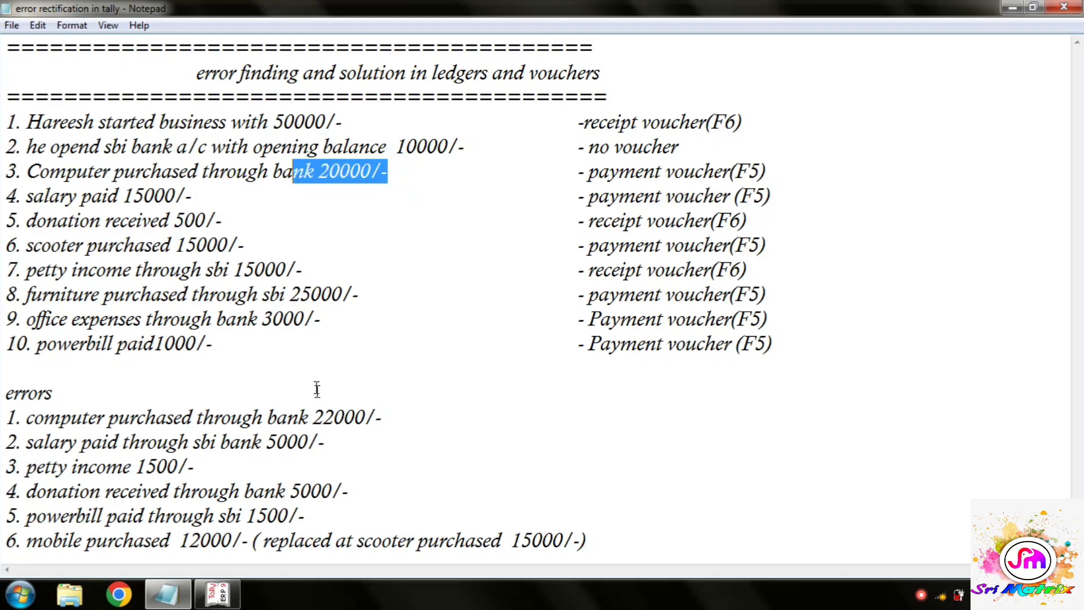
drag(603, 539, 6, 51)
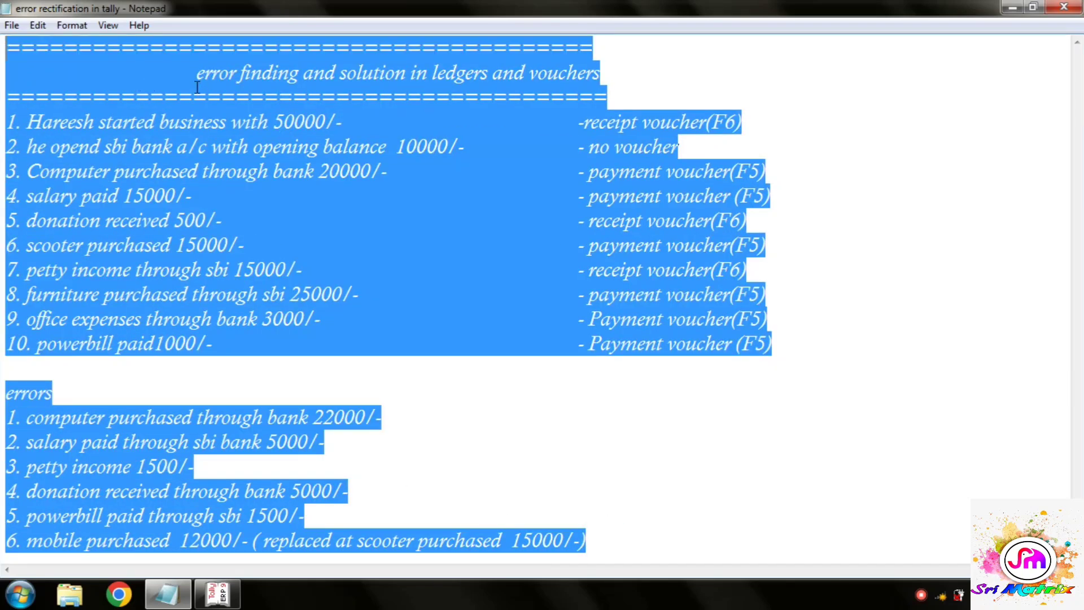
drag(196, 76, 619, 74)
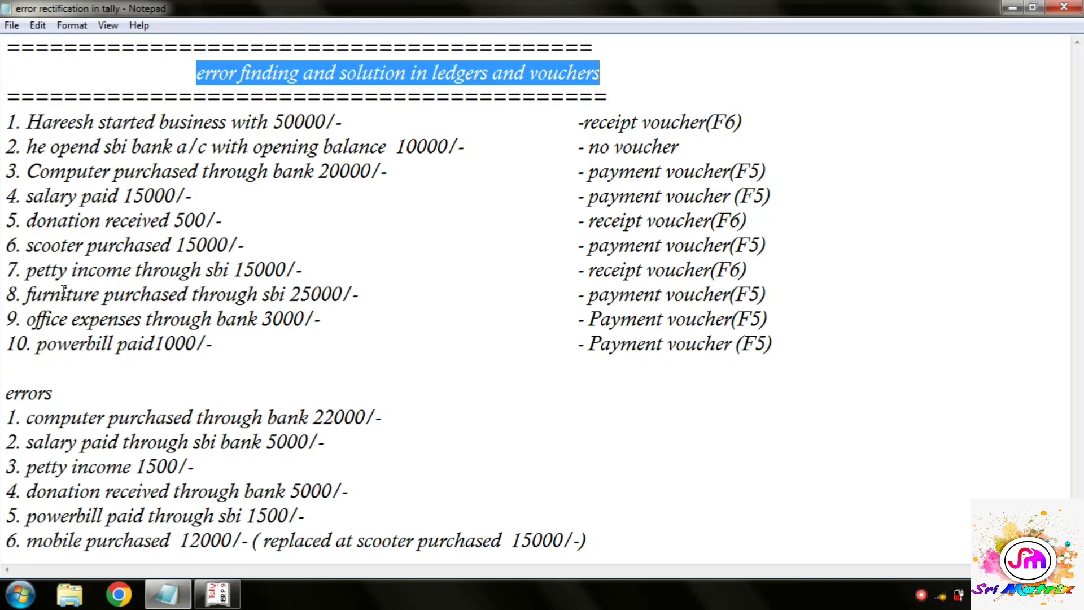
drag(26, 269, 305, 274)
drag(588, 270, 588, 247)
drag(296, 270, 36, 275)
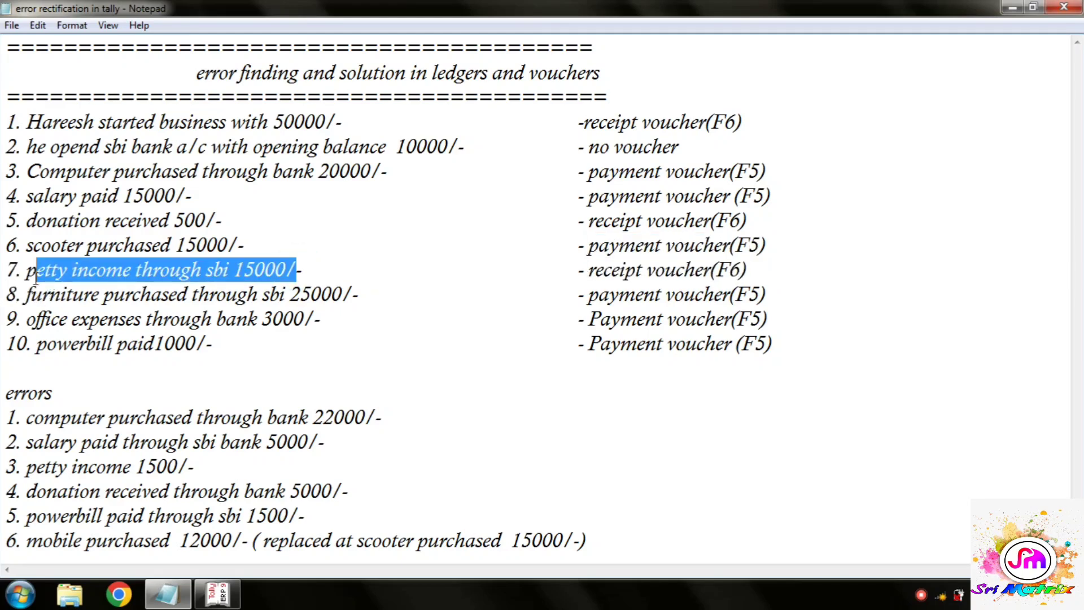